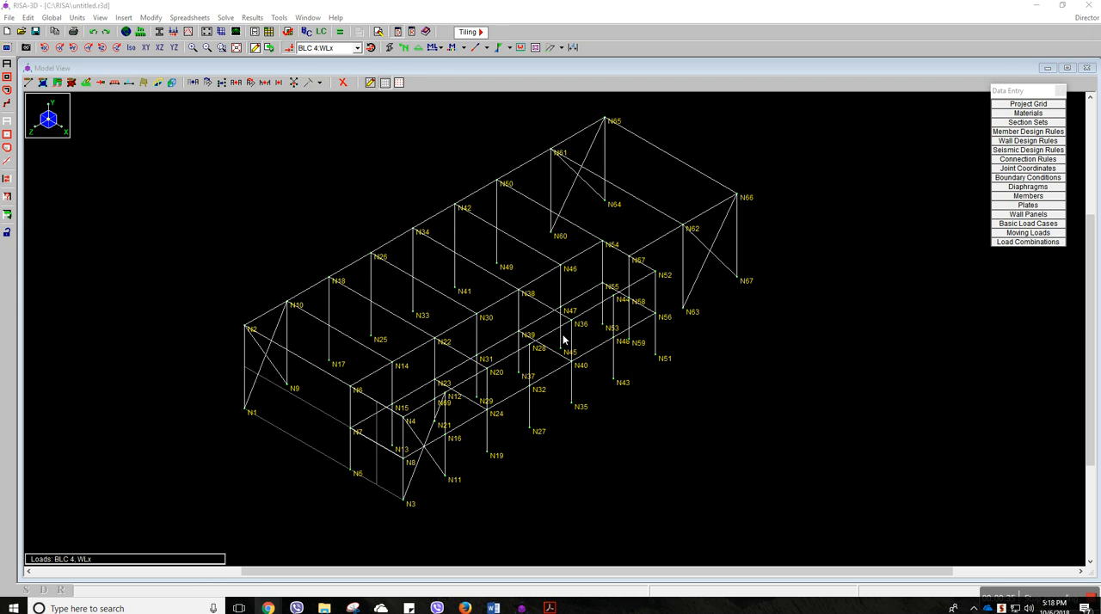
Switch to the Word project document and review the required dead, live, wind and snow loads, load combinations and AISC specification
mouse_move(495, 607)
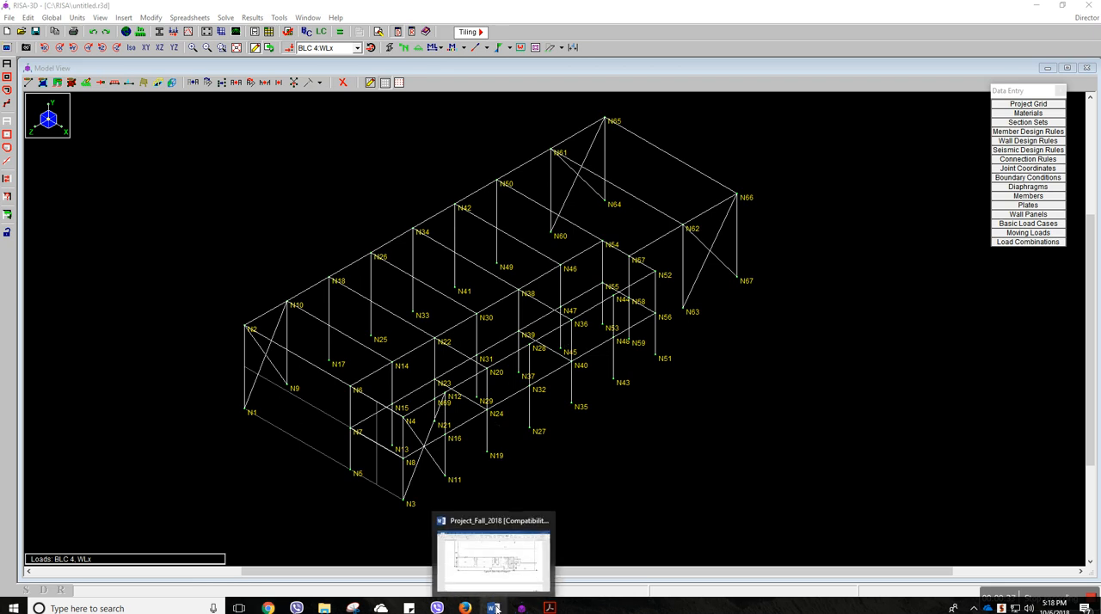
click(497, 608)
scroll(589, 418, down, 1)
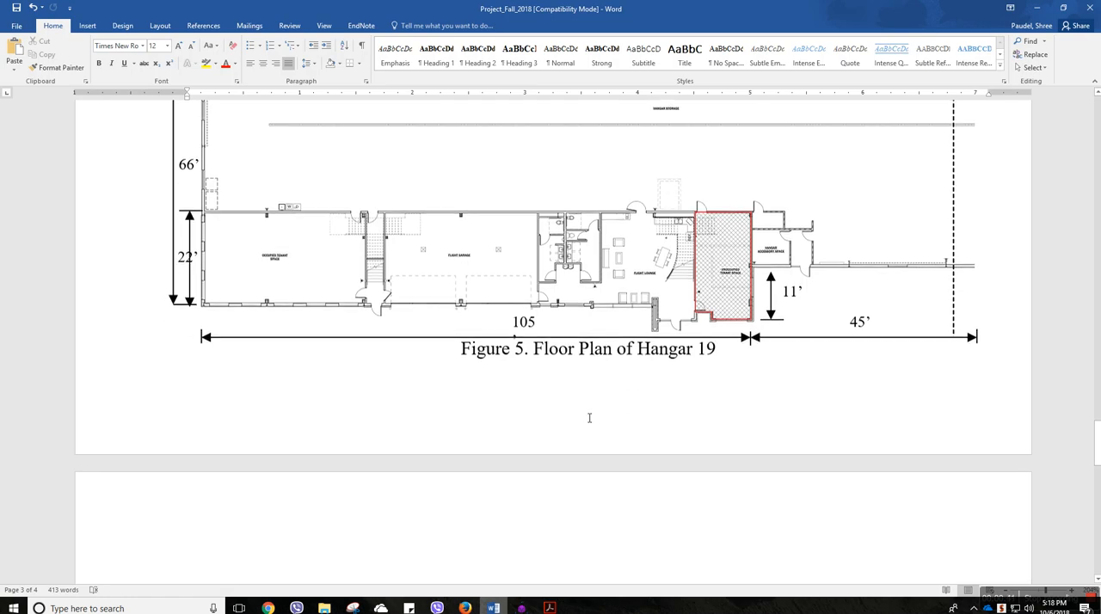
scroll(589, 418, up, 20)
scroll(589, 418, up, 20)
scroll(589, 418, down, 1)
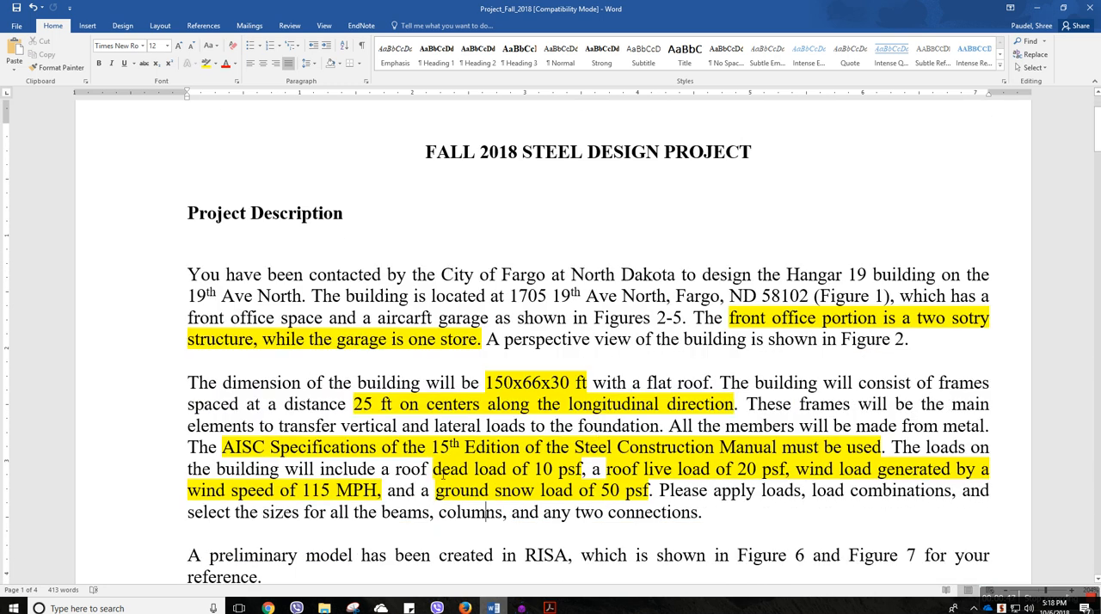
drag(432, 469, 758, 469)
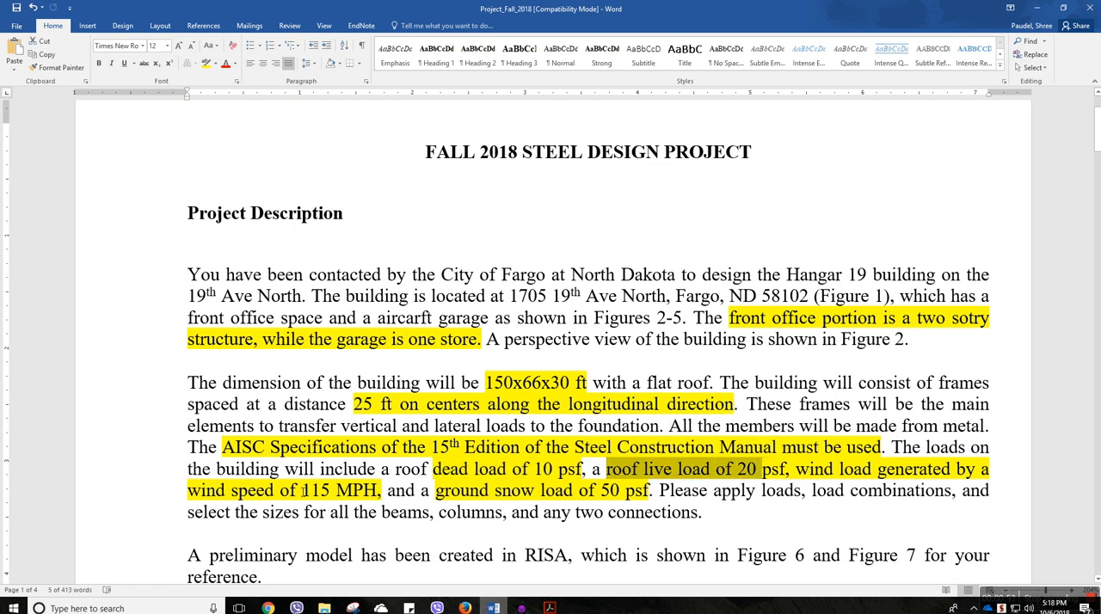
drag(306, 490, 371, 490)
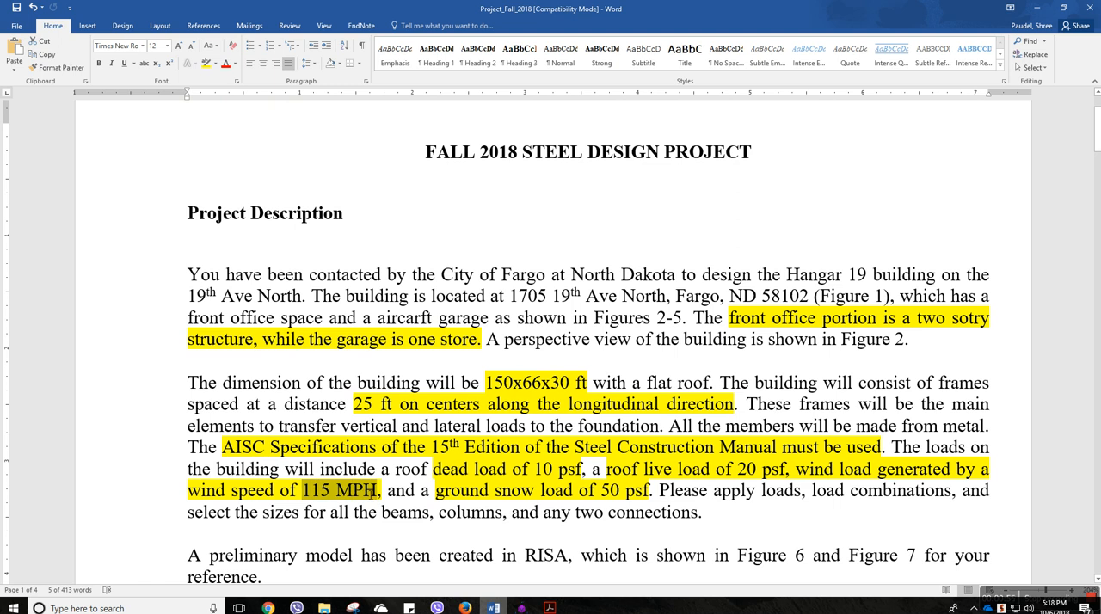
drag(495, 491, 647, 490)
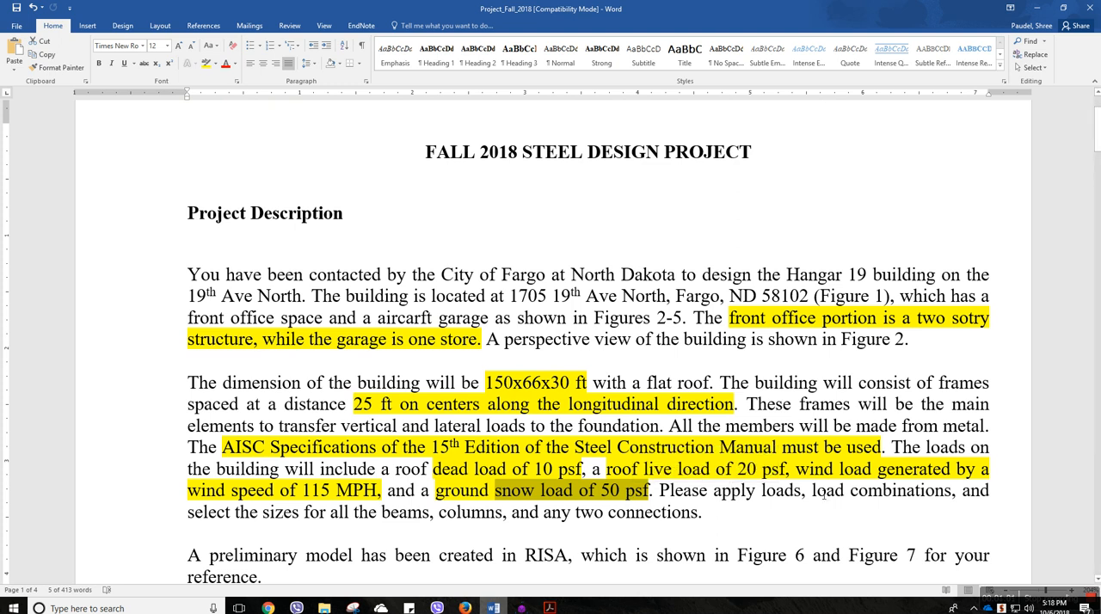
drag(813, 491, 952, 491)
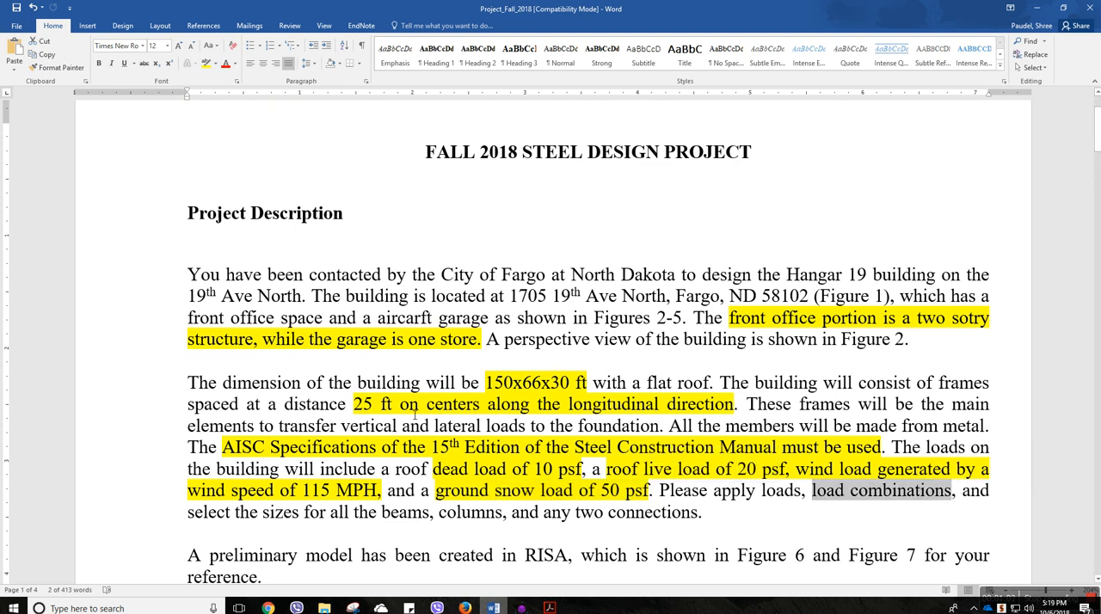
drag(249, 446, 447, 449)
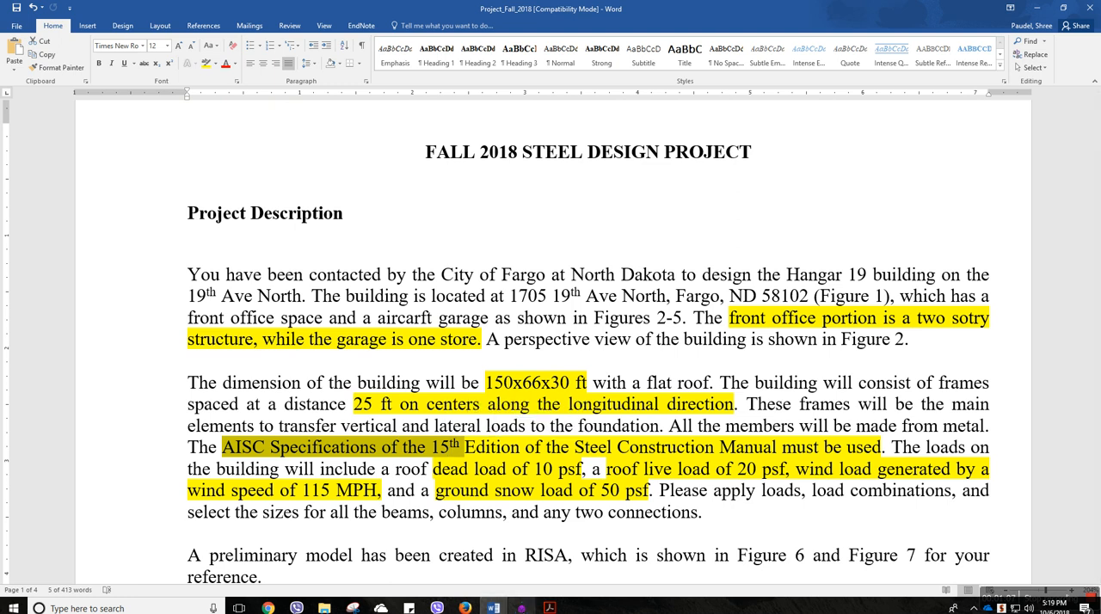
Switch back to RISA-3D and inspect the general information of the roof edge member between N10 and N18
key(alt+Tab)
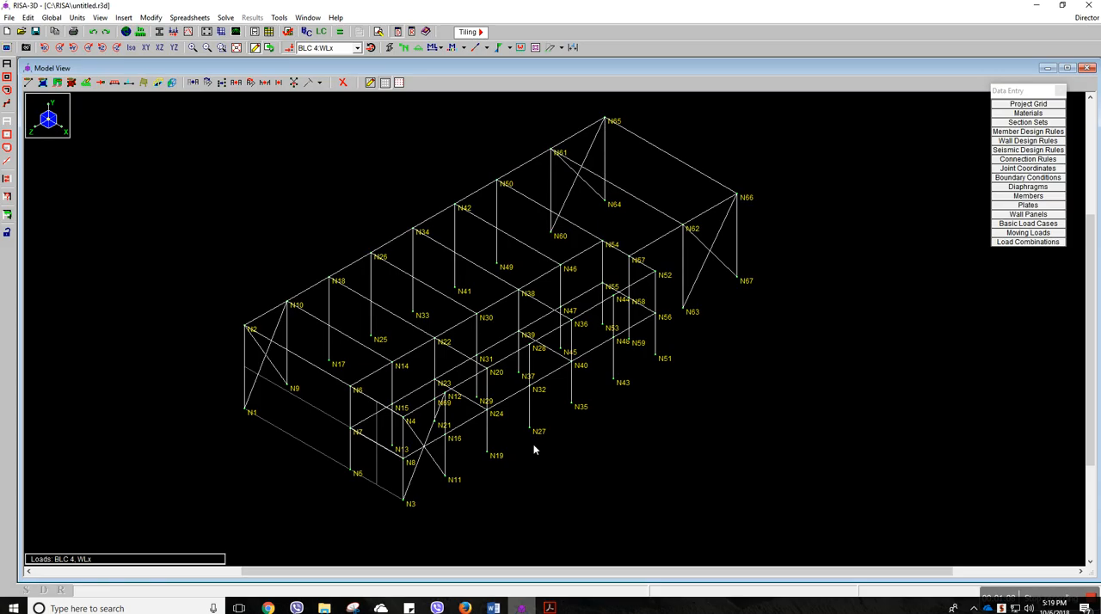
scroll(506, 473, up, 2)
middle_drag(508, 473, 519, 342)
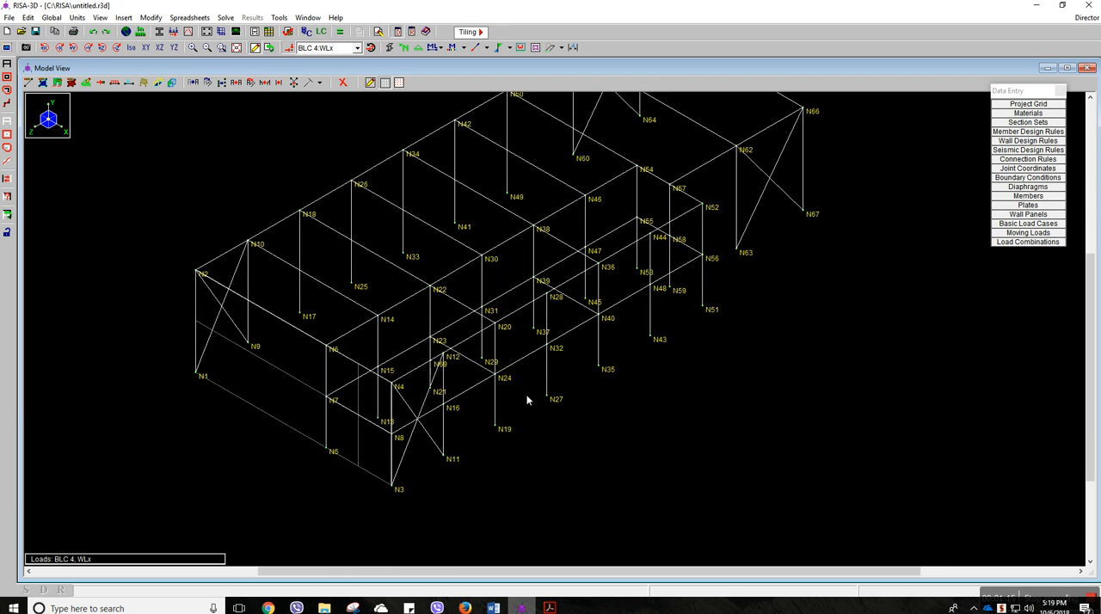
middle_drag(528, 399, 522, 413)
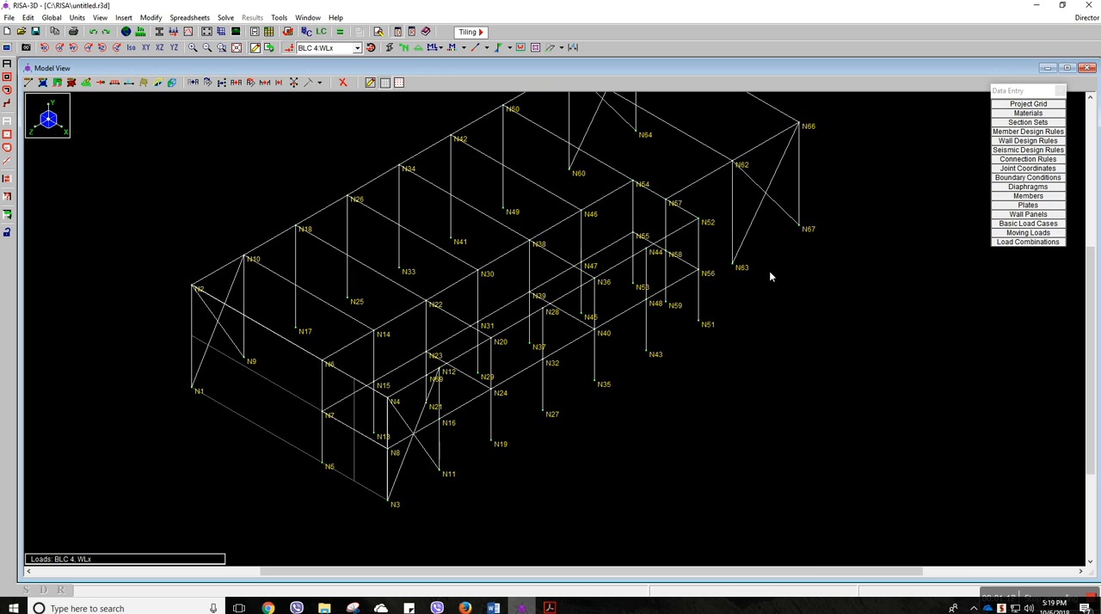
middle_drag(793, 241, 793, 282)
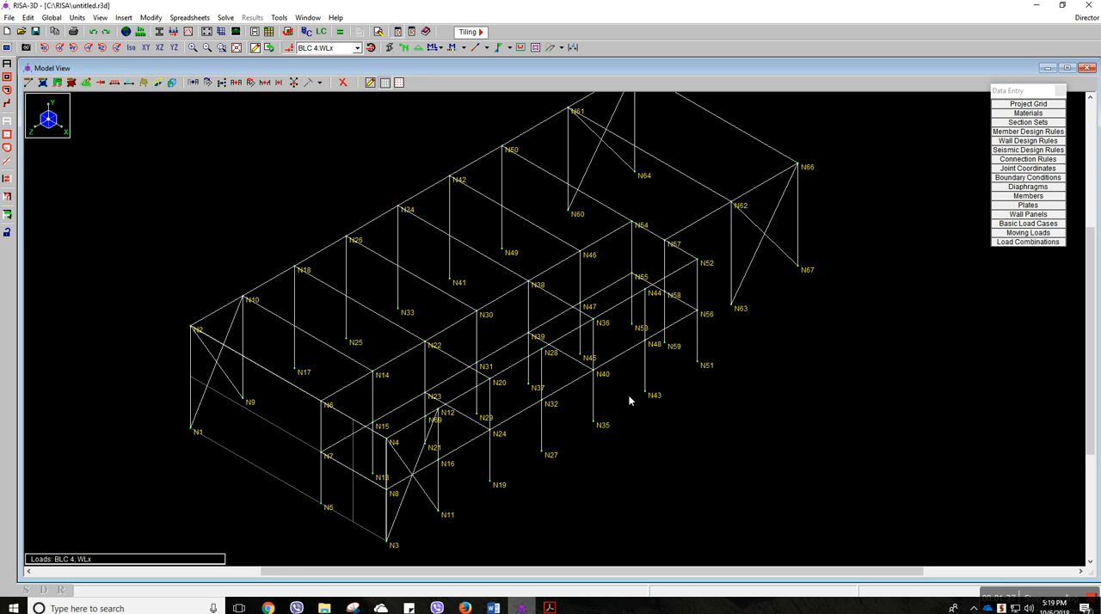
double_click(283, 275)
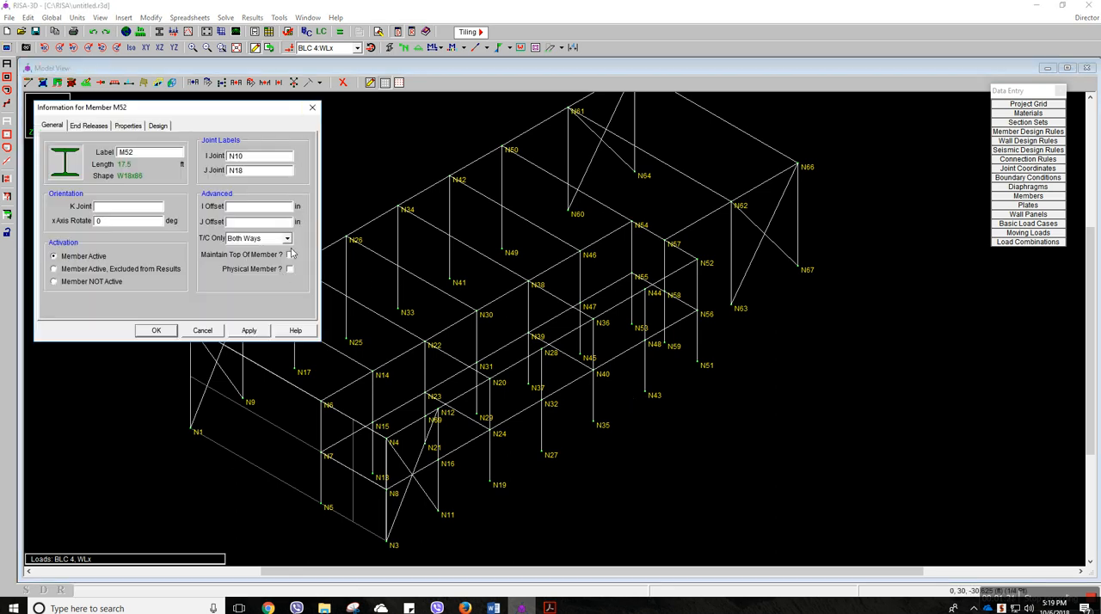
click(290, 269)
click(312, 107)
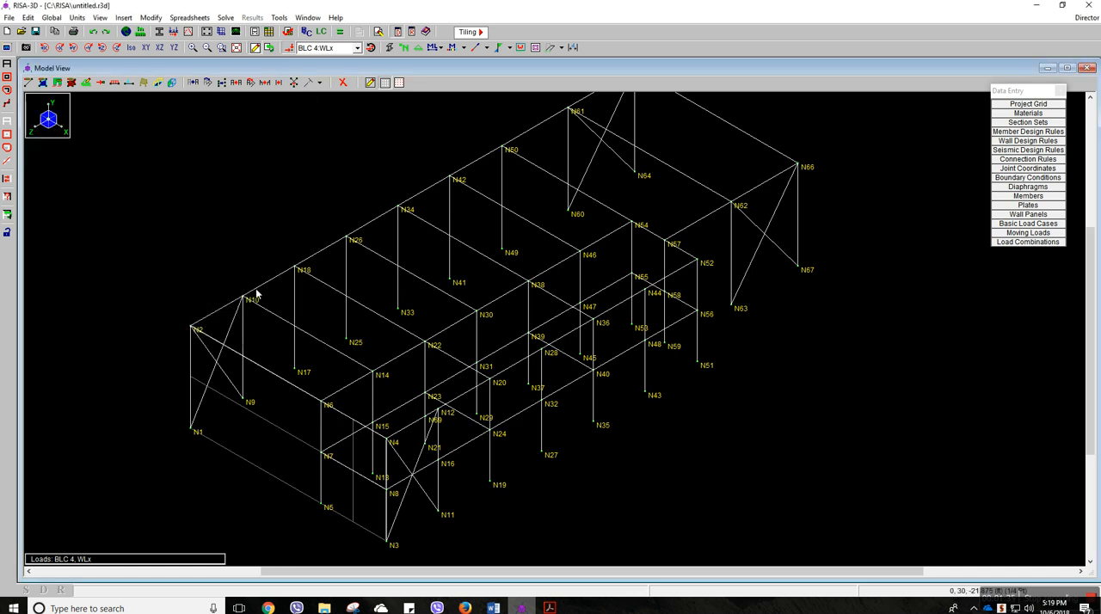
Inspect the section properties and end releases of the roof edge member between N2 and N10, and recheck the N10–N18 member
double_click(229, 312)
click(129, 127)
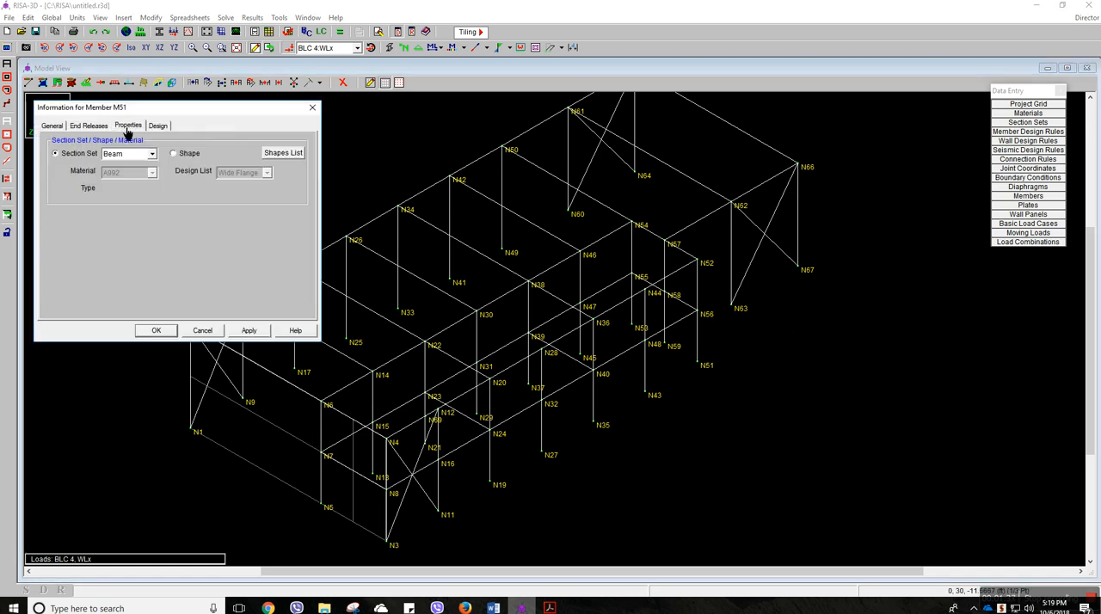
click(105, 129)
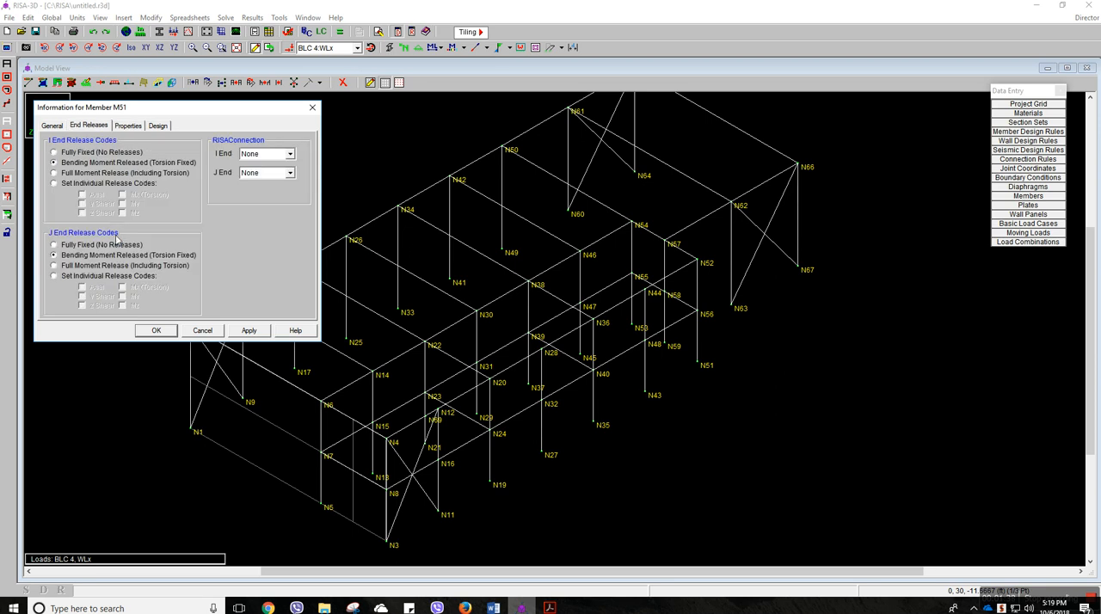
click(312, 108)
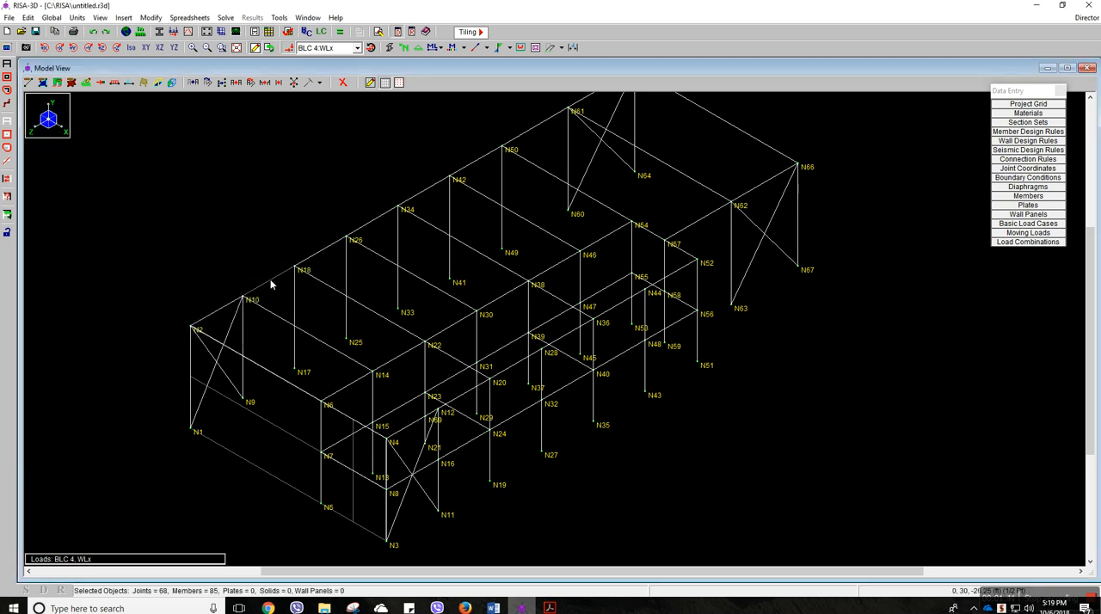
double_click(271, 281)
click(307, 111)
scroll(652, 286, down, 1)
middle_drag(652, 286, 709, 291)
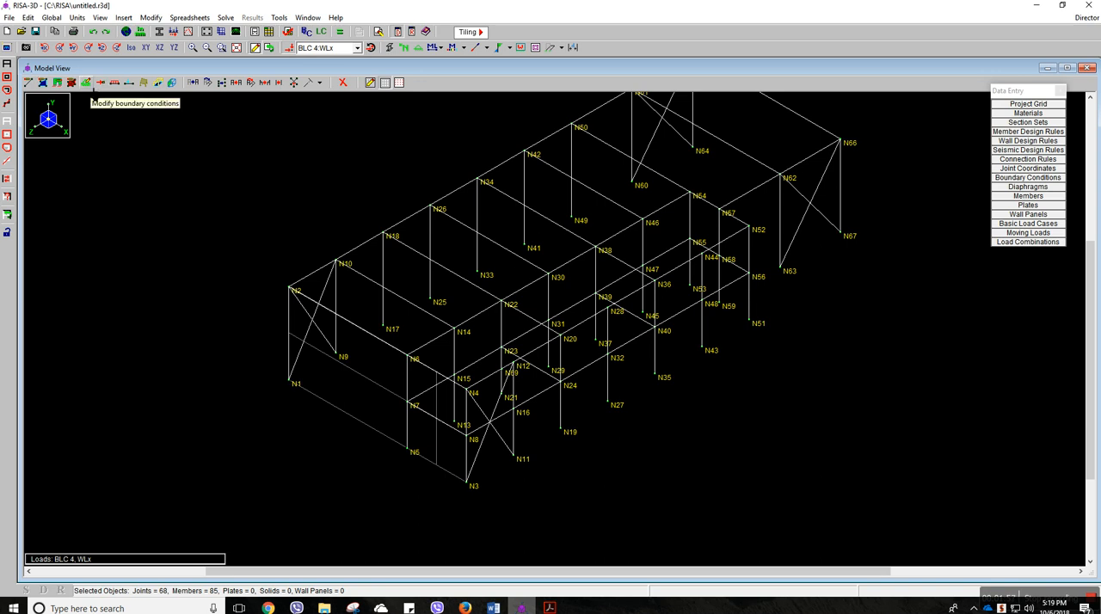
click(86, 83)
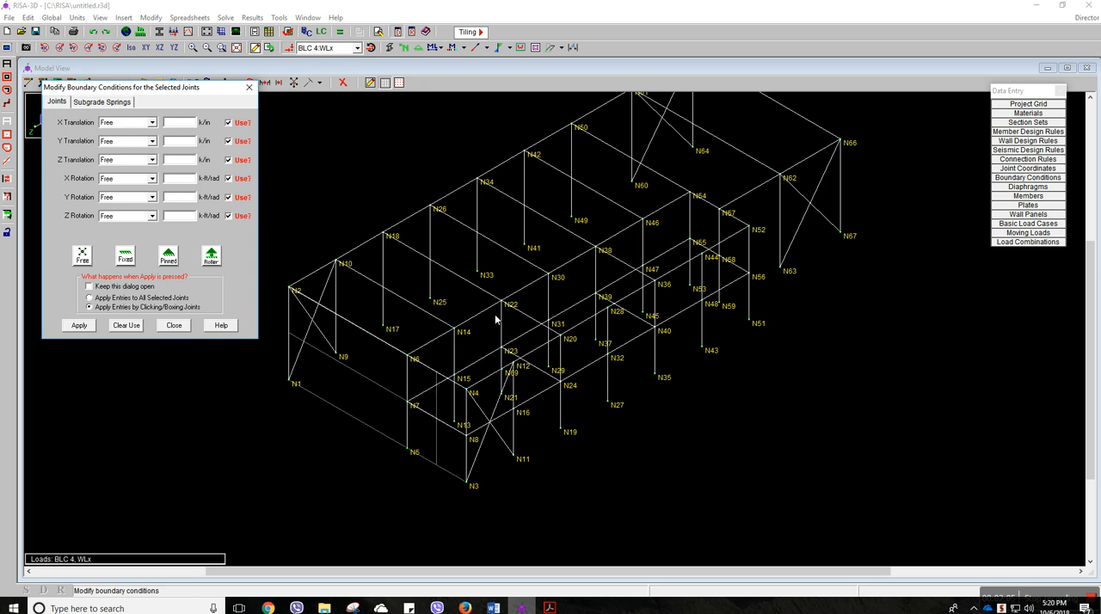
click(248, 87)
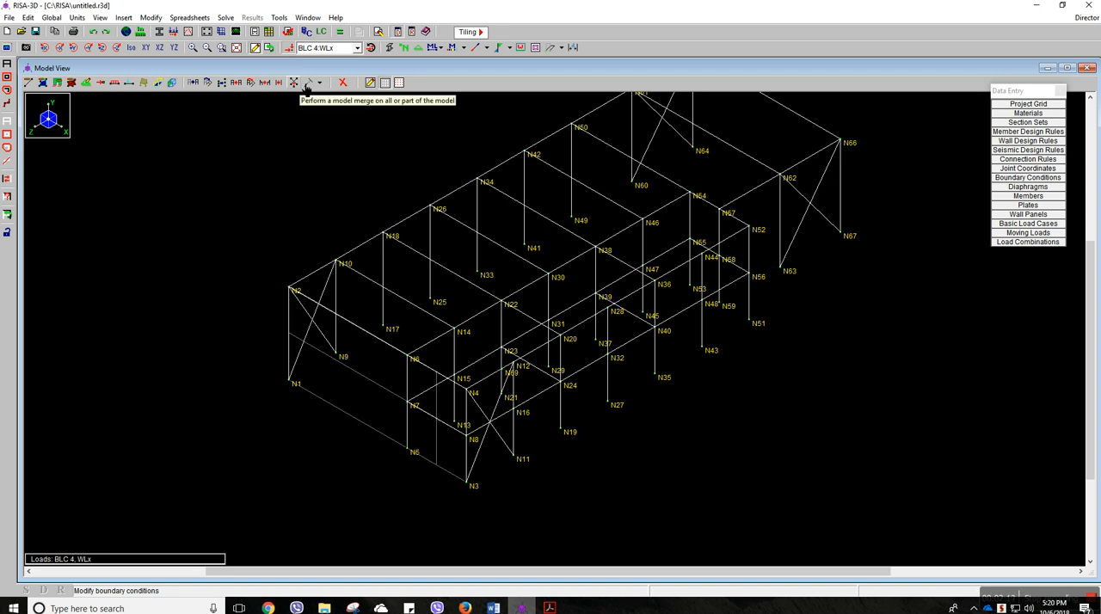
Apply fixed boundary conditions to all column base joints of the building, boxing them in the XY elevation
click(151, 50)
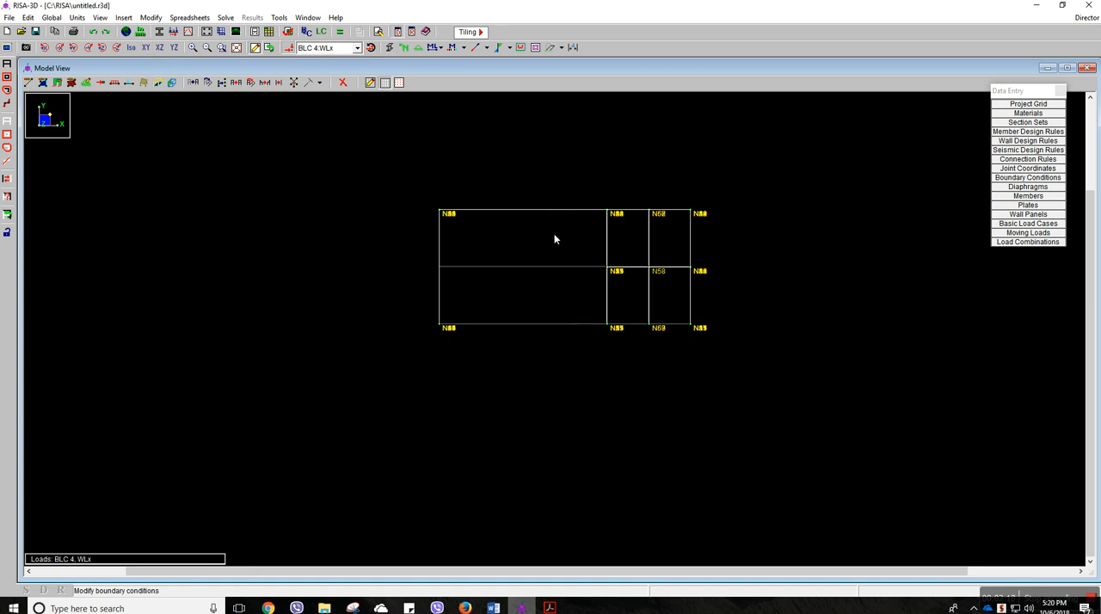
click(87, 83)
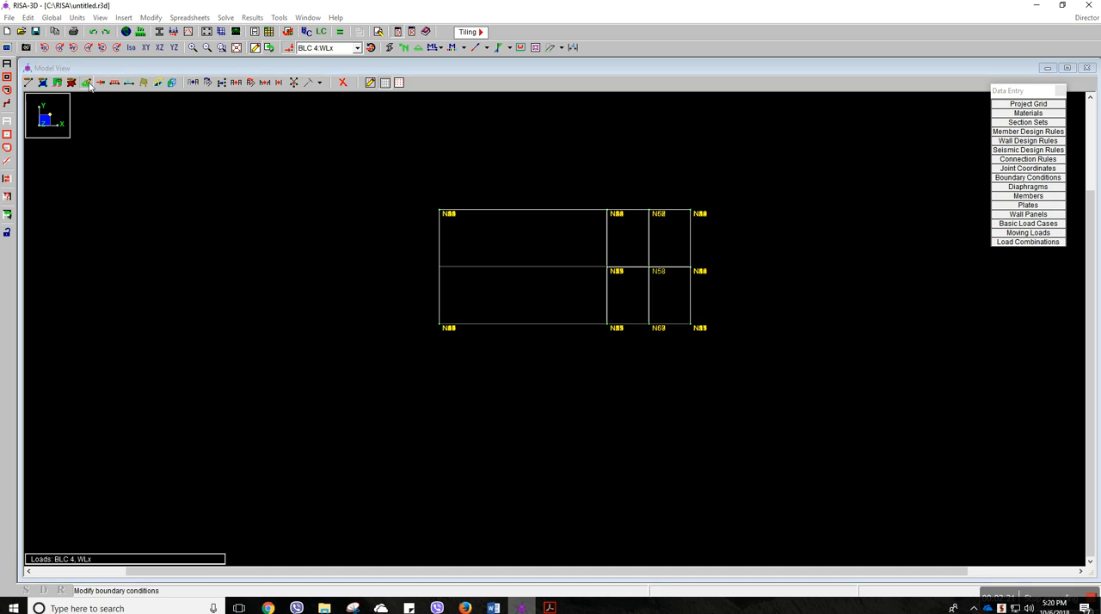
click(126, 256)
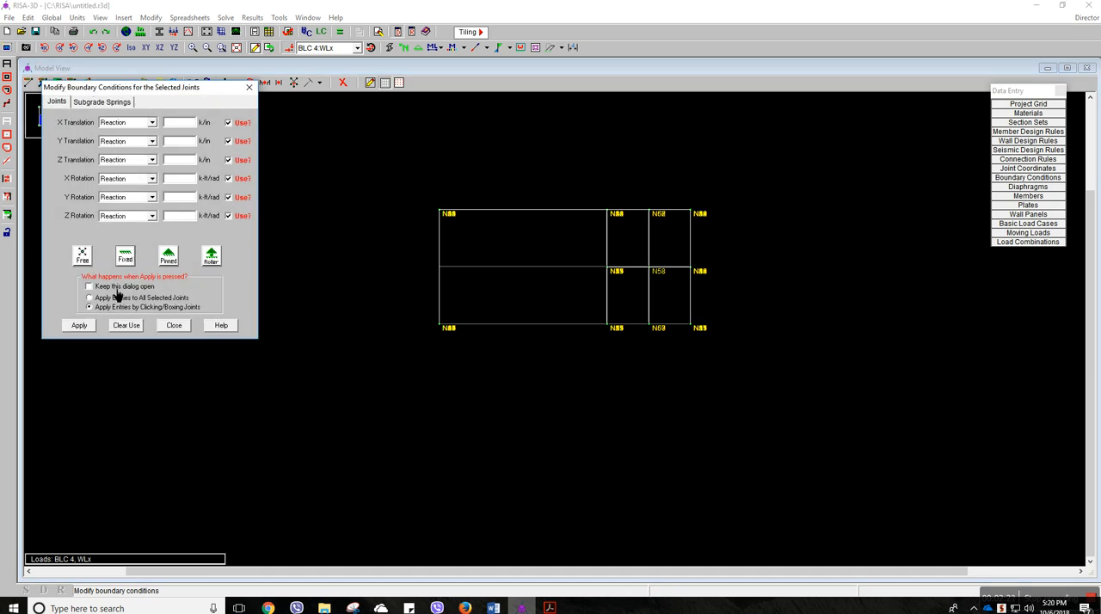
click(79, 325)
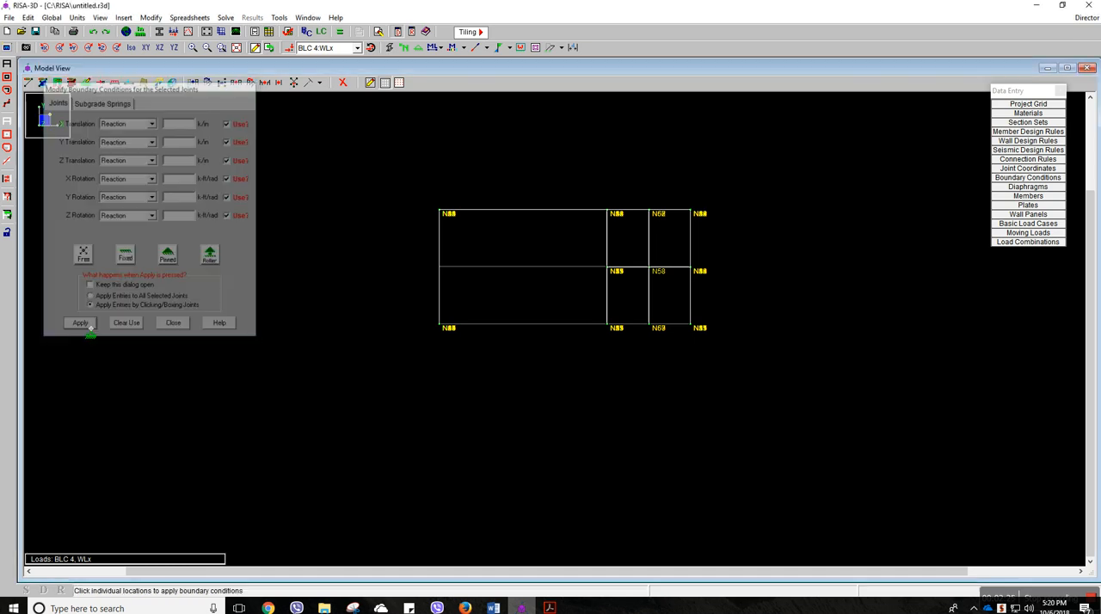
drag(430, 309, 735, 344)
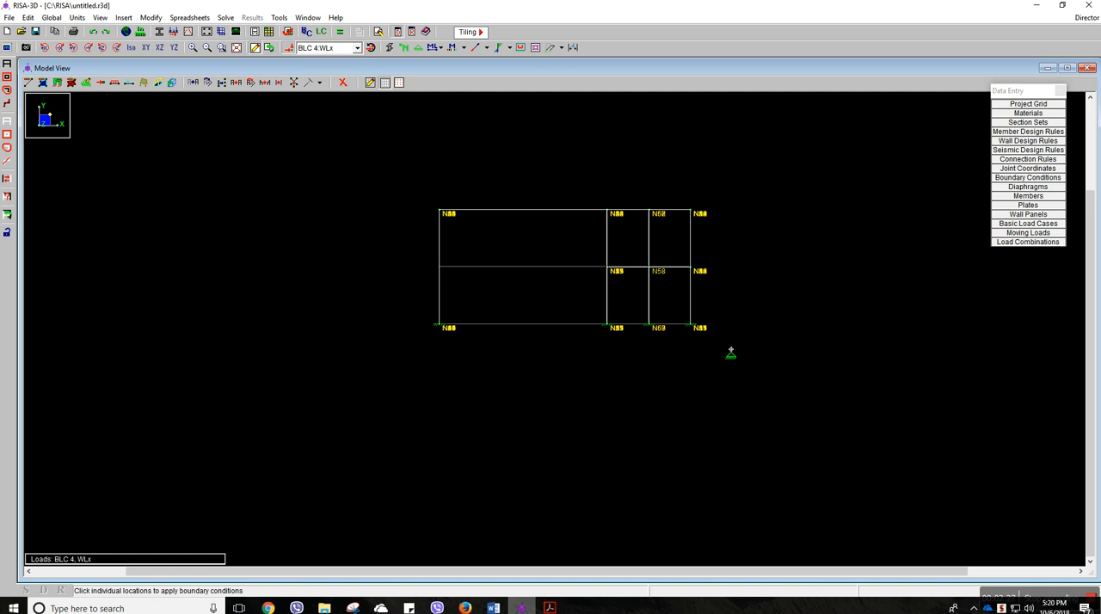
key(Escape)
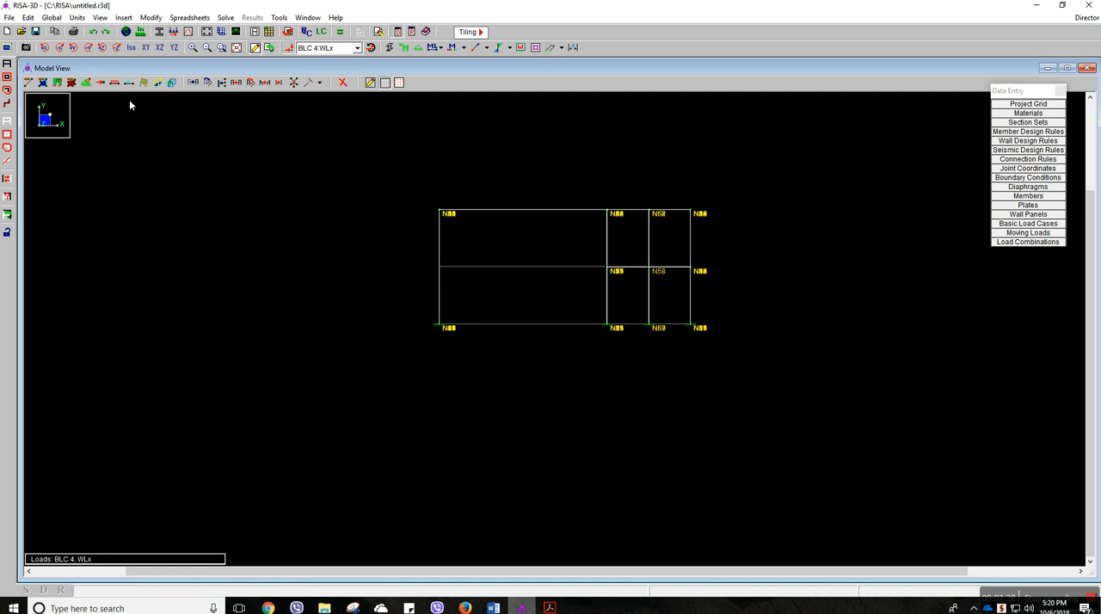
click(132, 48)
middle_drag(531, 355, 507, 383)
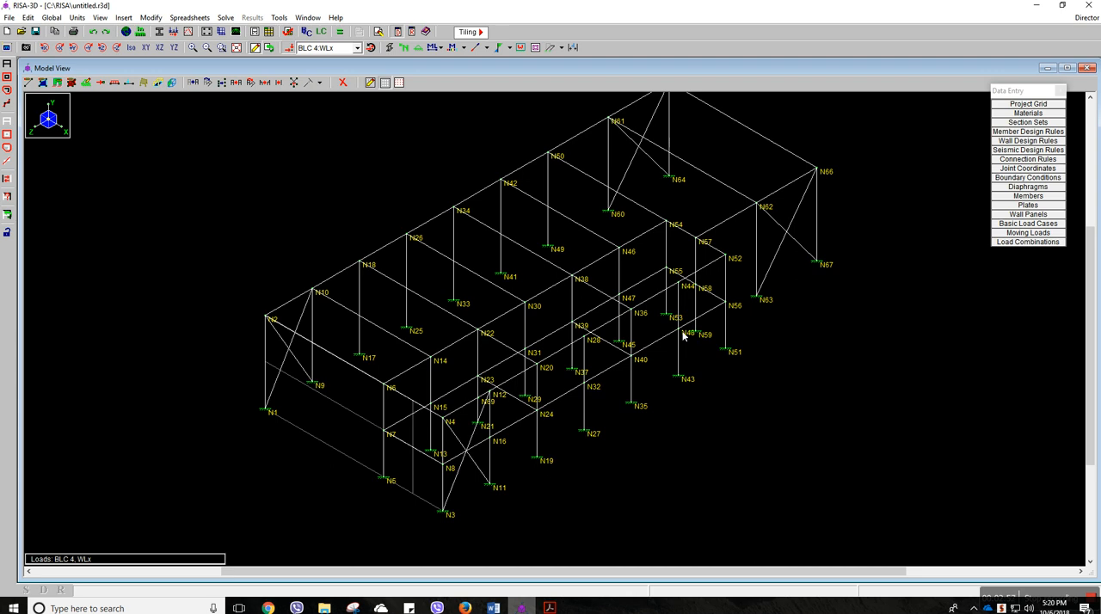
Open the basic load cases and describe case 1 as DL and case 2 as LL
click(312, 34)
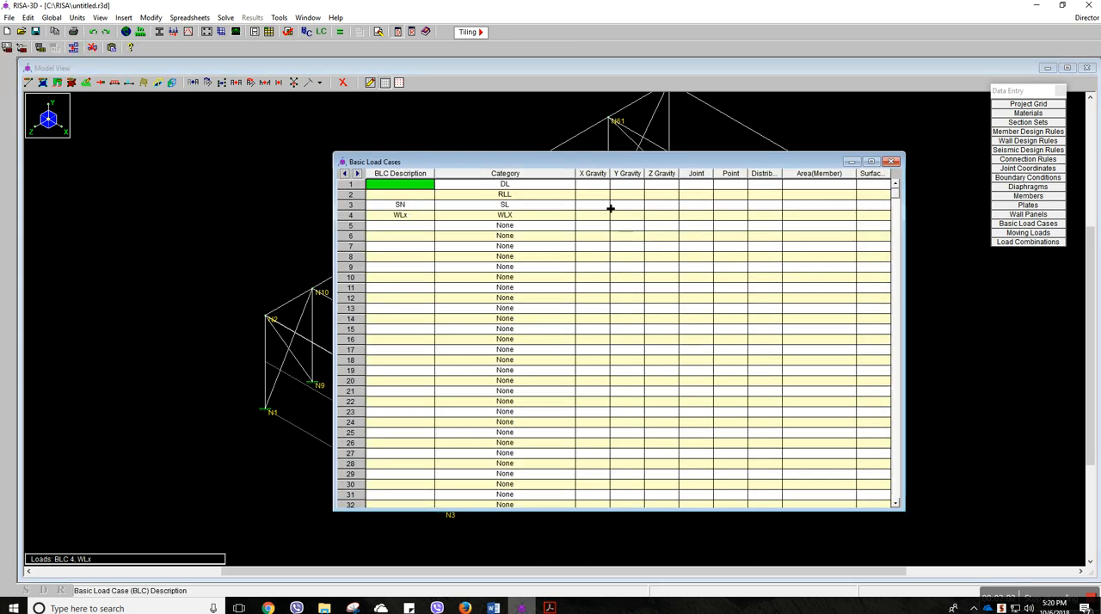
text(DL)
key(Return)
text(LL)
key(Return)
key(Return)
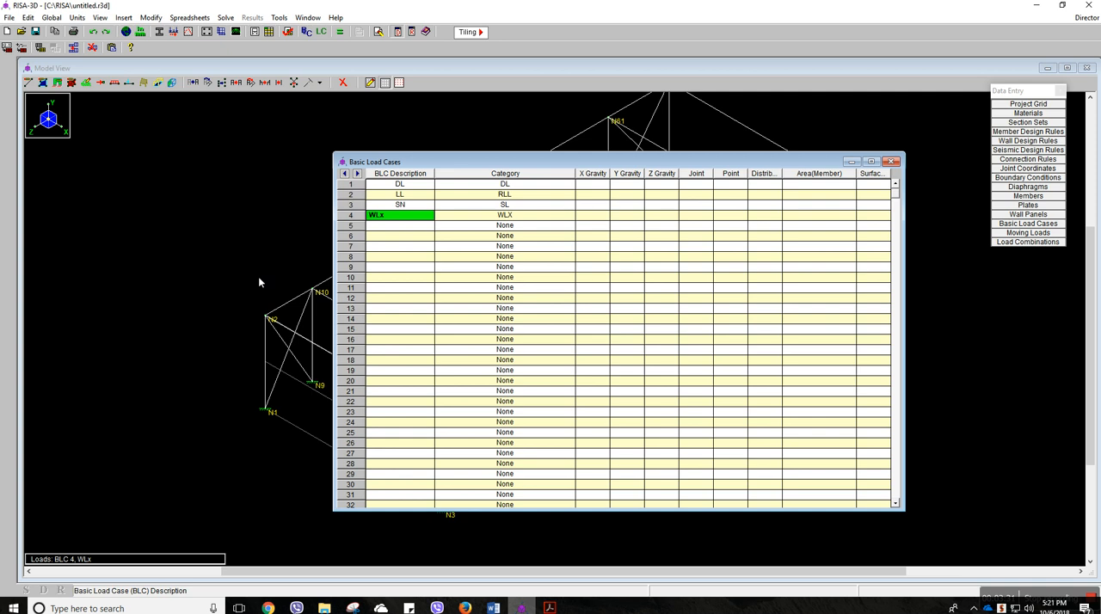
Assign the categories DL (Dead Load), RLL (Roof Live Load) and SL (Snow Load) to load cases 1, 2 and 3
click(511, 188)
click(511, 188)
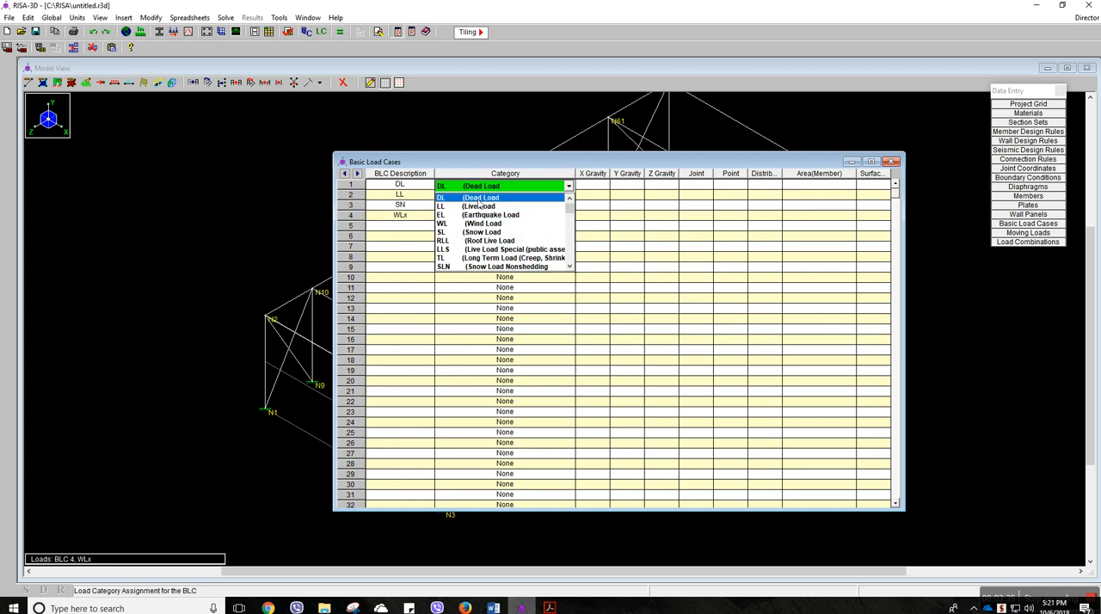
click(479, 200)
click(493, 198)
click(508, 201)
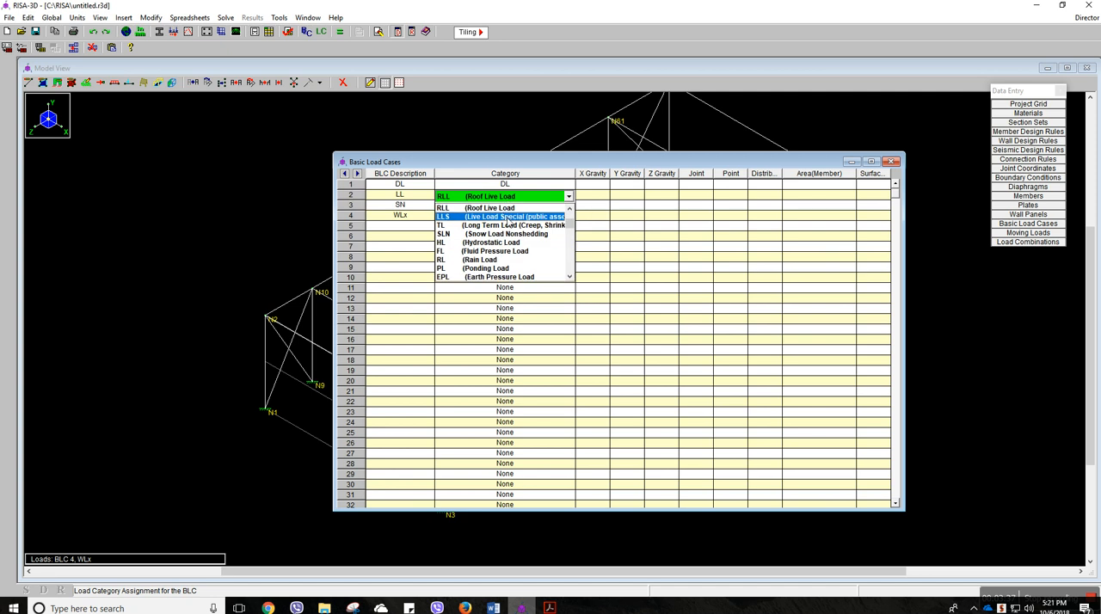
click(509, 209)
click(519, 208)
click(519, 209)
click(517, 217)
Assign the category WLX (Wind Load X) to load case 4 and close the basic load cases
click(518, 215)
click(516, 217)
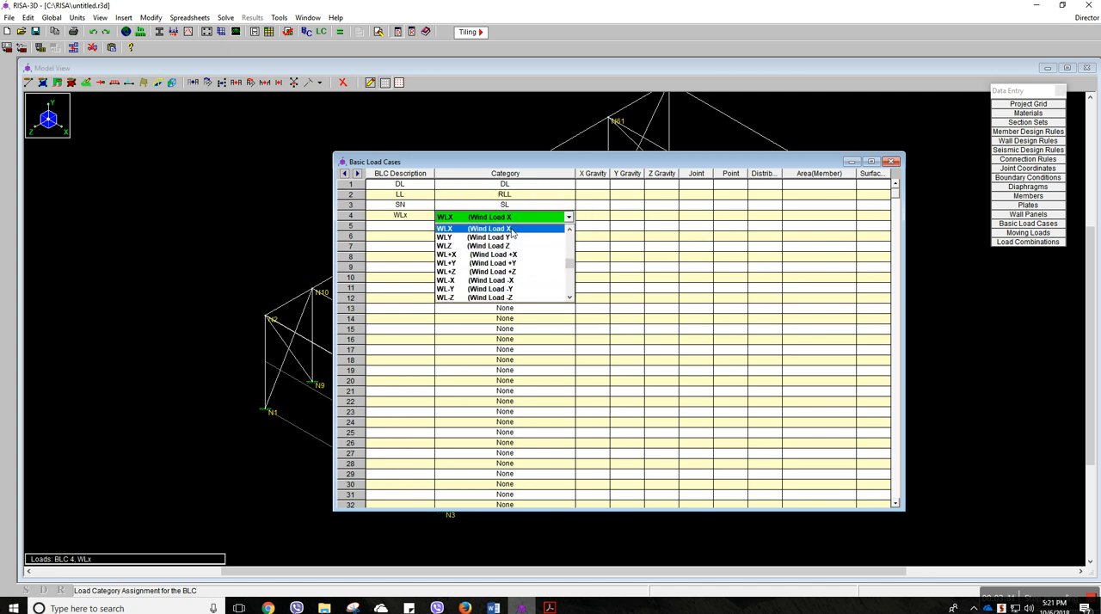
scroll(512, 236, up, 3)
scroll(511, 247, down, 4)
scroll(509, 258, up, 1)
scroll(509, 257, up, 4)
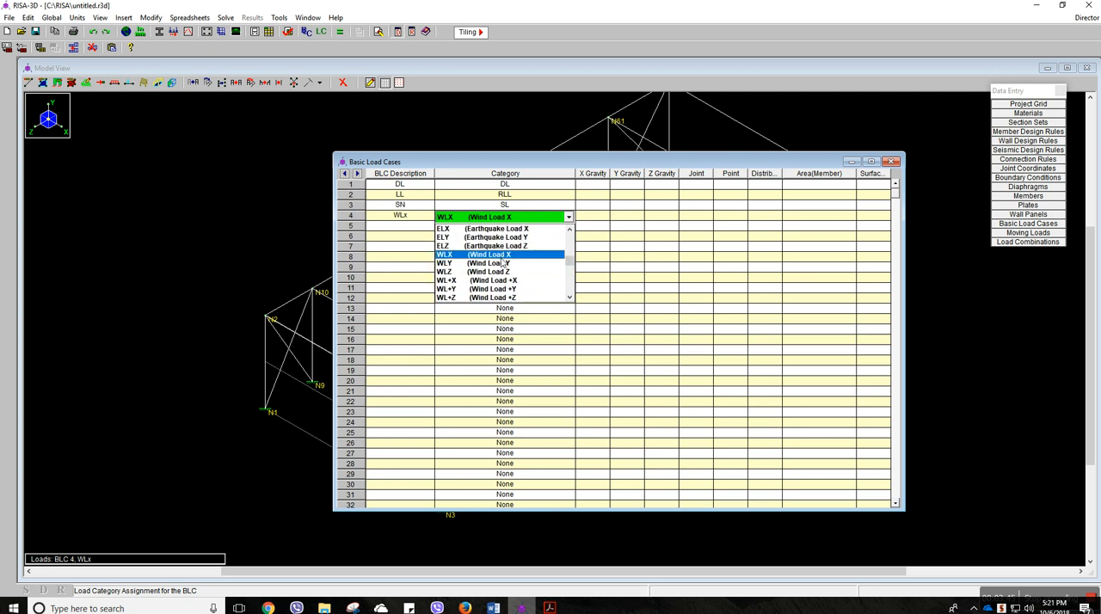
click(510, 258)
click(892, 162)
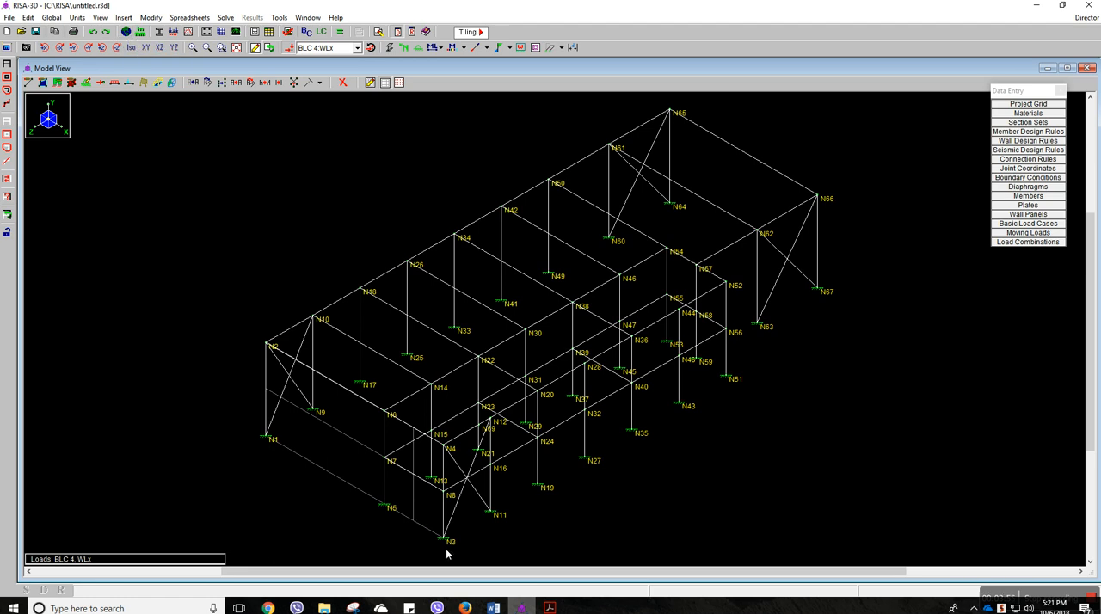
Check the roof dead load in the Word project description and return to the RISA-3D model
click(493, 608)
drag(537, 471, 586, 472)
click(522, 608)
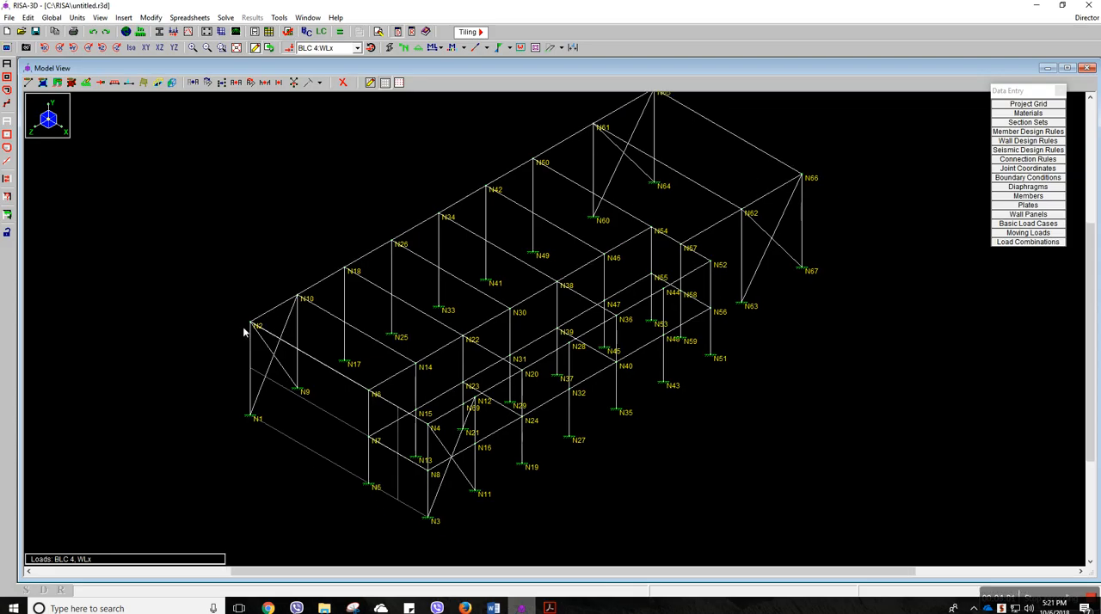
click(121, 18)
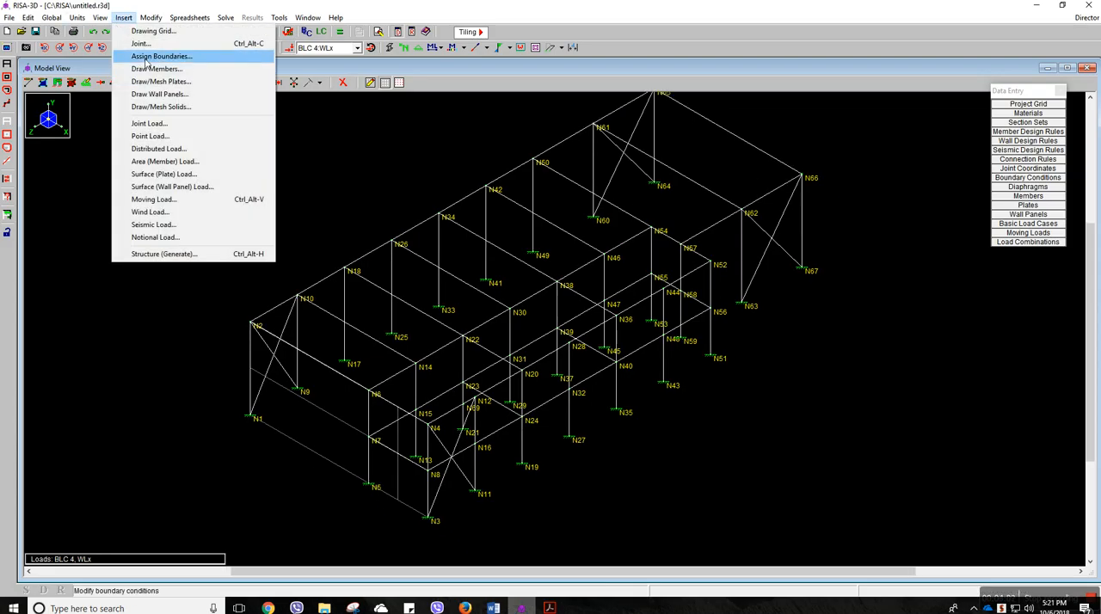
click(159, 162)
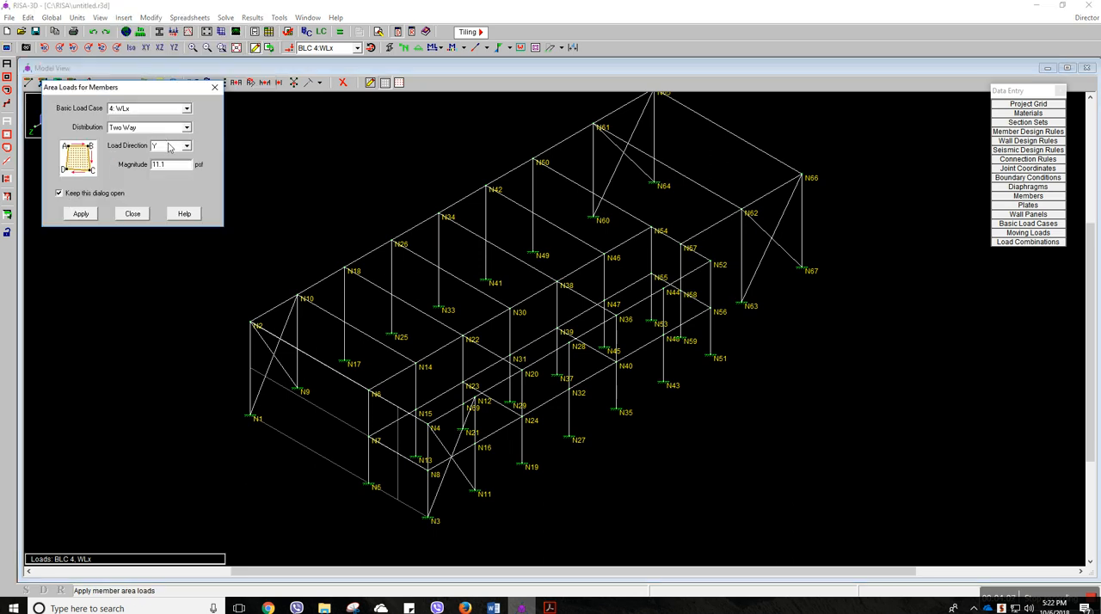
click(147, 110)
scroll(147, 124, up, 1)
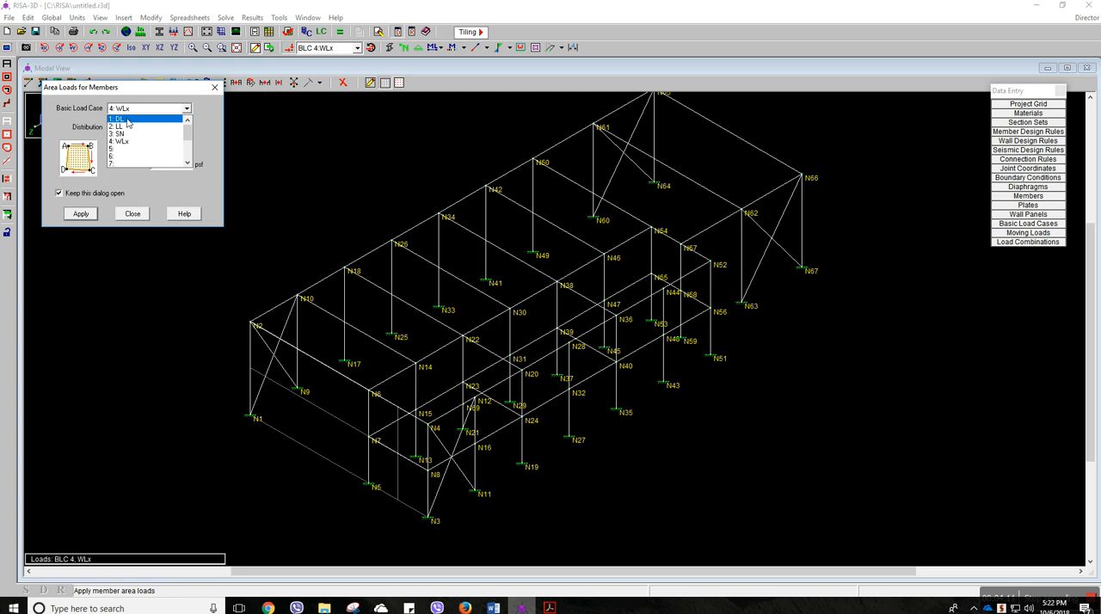
click(128, 123)
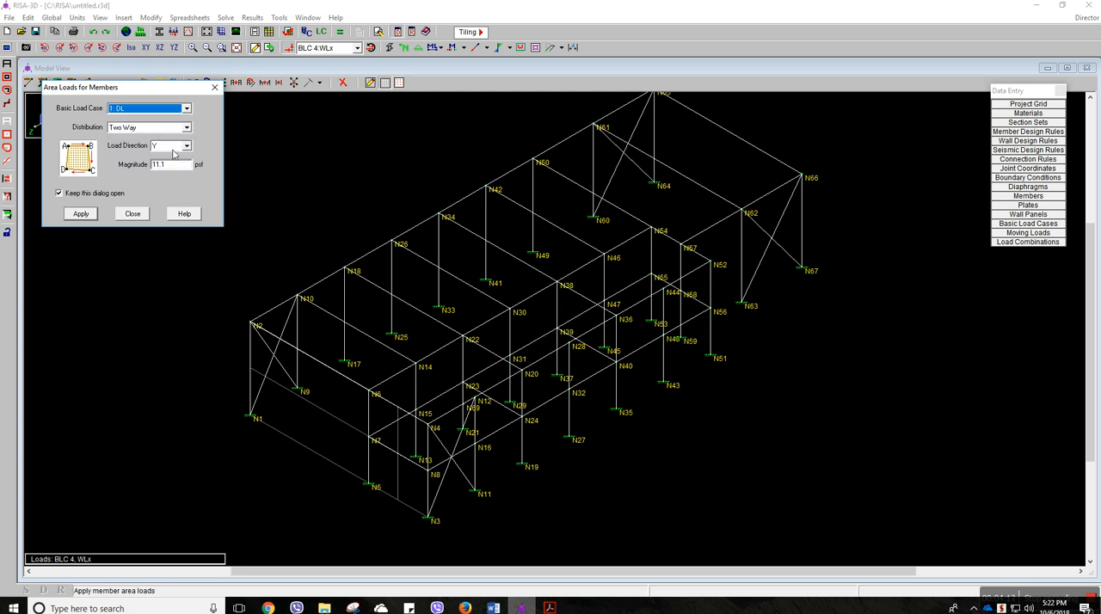
drag(191, 163, 150, 164)
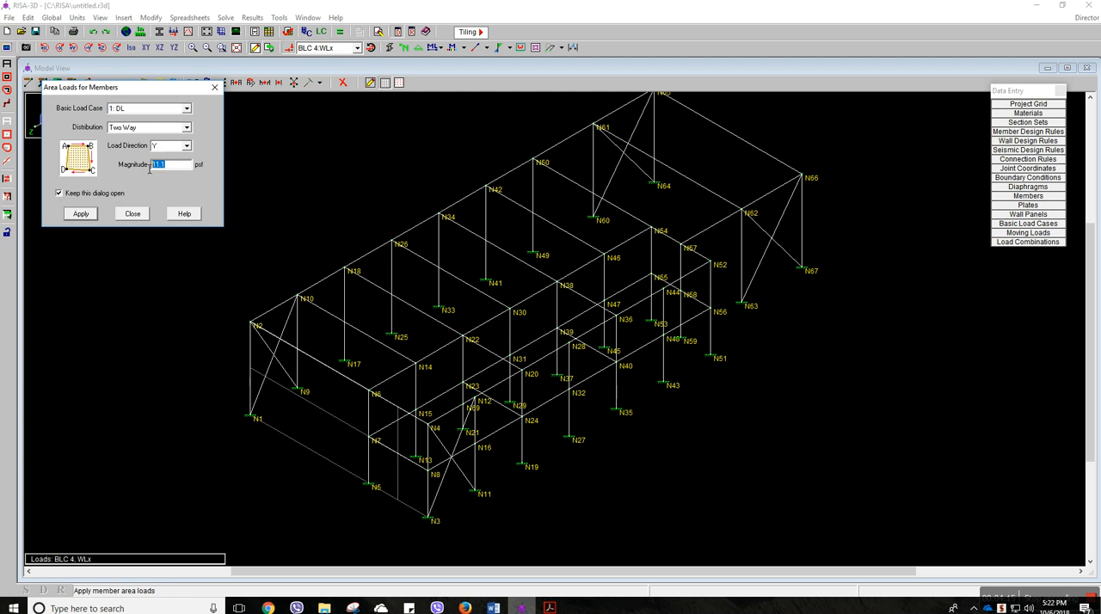
text(1)
click(215, 87)
Check the unit set for surface/area loads in the units selection and close it without changes
click(141, 32)
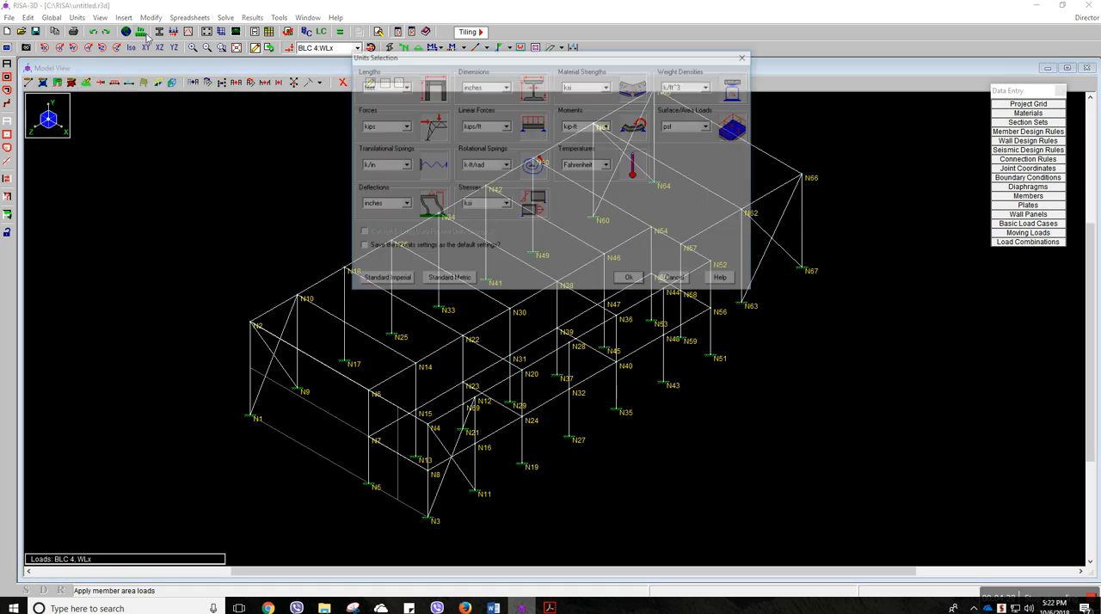
click(709, 127)
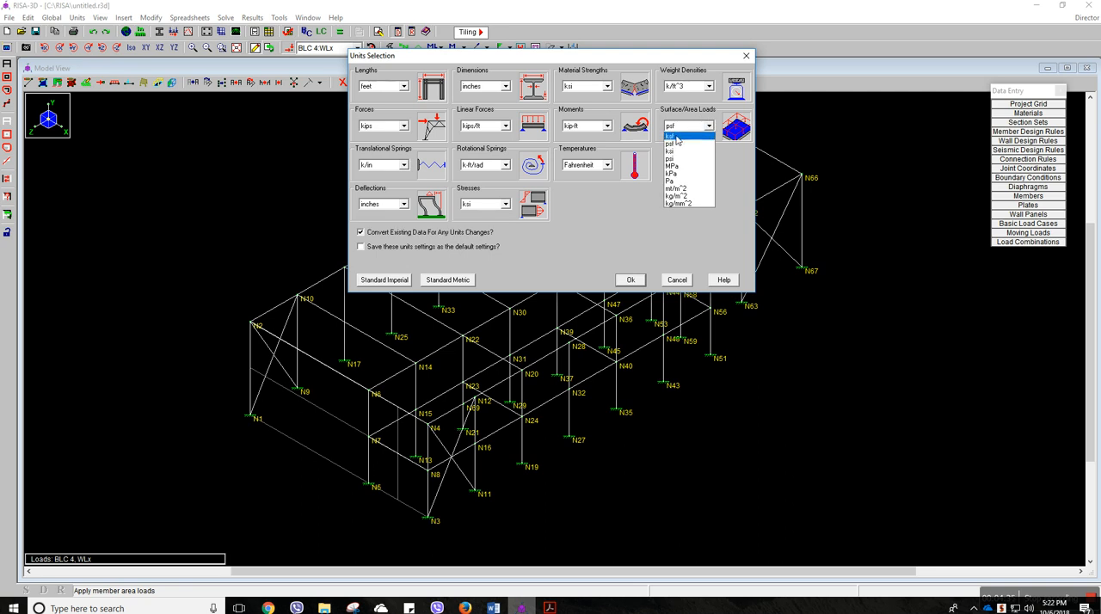
click(744, 60)
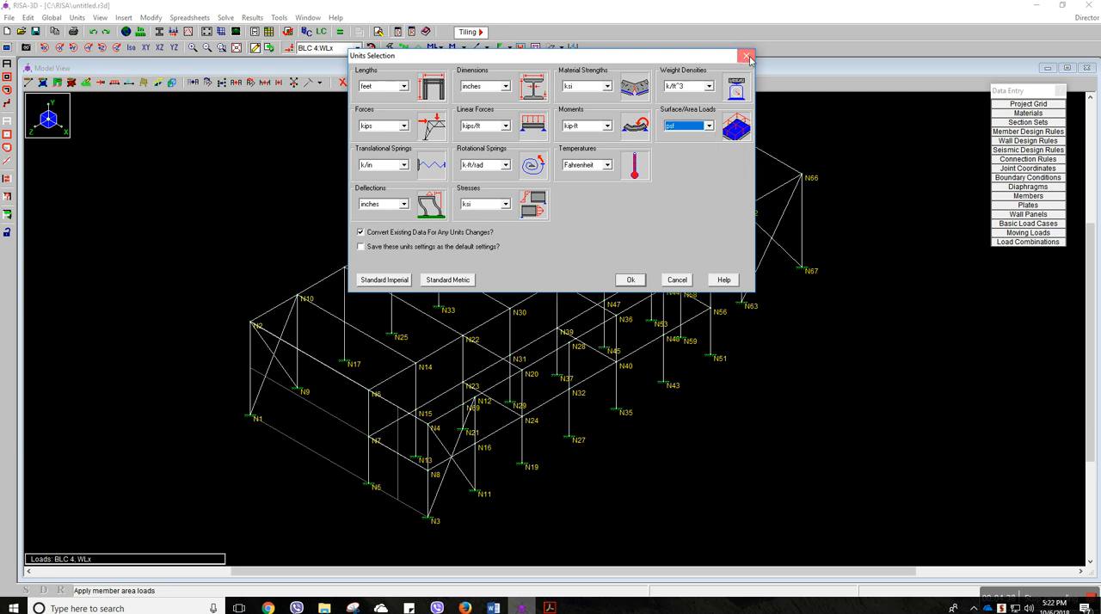
click(747, 57)
Set up a member area load for load case 1: DL with a magnitude of -10 psf, two-way in the Y direction
click(123, 18)
click(163, 161)
drag(170, 164, 144, 169)
text(10)
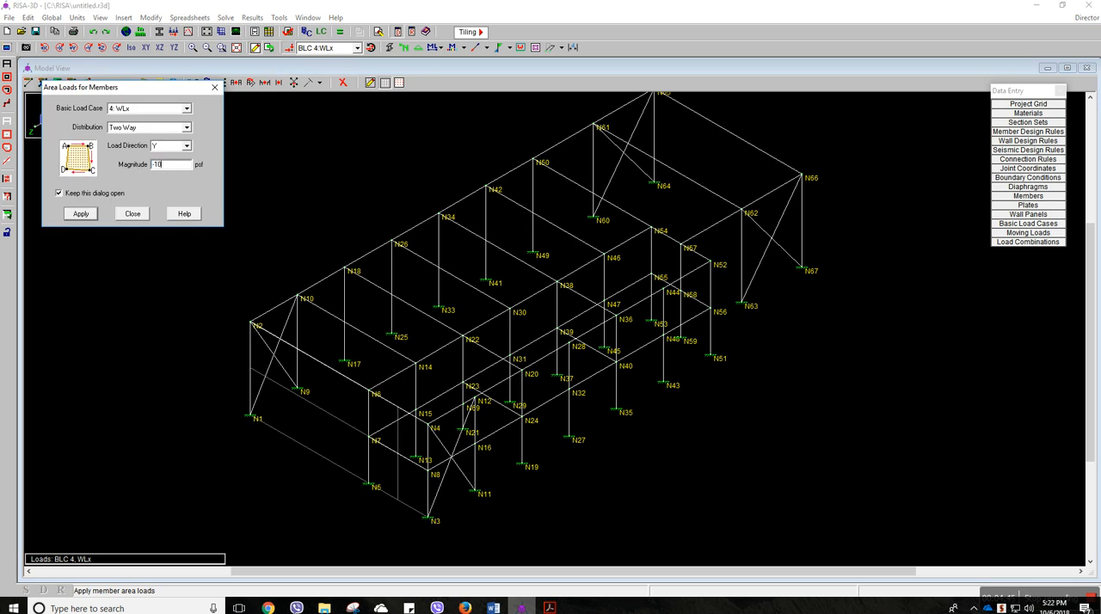
click(91, 215)
click(146, 109)
scroll(146, 131, up, 1)
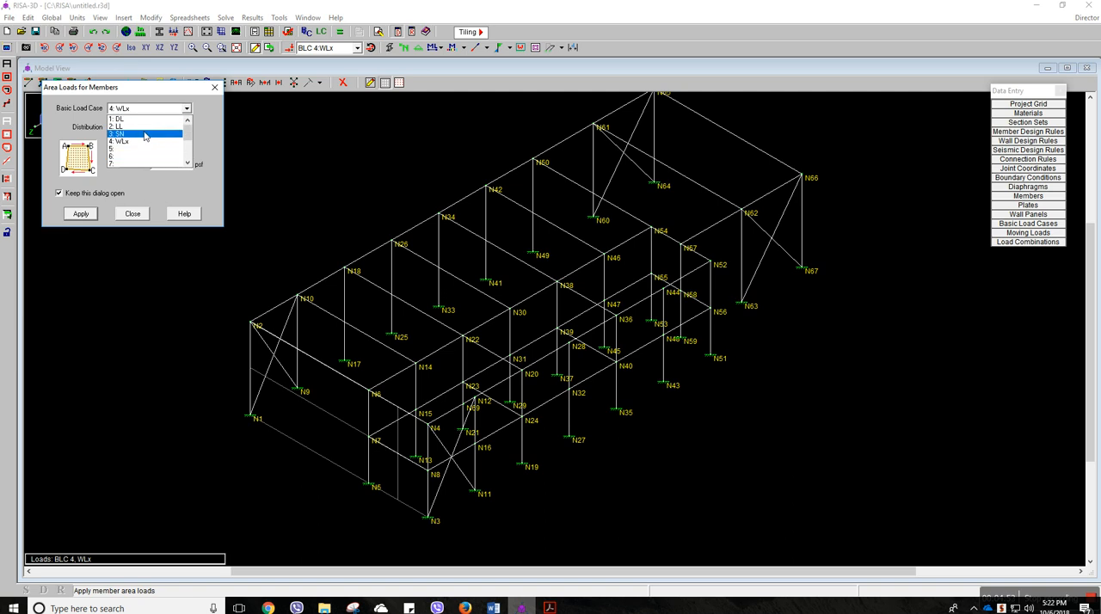
click(131, 120)
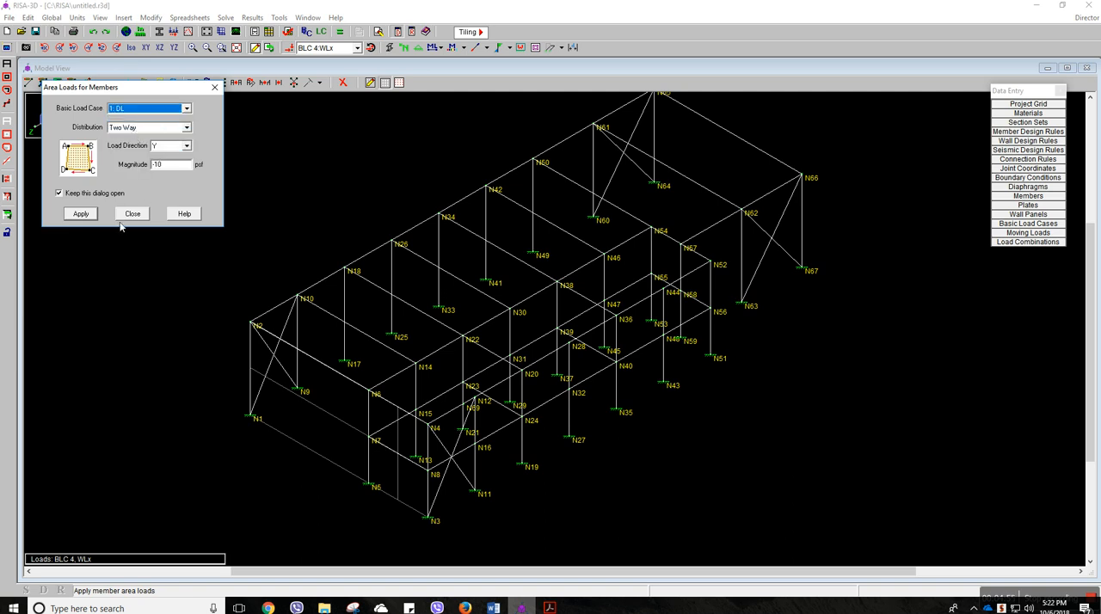
click(83, 218)
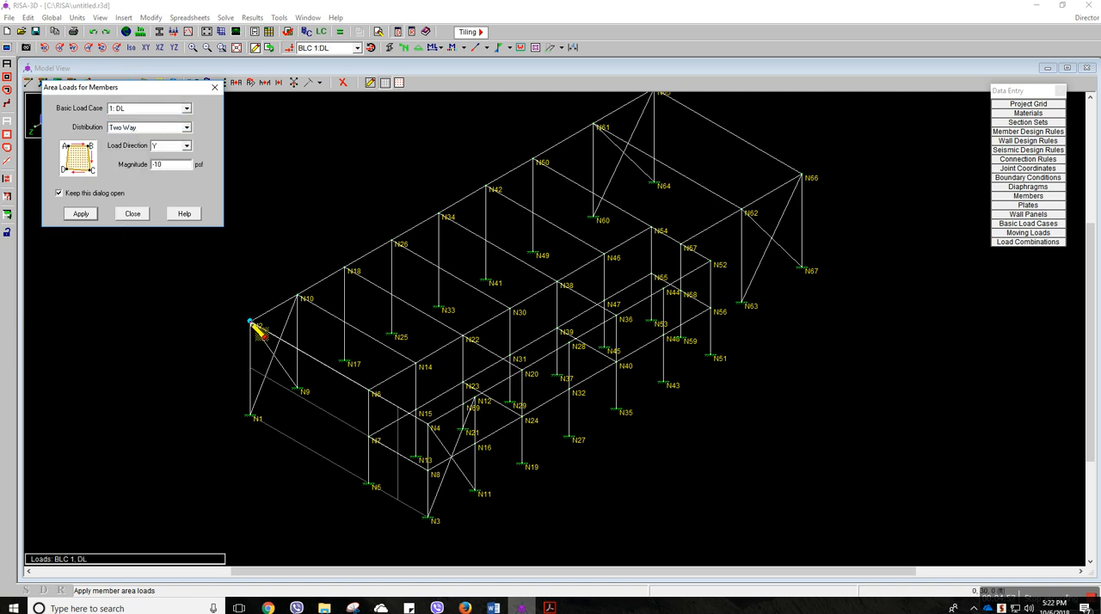
Place the dead area load on the roof area bounded by joints N2, N50, N54 and N6
click(252, 324)
click(533, 164)
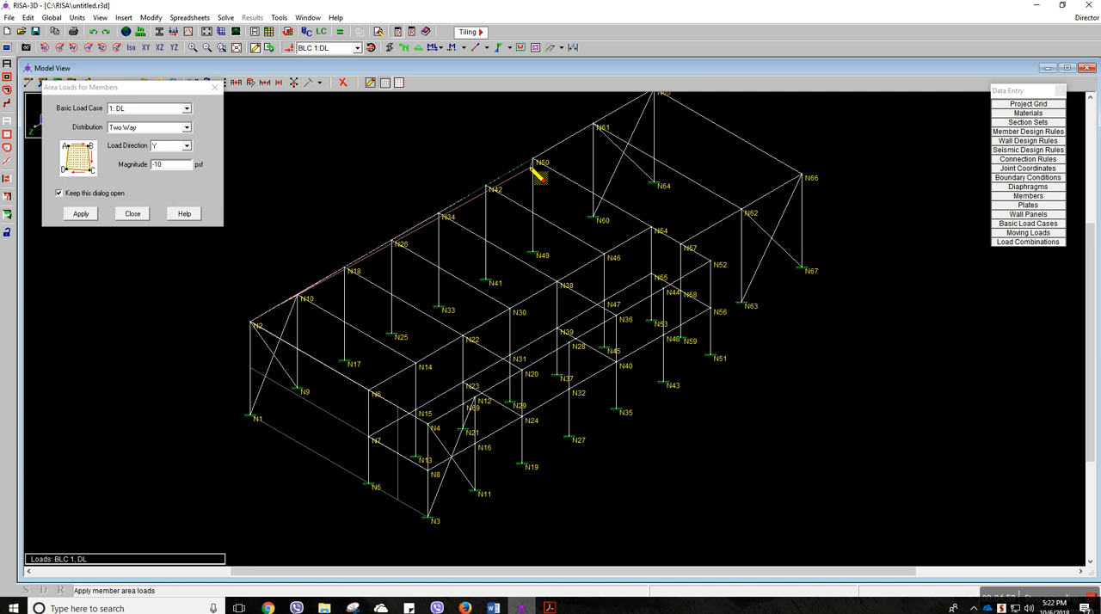
click(651, 229)
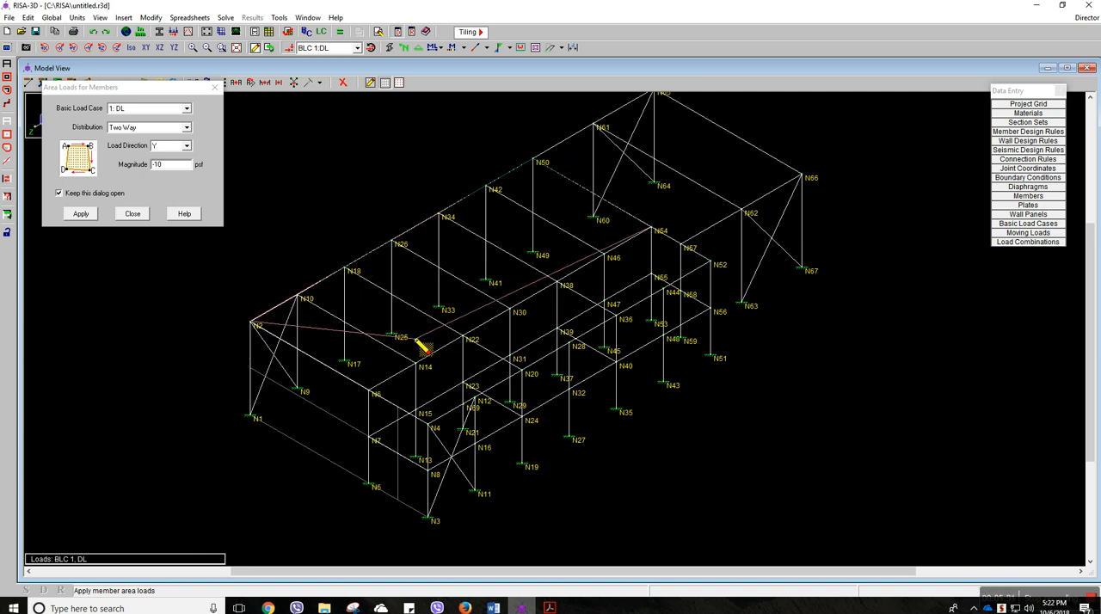
click(370, 390)
middle_drag(422, 363, 338, 432)
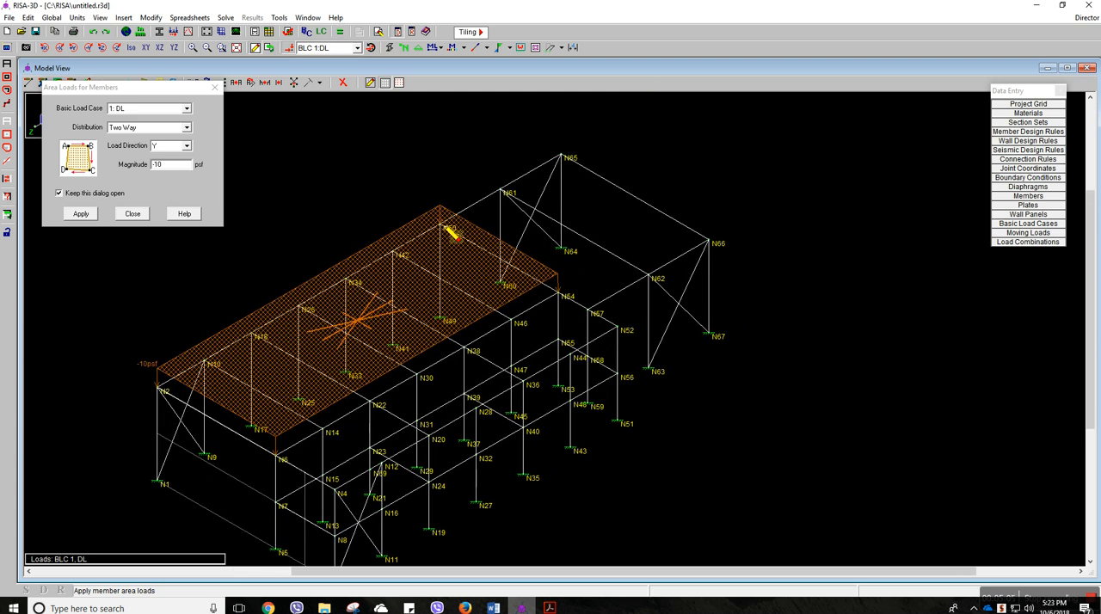
Place the same dead area load on the roof area bounded by joints N50, N65, N66 and N57
click(459, 210)
click(561, 155)
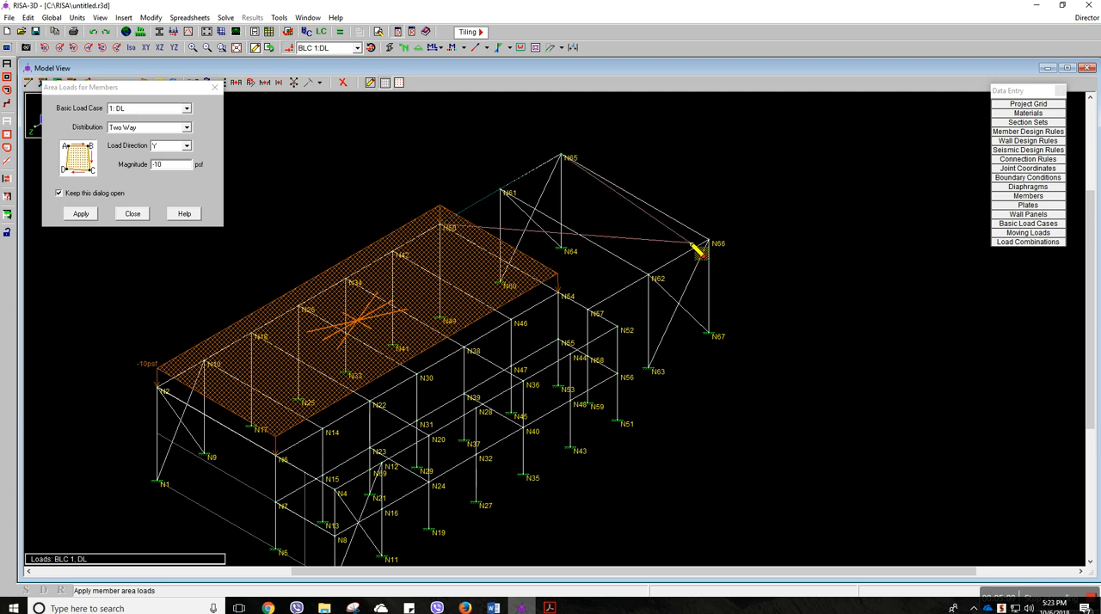
click(711, 244)
click(592, 315)
Place the dead area load on the roof strip bounded by N6, N54, N52 and N4, and finish applying area loads
click(279, 457)
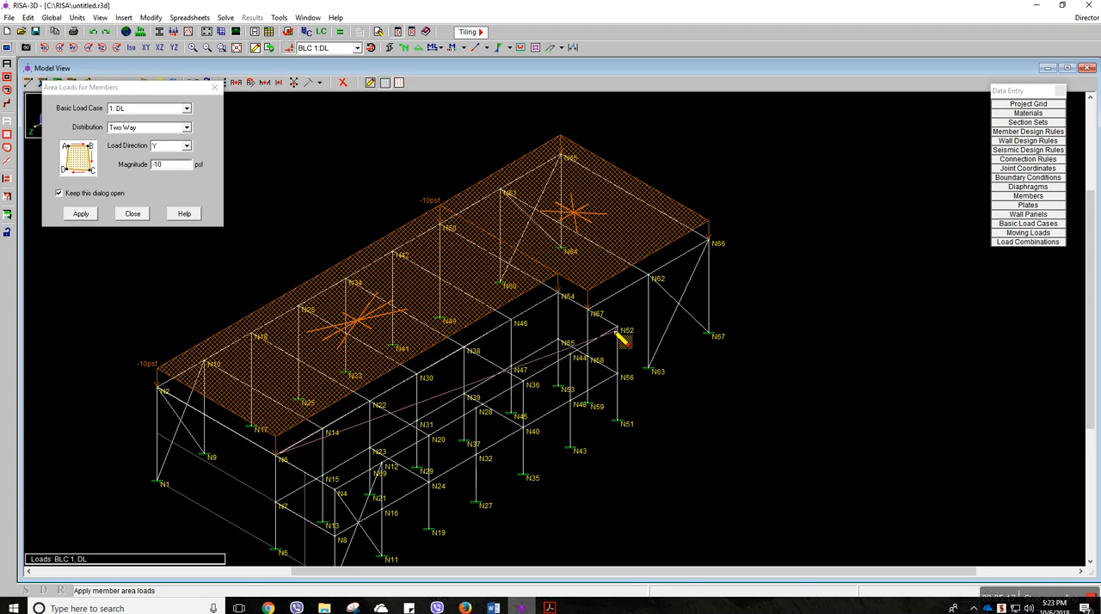
click(337, 489)
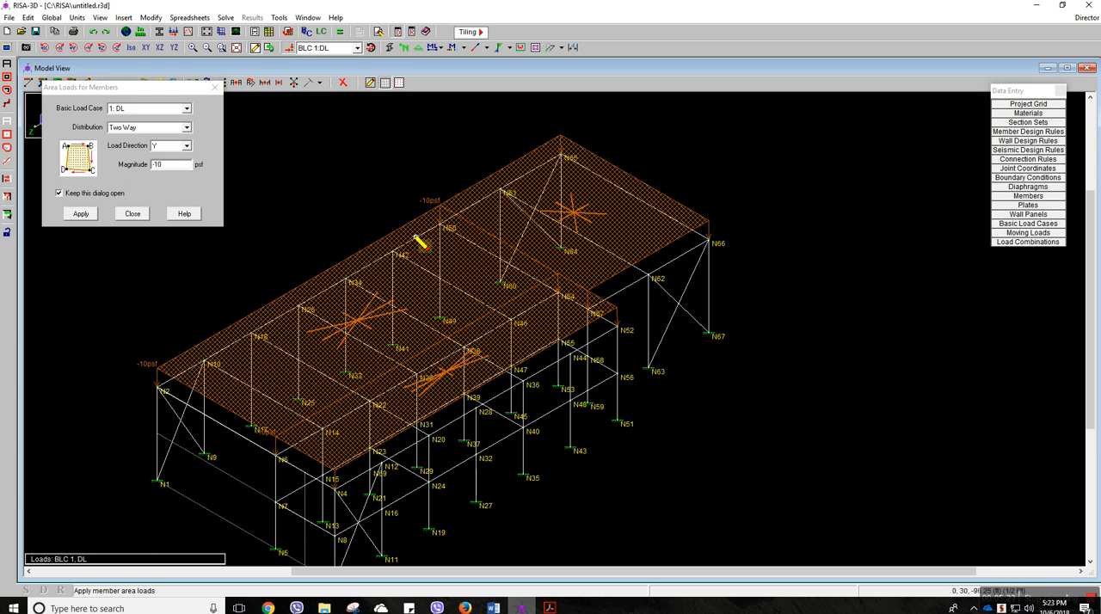
click(214, 88)
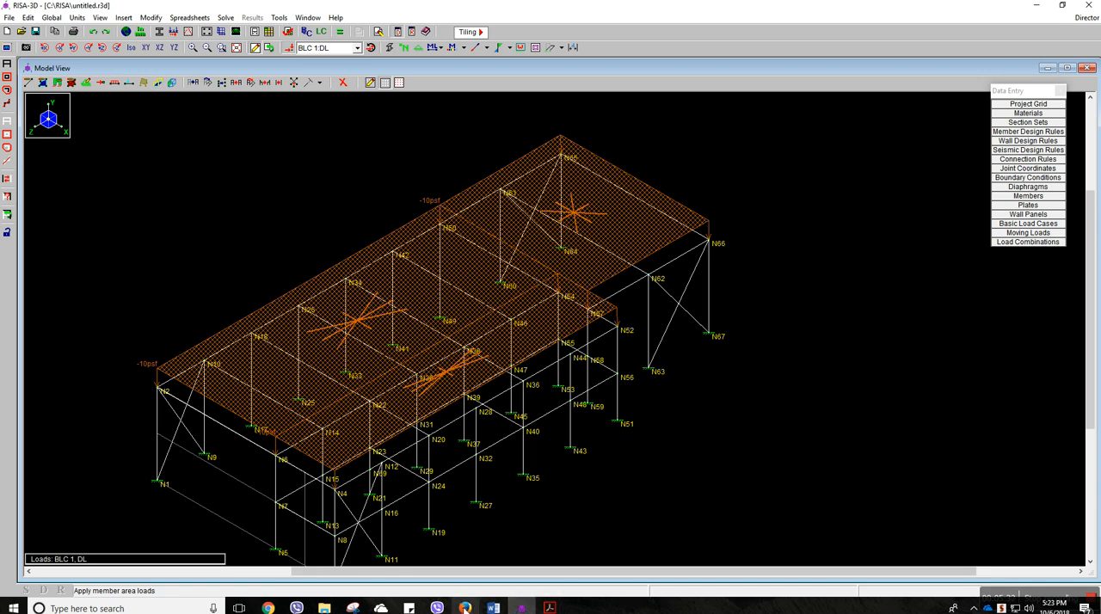
Review the roof dead, roof live and ground snow loads in the Word project description and return to the RISA-3D model
click(491, 605)
drag(534, 469, 583, 469)
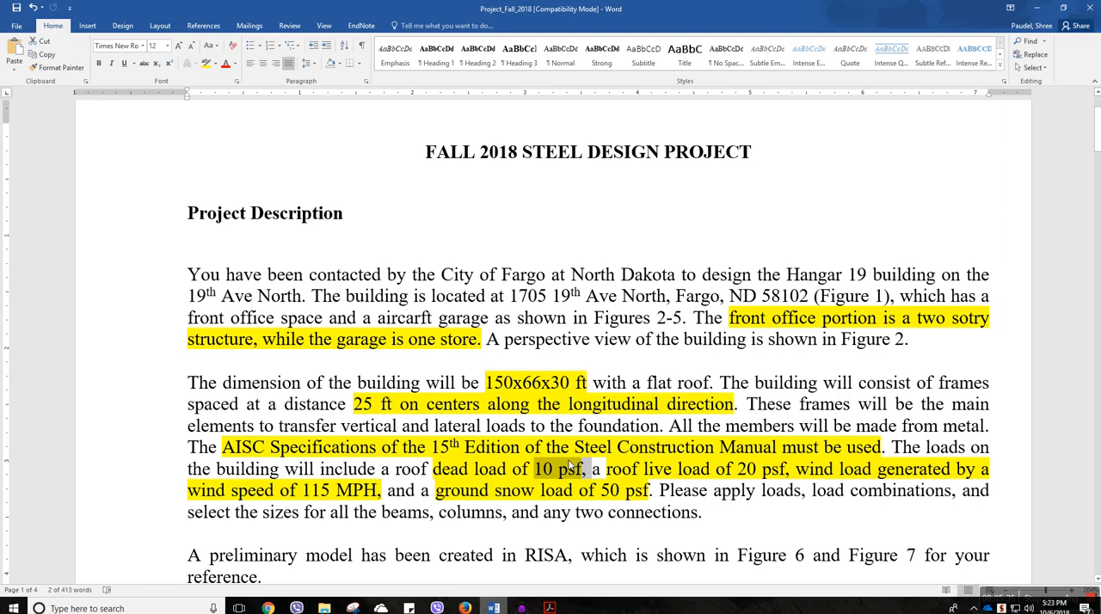
drag(715, 470, 756, 470)
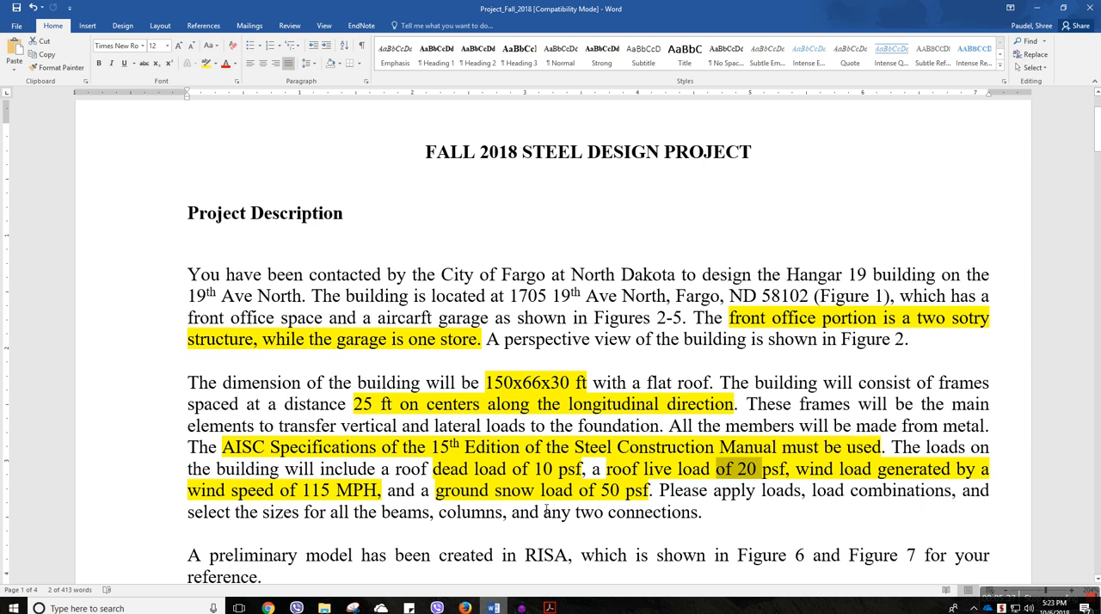
drag(601, 492, 647, 492)
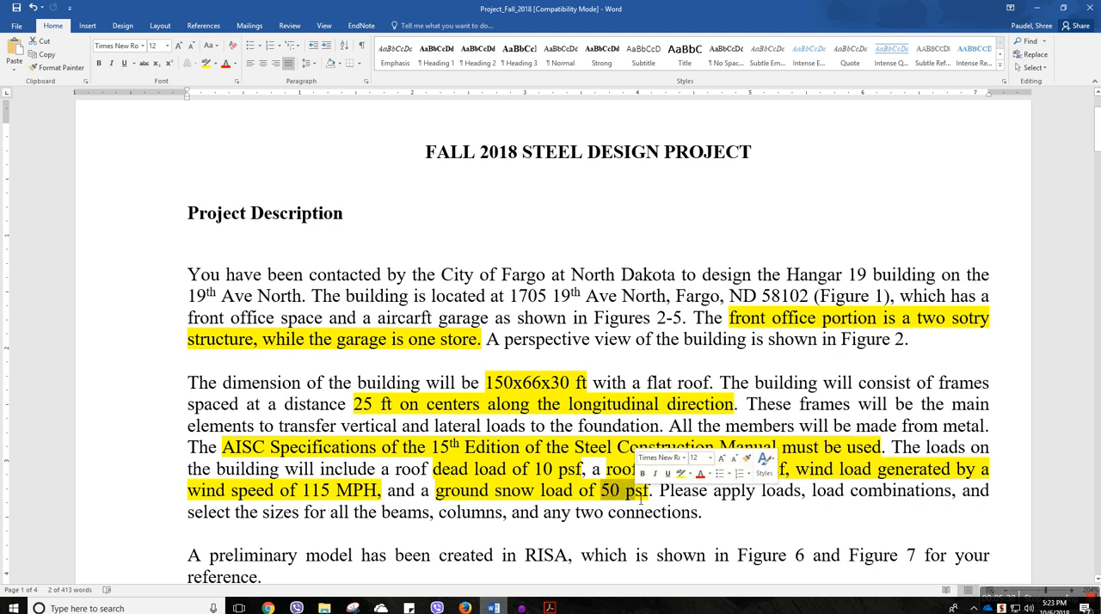
click(521, 608)
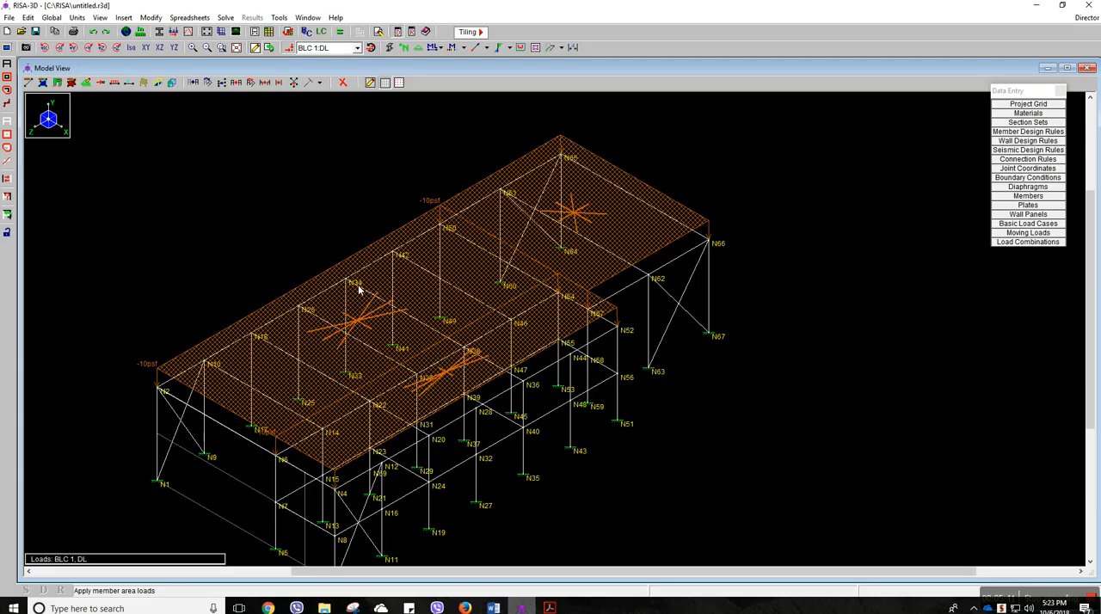
Hide the loads in the model view and open the basic load cases spreadsheet
click(295, 49)
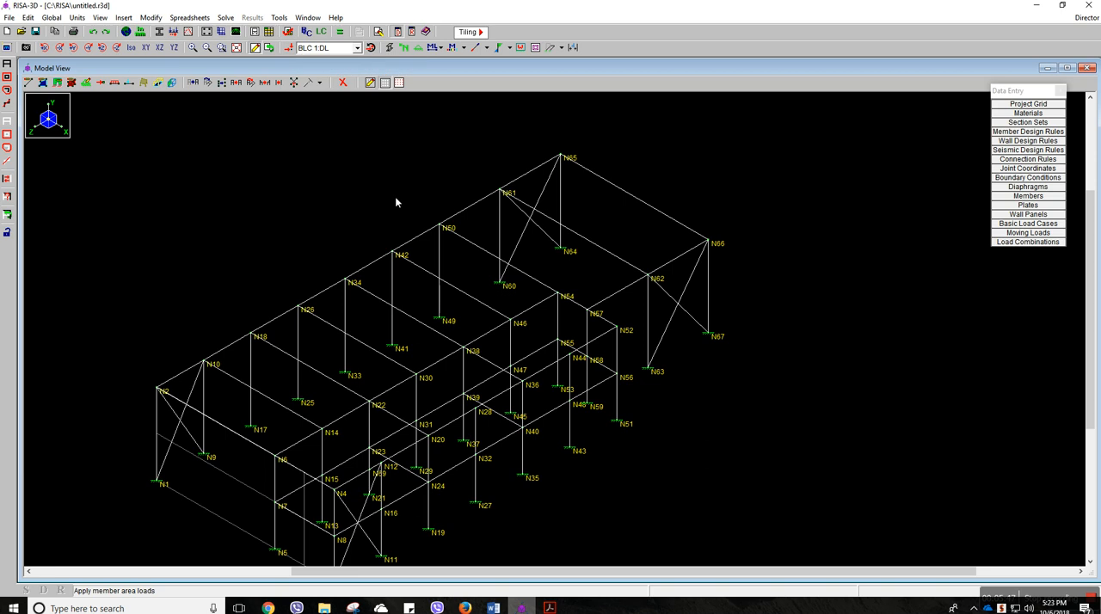
click(314, 33)
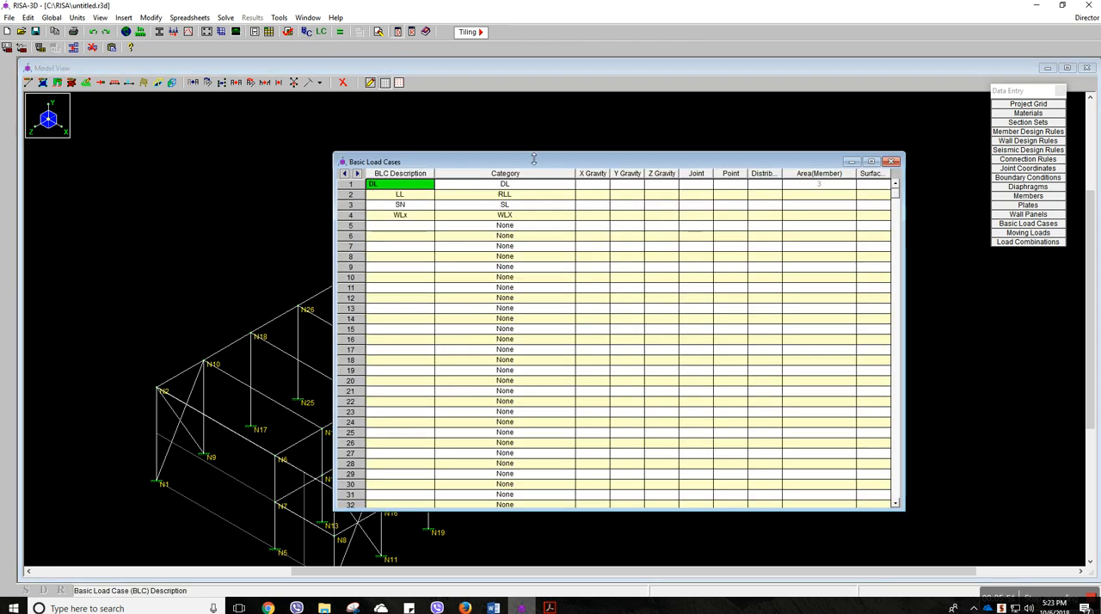
drag(534, 163, 530, 175)
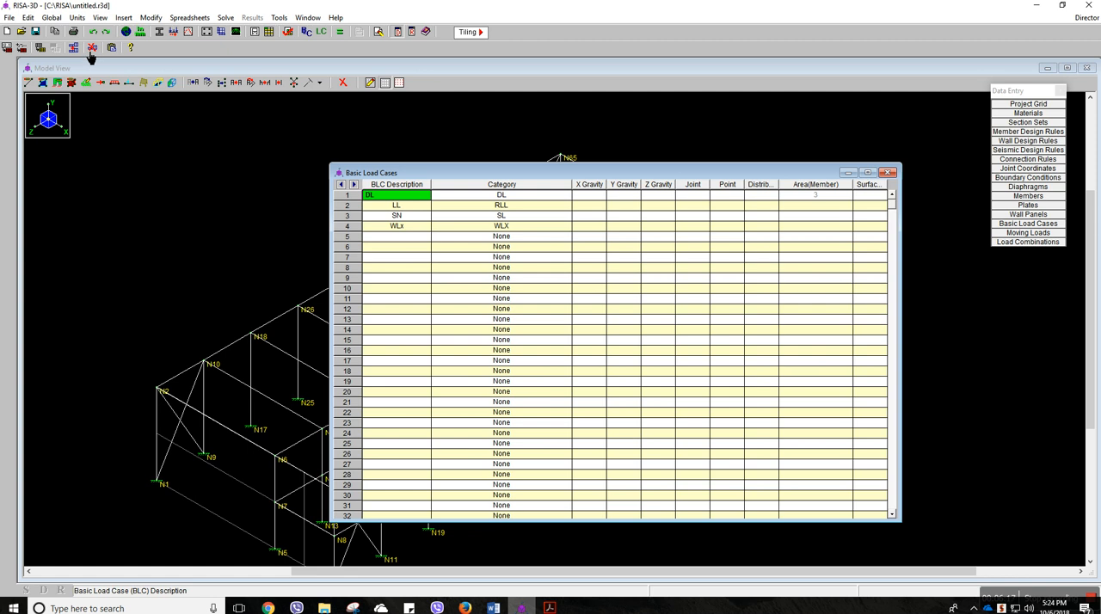
click(90, 50)
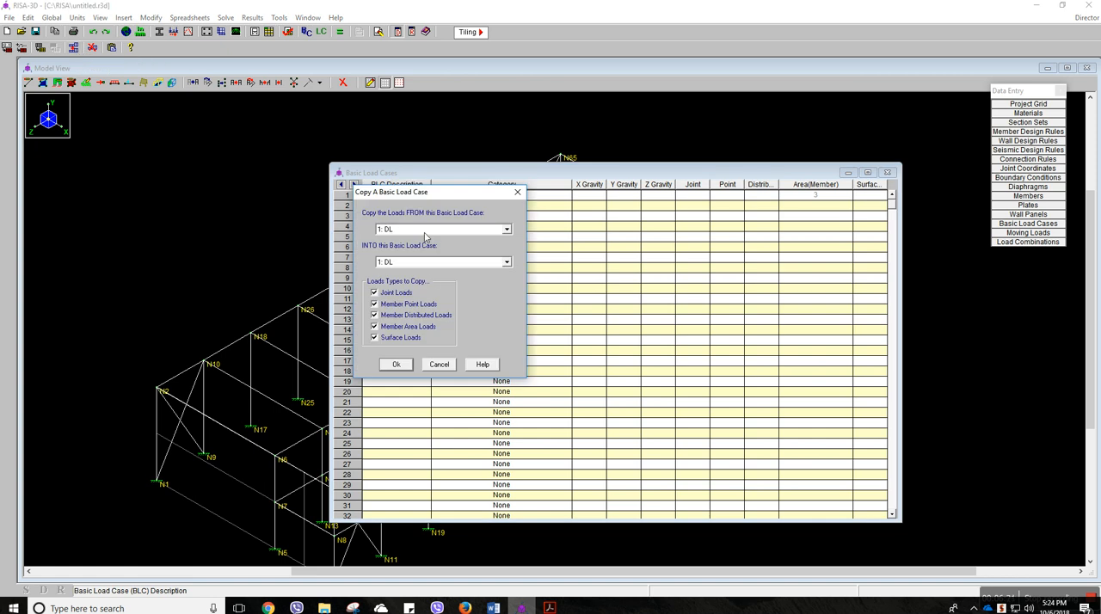
click(431, 264)
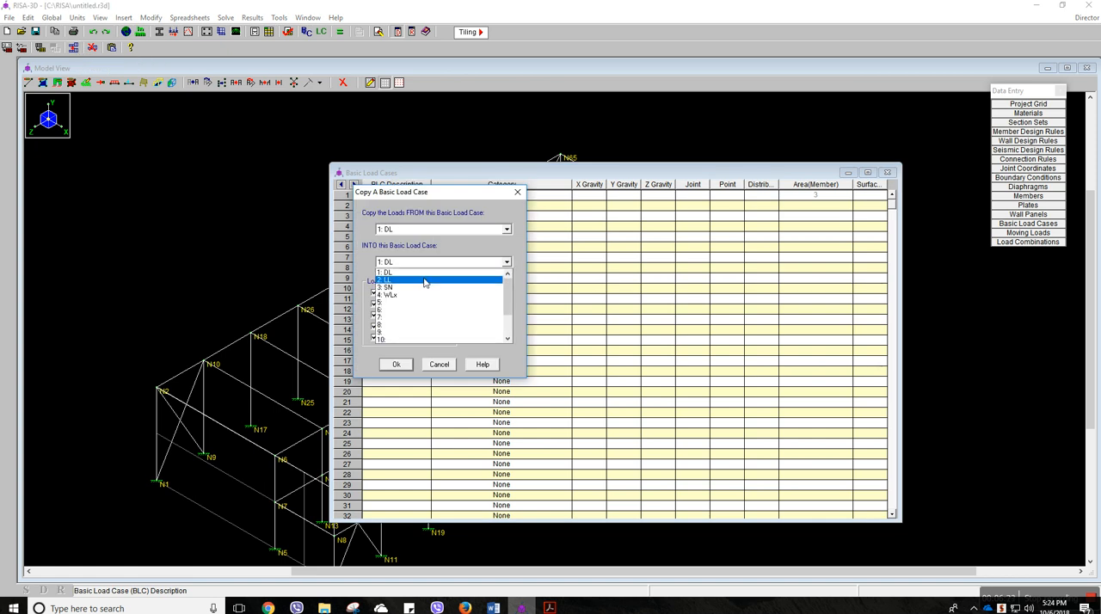
click(423, 280)
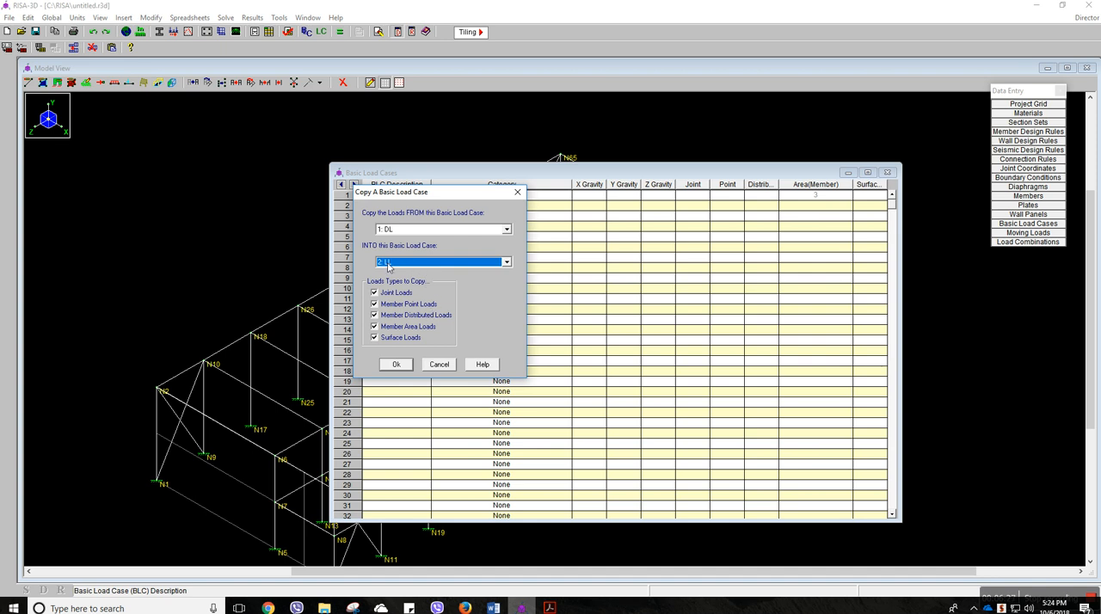
click(518, 194)
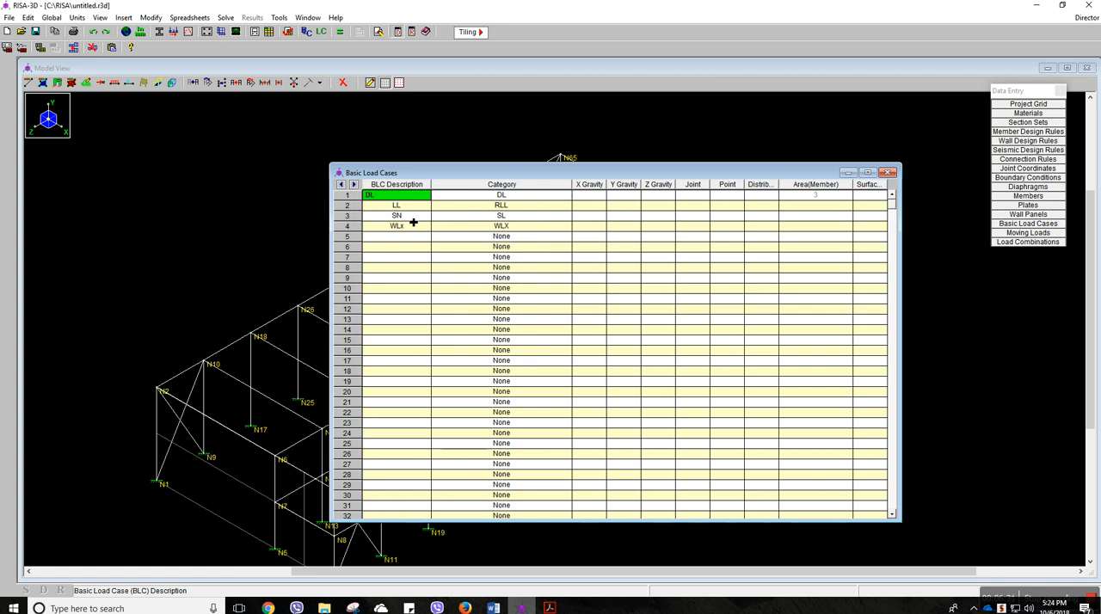
Change the description of basic load case 2 to RLL
key(Down)
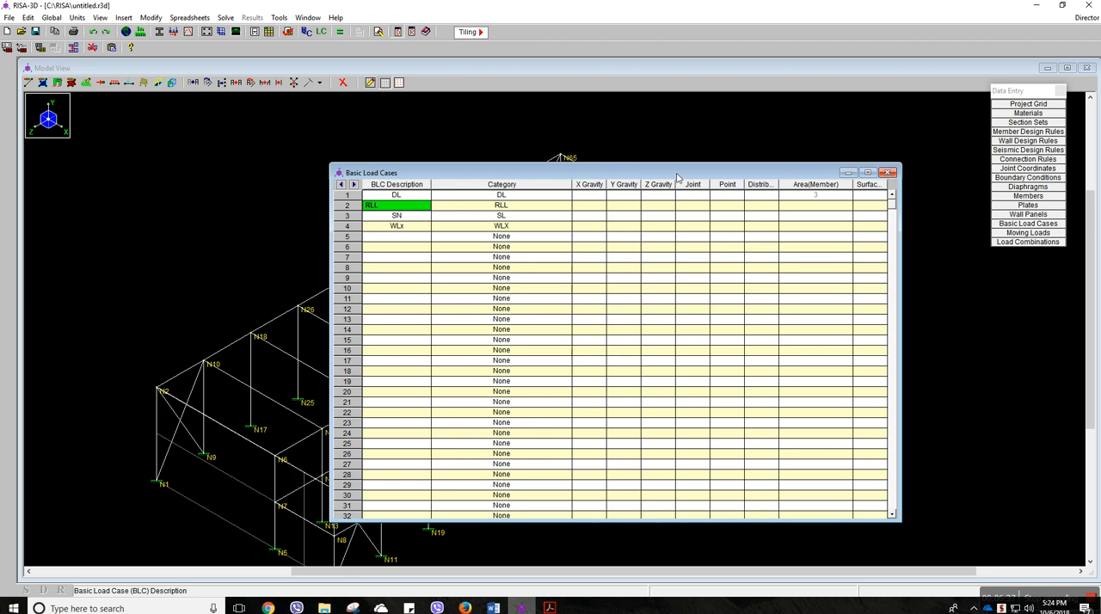
click(406, 268)
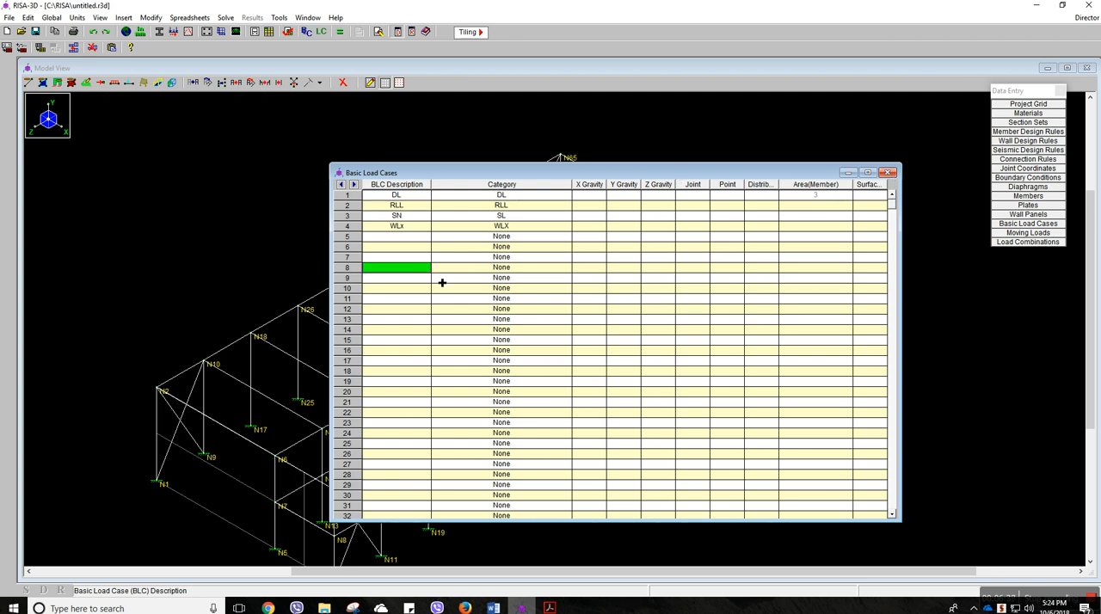
Copy all load types from basic load case 1 (DL) into load case 2 (RLL)
click(73, 47)
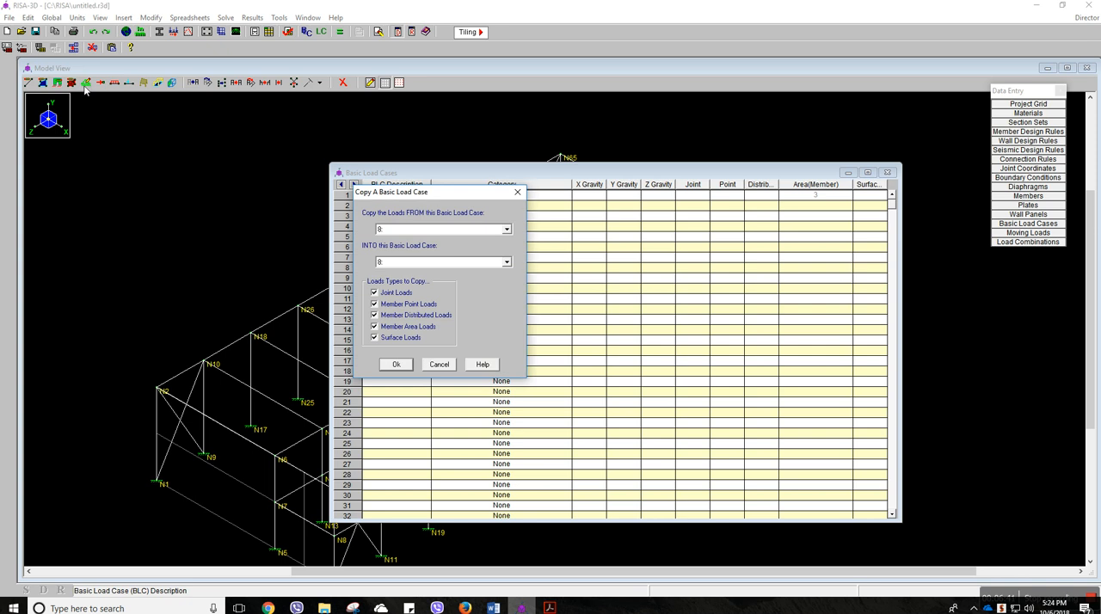
click(405, 231)
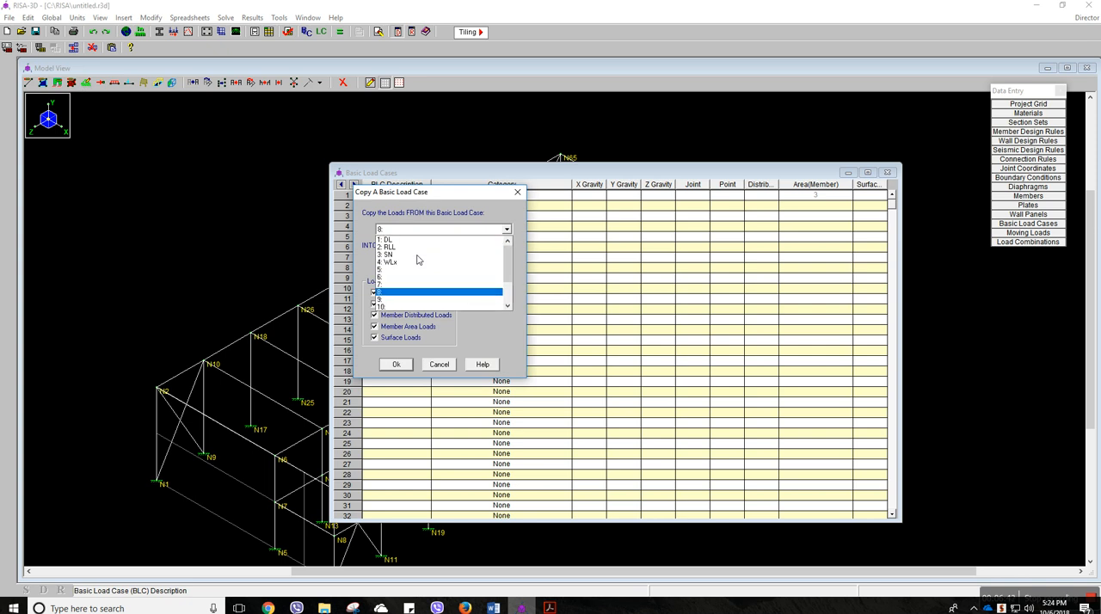
click(392, 241)
click(406, 263)
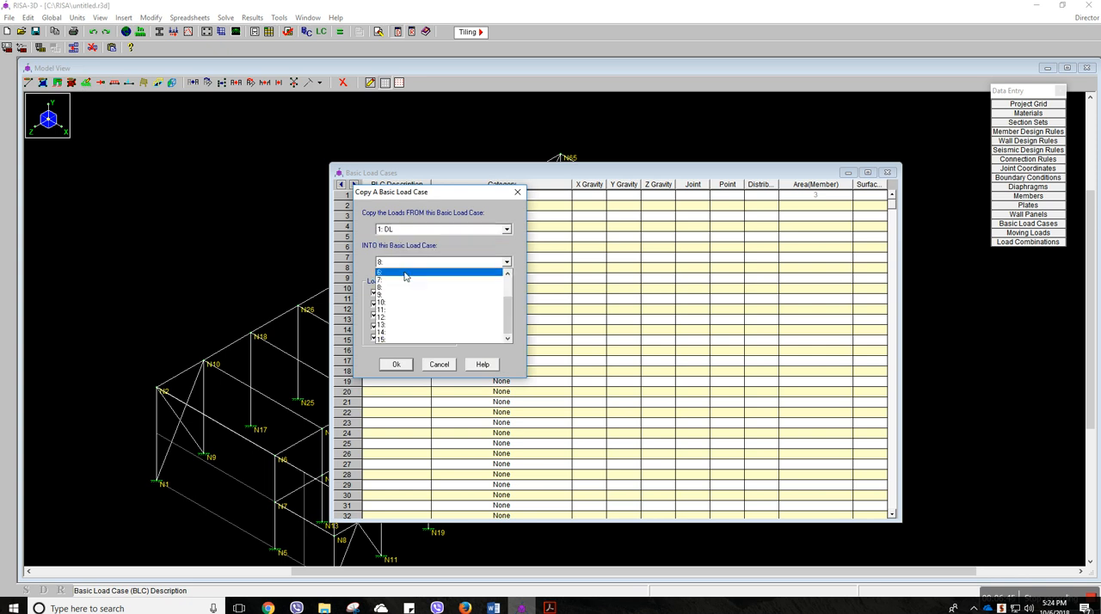
scroll(405, 288, up, 2)
click(398, 284)
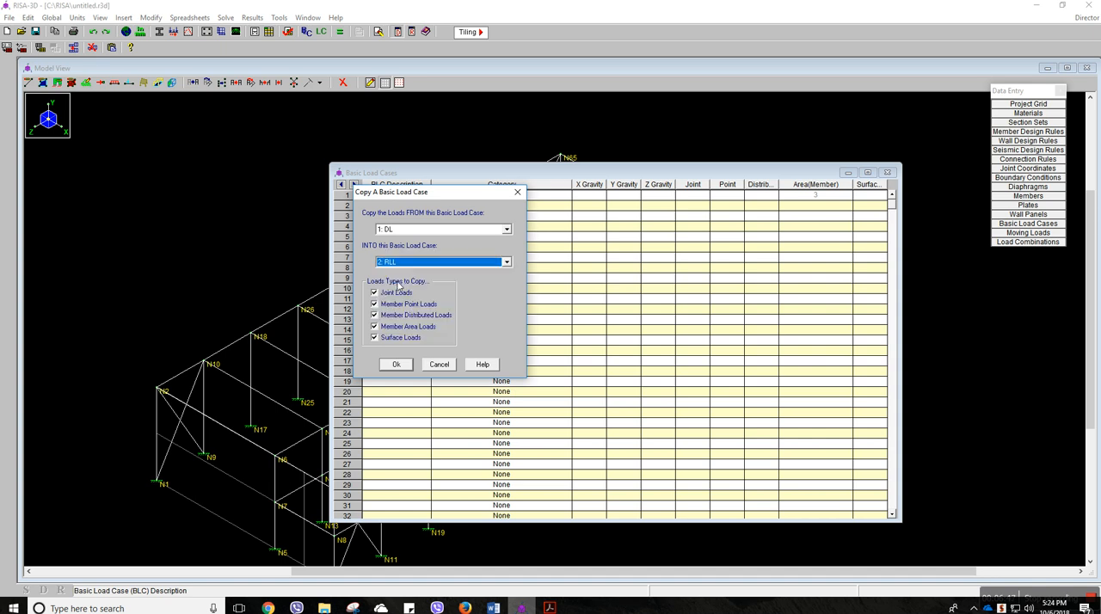
click(397, 366)
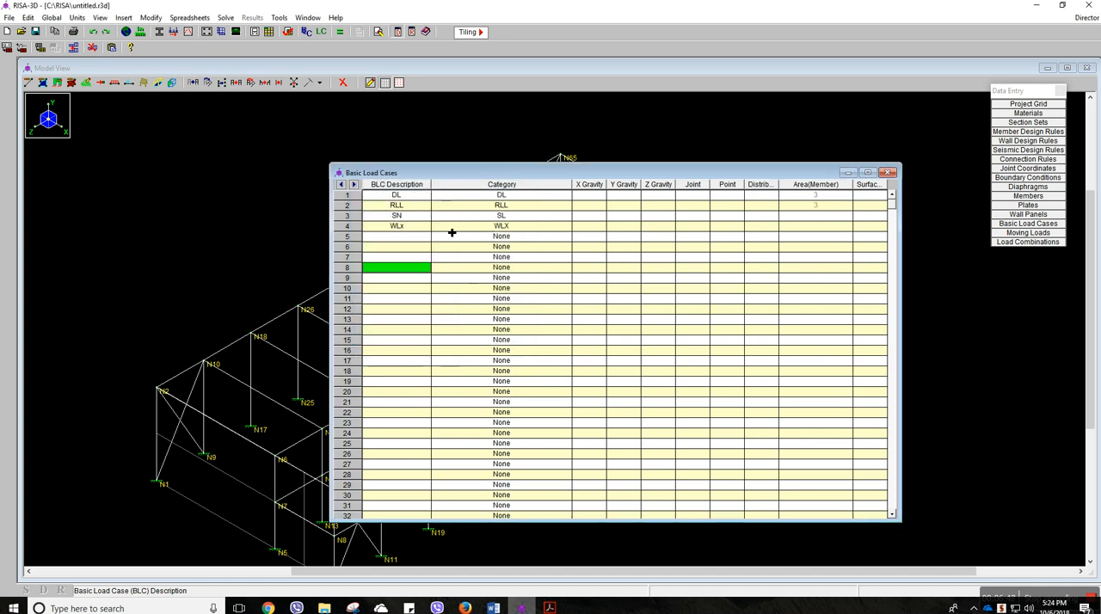
Set the magnitude of all three member area loads in BLC 2 (RLL) to -20 psf and close their spreadsheet
key(Up)
key(Up)
key(Up)
drag(768, 172, 869, 180)
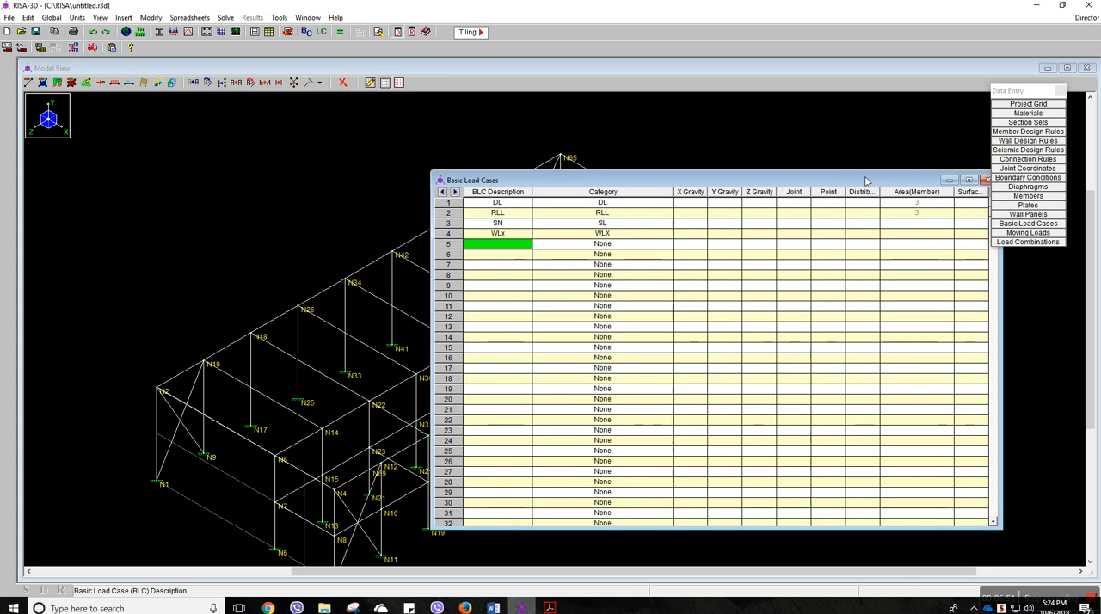
double_click(929, 221)
drag(394, 196, 466, 199)
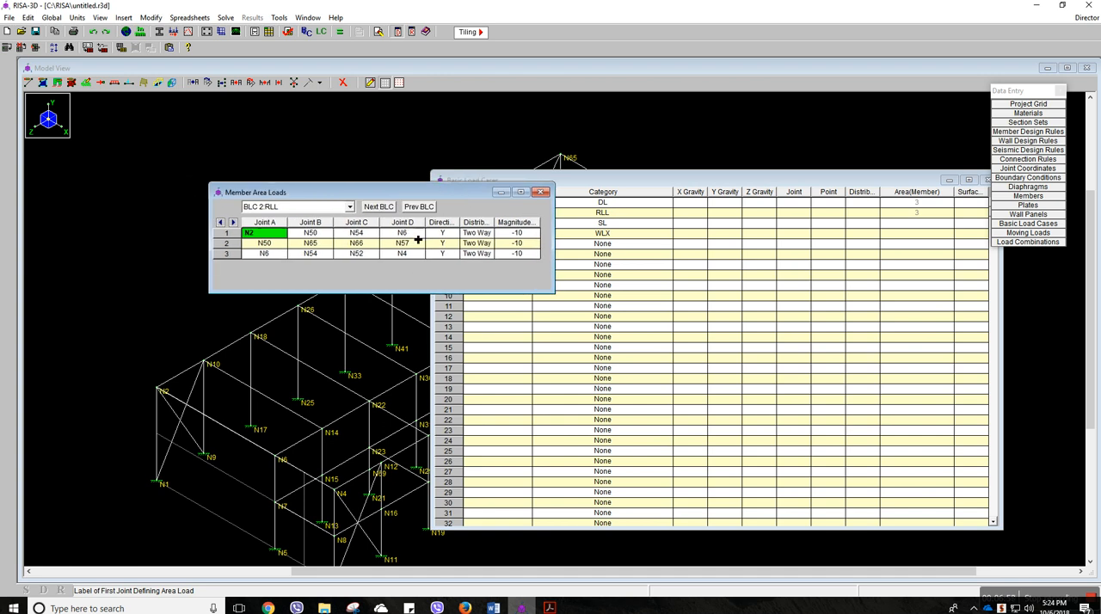
click(532, 236)
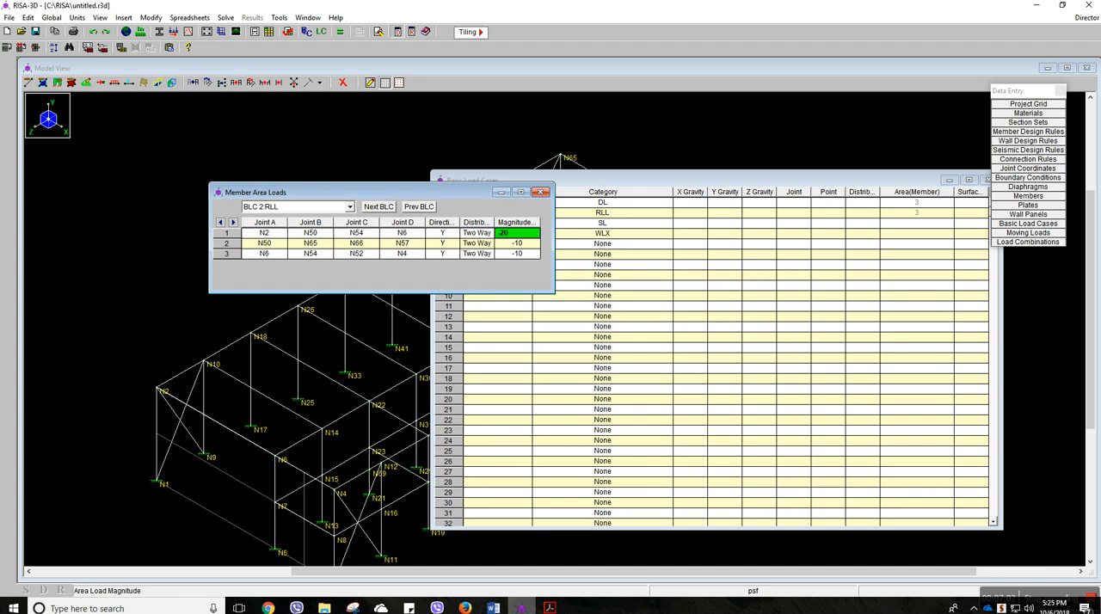
click(536, 245)
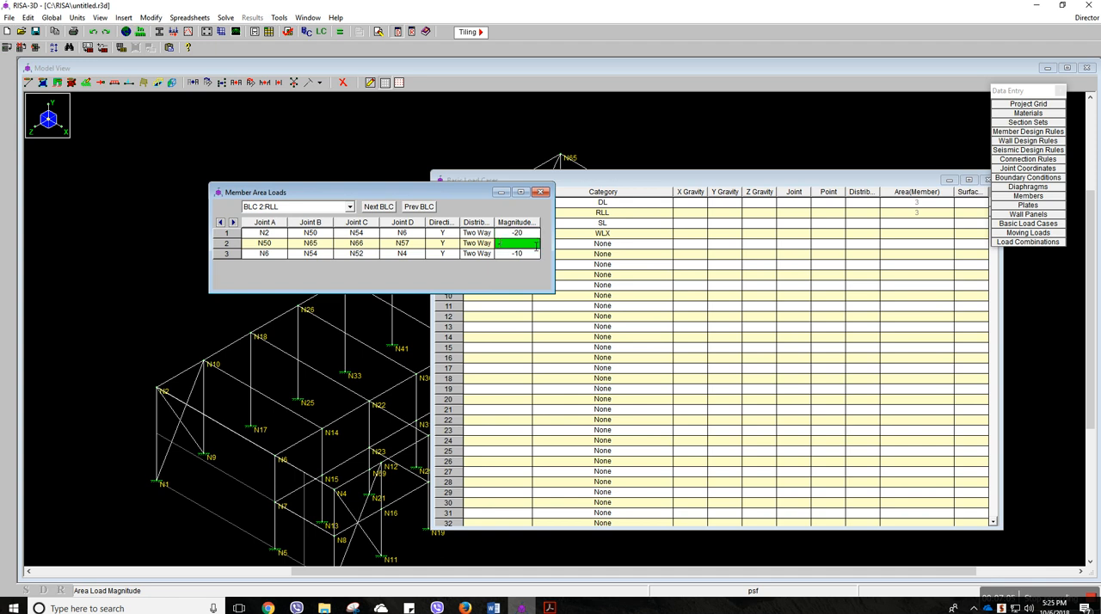
key(Return)
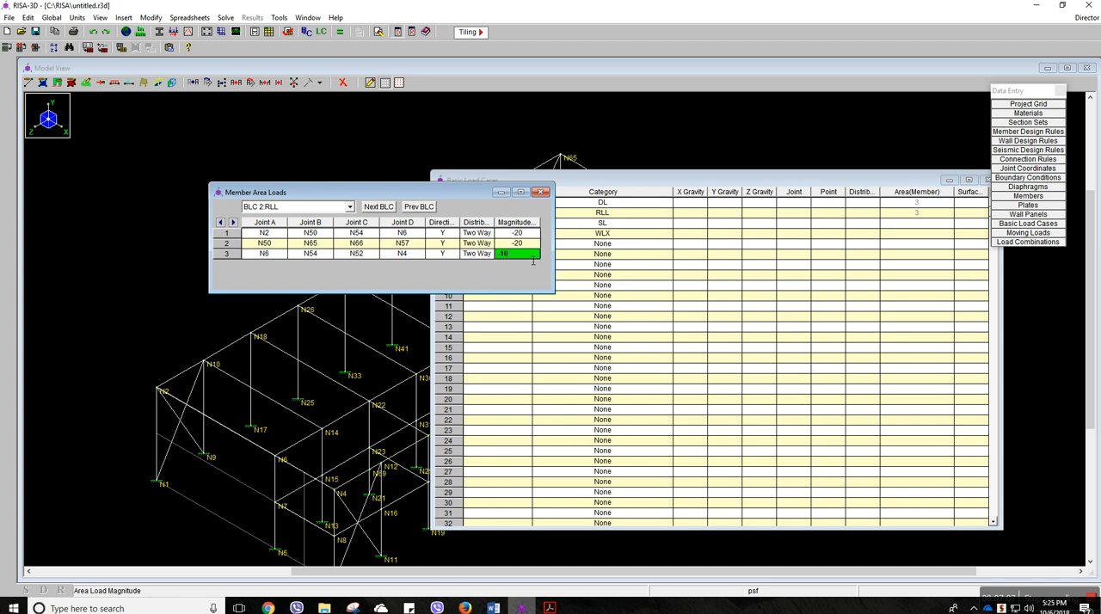
click(543, 193)
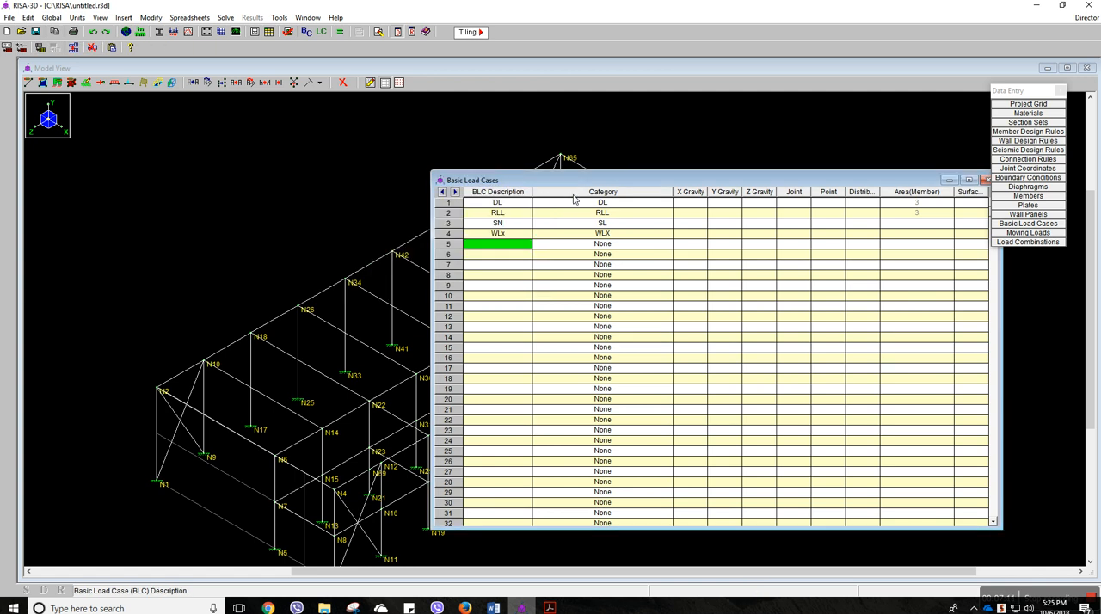
Close the basic load cases spreadsheet and display the RLL and SN load cases on the model to check them
drag(730, 183, 568, 209)
click(826, 205)
click(316, 48)
click(329, 78)
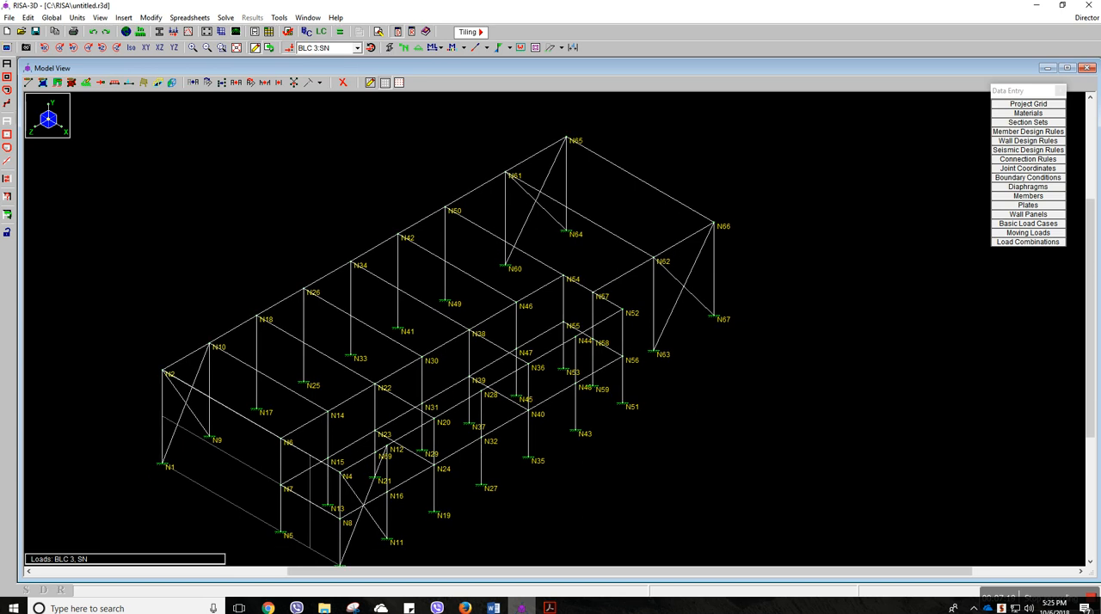
click(357, 48)
click(333, 71)
click(357, 48)
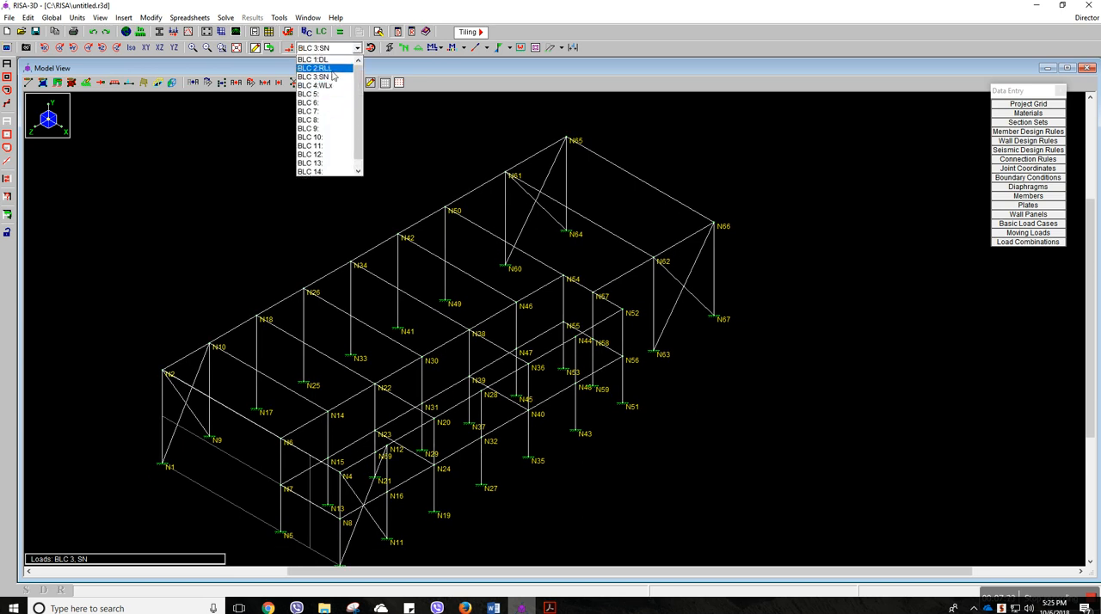
click(317, 62)
click(323, 49)
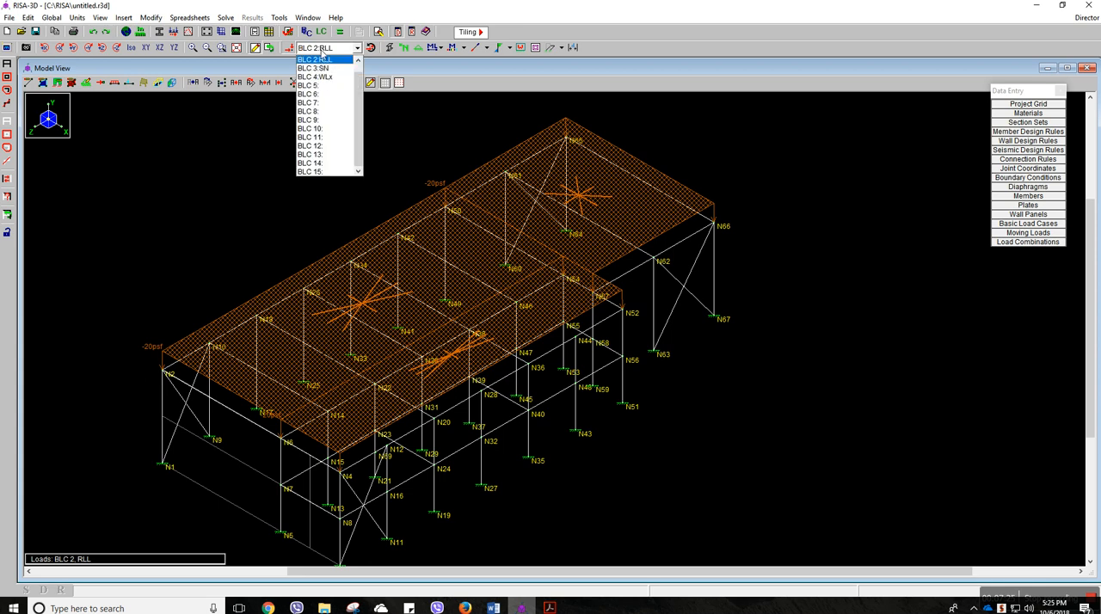
click(322, 71)
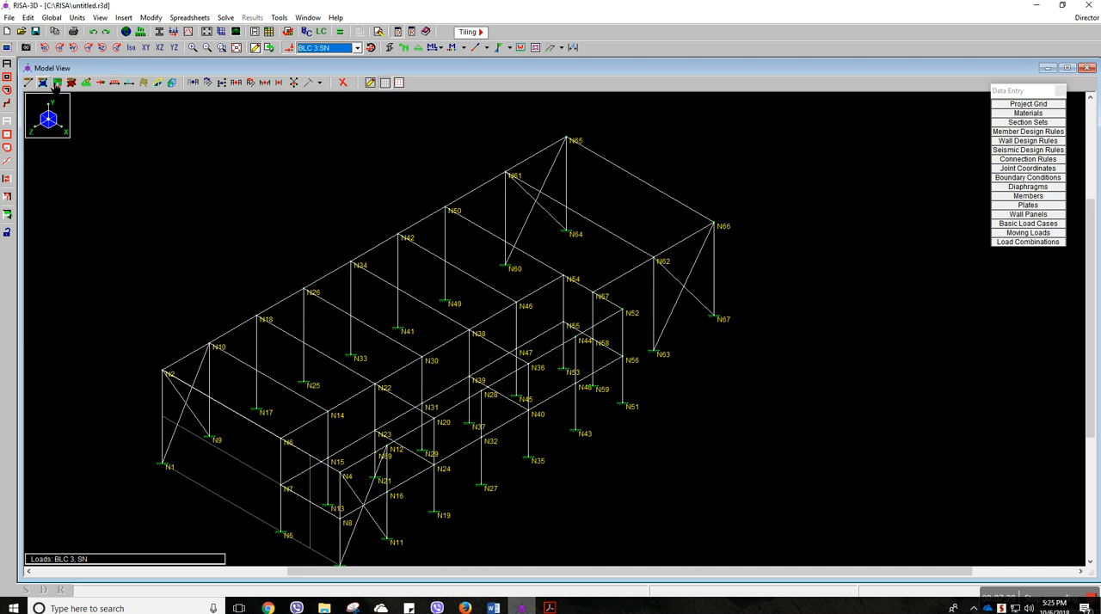
Reopen the basic load cases and copy all DL load types into load case 3 (SN)
click(306, 33)
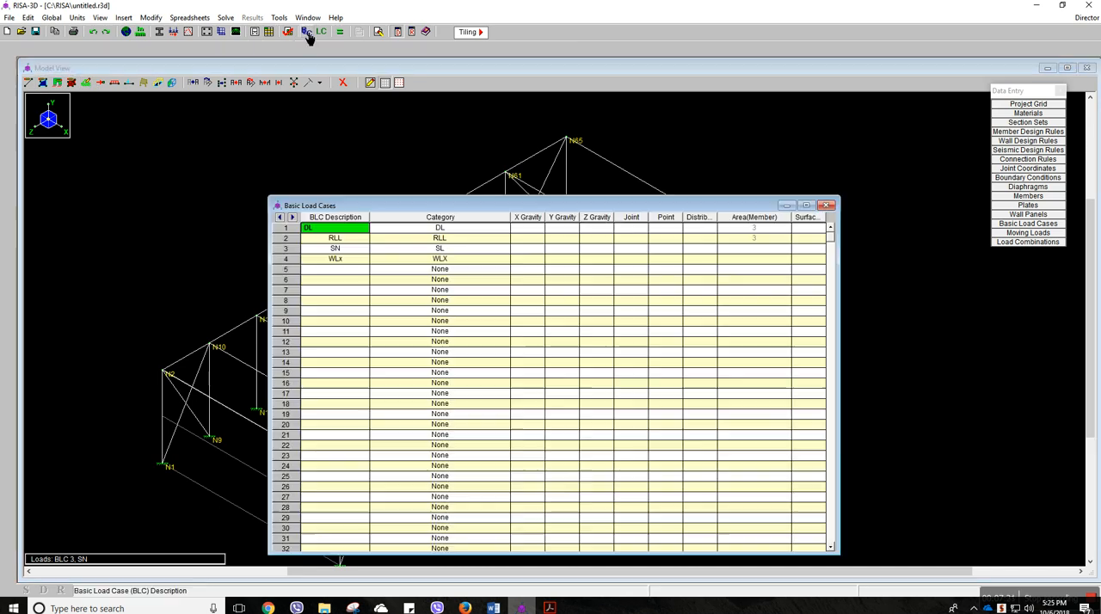
click(73, 47)
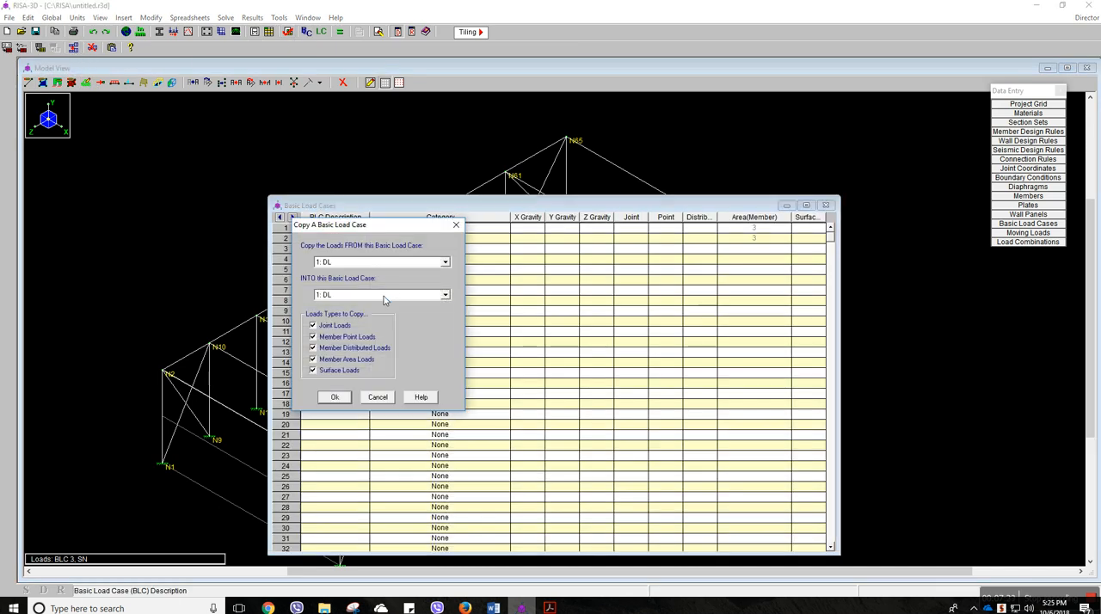
click(370, 299)
click(363, 317)
click(344, 398)
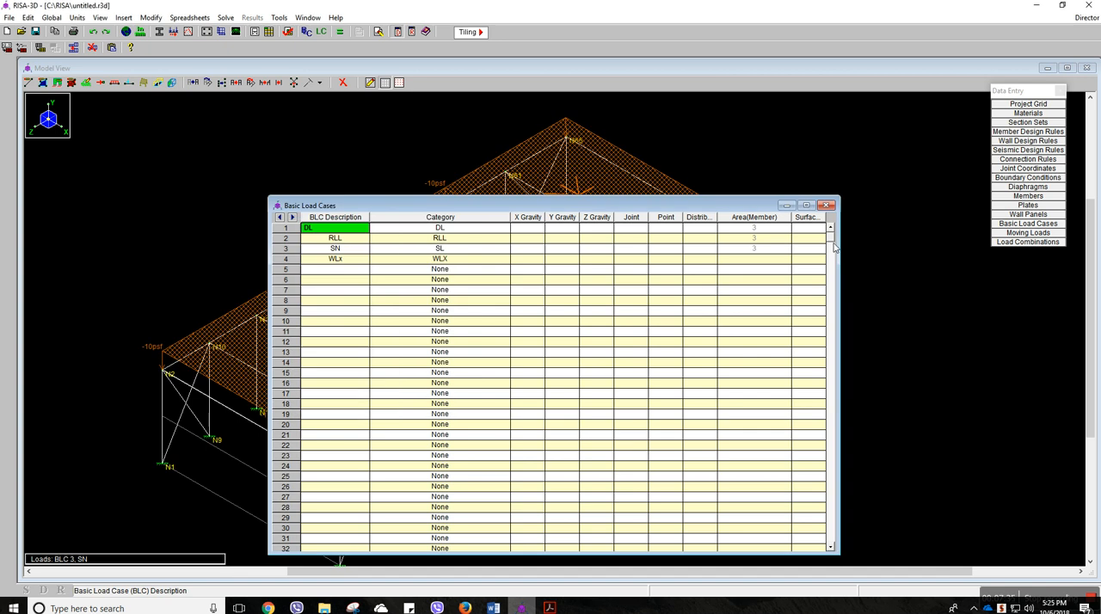
Set the magnitude of all three member area loads in BLC 3 (SN) to -50 psf and close their spreadsheet
click(769, 258)
drag(460, 195, 615, 188)
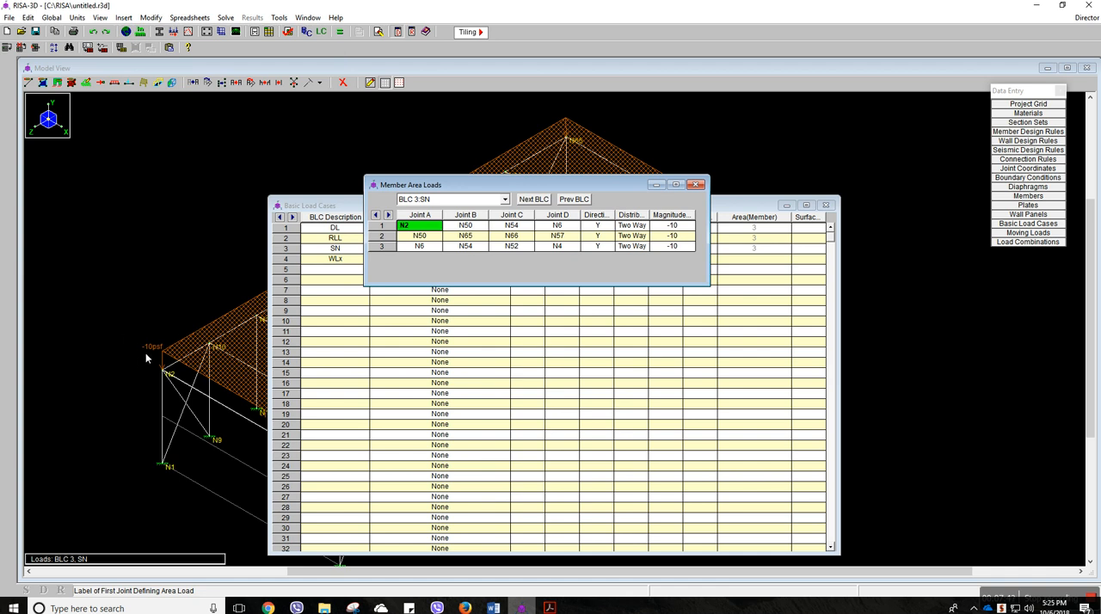
click(680, 228)
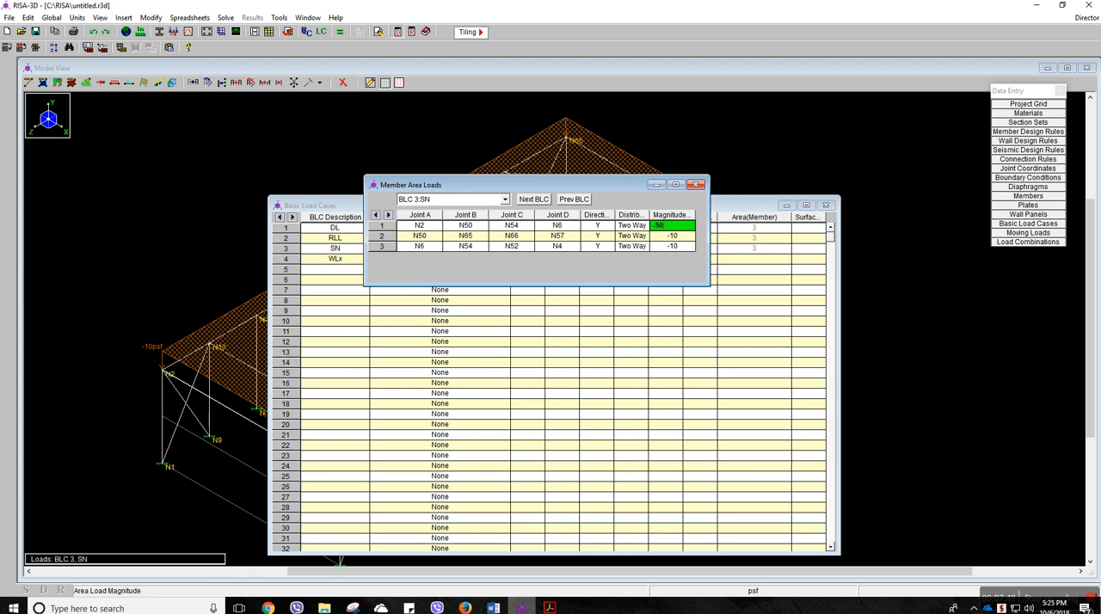
click(685, 238)
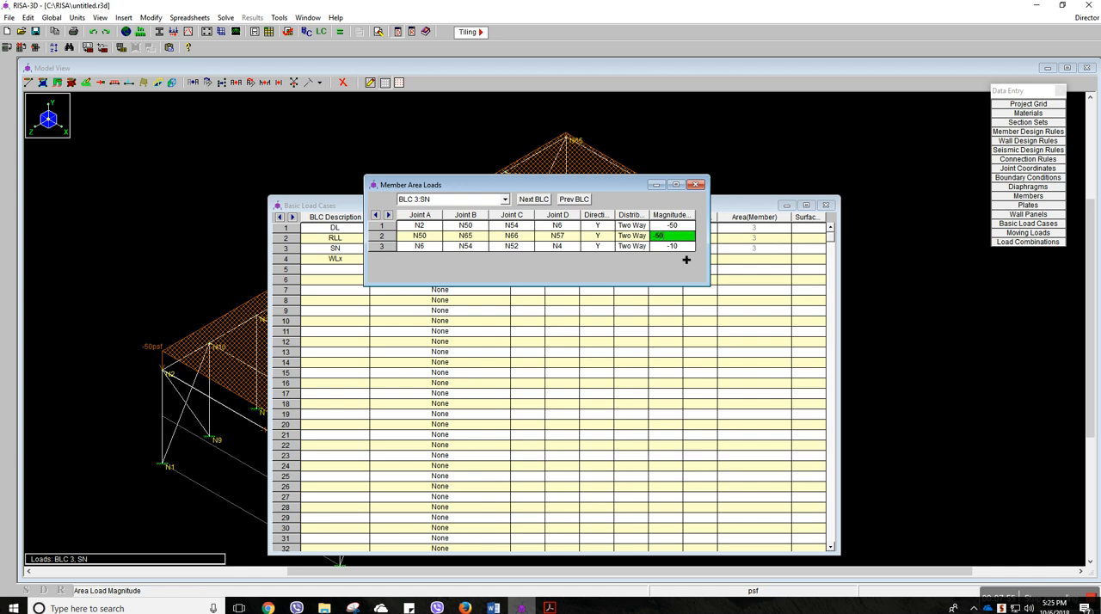
click(687, 247)
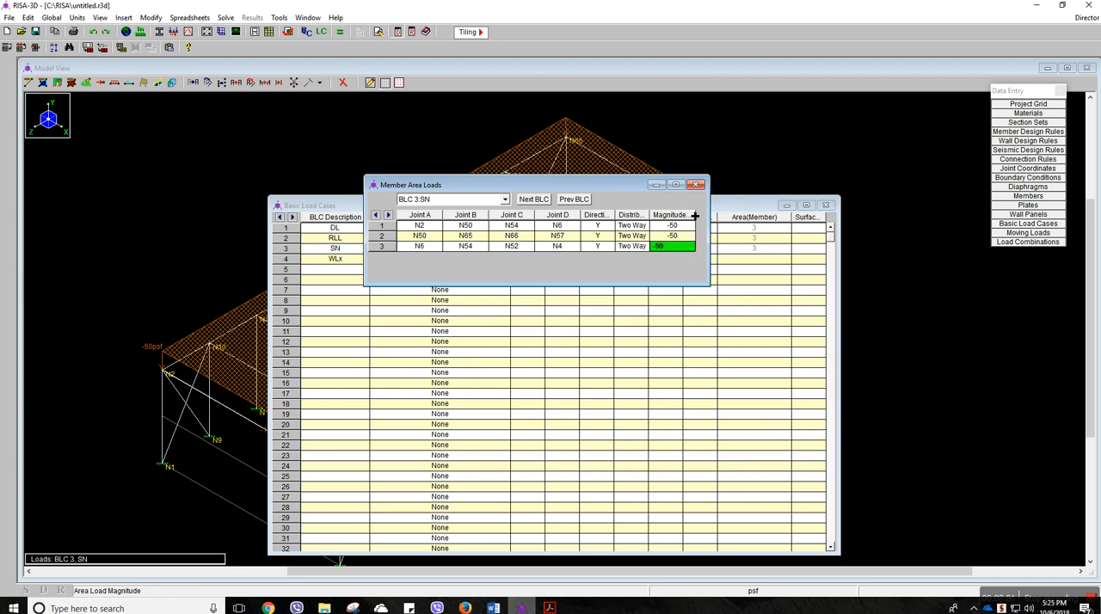
click(696, 184)
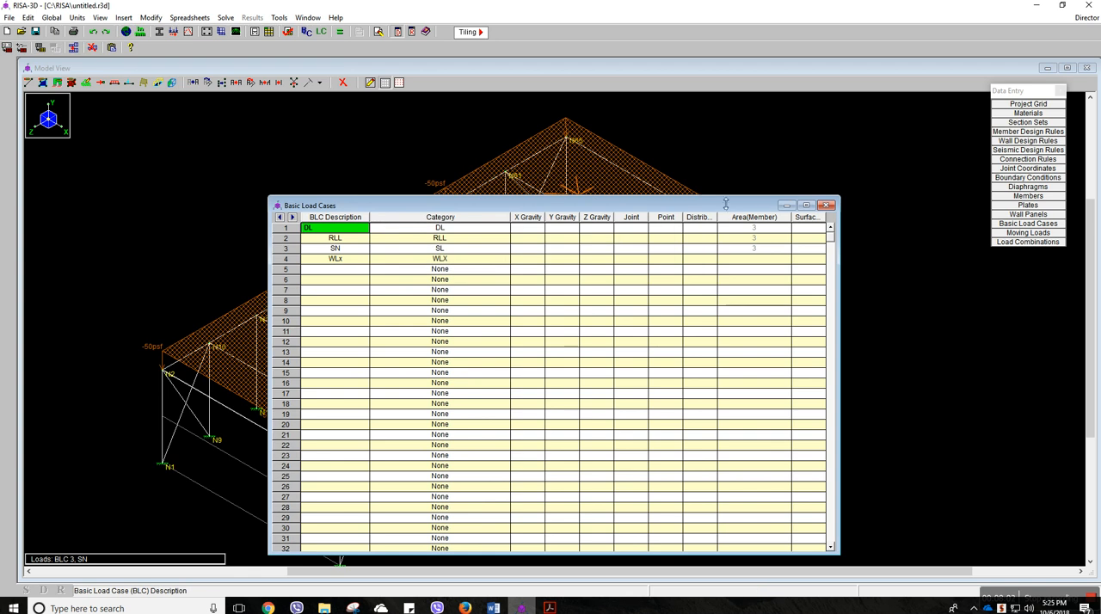
Close the basic load cases spreadsheet and compare the DL, RLL and SN load cases on the model
click(826, 205)
click(349, 48)
click(325, 60)
click(330, 49)
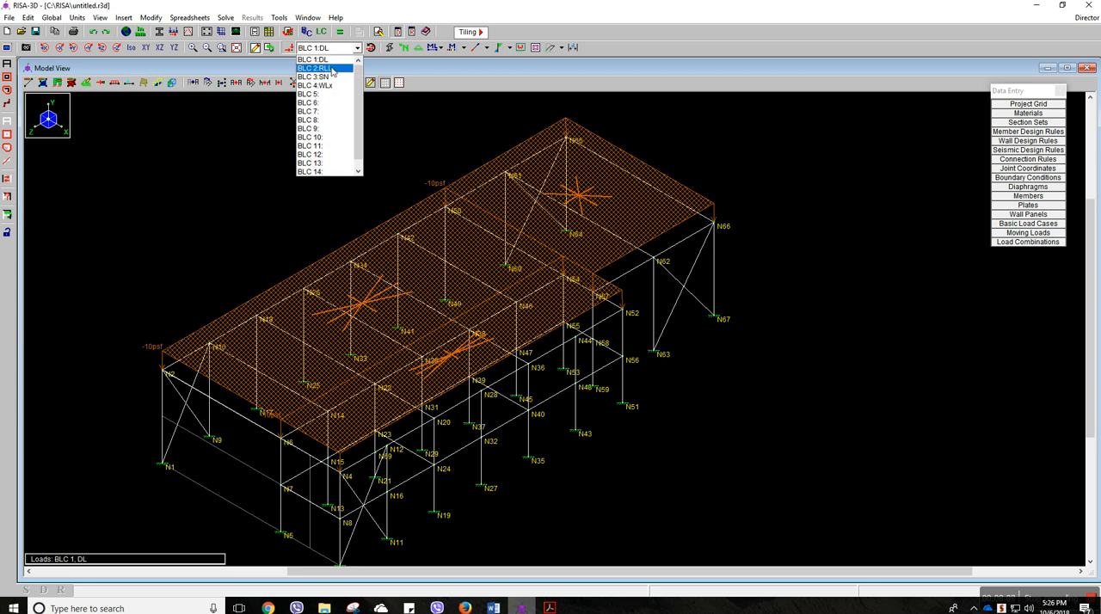
click(316, 68)
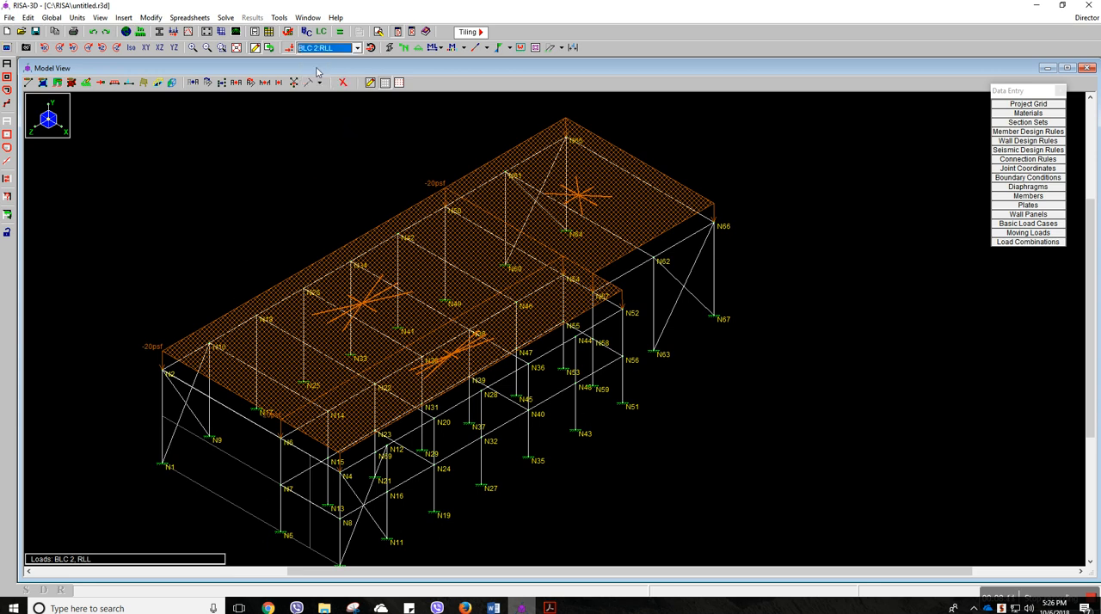
click(330, 49)
click(318, 77)
click(330, 49)
click(334, 69)
click(330, 50)
Hide the load display in the model view
click(292, 49)
click(292, 49)
scroll(296, 178, down, 4)
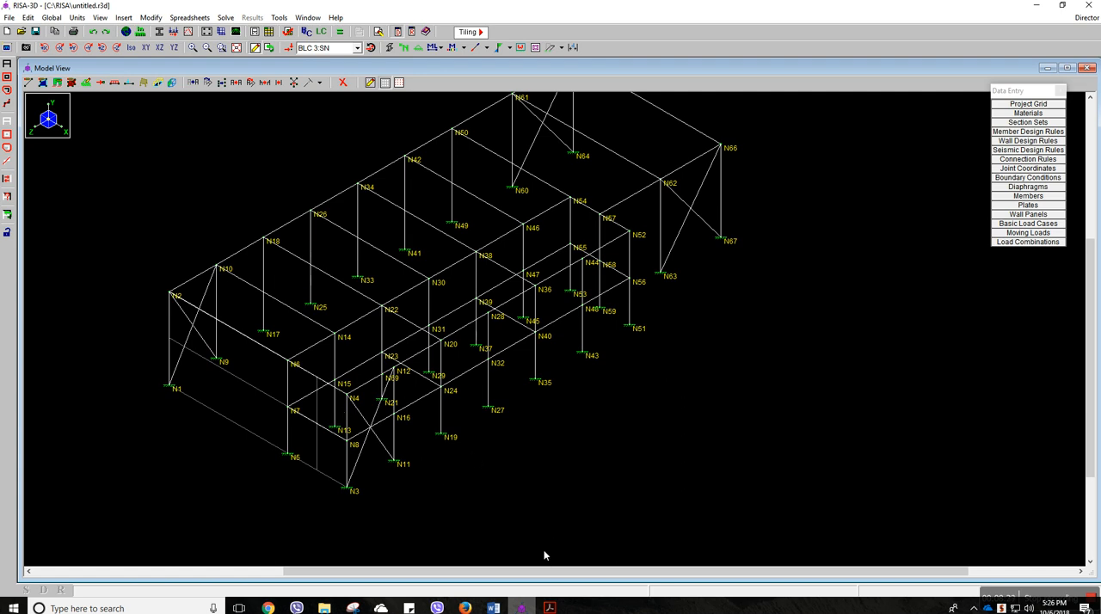
middle_drag(543, 551, 560, 548)
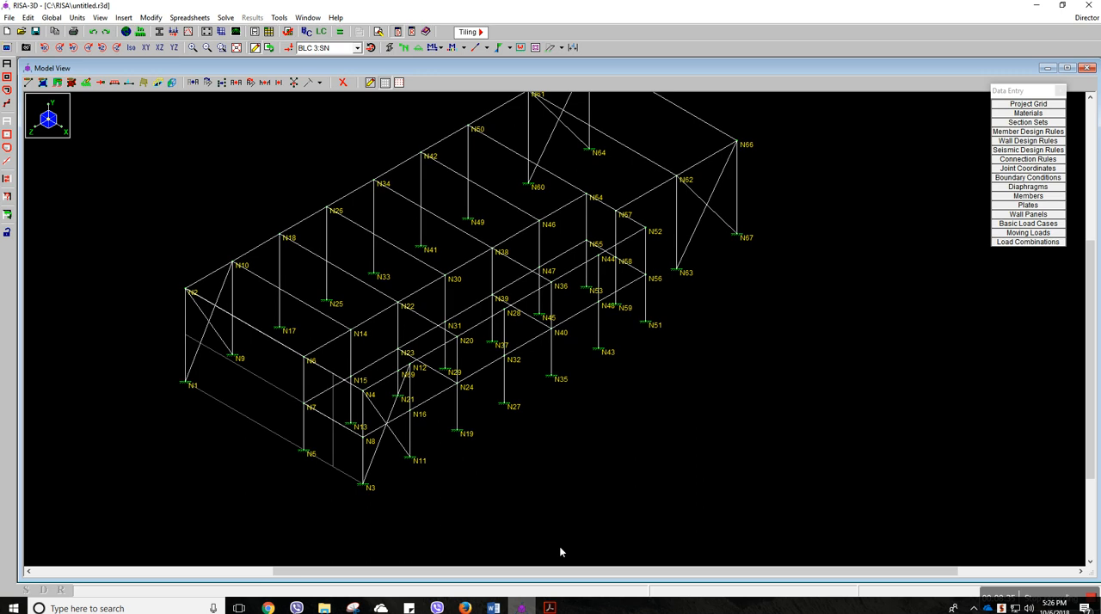
Switch to the ASCE 7-10 PDF in Acrobat Reader and examine Figure 28.6-1's wind pressure zones and the definition of dimension a
click(550, 608)
click(479, 571)
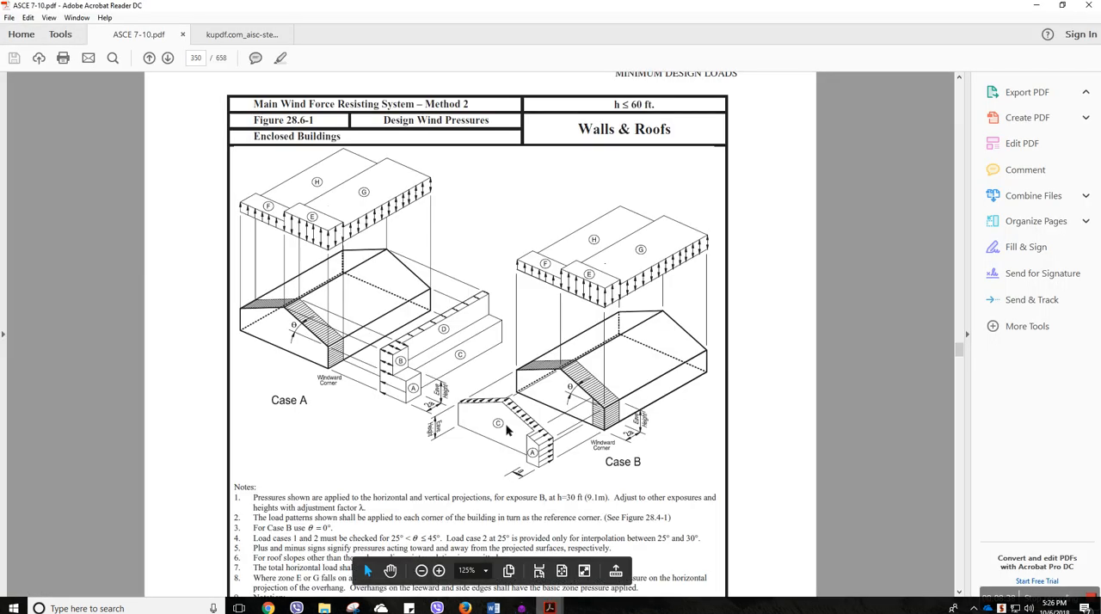
scroll(506, 430, up, 1)
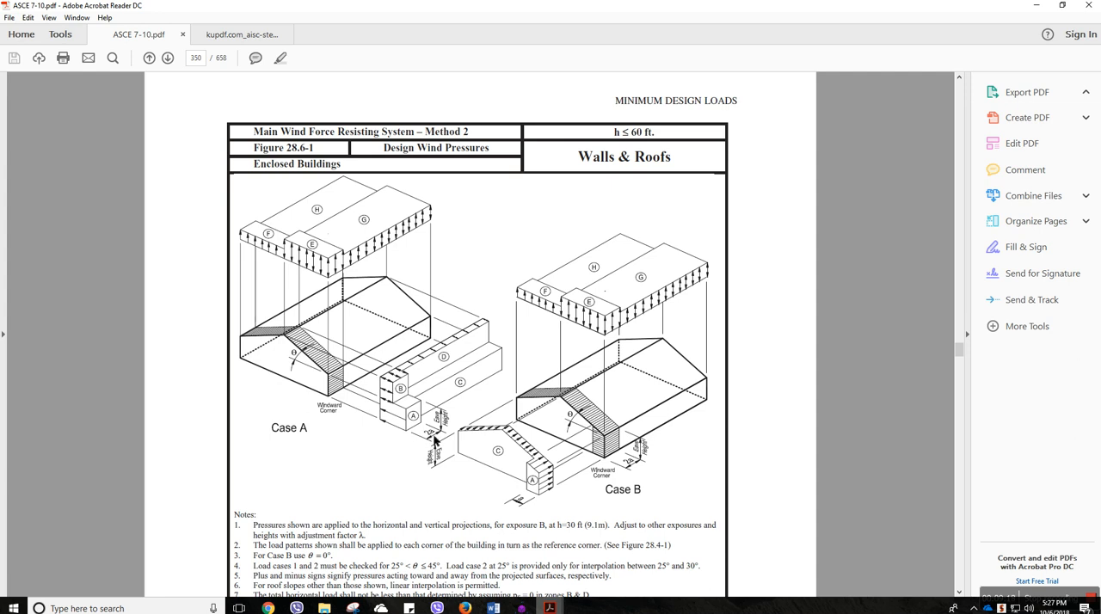
scroll(433, 433, down, 4)
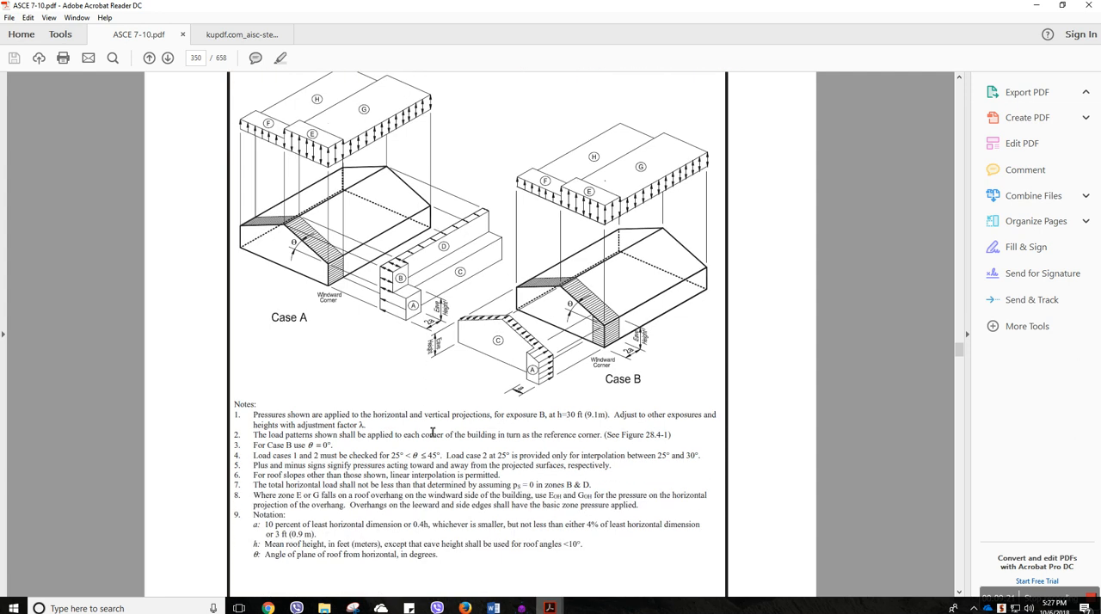
drag(252, 460, 433, 494)
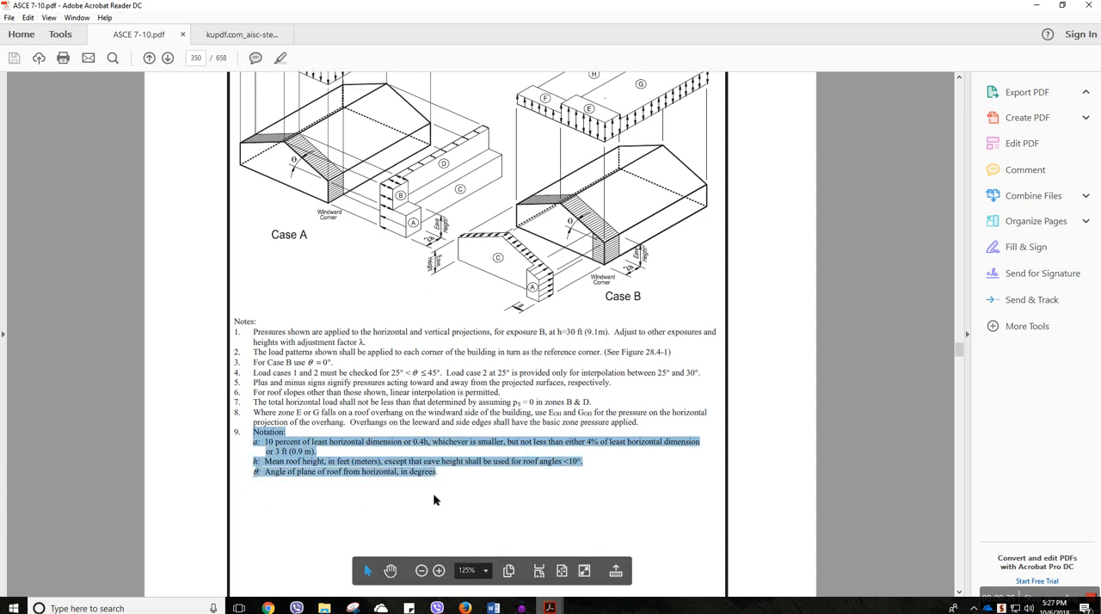
scroll(432, 492, down, 3)
click(457, 377)
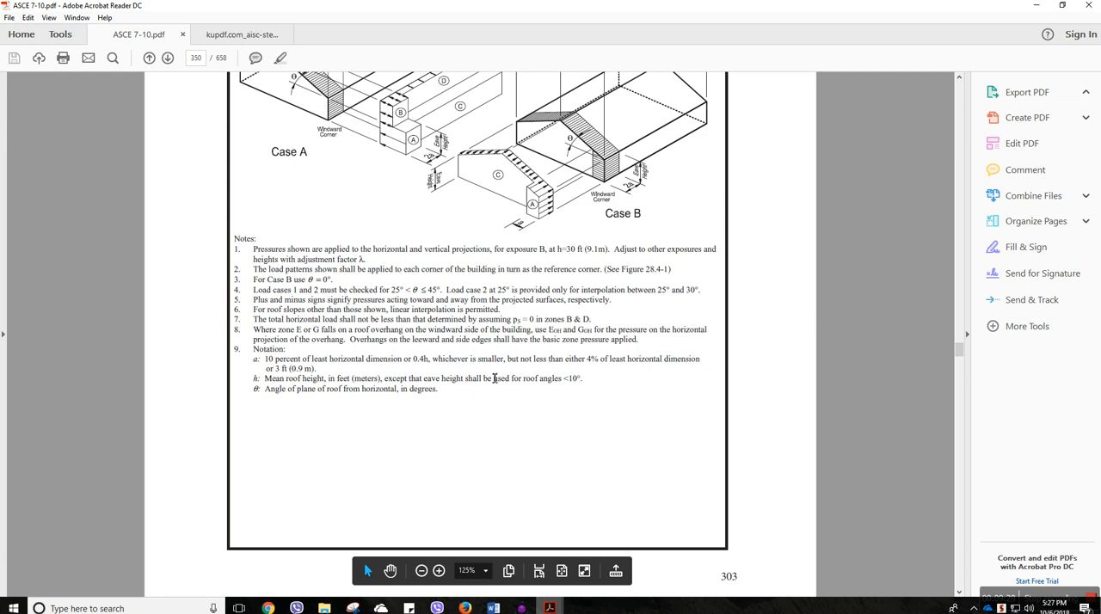
drag(275, 359, 423, 365)
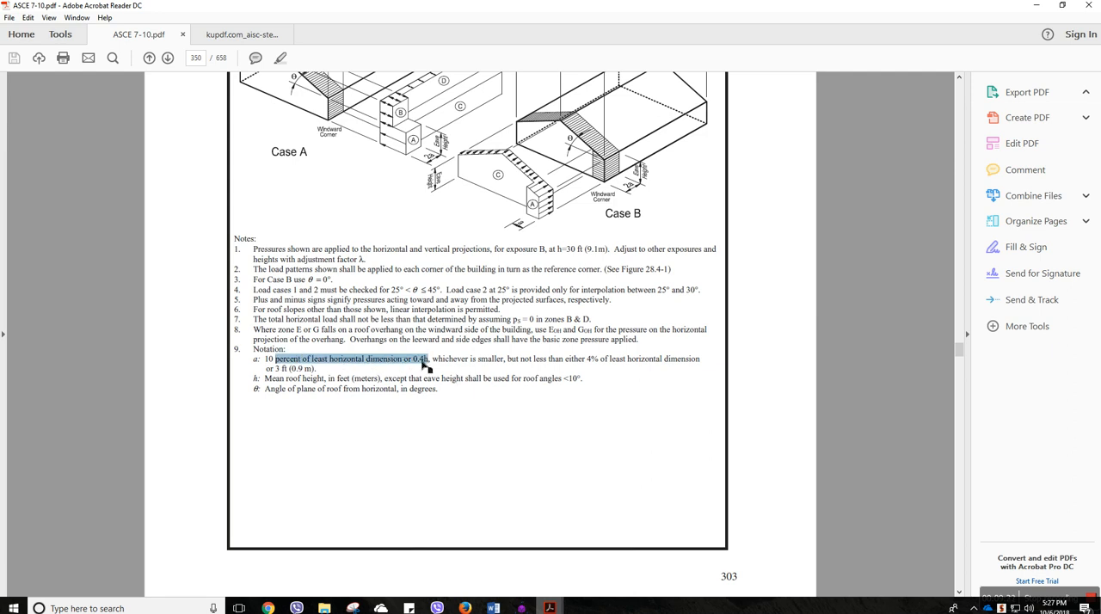
drag(471, 364, 519, 363)
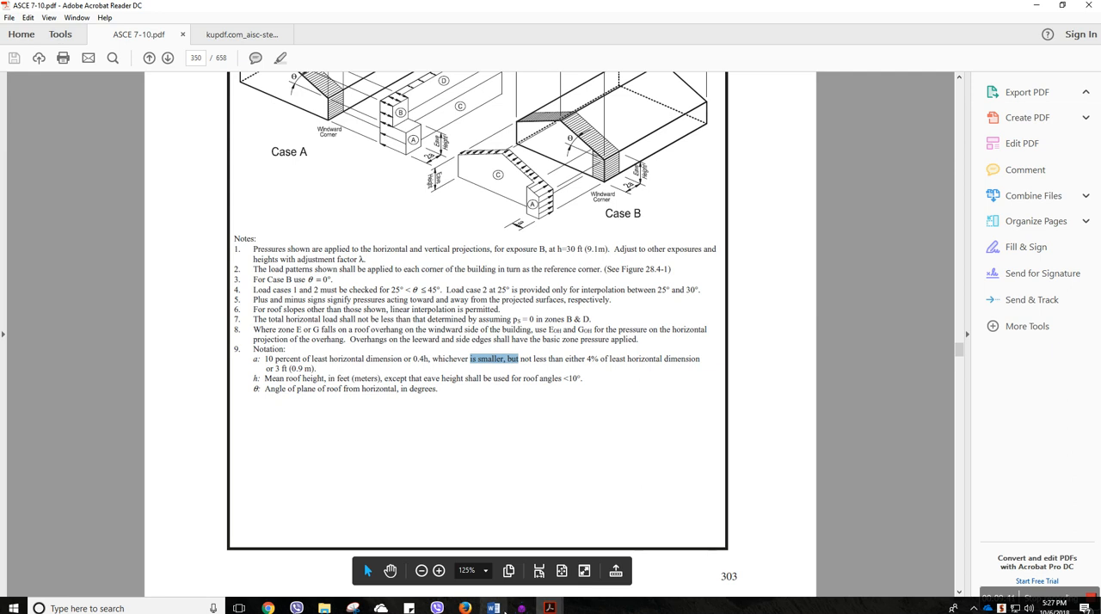
Switch to the project Word document and read the building's overall plan width in the Figure 5 floor plan
click(493, 608)
scroll(438, 449, down, 15)
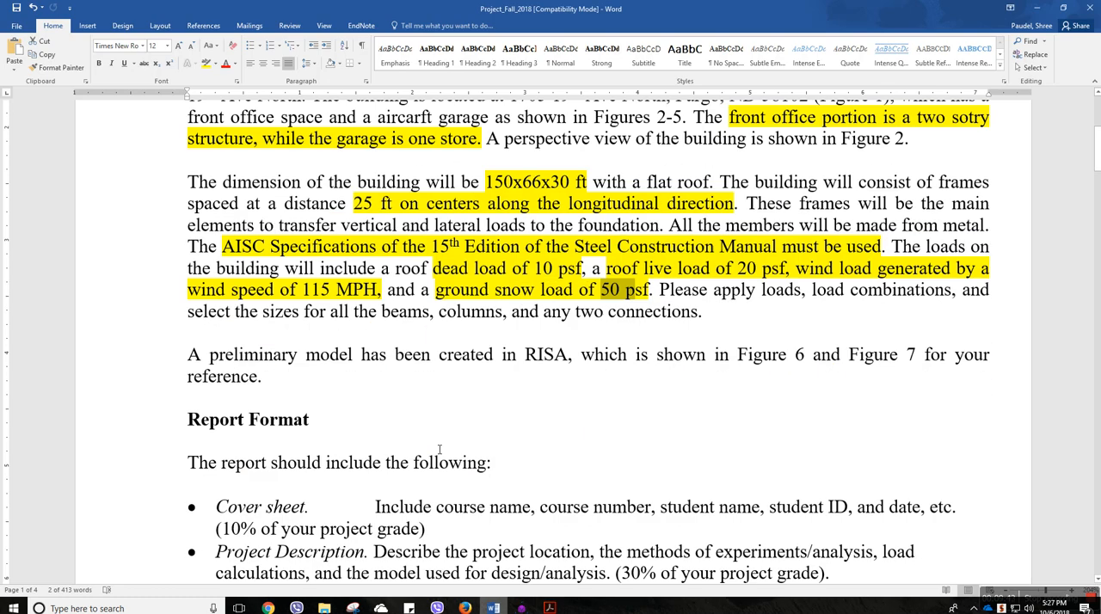
scroll(438, 449, down, 20)
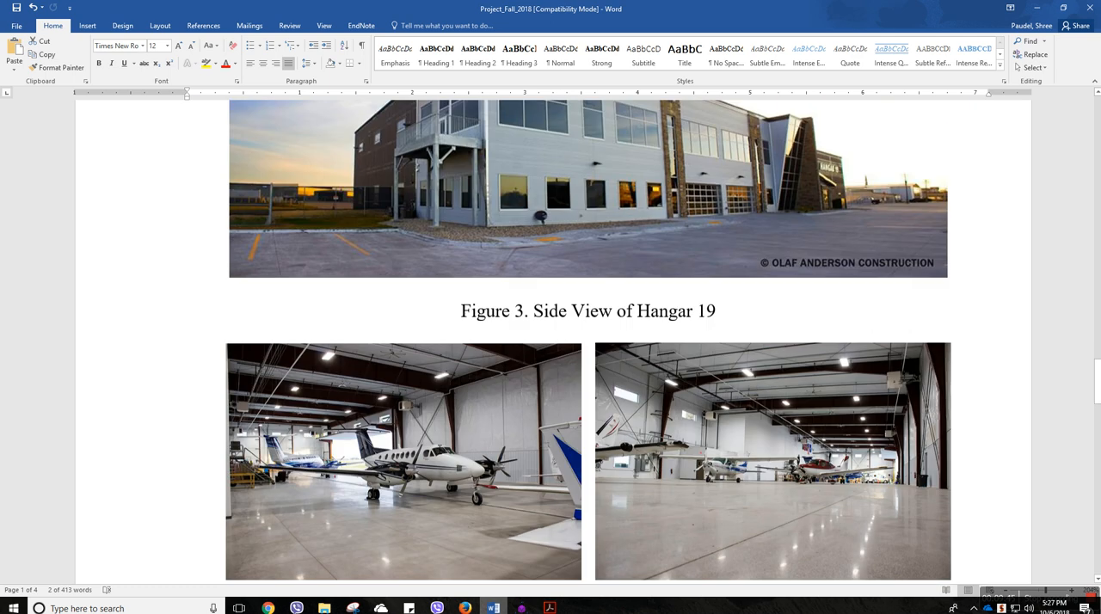
scroll(438, 449, down, 10)
scroll(439, 449, up, 5)
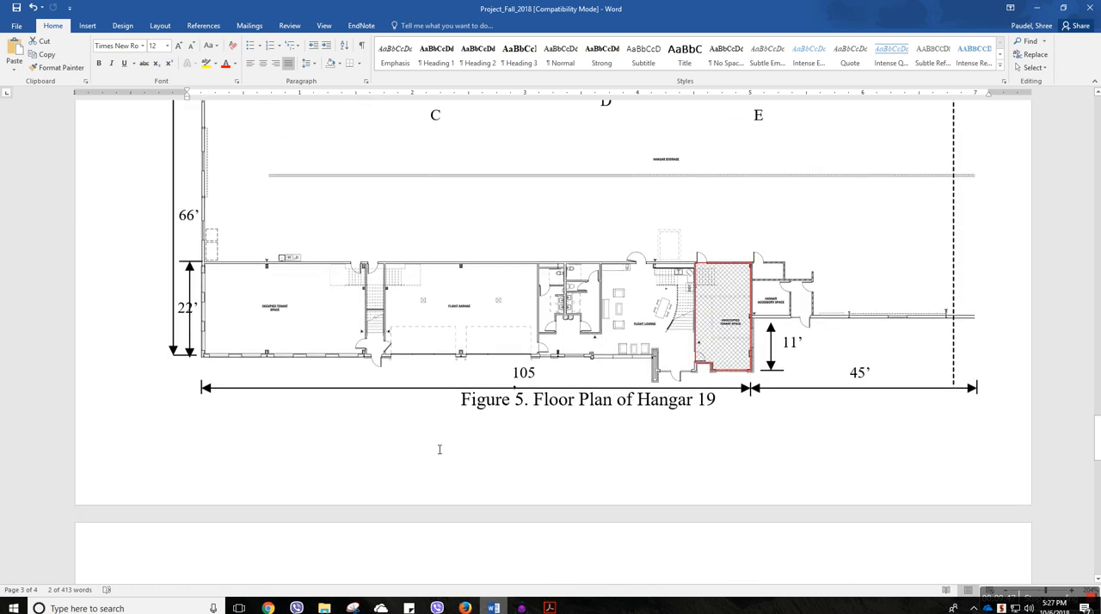
scroll(446, 452, up, 1)
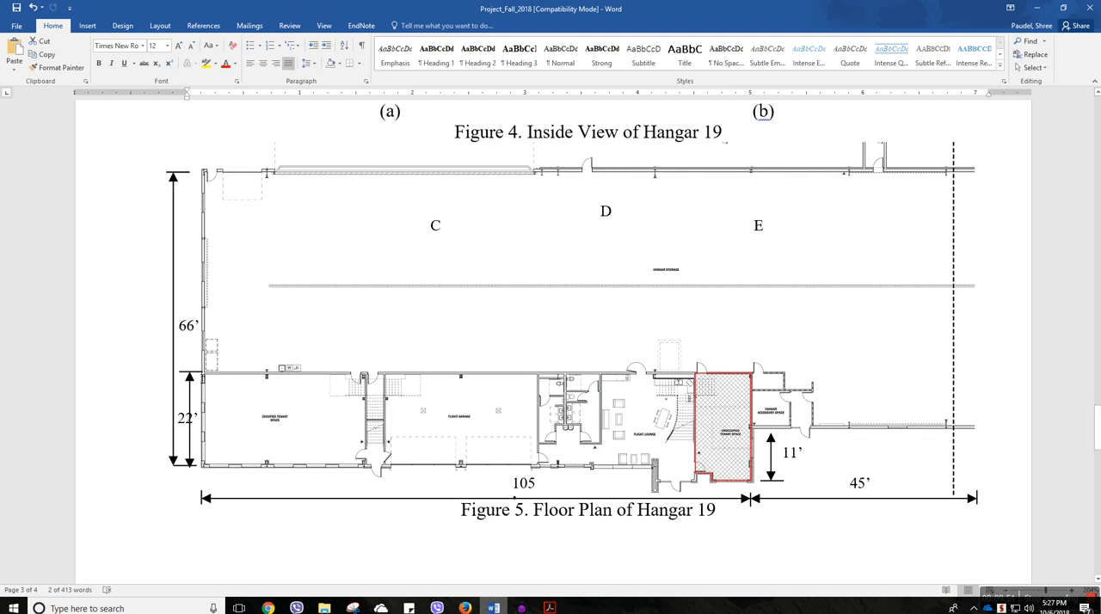
double_click(187, 328)
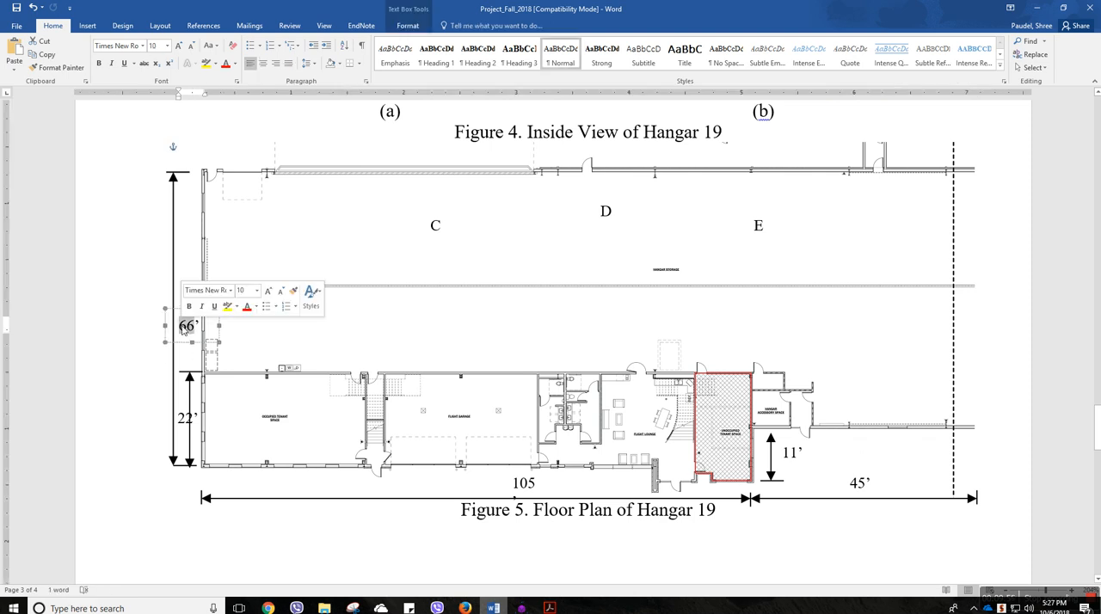
click(191, 343)
click(189, 490)
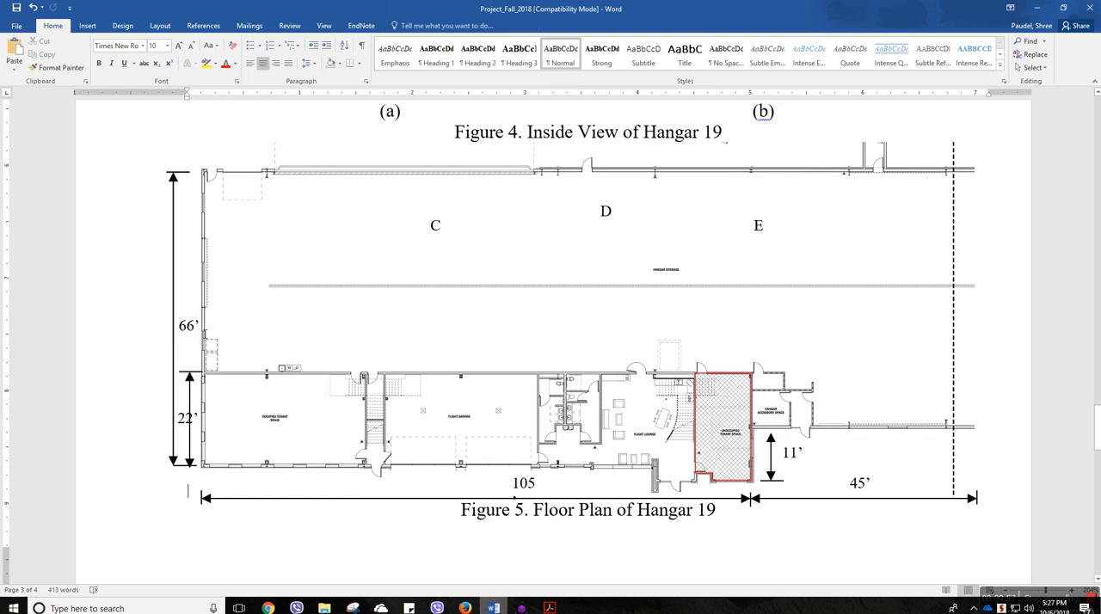
Return to the ASCE 7-10 PDF and study the definition of dimension a in note 9 of Figure 28.6-1
mouse_move(549, 608)
click(505, 590)
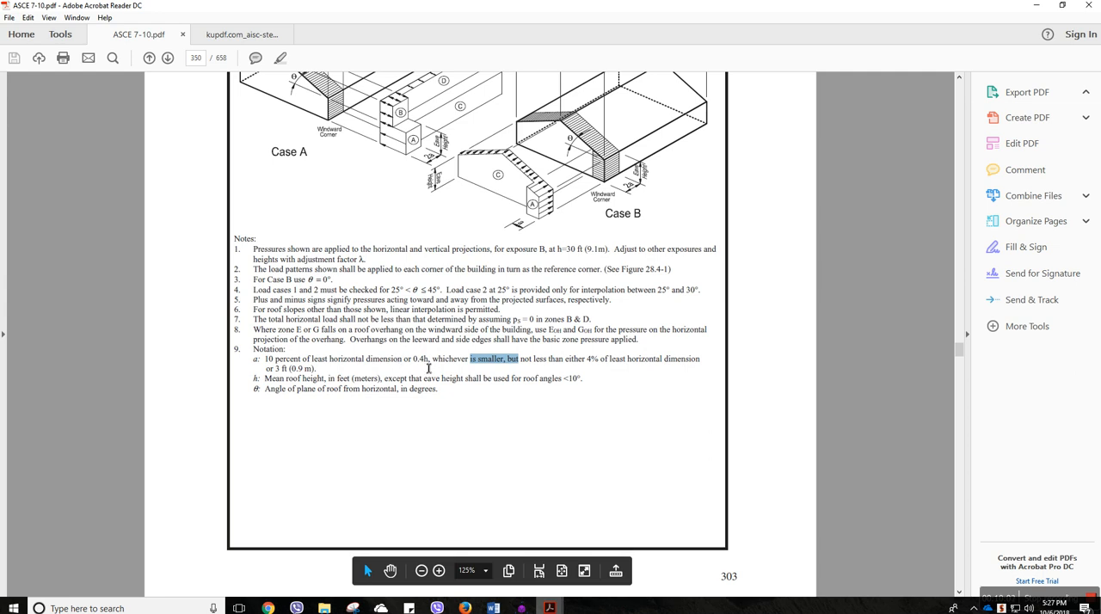
double_click(422, 362)
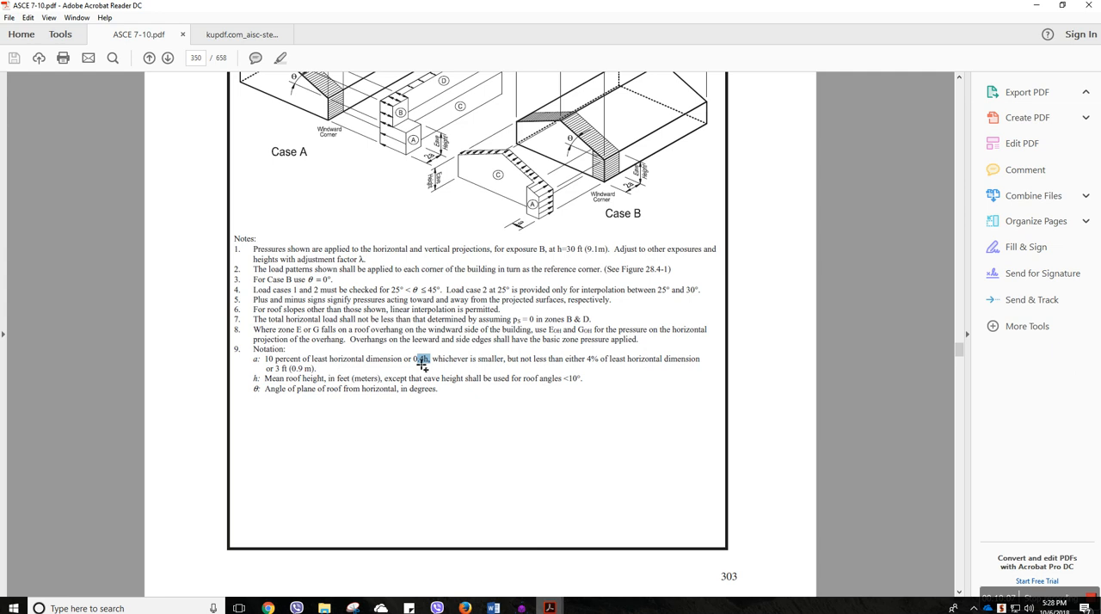
click(408, 365)
double_click(315, 362)
drag(404, 361, 468, 362)
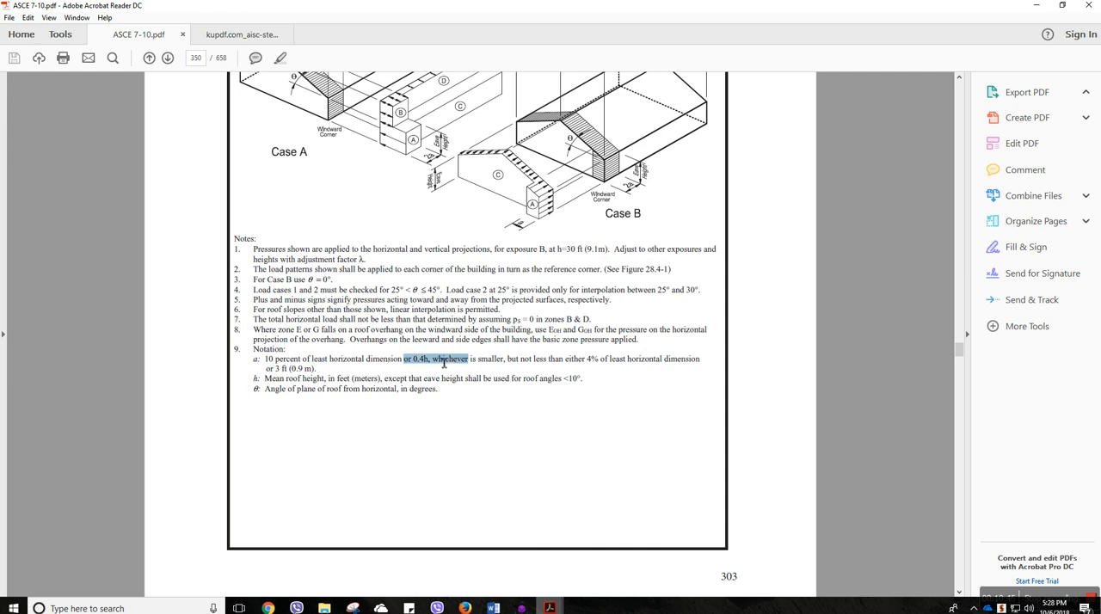
double_click(256, 359)
Examine the wind zone diagrams in Figure 28.6-1 and the Load Case A and B diagrams in Figure 28.4-1
scroll(596, 256, up, 1)
scroll(593, 336, down, 15)
scroll(591, 338, up, 20)
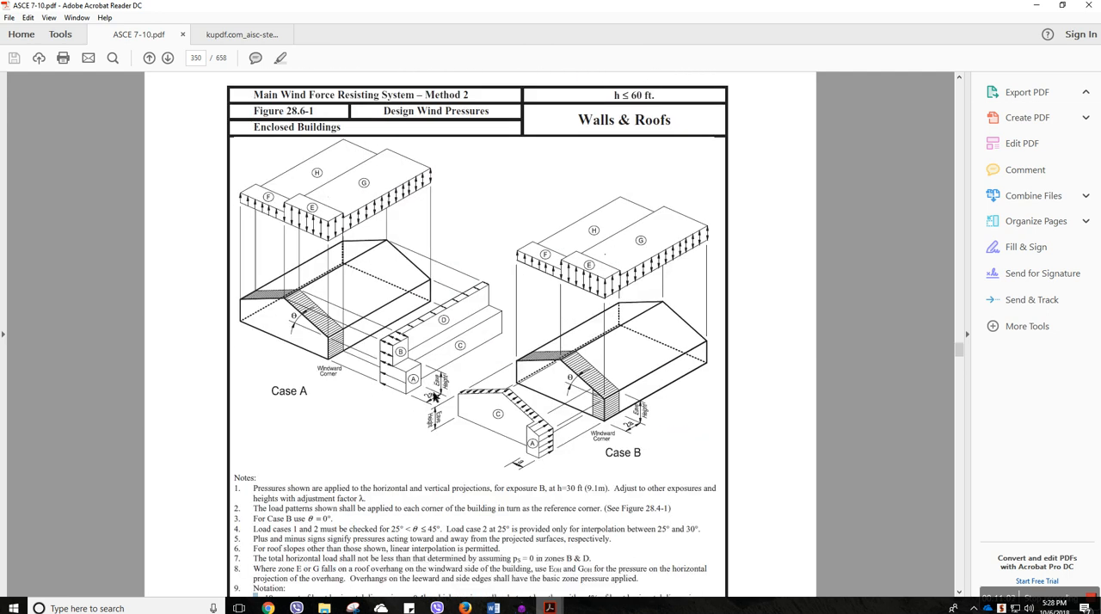
scroll(434, 395, up, 2)
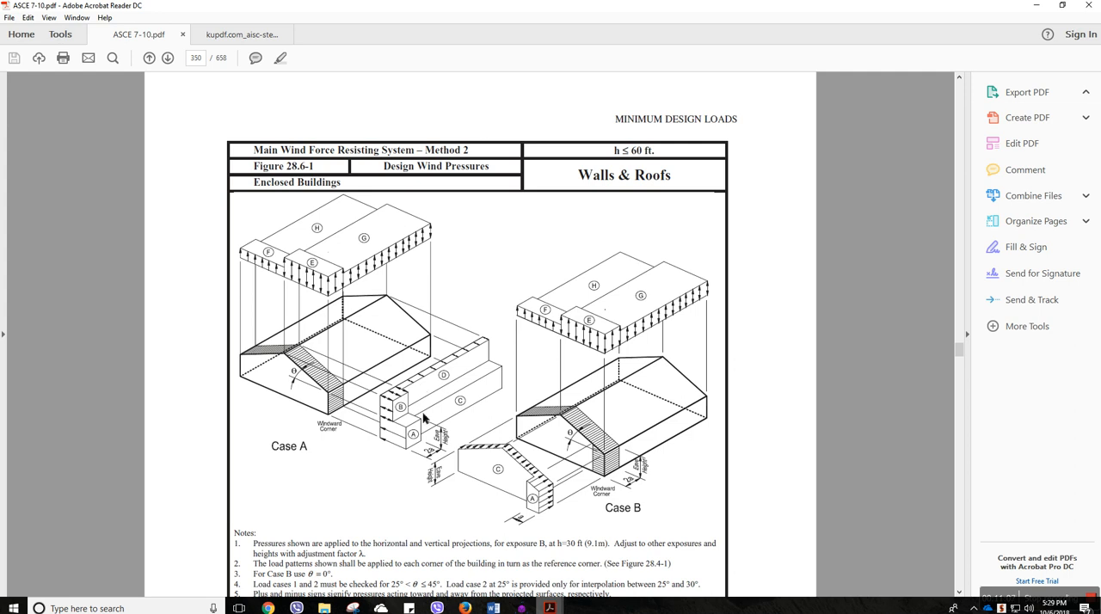
ctrl+scroll(421, 412, down, 2)
scroll(422, 412, up, 12)
scroll(421, 412, up, 10)
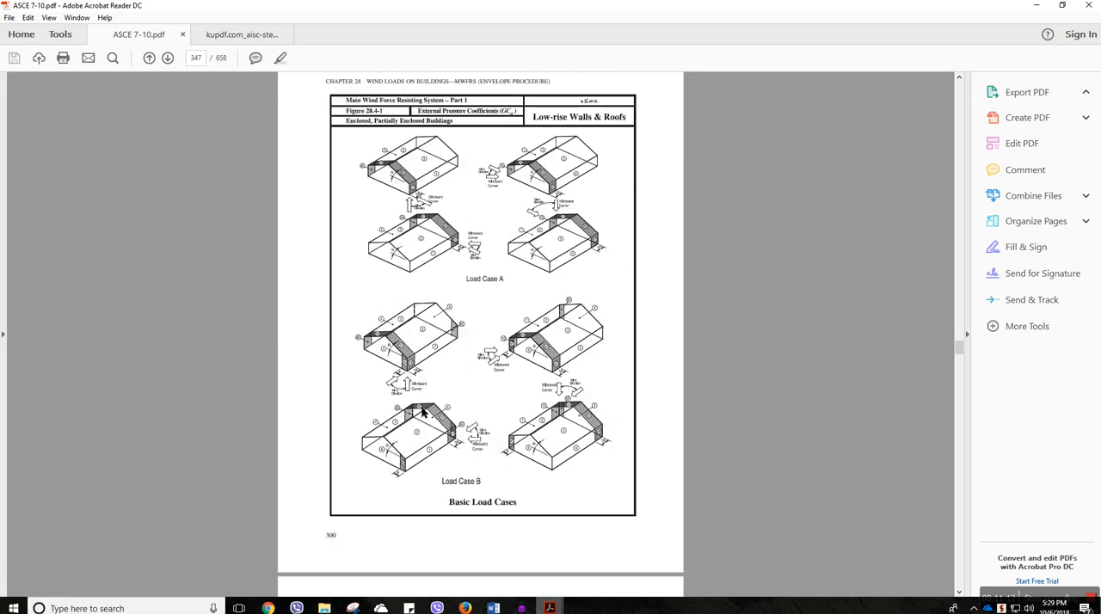
ctrl+scroll(511, 284, up, 2)
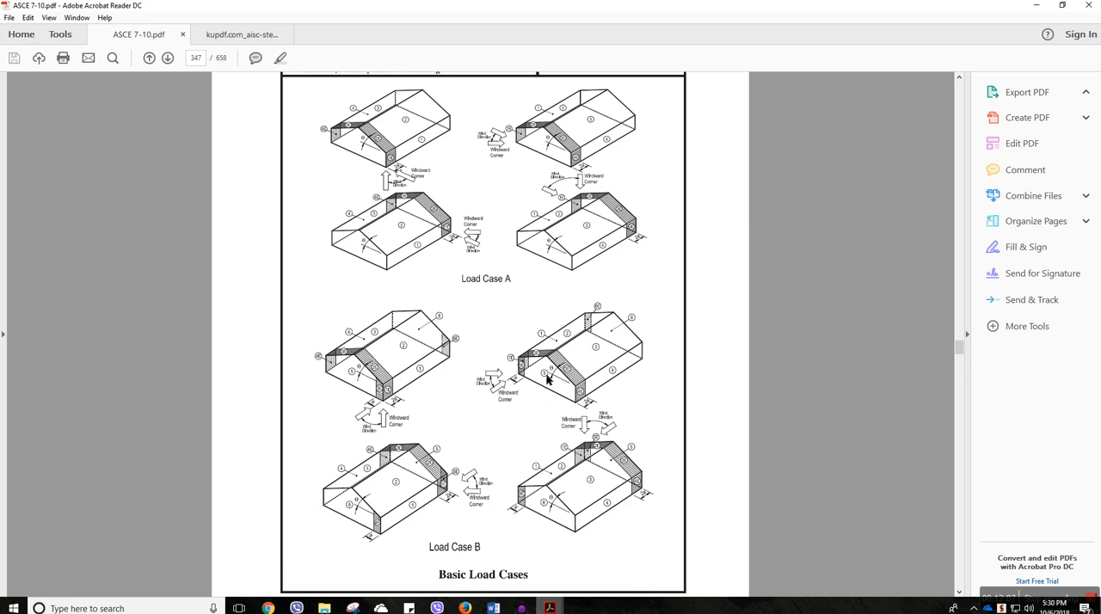
scroll(400, 121, up, 1)
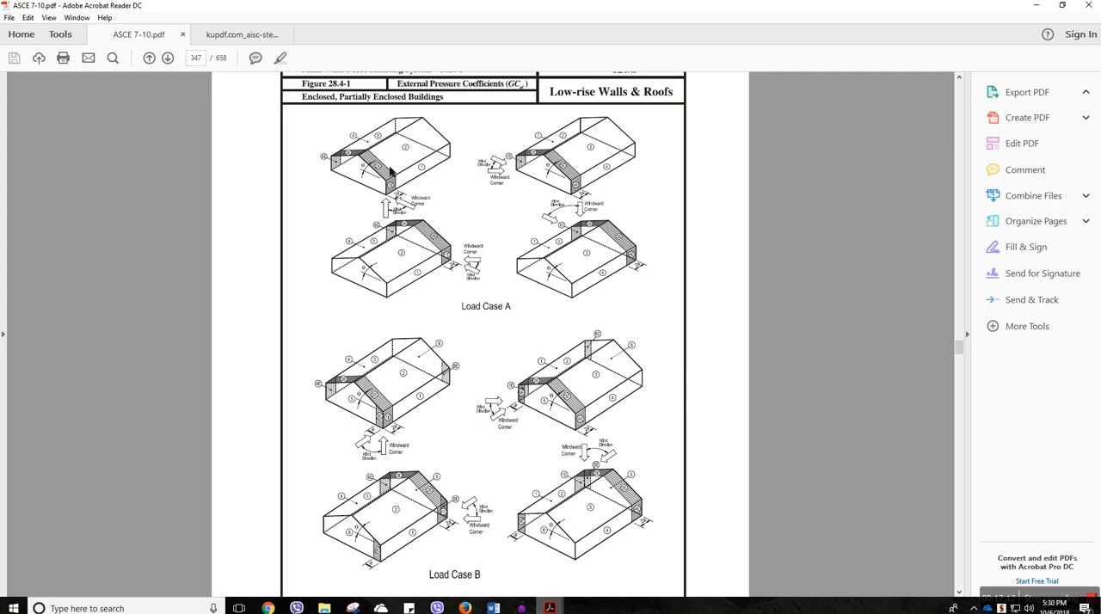
Look up the horizontal pressures for 115 mph wind and a 0 to 5° roof in the Simplified Design Wind Pressure table
scroll(389, 171, down, 3)
scroll(389, 171, up, 8)
ctrl+scroll(389, 171, down, 3)
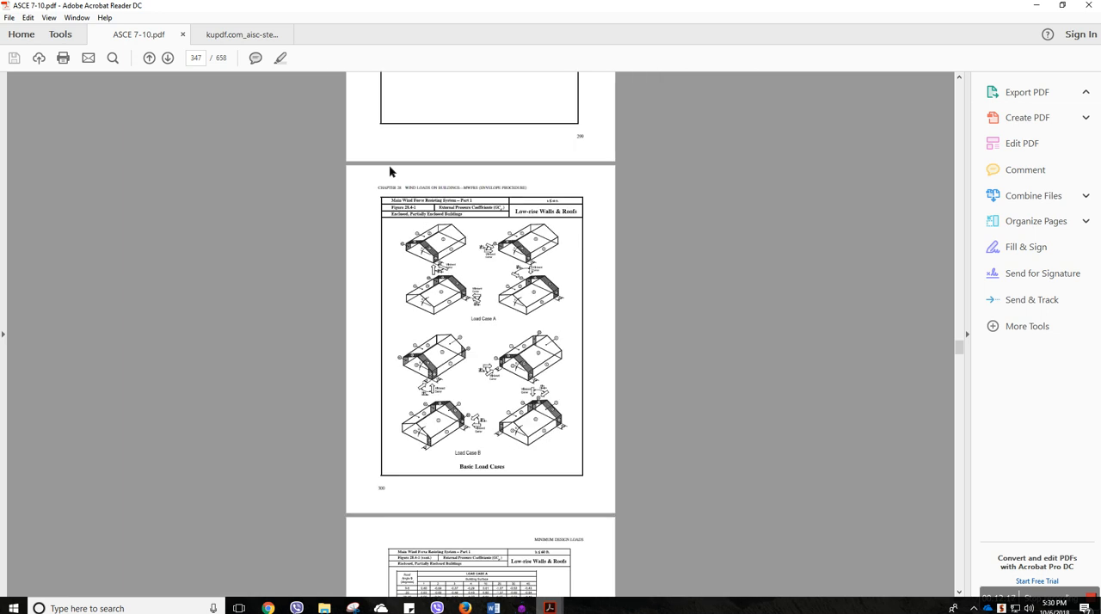
scroll(388, 171, up, 10)
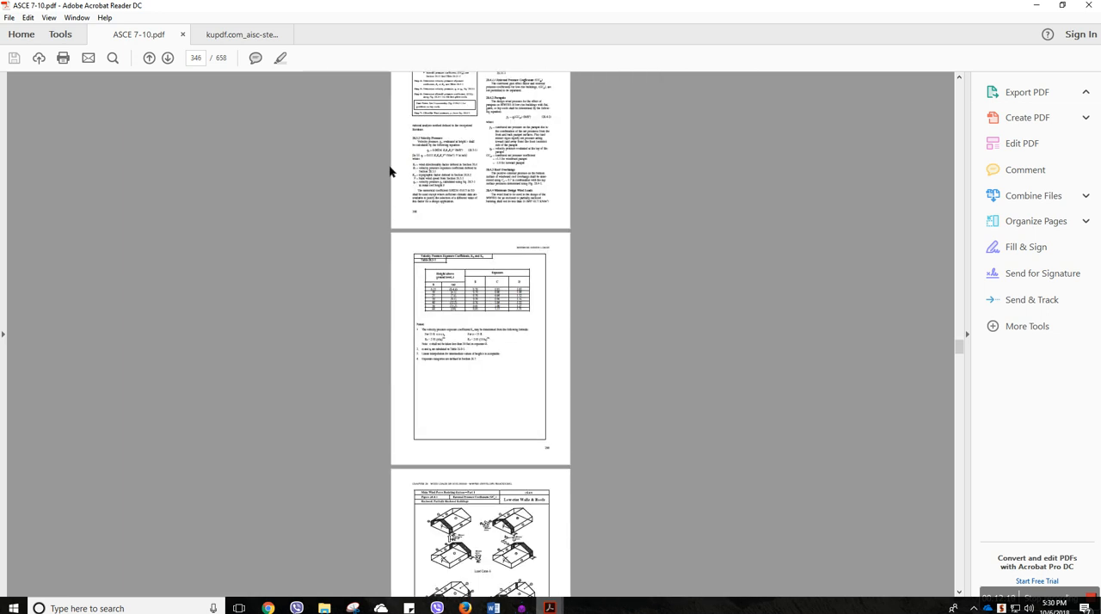
scroll(389, 171, down, 2)
scroll(388, 172, down, 15)
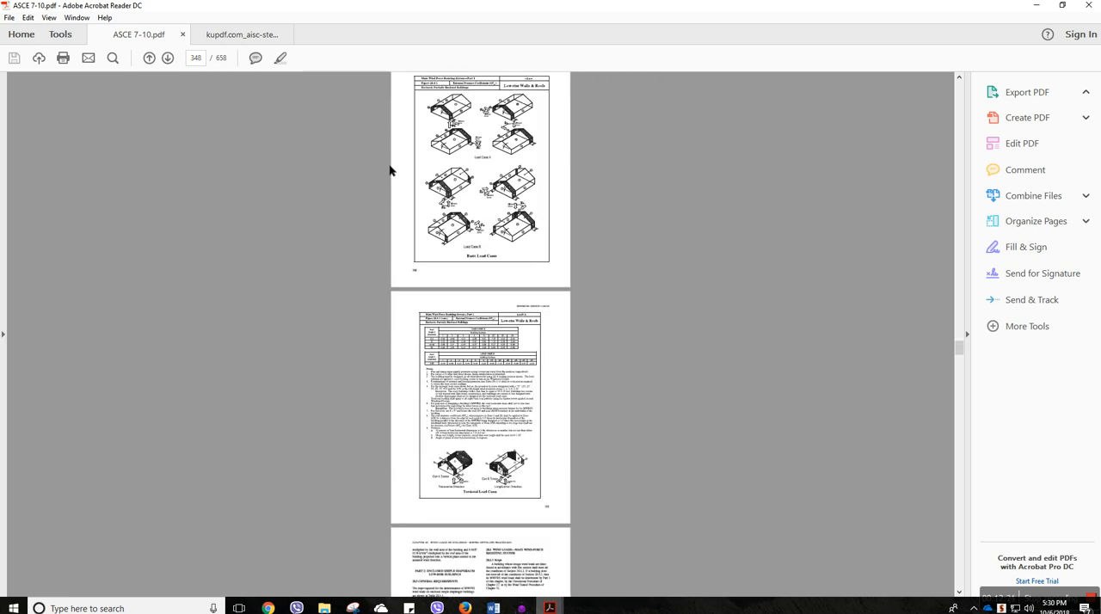
scroll(389, 171, down, 5)
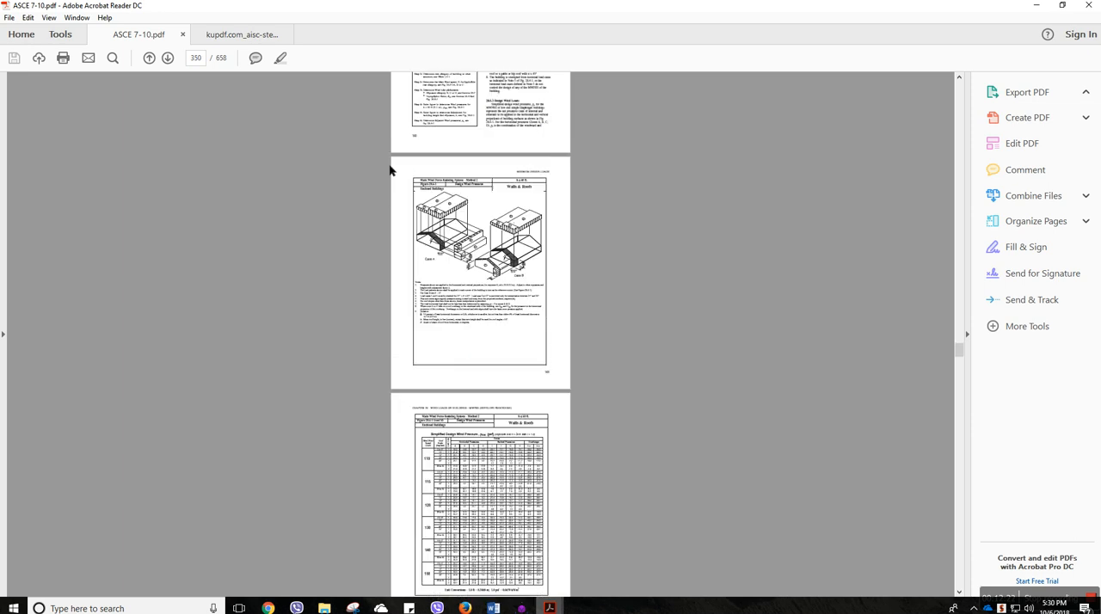
scroll(438, 160, down, 5)
ctrl+scroll(430, 200, up, 2)
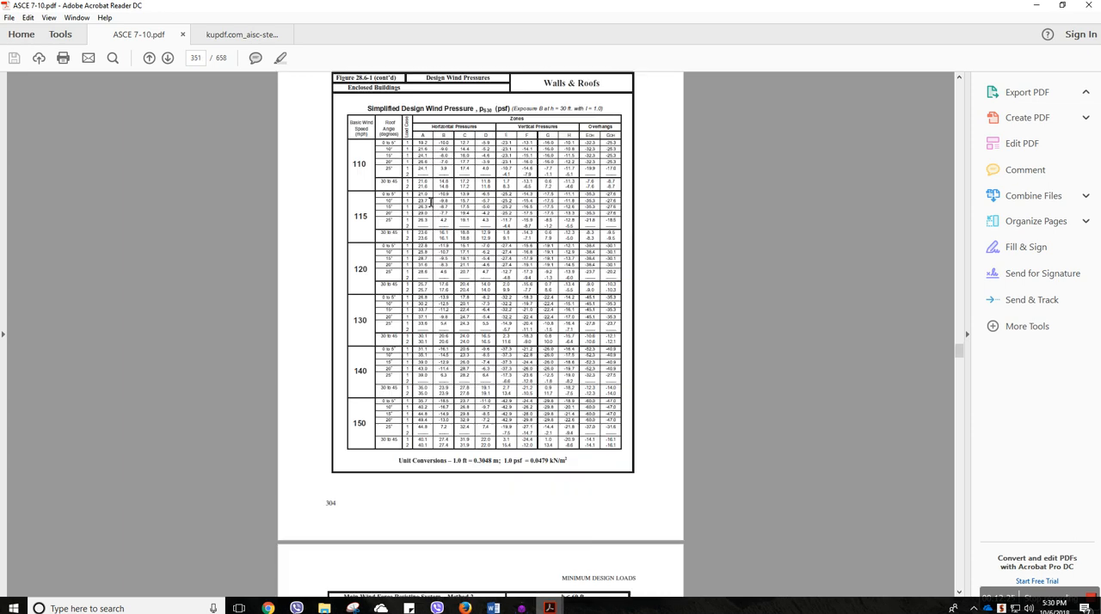
scroll(431, 200, up, 3)
ctrl+scroll(431, 203, up, 2)
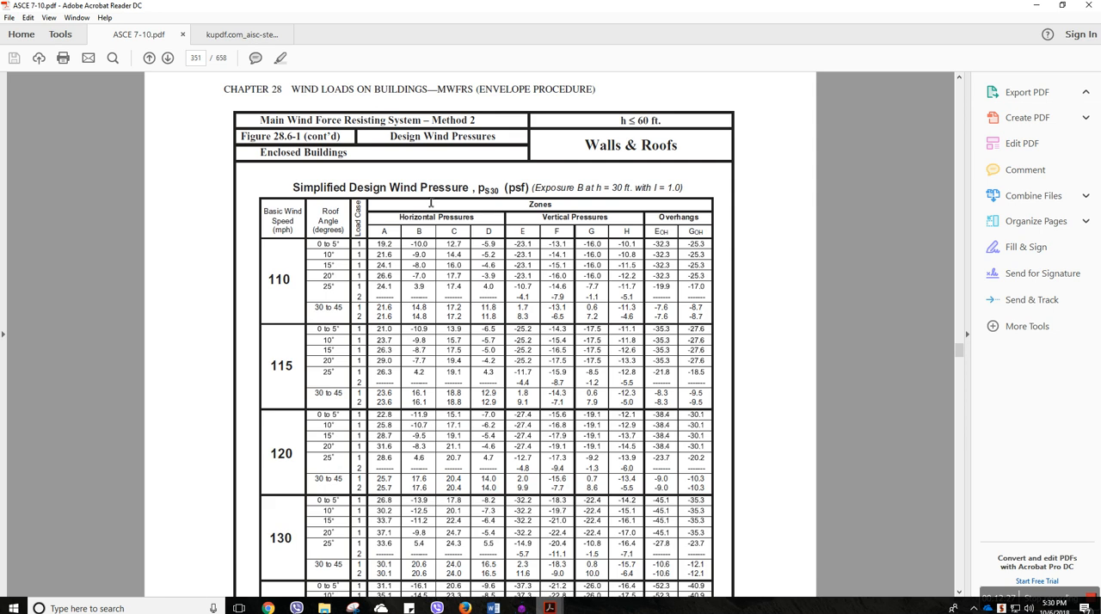
double_click(514, 189)
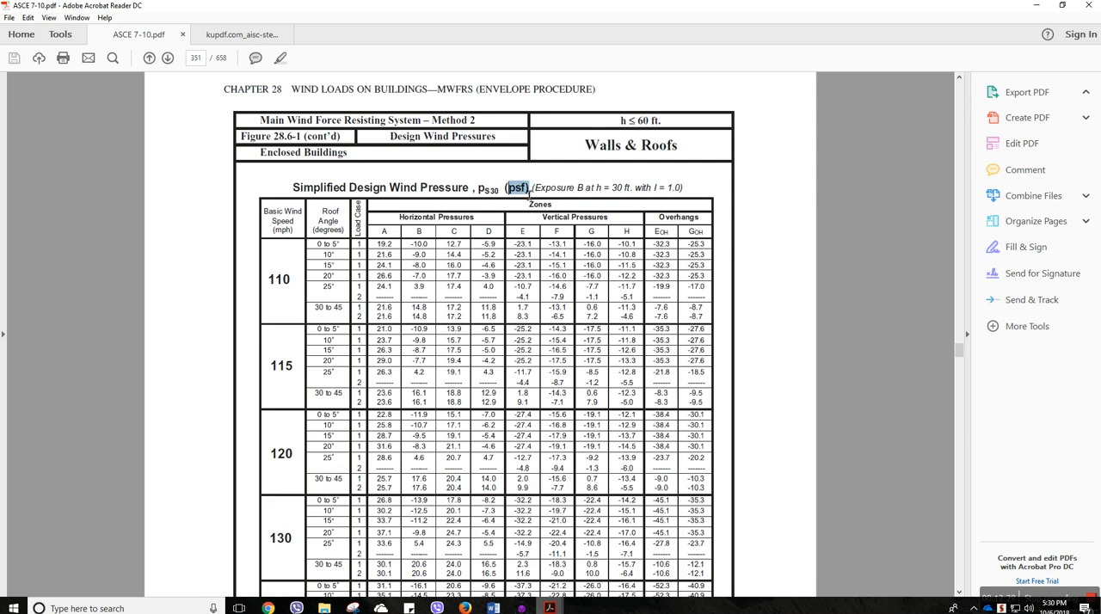
mouse_move(605, 187)
mouse_down()
mouse_move(640, 189)
mouse_move(597, 187)
mouse_move(636, 189)
mouse_move(626, 192)
mouse_up()
click(619, 191)
mouse_move(607, 188)
mouse_down()
mouse_move(635, 190)
mouse_move(625, 196)
mouse_up()
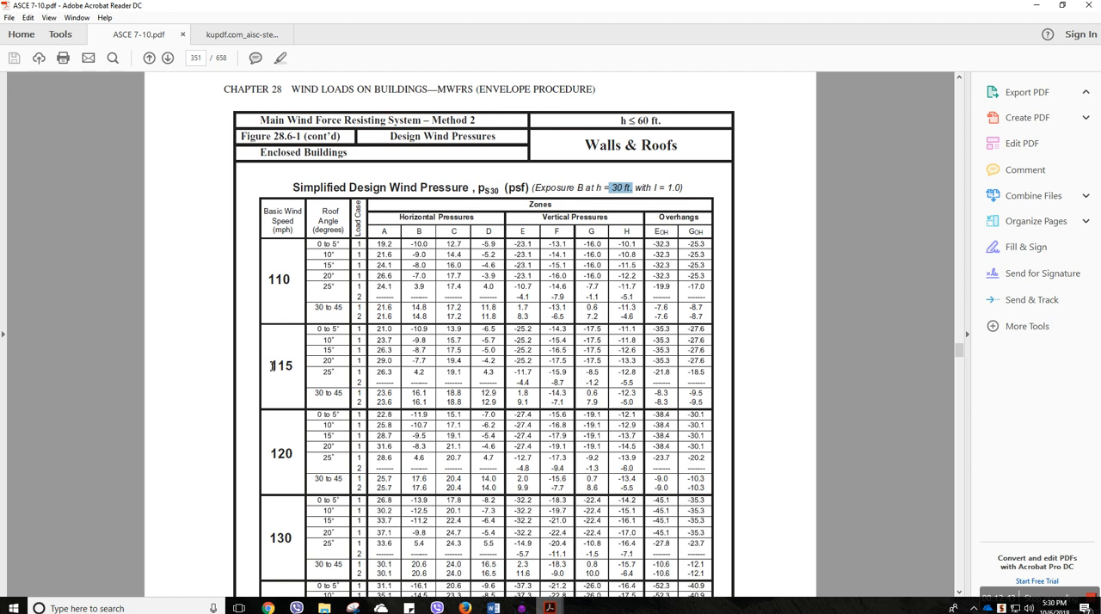
drag(272, 365, 296, 369)
click(316, 333)
double_click(384, 316)
click(391, 337)
double_click(388, 338)
click(387, 339)
double_click(387, 341)
double_click(383, 341)
click(379, 336)
Switch to RISA-3D and draw a point-to-point beam between base joints N3 and N11
click(522, 608)
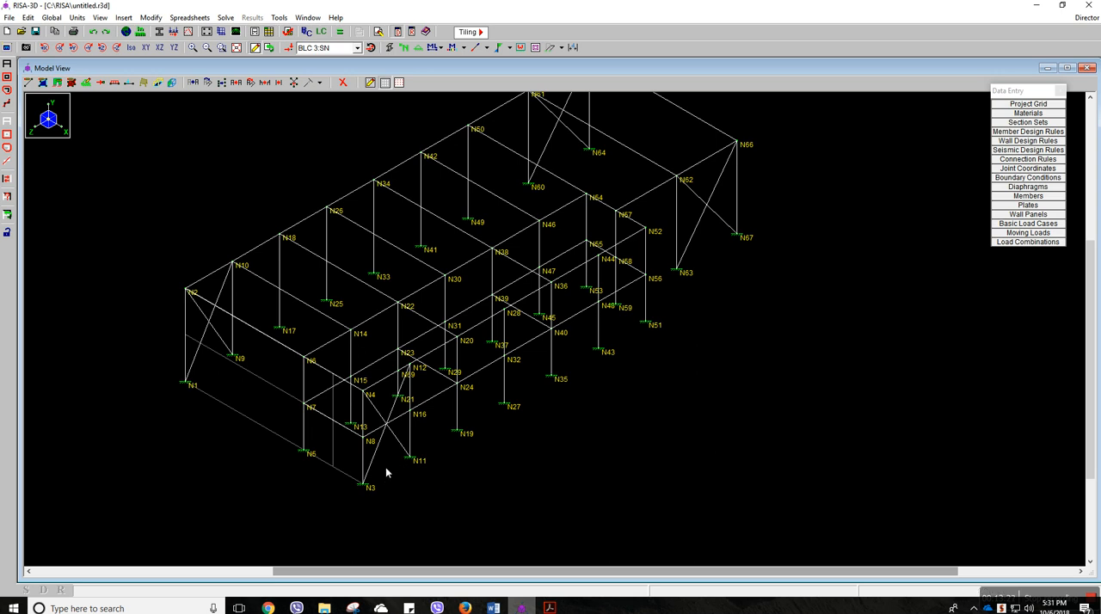
scroll(381, 487, up, 4)
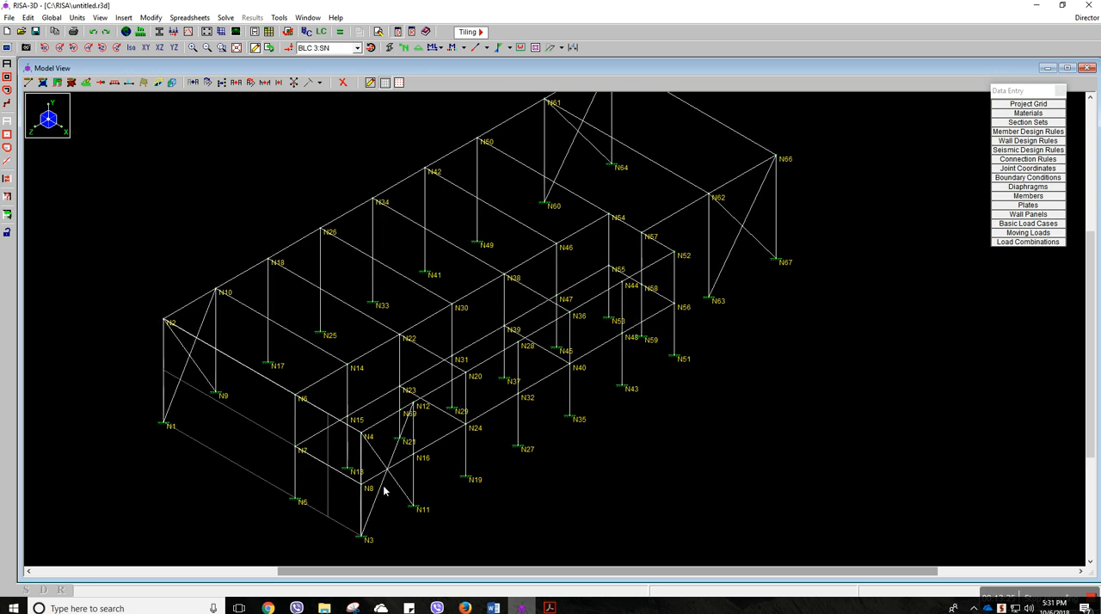
scroll(417, 467, down, 3)
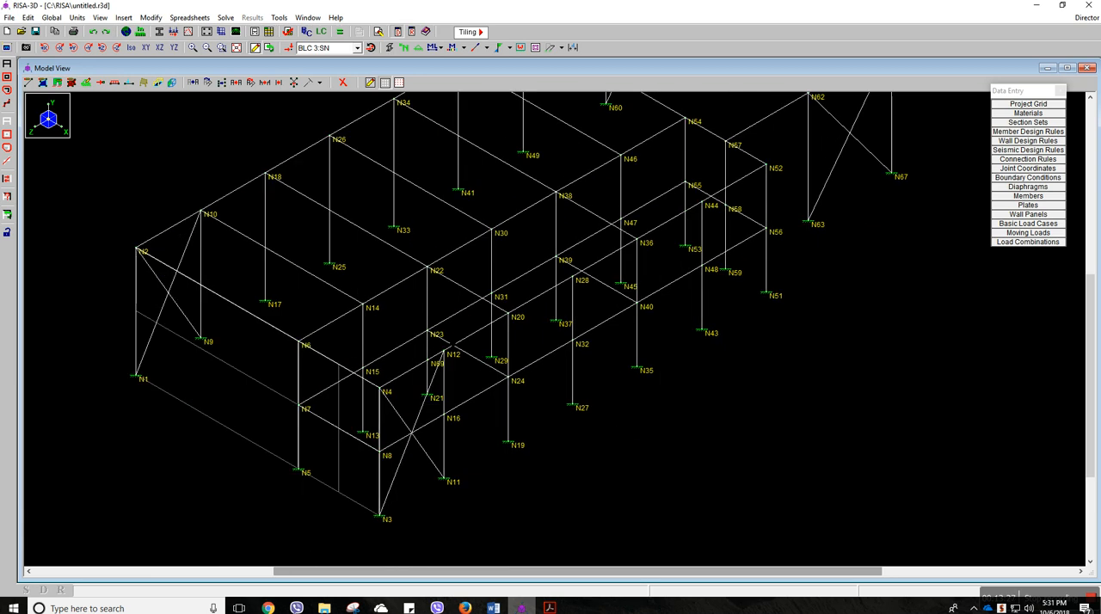
scroll(474, 375, up, 3)
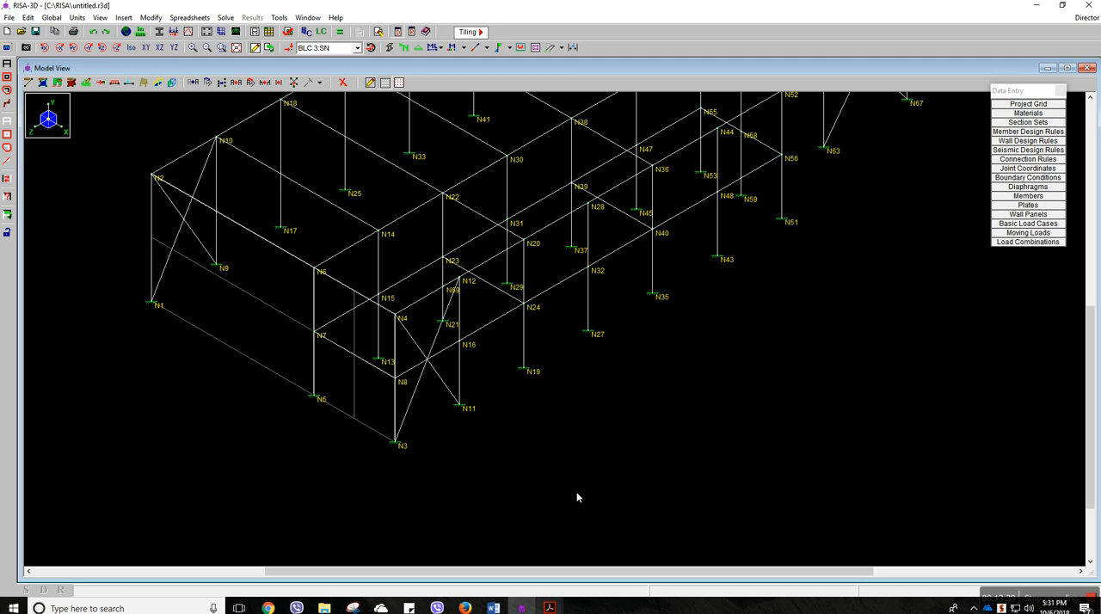
scroll(424, 430, up, 2)
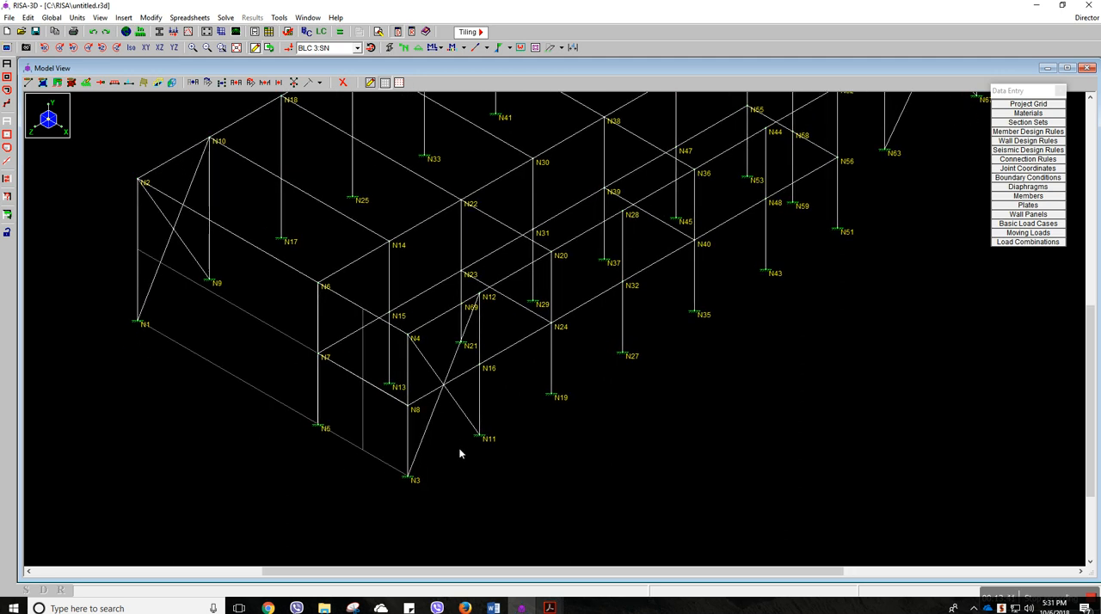
click(29, 85)
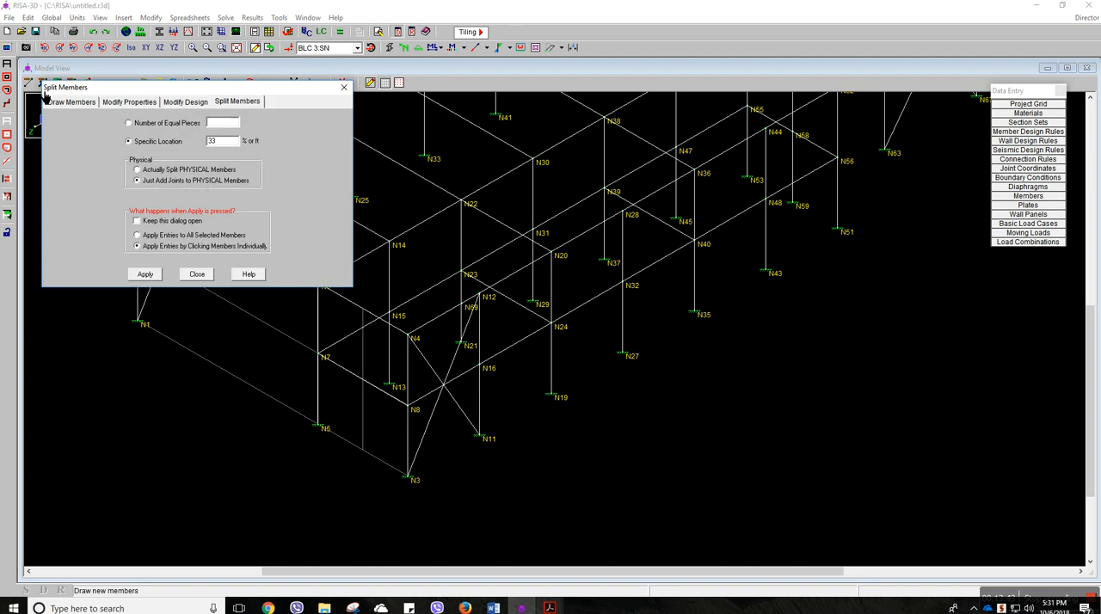
click(88, 107)
click(145, 382)
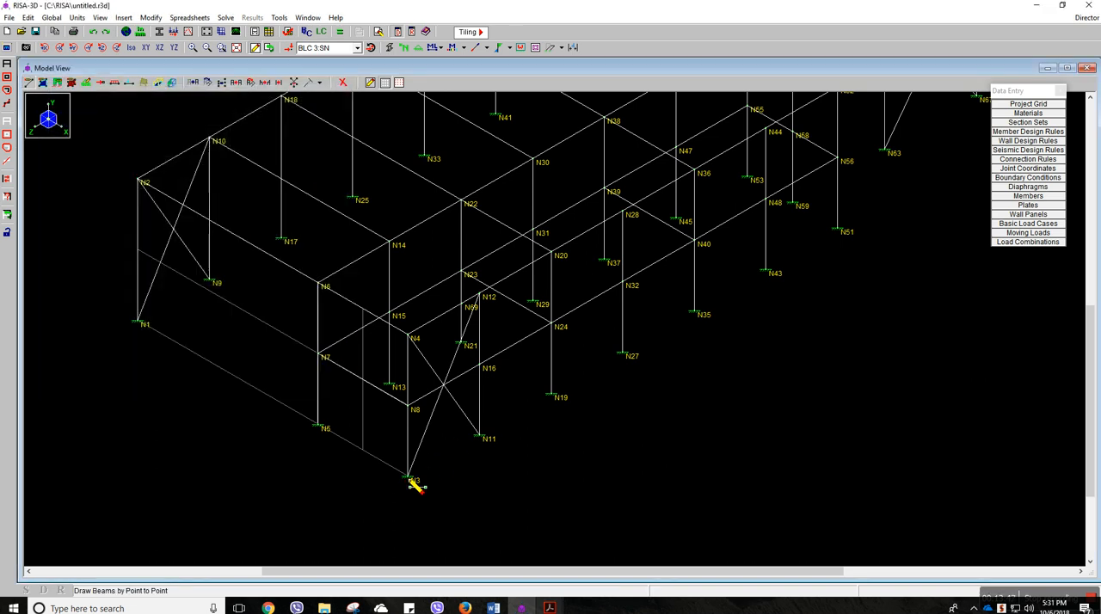
click(407, 474)
click(480, 438)
right_click(465, 449)
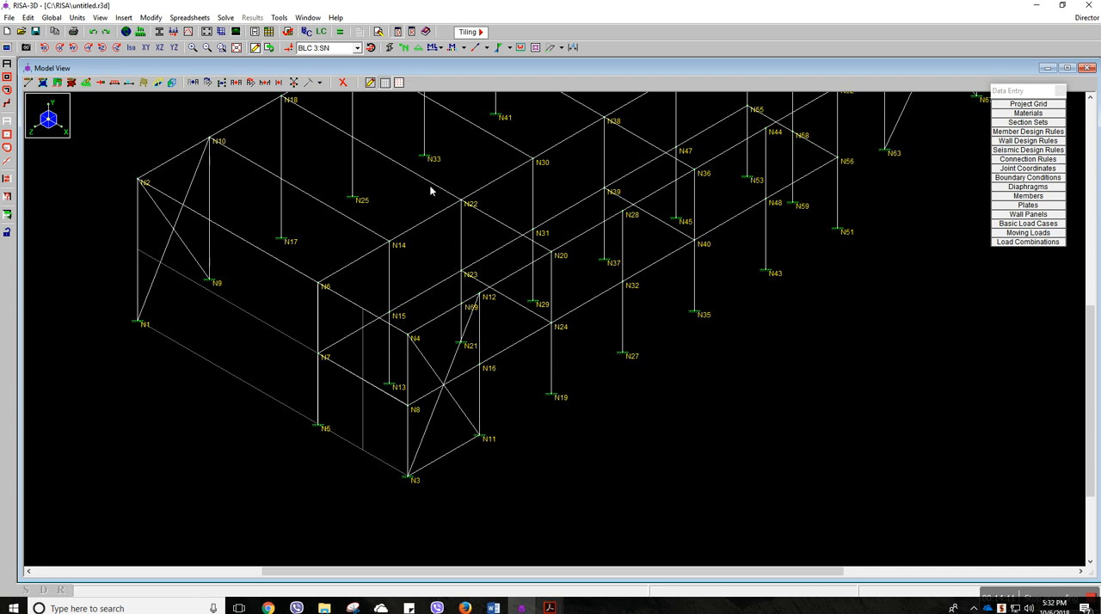
Check the members' I and J ends in the model view, and turn the end display off again
click(486, 49)
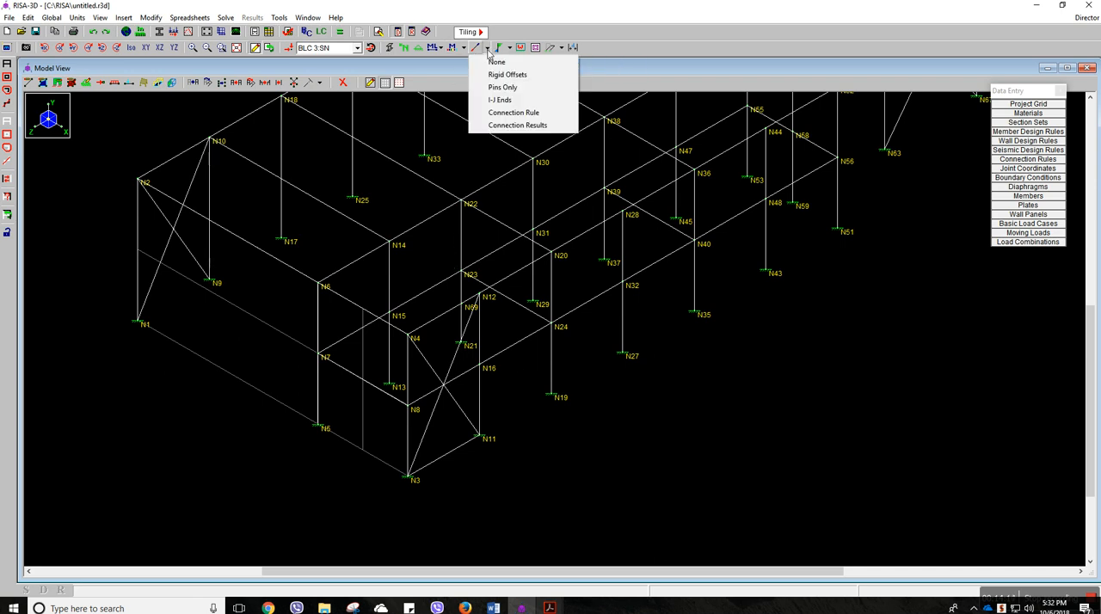
click(495, 100)
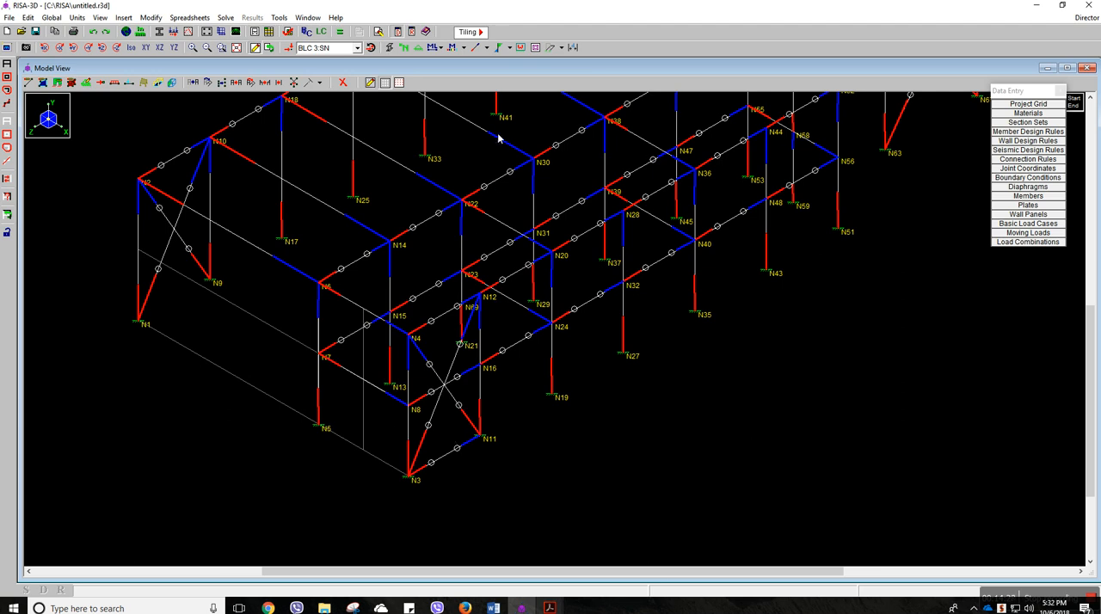
click(487, 47)
click(492, 63)
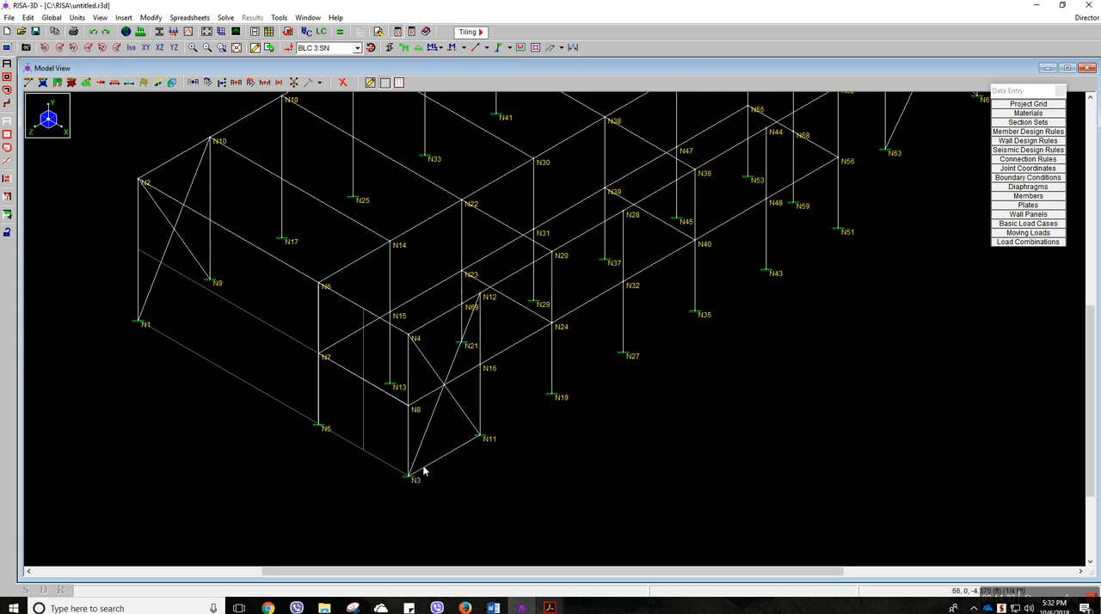
Add a joint 13.2 ft along the base beam between N3 and N11 without actually splitting the physical member
click(28, 81)
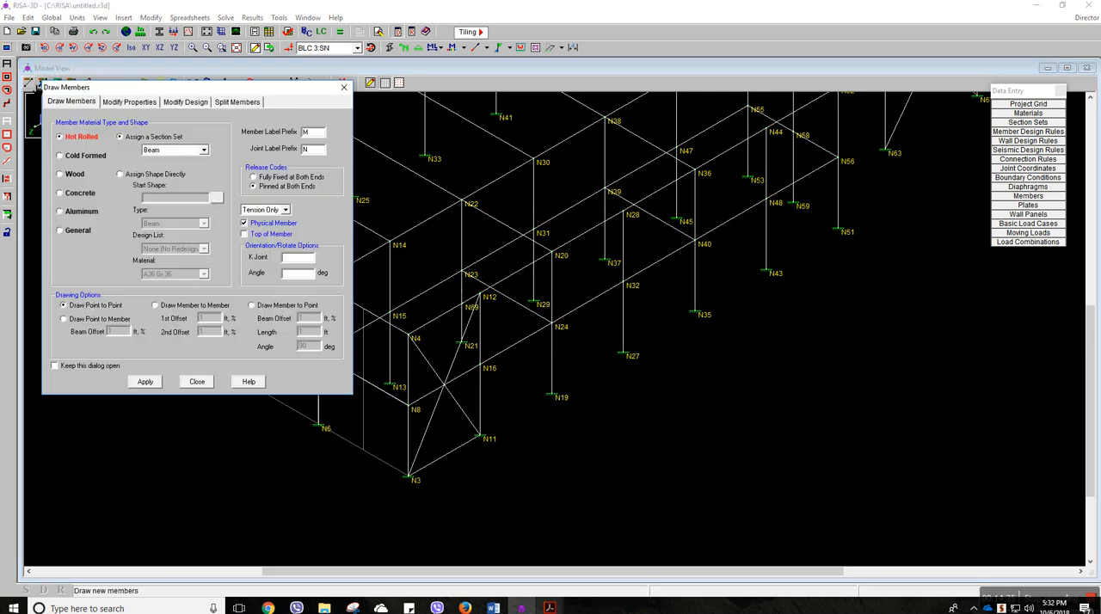
click(241, 102)
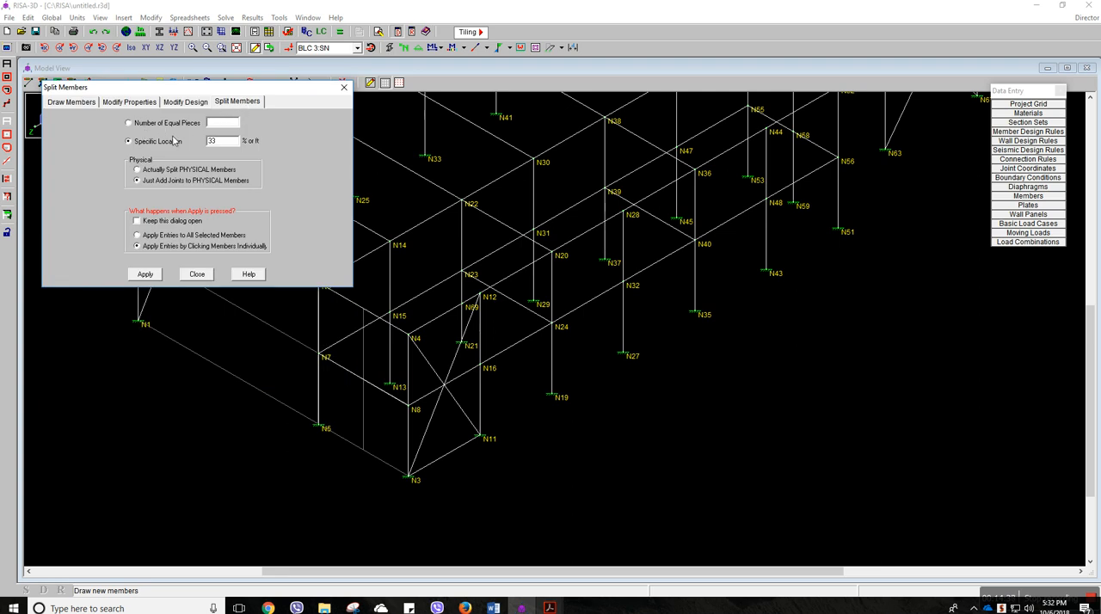
click(149, 126)
click(160, 143)
click(146, 274)
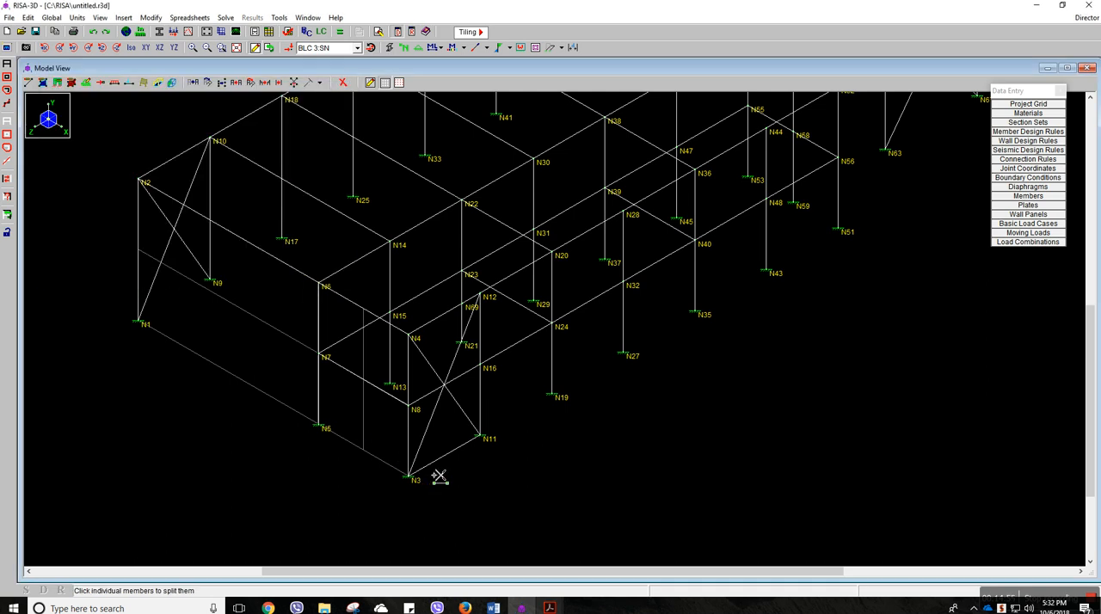
click(467, 447)
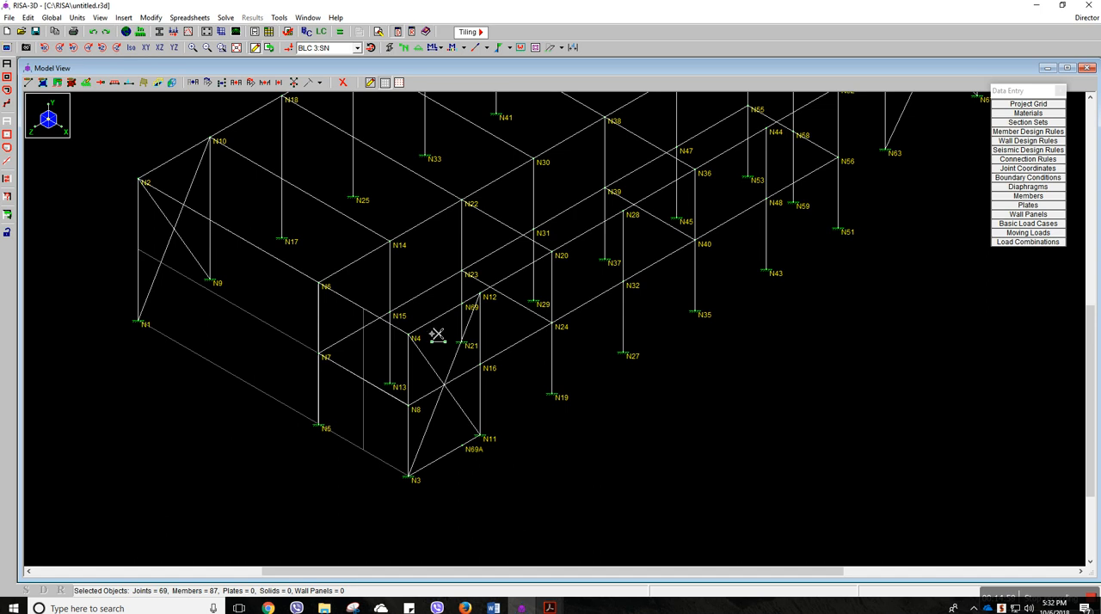
Delete the base beam between N3 and N11, leaving its intermediate joint in the model
scroll(470, 322, up, 1)
scroll(470, 322, up, 1)
middle_drag(467, 404, 463, 283)
middle_drag(471, 440, 468, 297)
scroll(454, 316, up, 1)
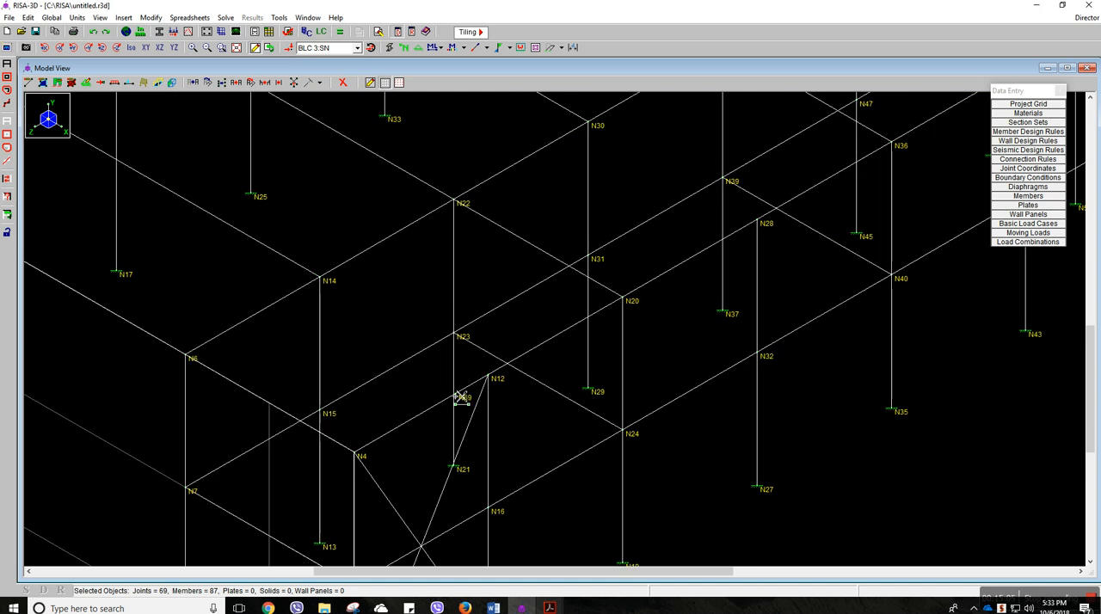
scroll(461, 409, down, 1)
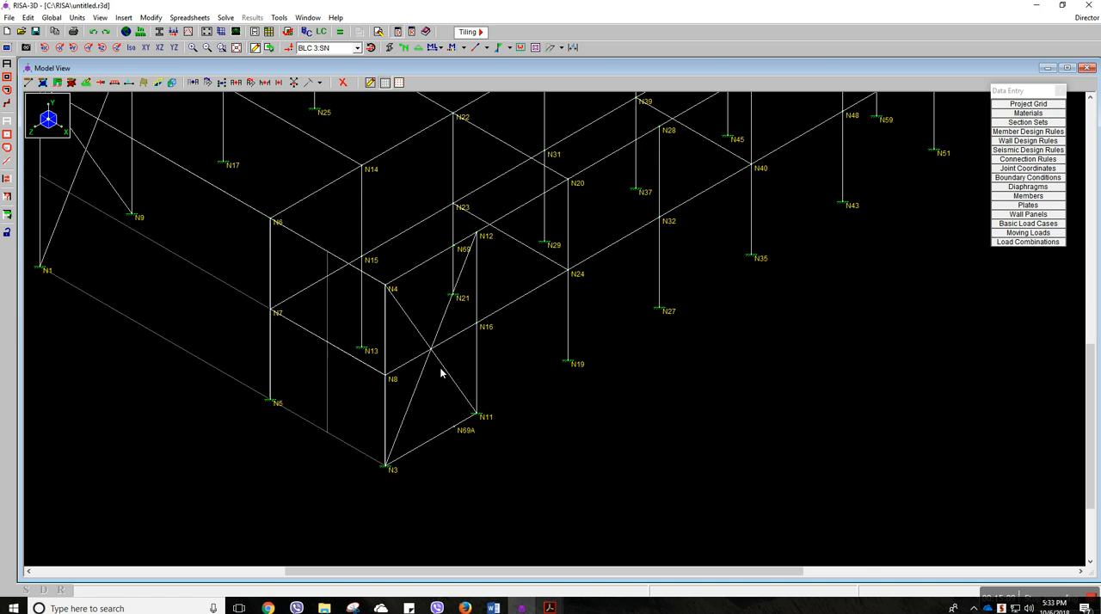
click(342, 81)
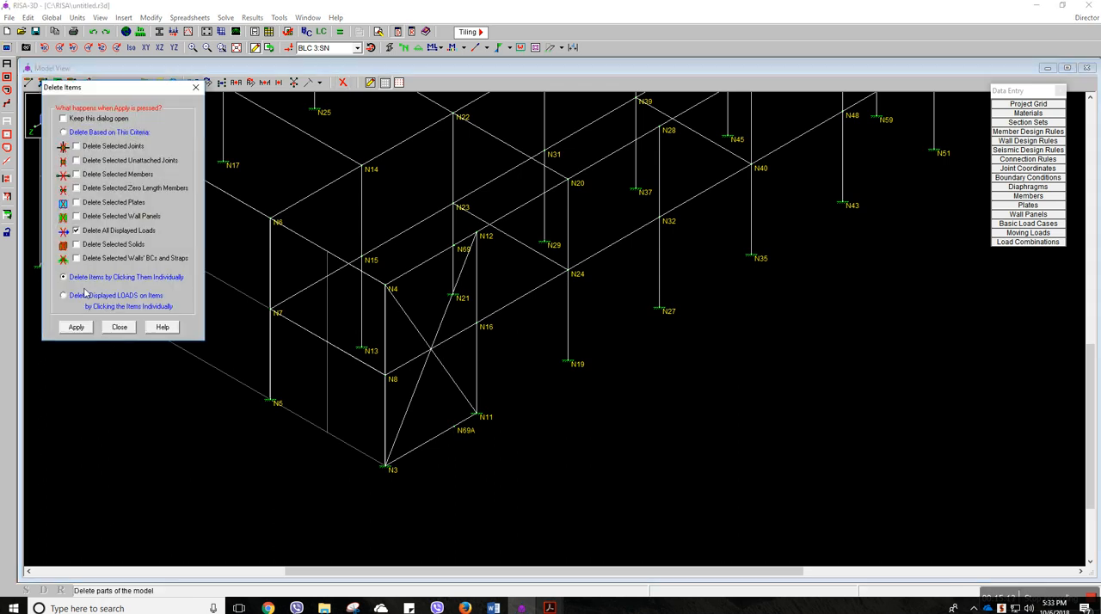
click(80, 327)
click(446, 434)
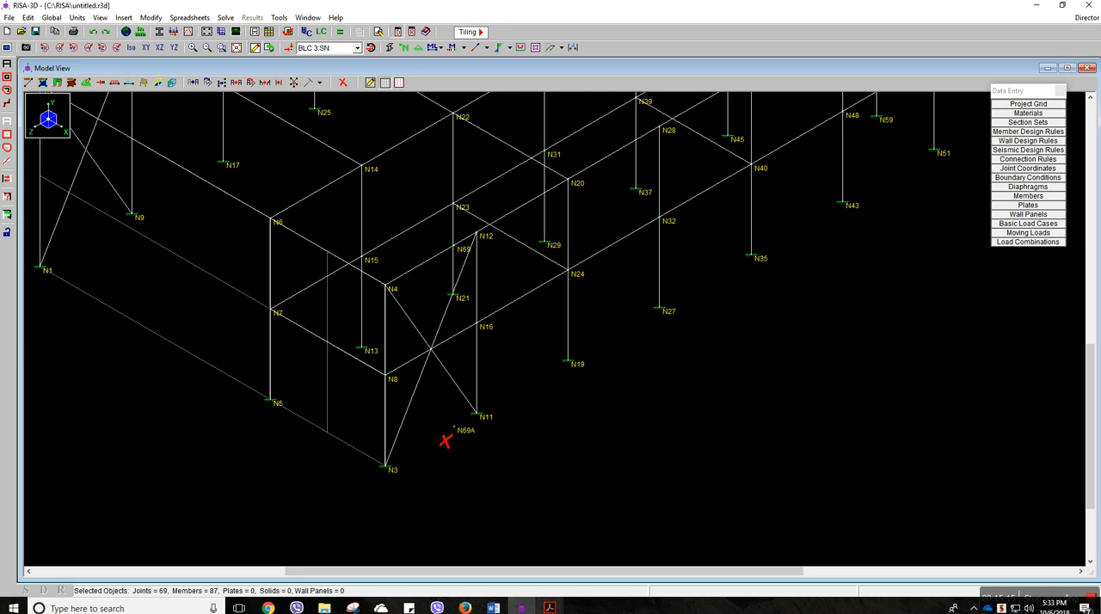
Switch to the ASCE 7-10 PDF and examine the Case A and Case B wind zone diagrams in Figure 28.6-1
scroll(494, 402, down, 1)
middle_drag(496, 275, 507, 379)
scroll(506, 370, down, 1)
scroll(436, 504, down, 1)
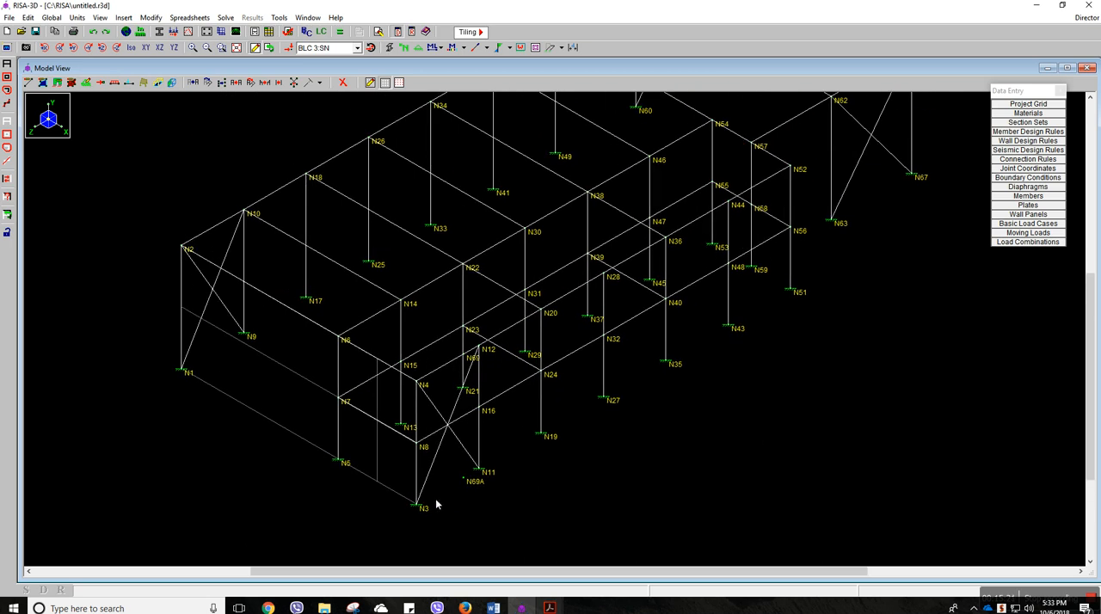
middle_drag(789, 237, 766, 319)
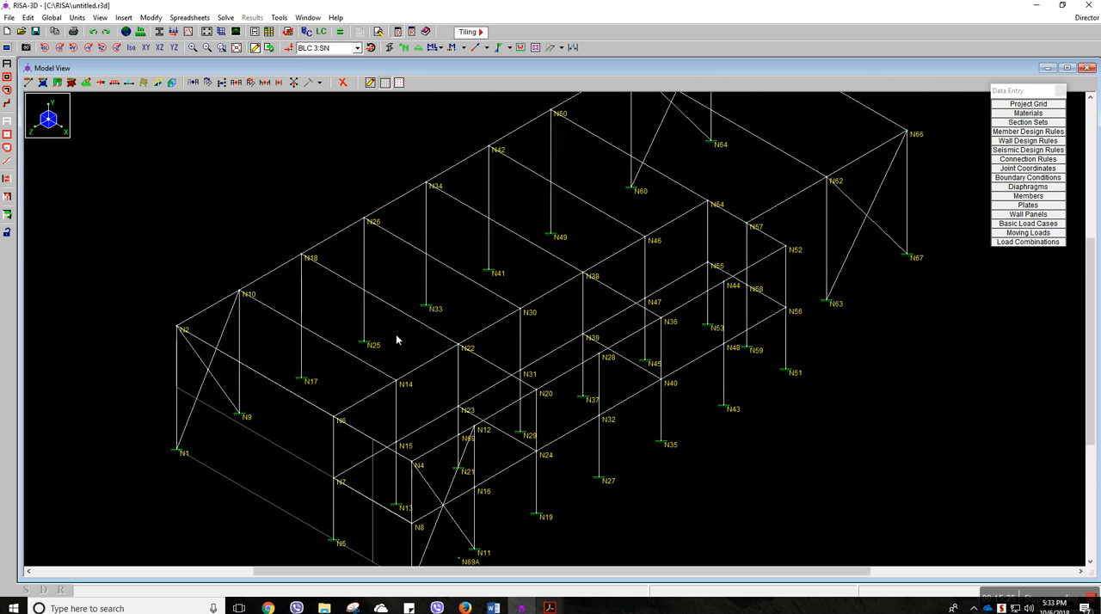
middle_drag(372, 345, 411, 367)
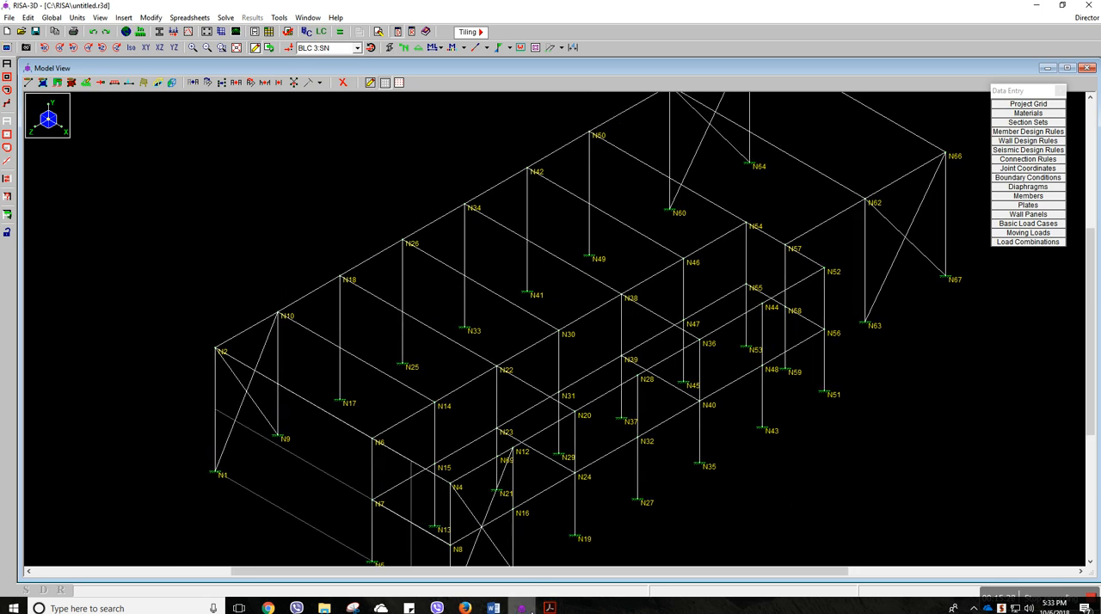
mouse_move(548, 608)
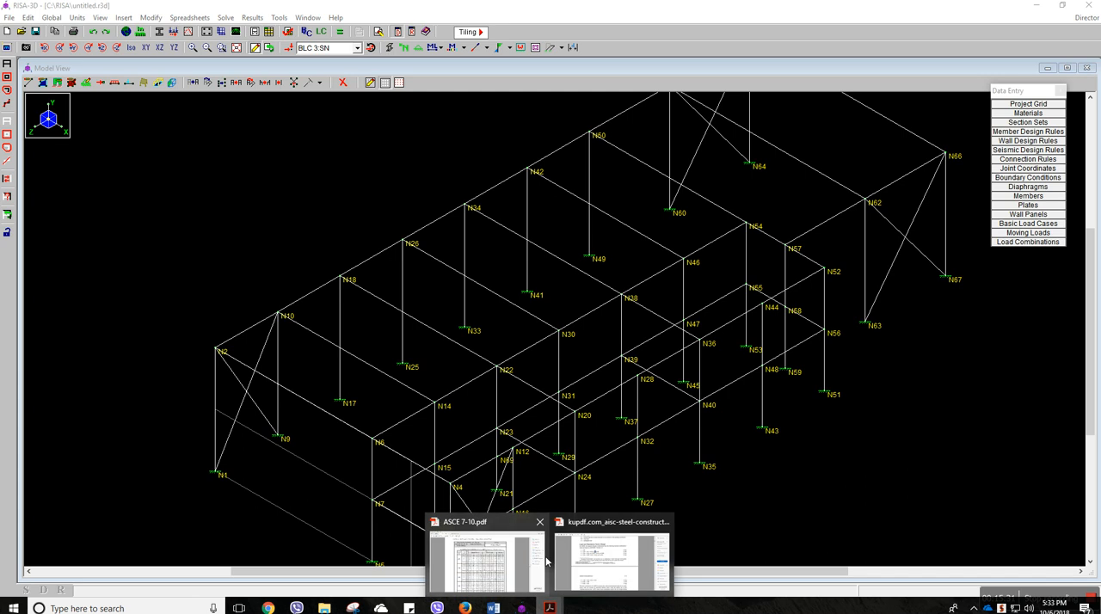
click(528, 565)
scroll(527, 533, down, 5)
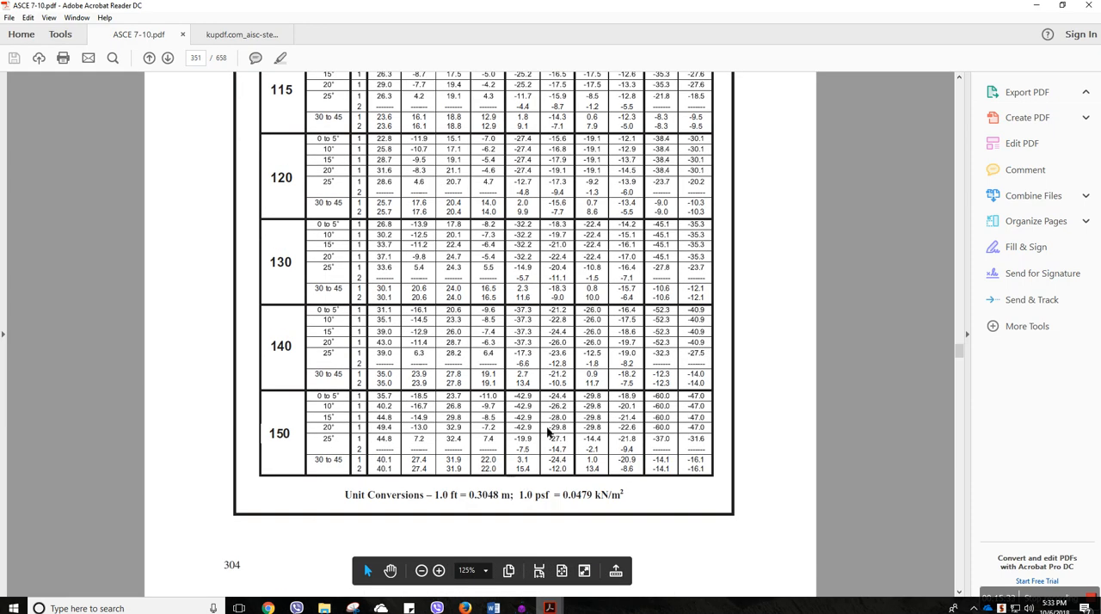
ctrl+scroll(553, 405, down, 3)
scroll(553, 405, up, 5)
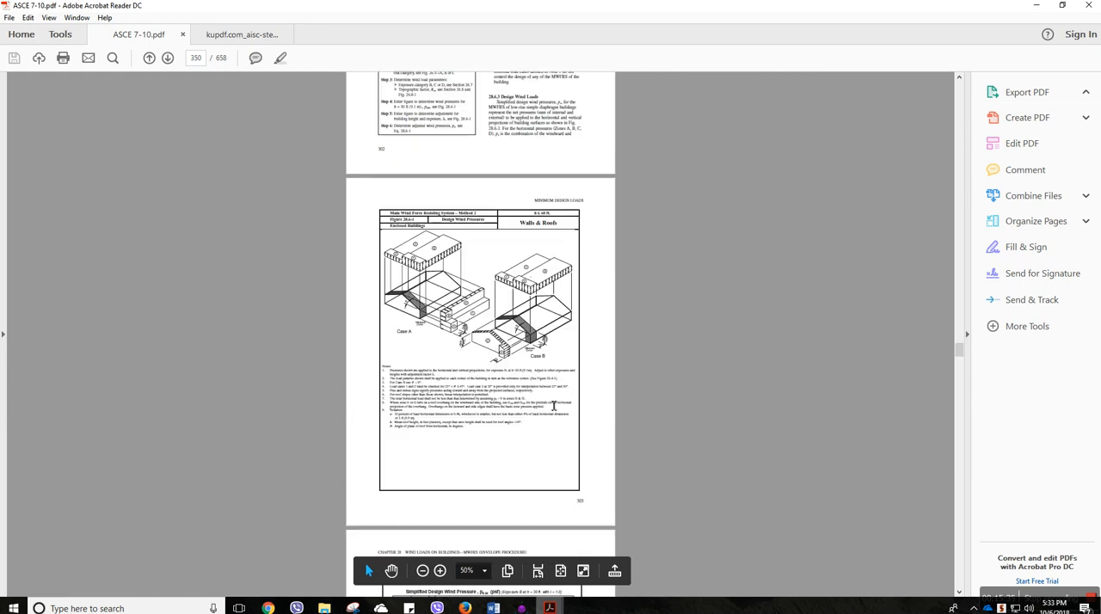
ctrl+scroll(467, 326, up, 3)
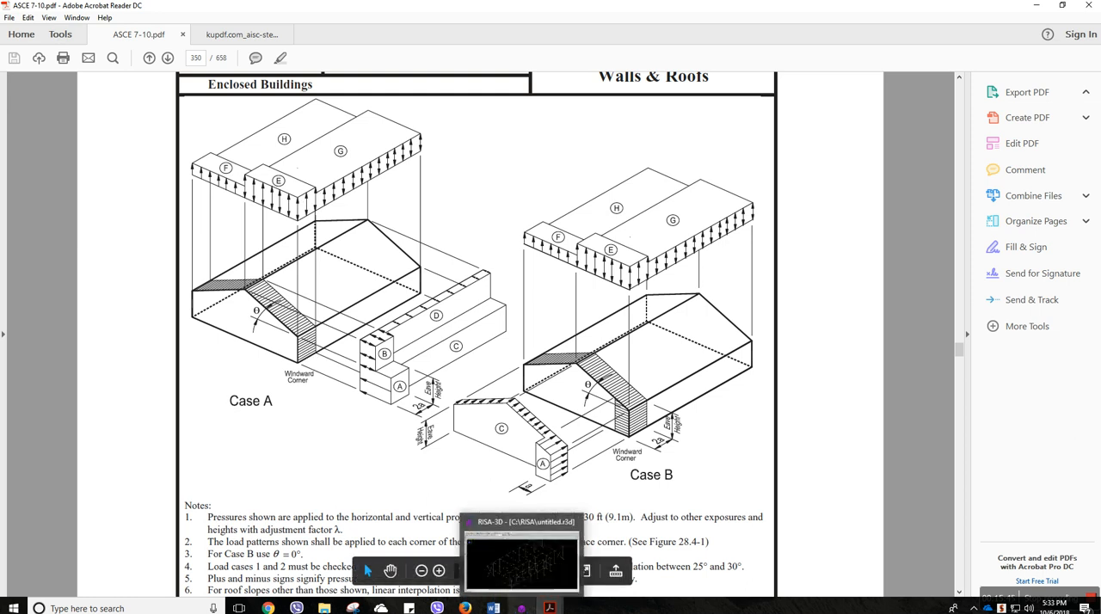
Return to RISA-3D, check the members' I and J ends across the roof framing, and turn the end display off again
click(521, 608)
scroll(427, 434, down, 2)
scroll(478, 407, up, 1)
scroll(483, 430, down, 1)
scroll(499, 408, up, 1)
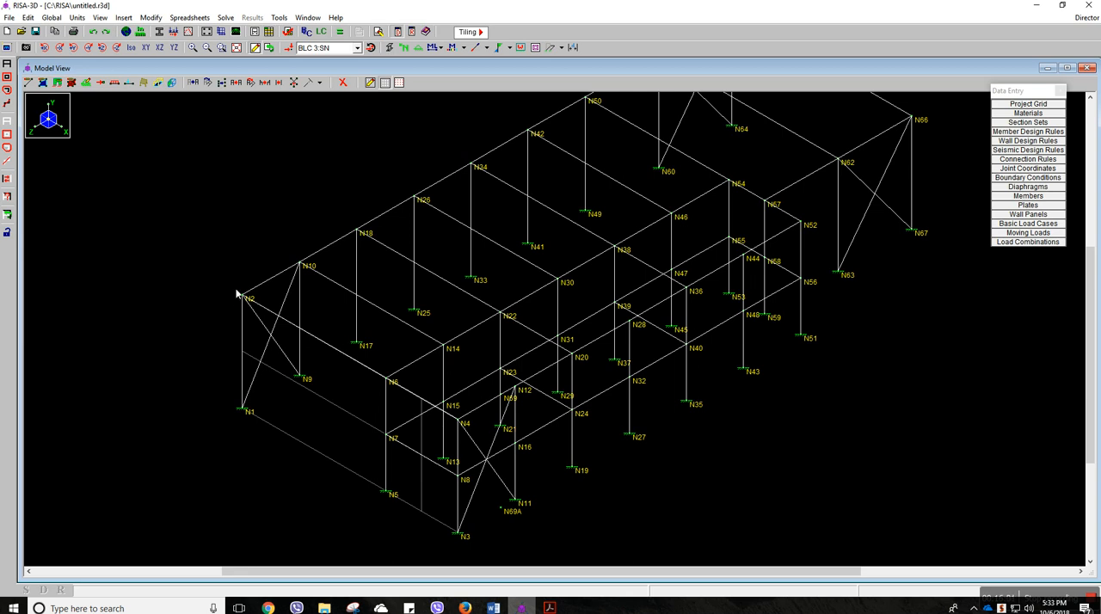
scroll(360, 382, up, 1)
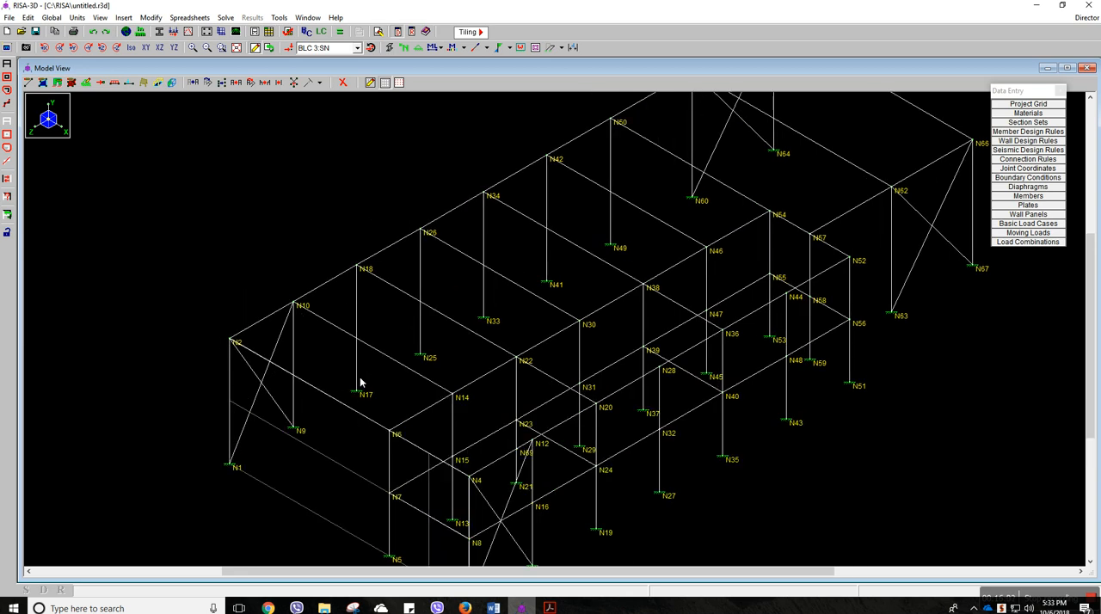
scroll(360, 382, up, 1)
middle_drag(360, 382, 369, 305)
click(487, 48)
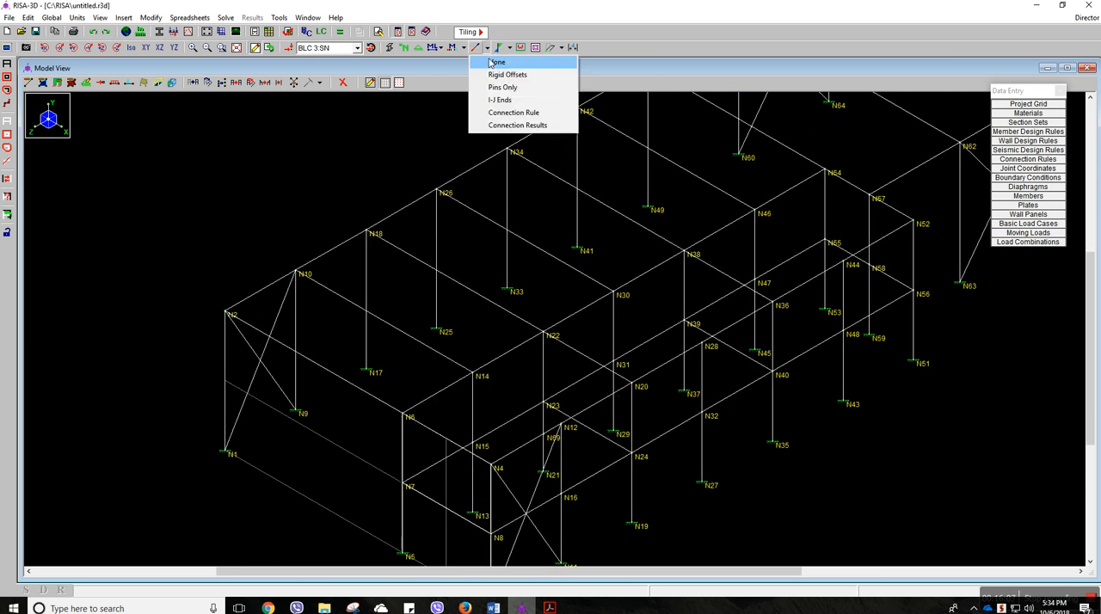
click(498, 100)
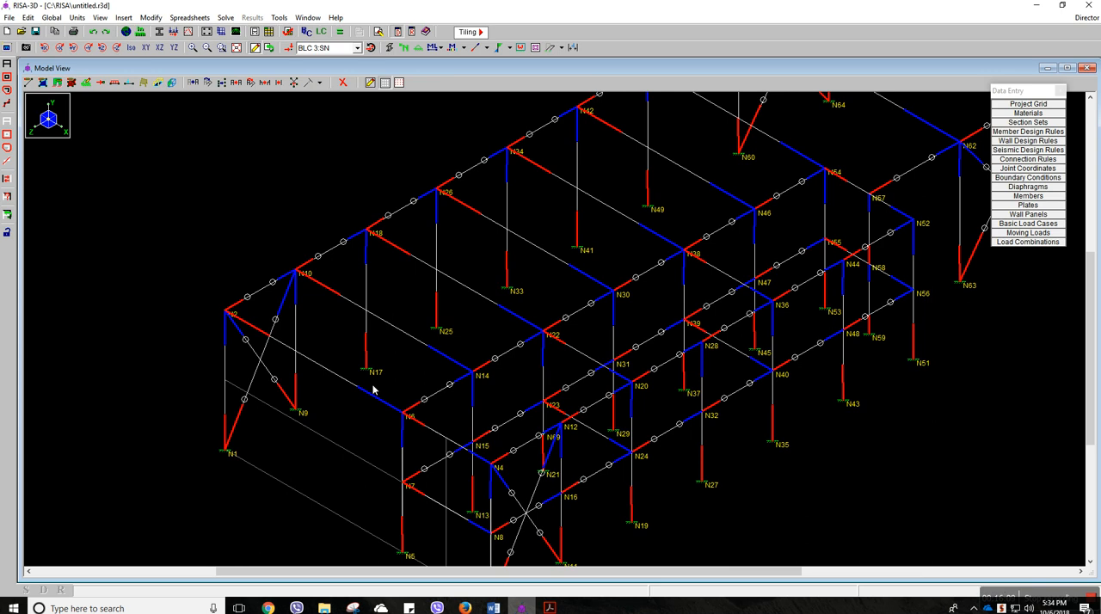
click(486, 48)
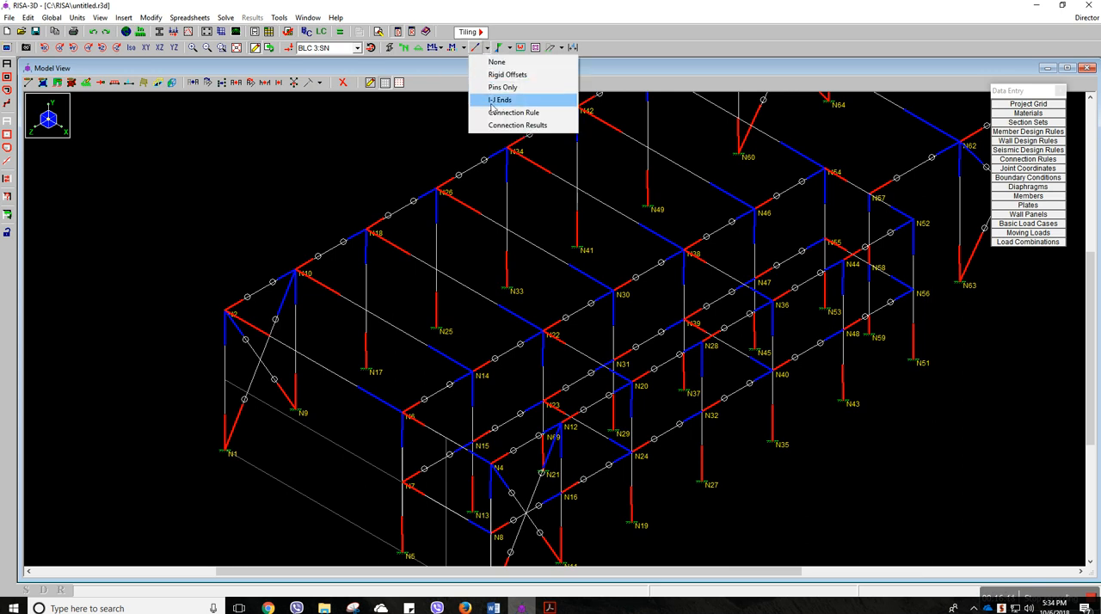
click(497, 63)
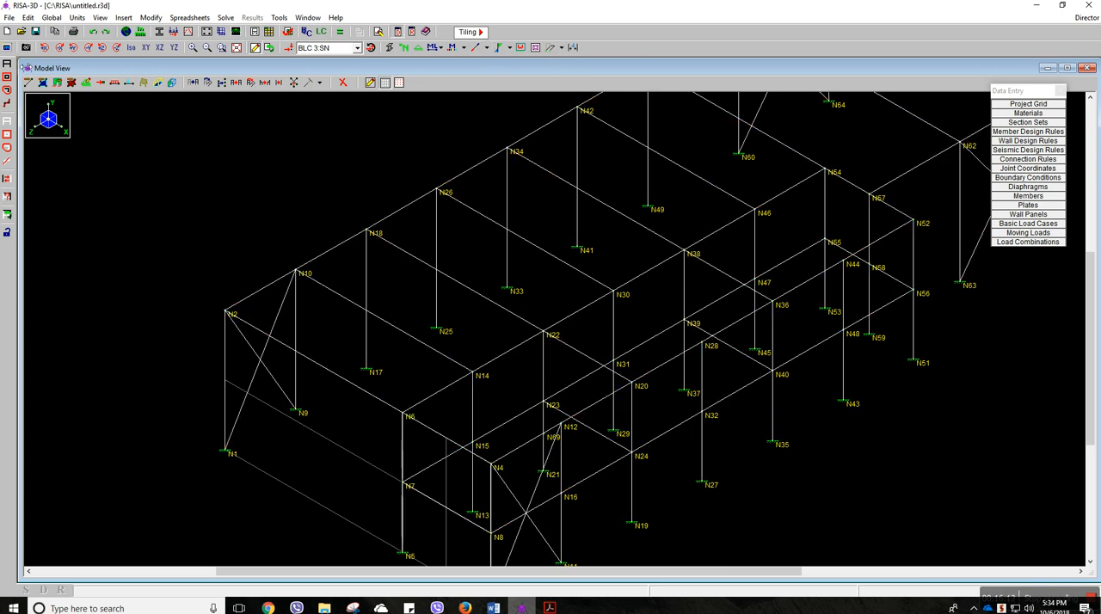
Add joints at 33 ft along the roof beams starting at N2, N50 and N65 without actually splitting the physical members
click(41, 84)
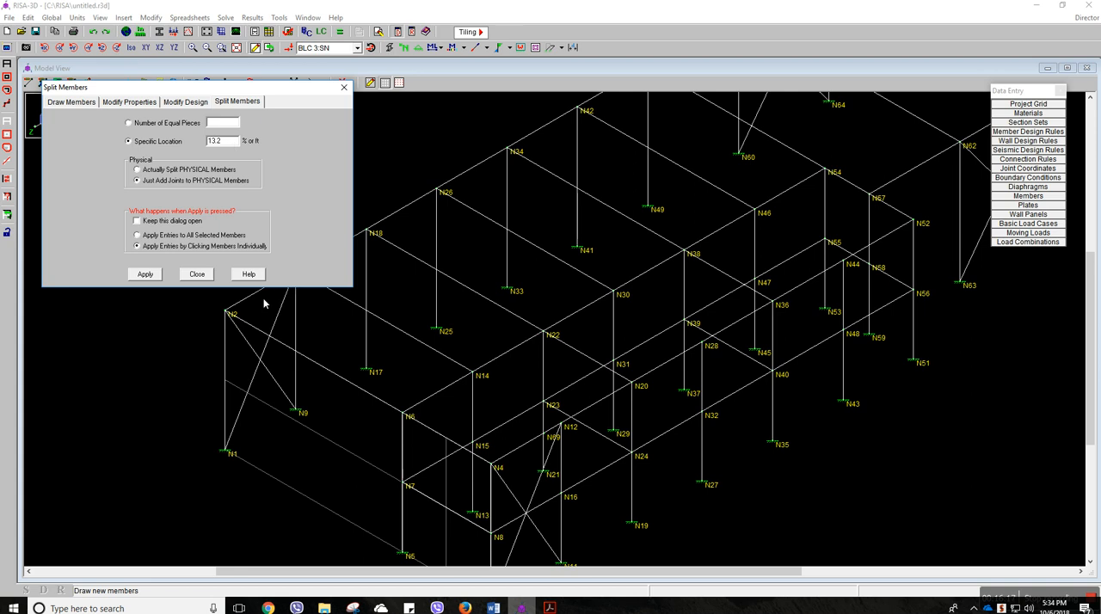
click(344, 87)
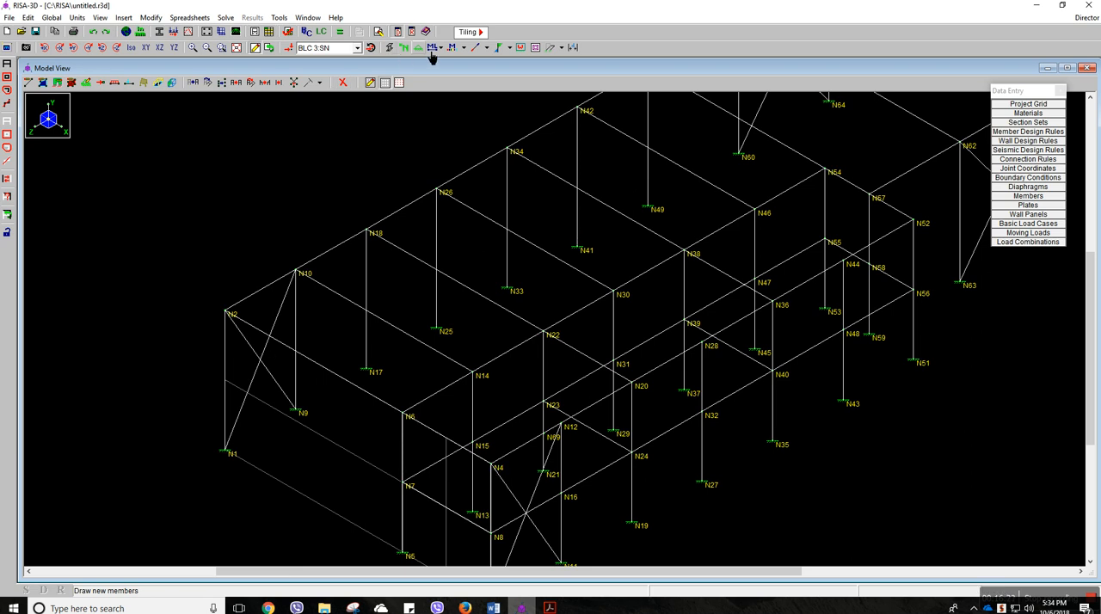
click(31, 86)
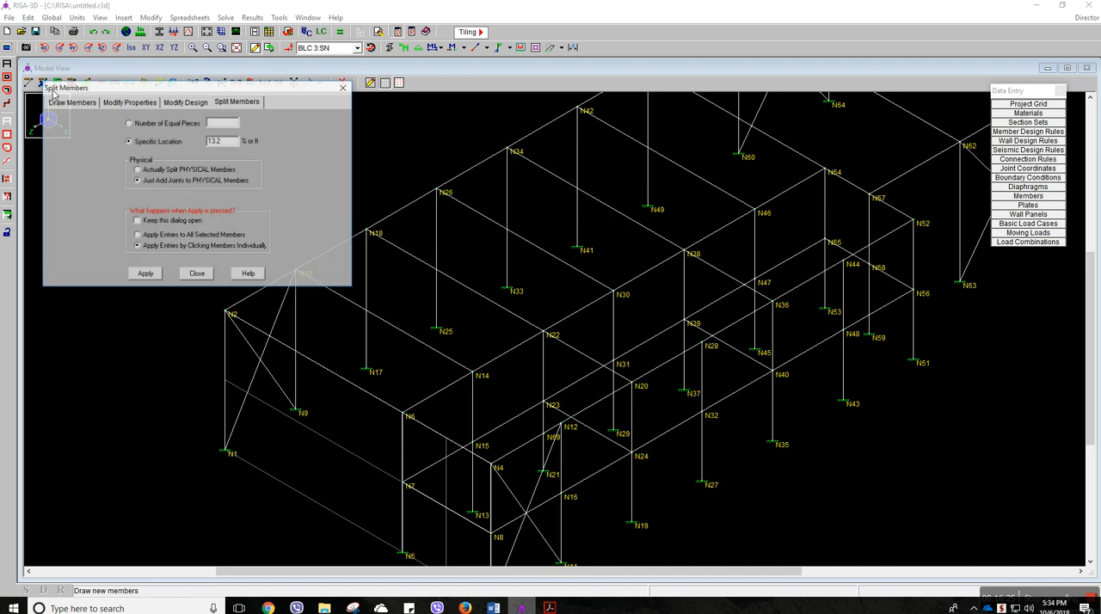
drag(233, 146, 210, 145)
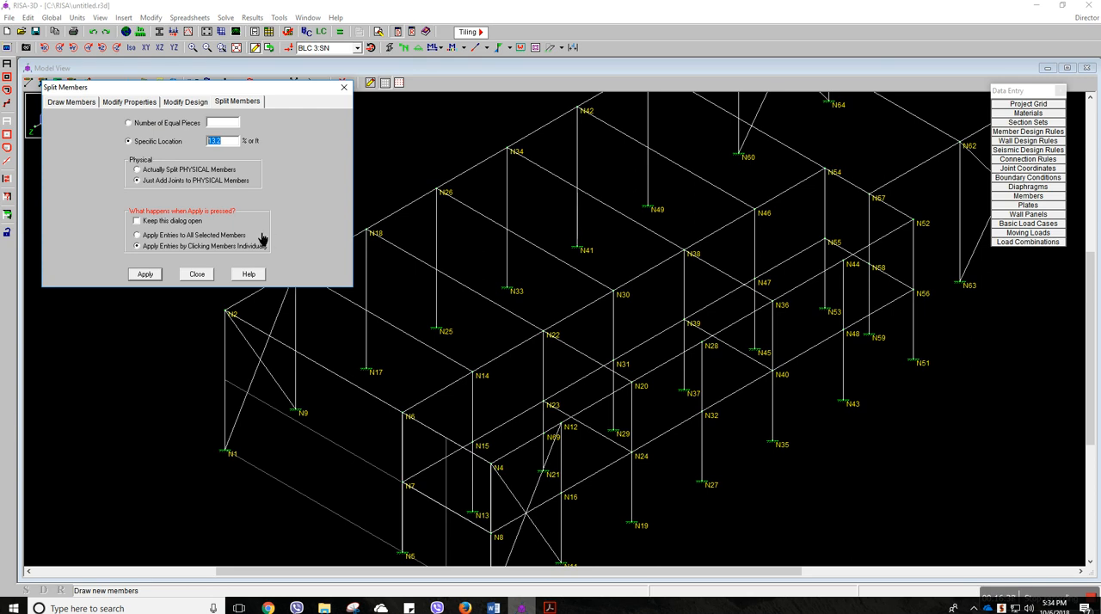
text(33)
click(146, 273)
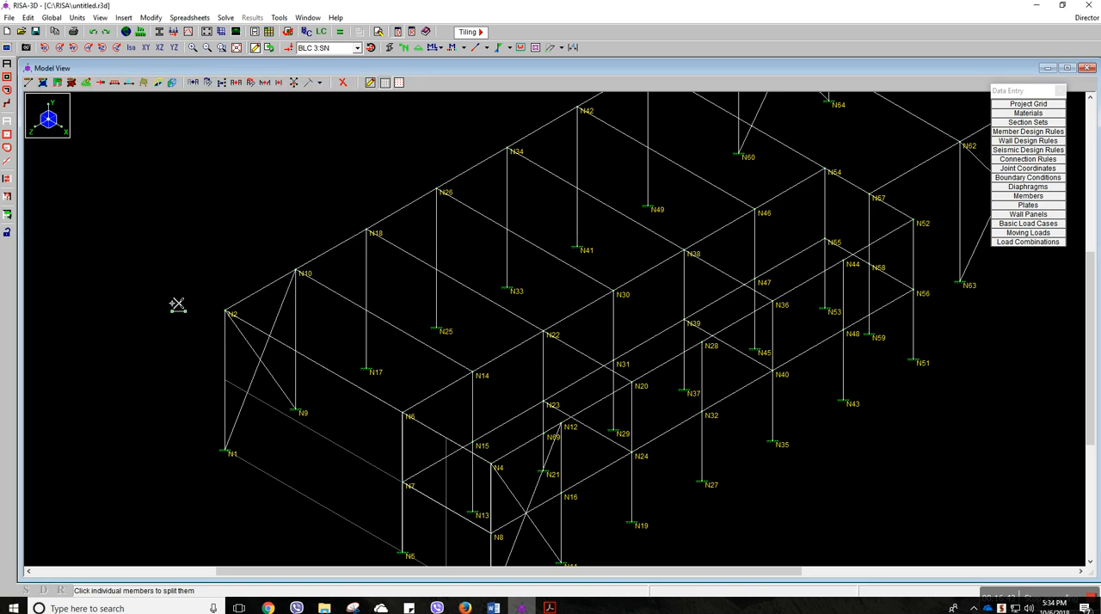
click(364, 391)
middle_drag(489, 299, 434, 372)
middle_drag(593, 216, 521, 287)
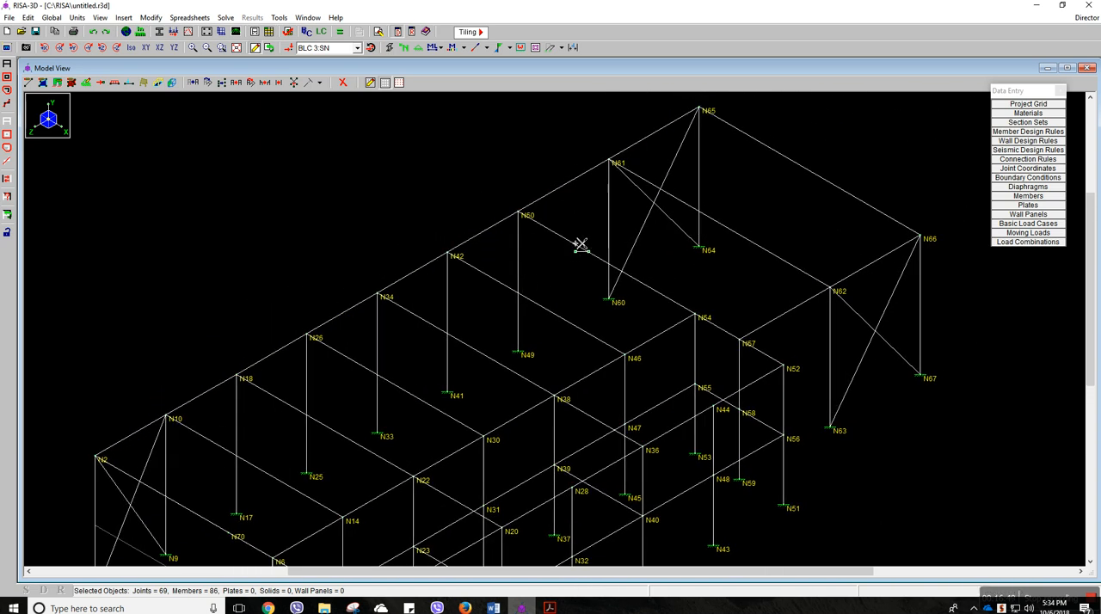
click(764, 148)
scroll(734, 200, down, 1)
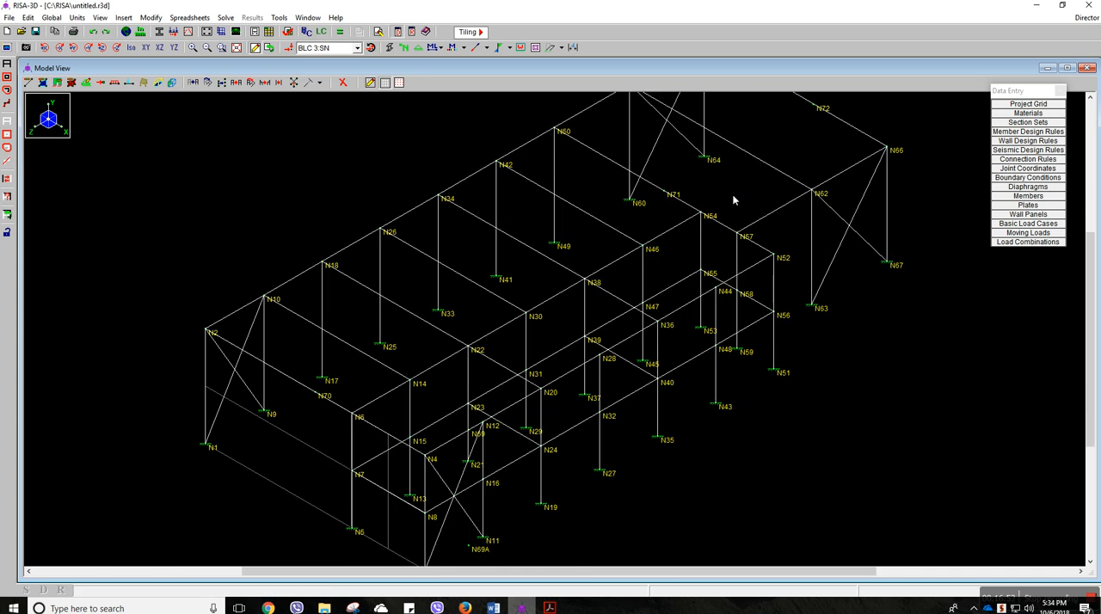
middle_drag(354, 432, 486, 335)
scroll(463, 419, up, 2)
scroll(464, 391, up, 1)
middle_drag(460, 401, 462, 325)
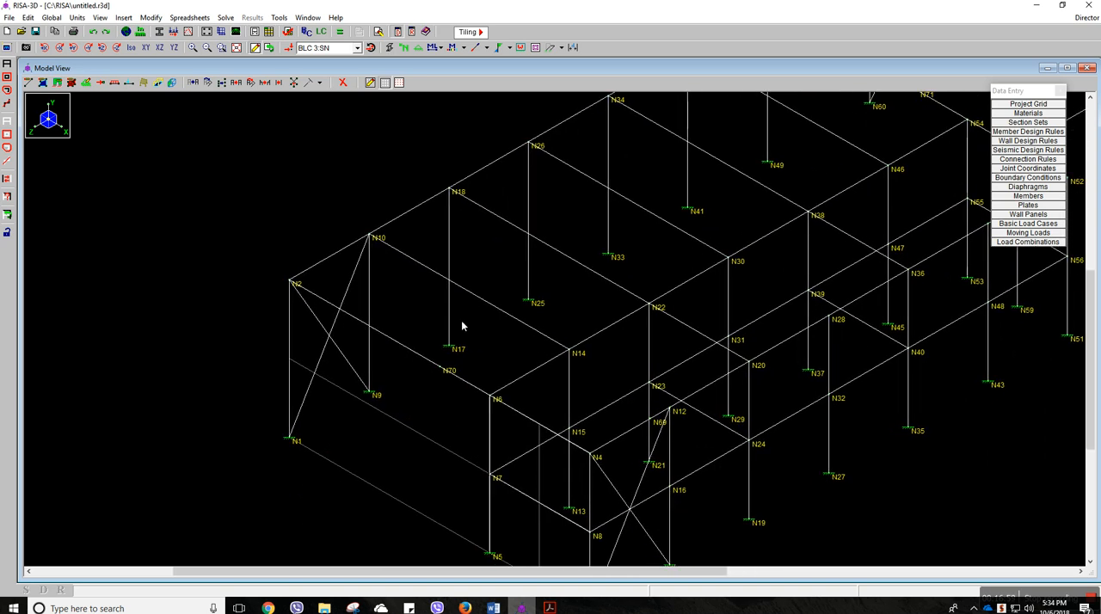
scroll(460, 376, up, 1)
middle_drag(589, 471, 569, 423)
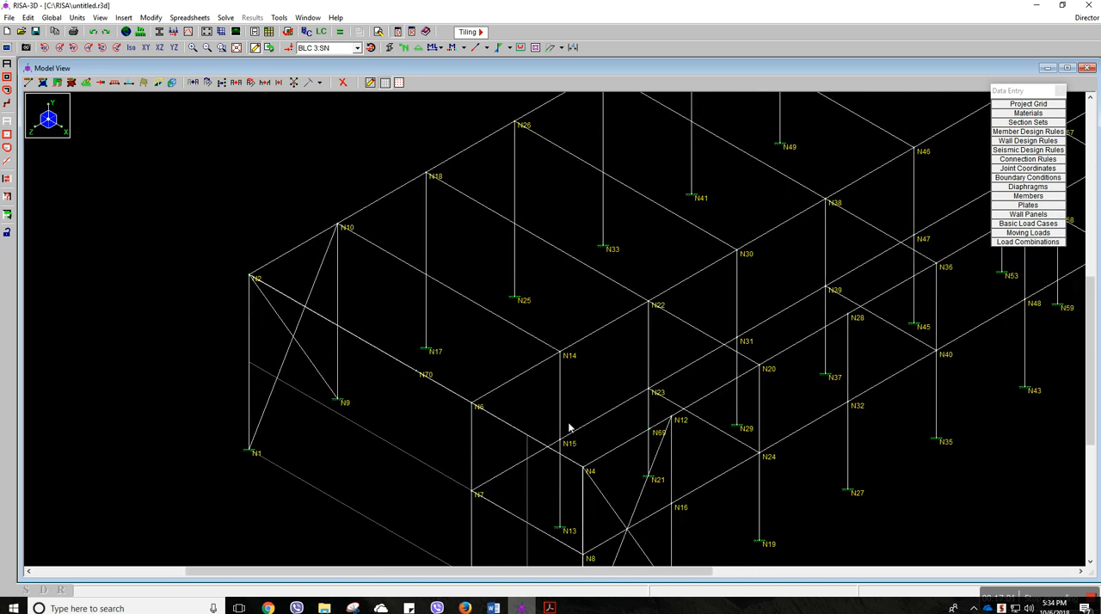
middle_drag(634, 434, 592, 371)
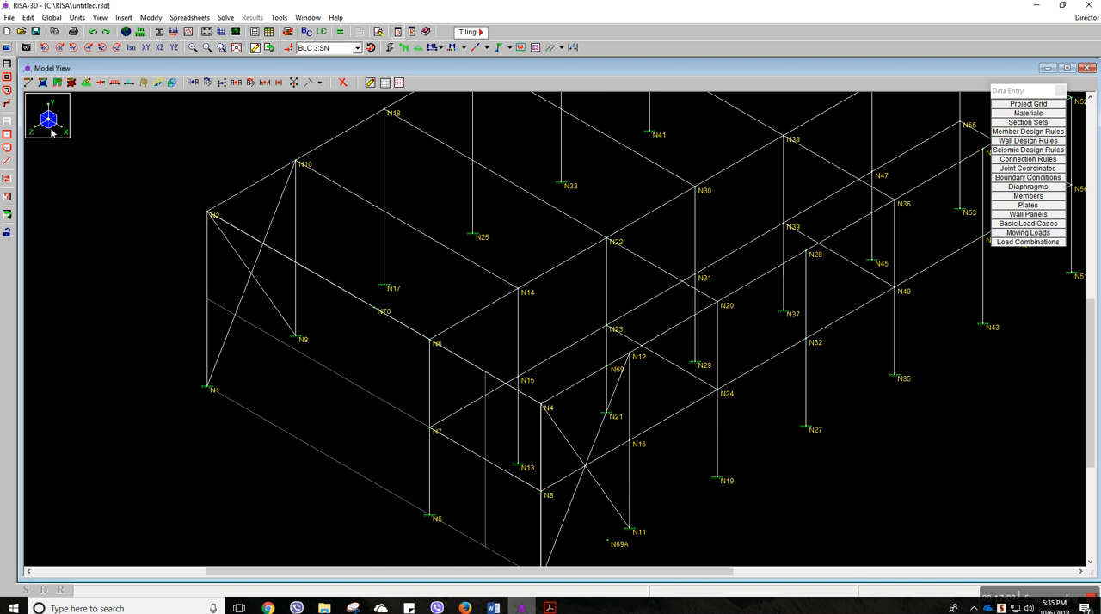
click(7, 122)
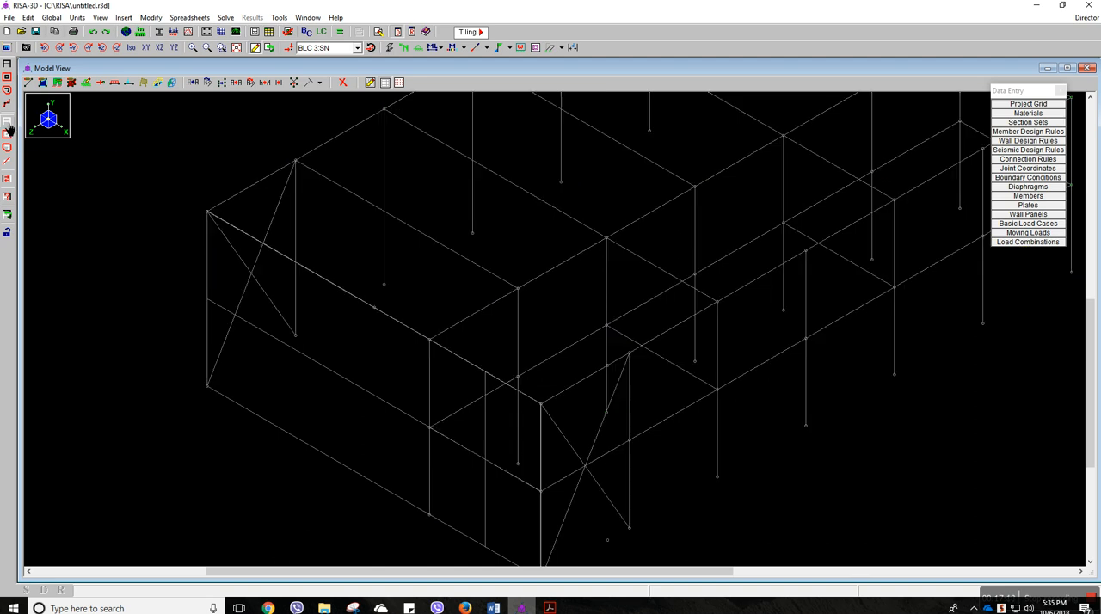
click(374, 307)
middle_drag(426, 282, 382, 332)
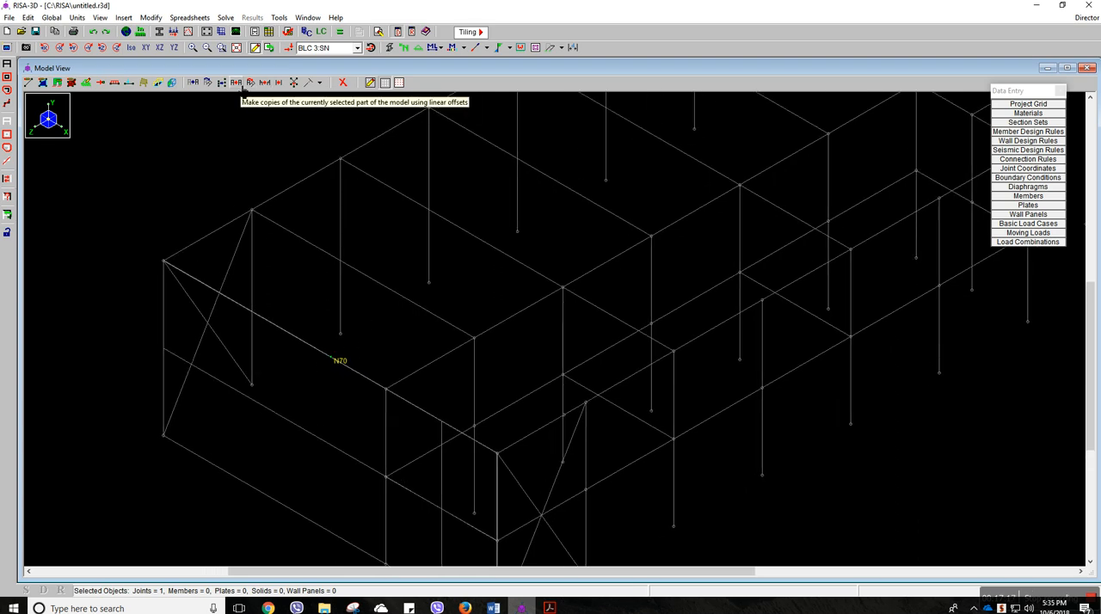
click(247, 84)
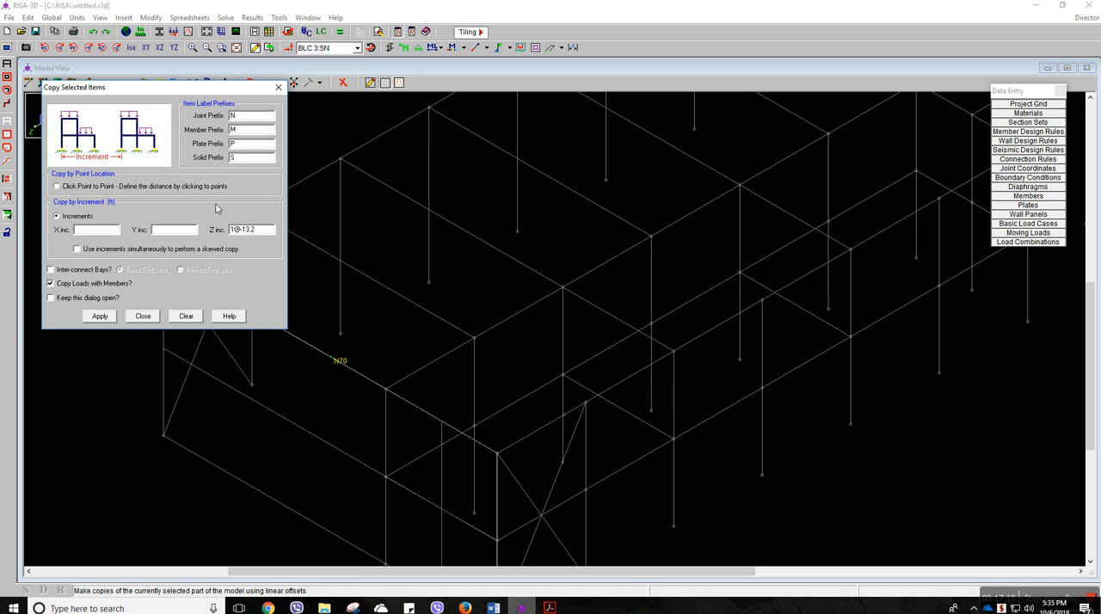
click(259, 233)
click(99, 316)
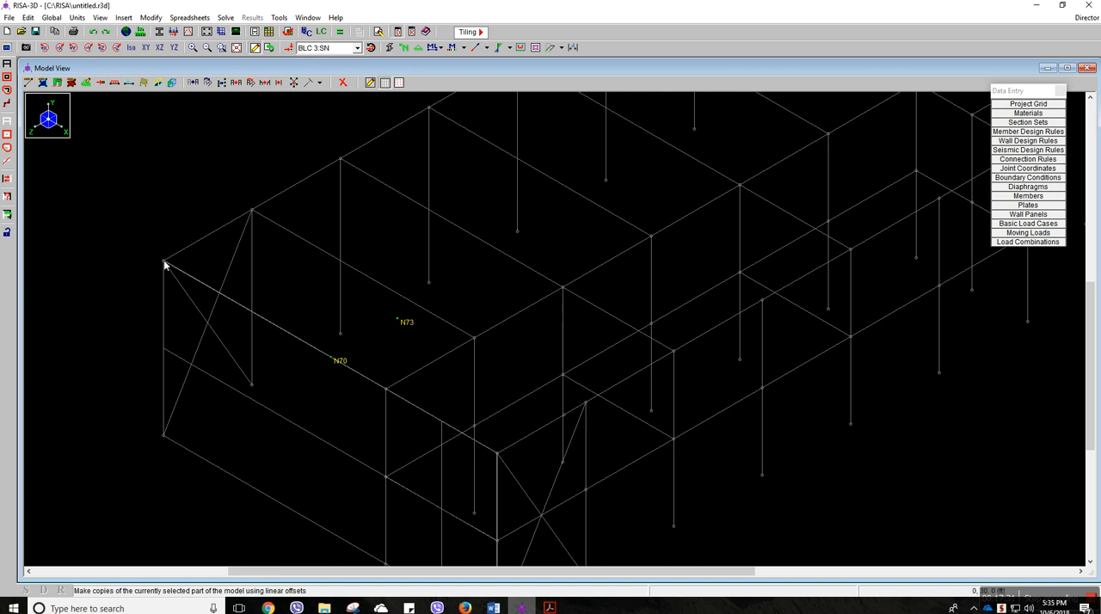
click(9, 123)
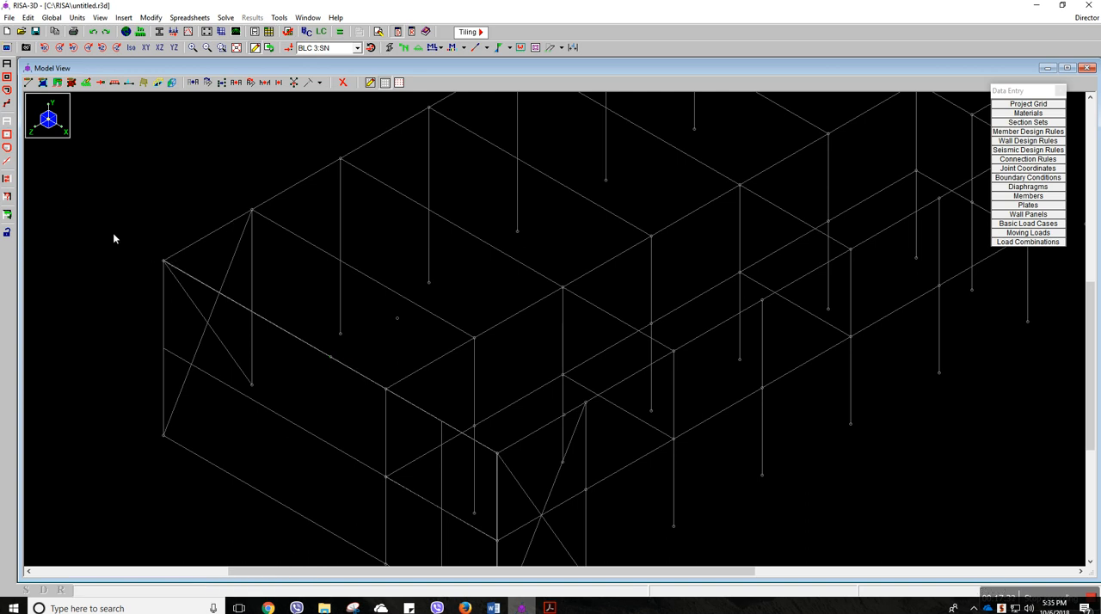
click(163, 261)
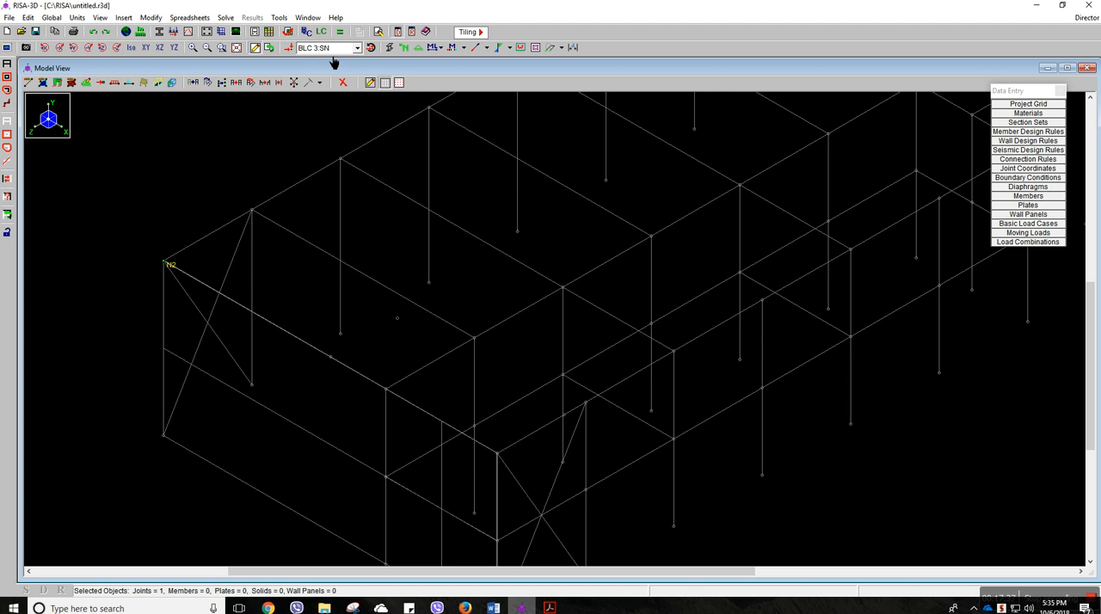
click(246, 83)
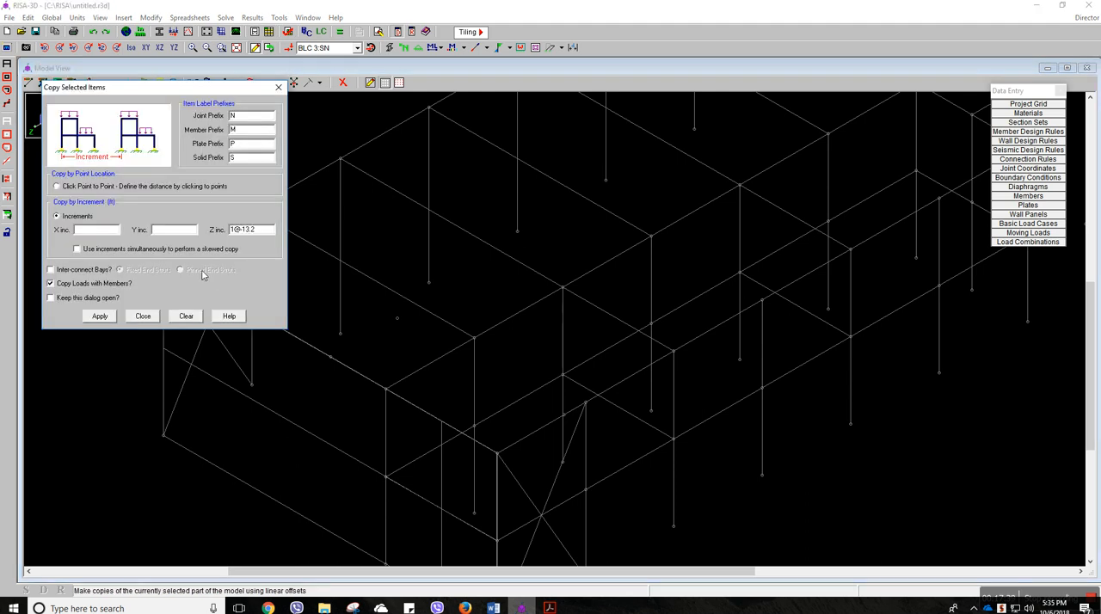
click(99, 316)
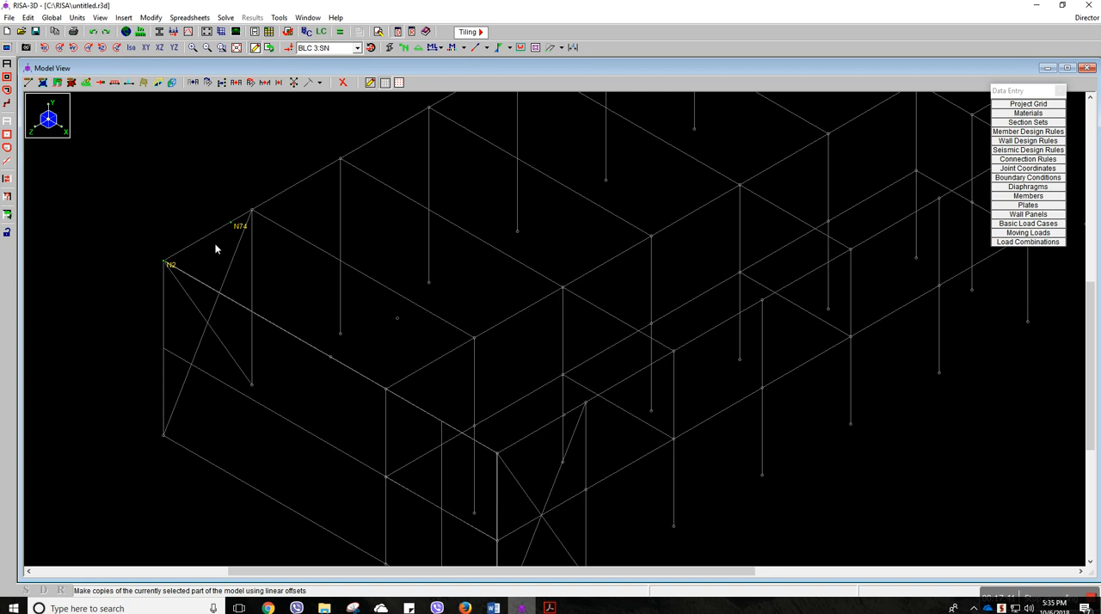
Clear the selection and select joints N4, N69, N69A and N3, which bound the wall's corner wind zone
scroll(209, 197, down, 4)
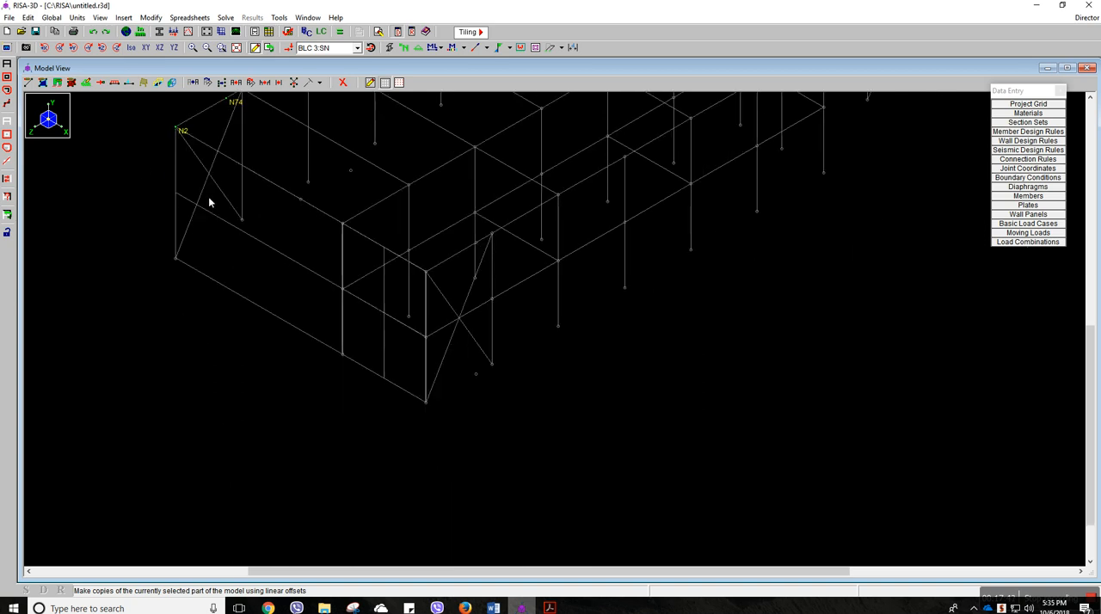
middle_drag(293, 148, 267, 299)
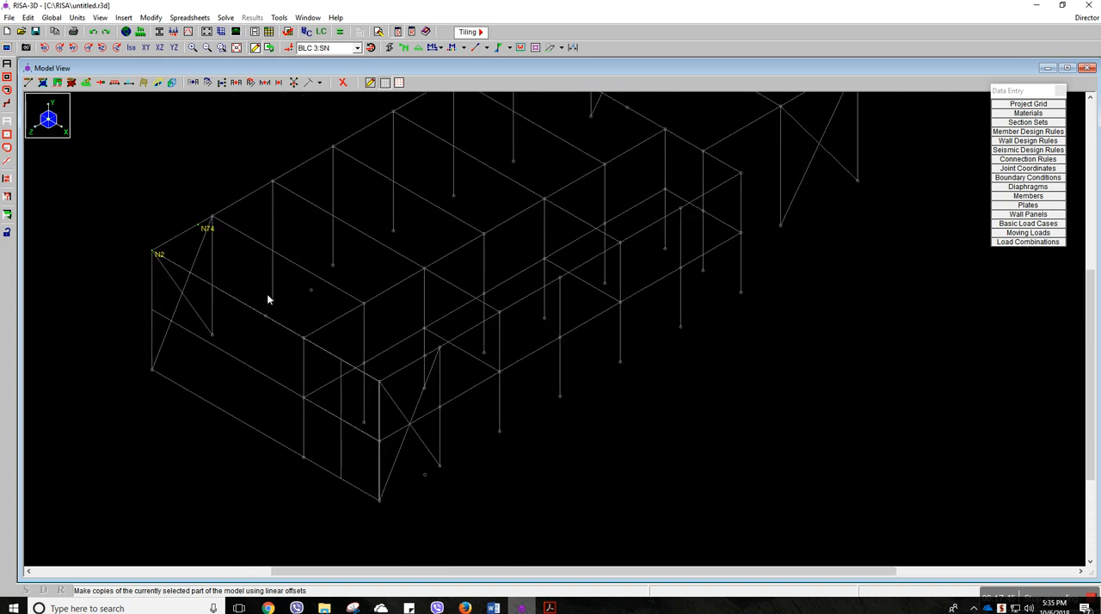
middle_drag(392, 227, 372, 271)
scroll(373, 272, down, 1)
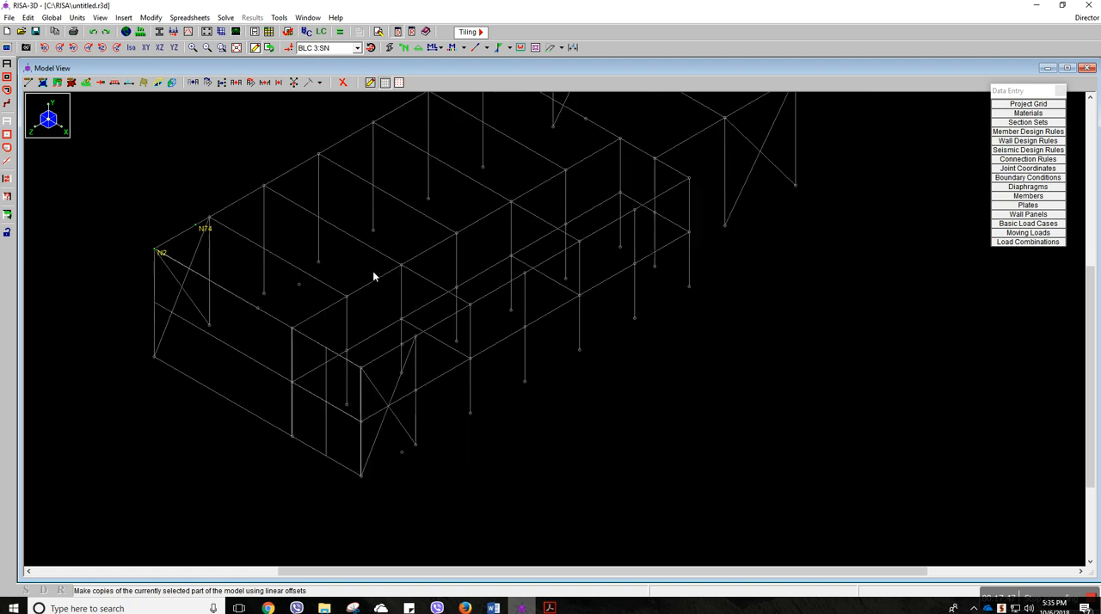
middle_drag(392, 225, 392, 259)
scroll(392, 259, down, 1)
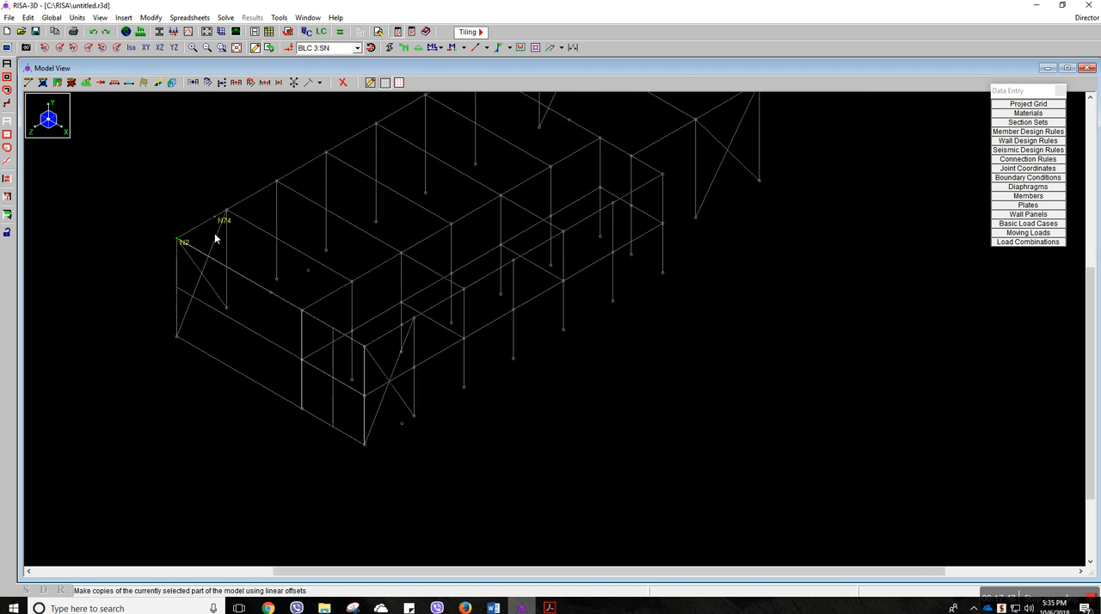
middle_drag(339, 216, 314, 266)
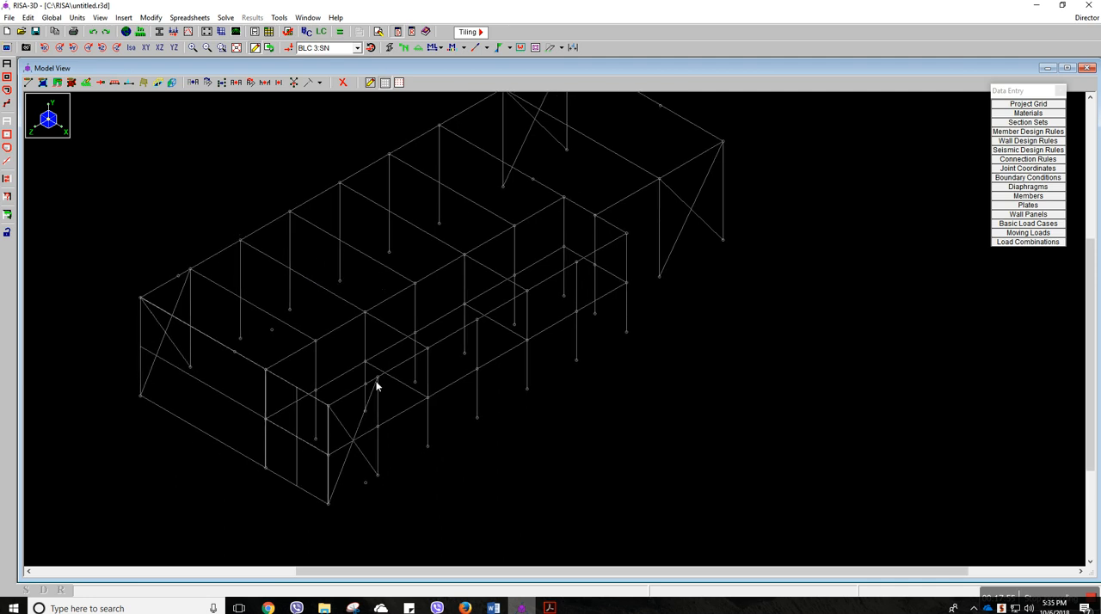
middle_drag(344, 418, 349, 398)
scroll(349, 398, up, 3)
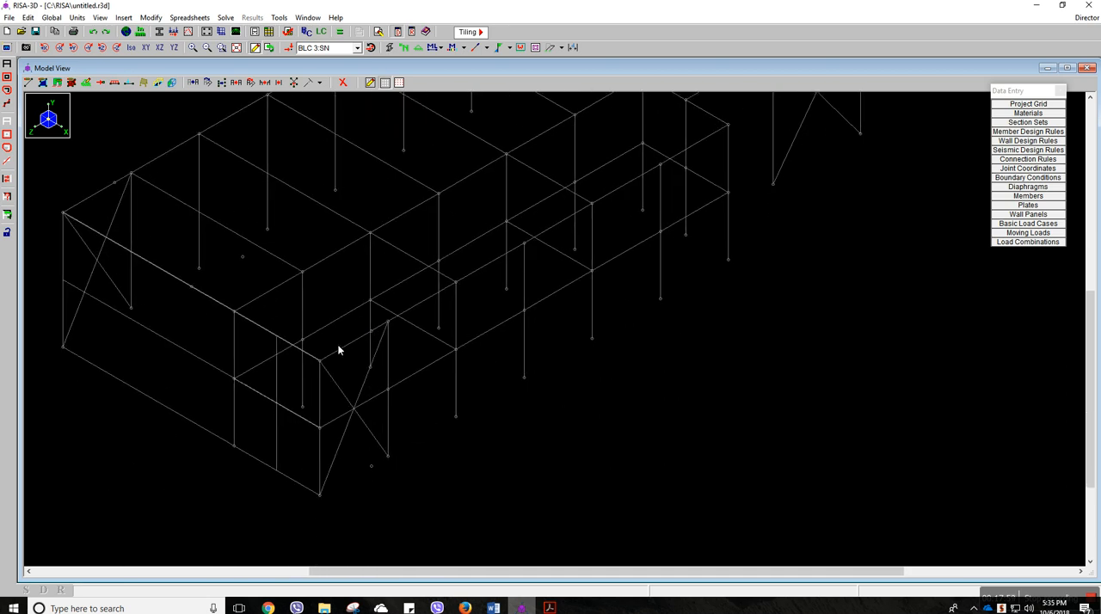
click(320, 361)
click(374, 335)
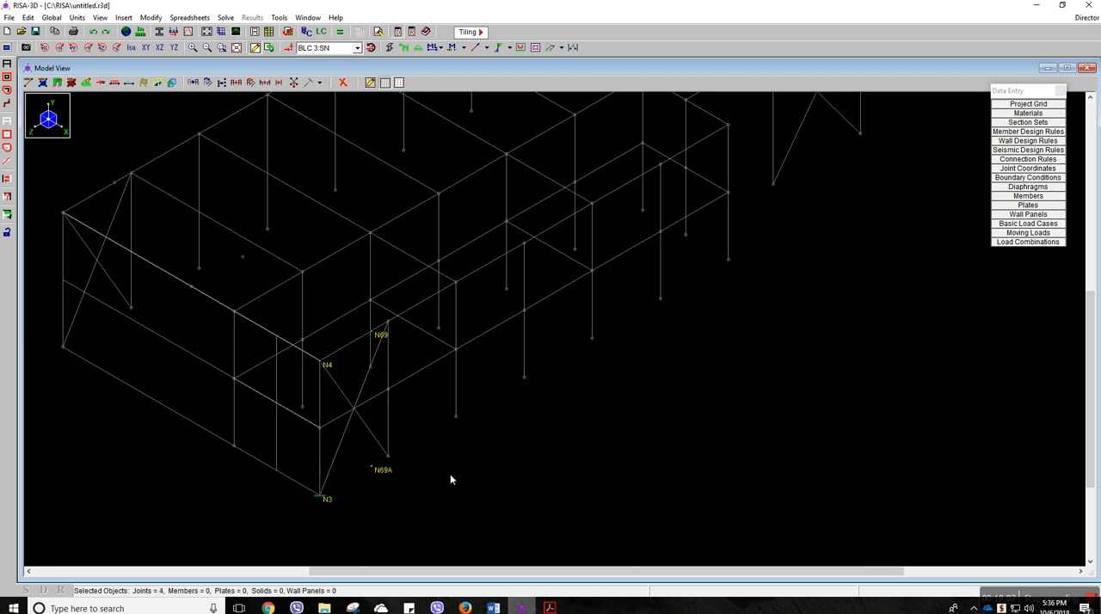
Switch to the ASCE 7-10 PDF and examine the 115 mph rows of the simplified design wind pressure table on page 351
click(546, 608)
click(486, 550)
ctrl+scroll(481, 442, down, 4)
scroll(481, 440, down, 10)
ctrl+scroll(484, 440, up, 3)
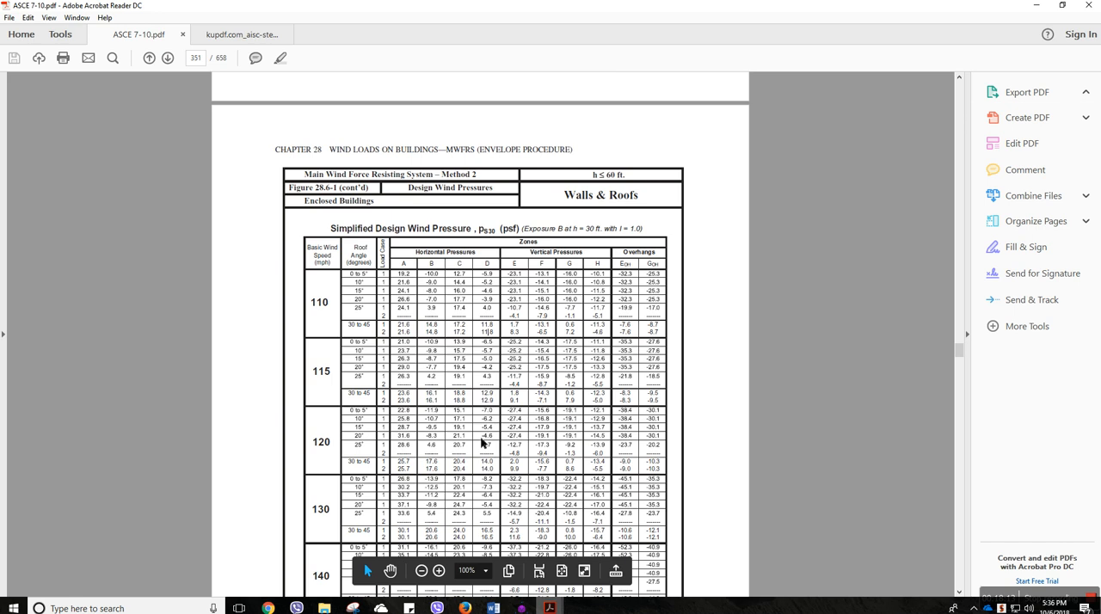
drag(386, 324, 393, 323)
click(392, 328)
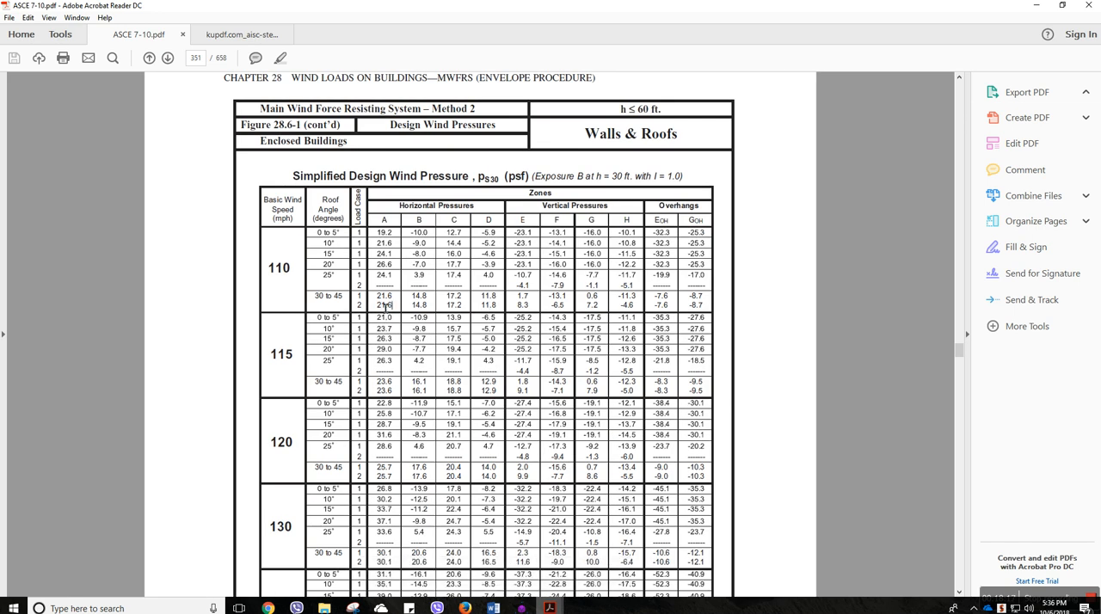
mouse_move(379, 329)
mouse_down()
mouse_move(381, 316)
mouse_move(392, 321)
mouse_up()
click(398, 320)
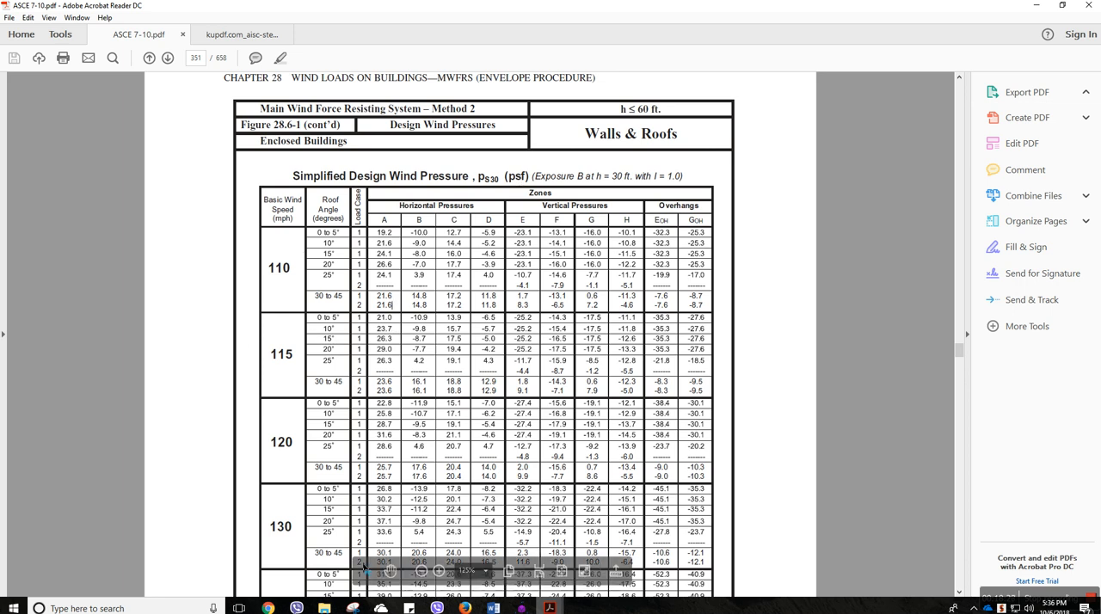
mouse_move(551, 608)
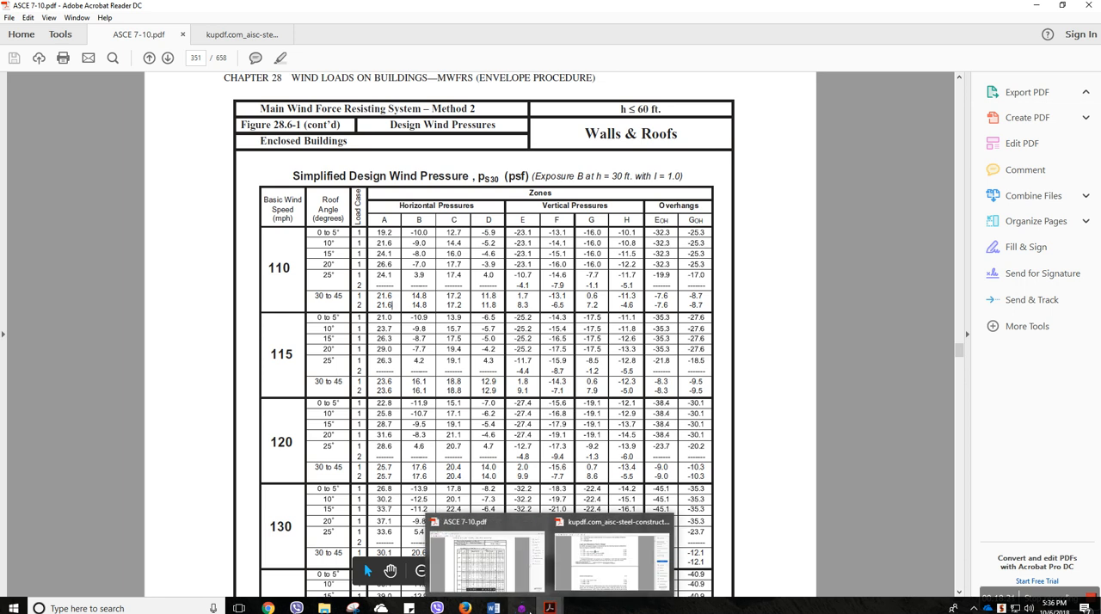
Return to RISA-3D and set up a two-way member area load in load case 4: WLx, direction X, magnitude -21 psf
click(522, 608)
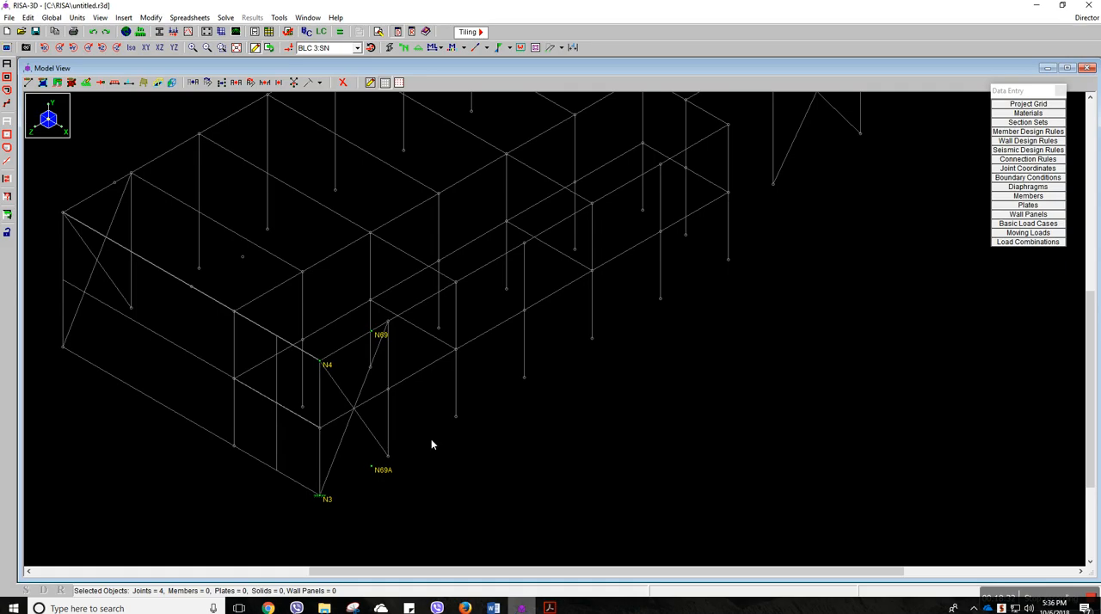
middle_drag(432, 439, 433, 399)
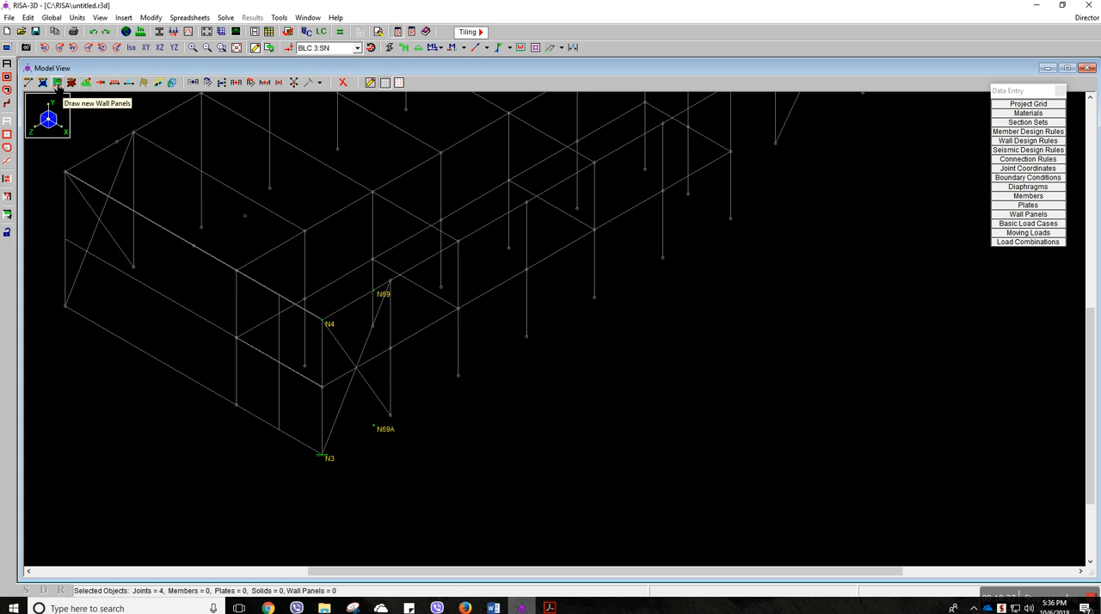
click(123, 17)
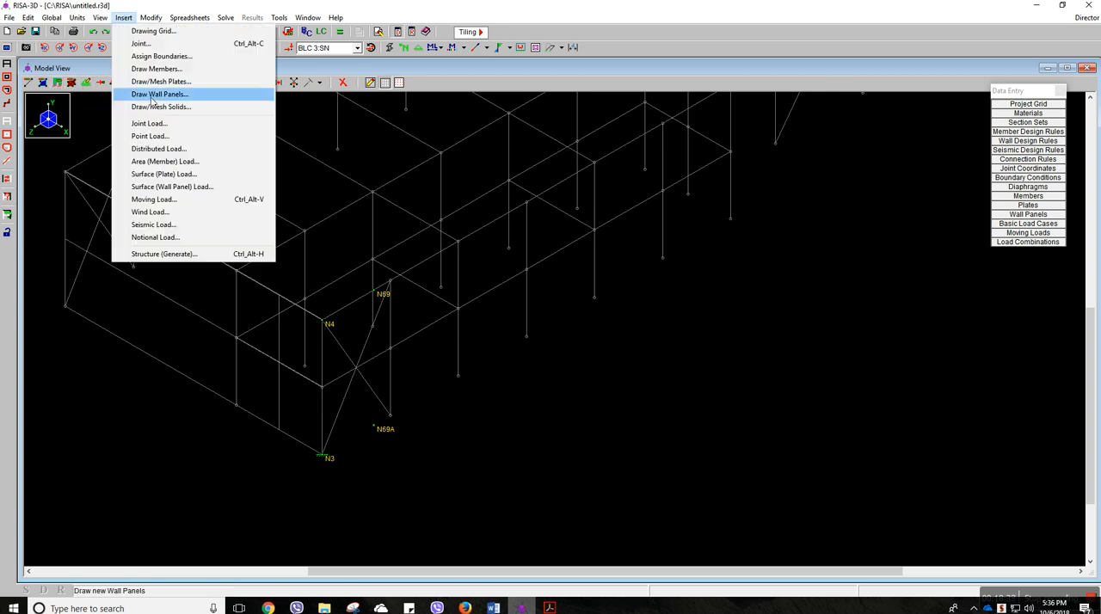
click(160, 161)
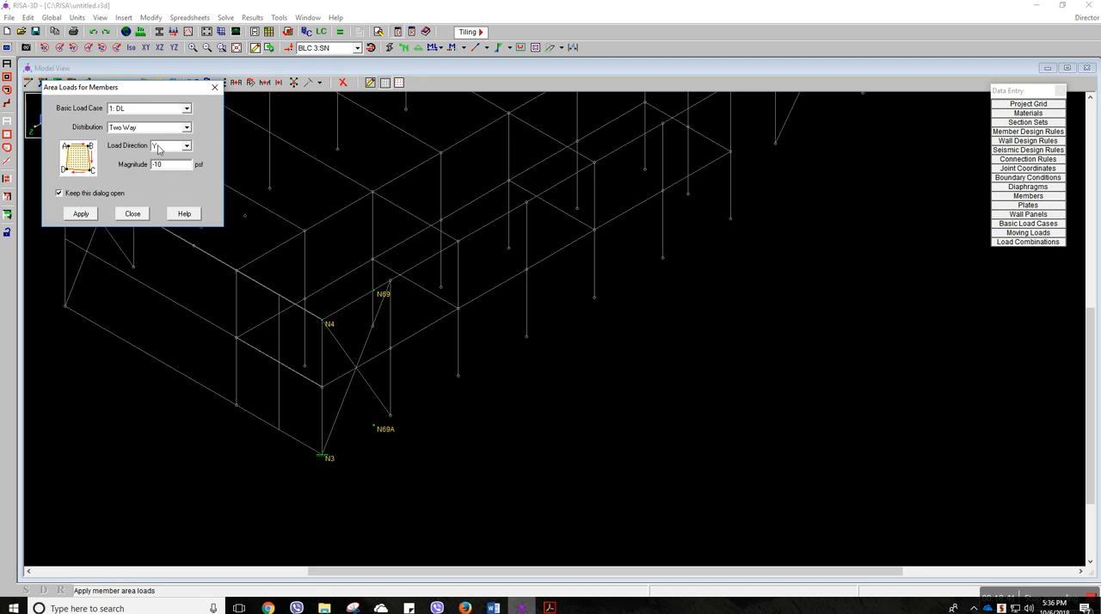
drag(161, 89, 194, 103)
click(199, 163)
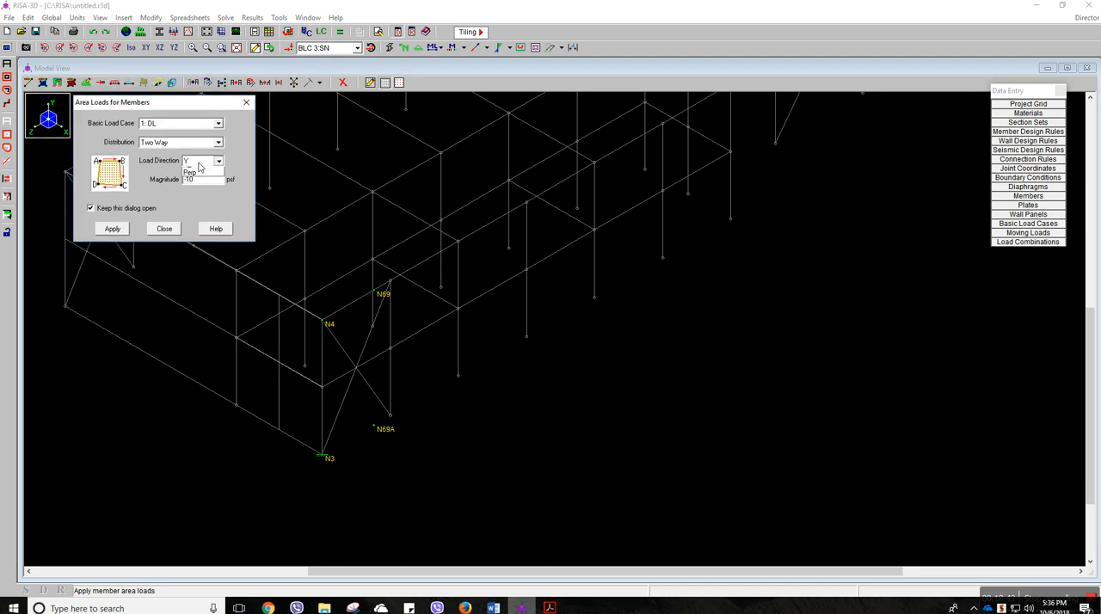
click(187, 125)
click(182, 124)
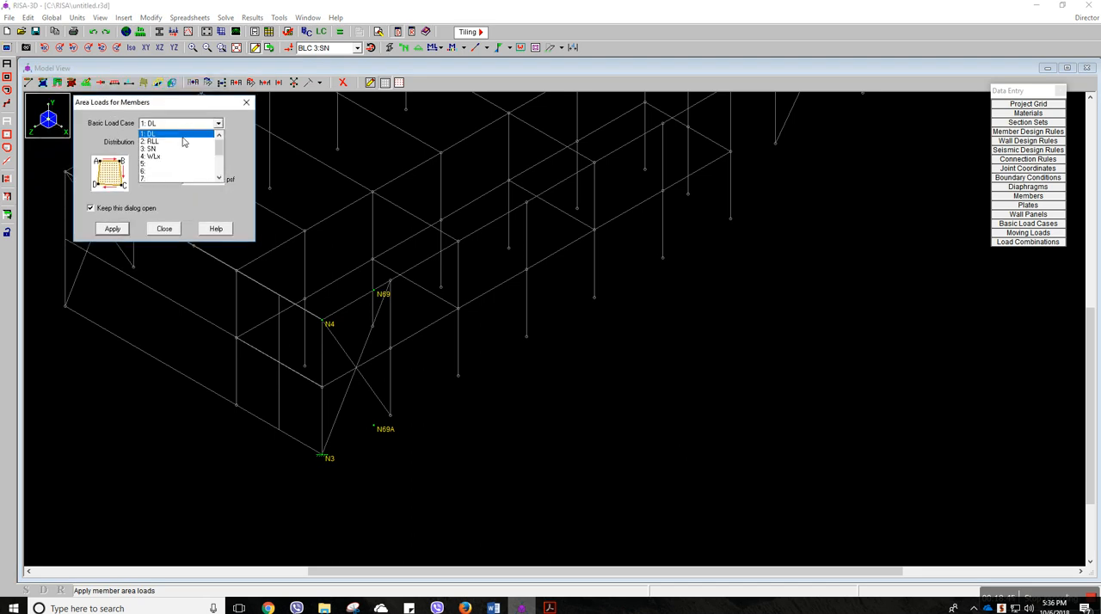
click(176, 156)
click(204, 163)
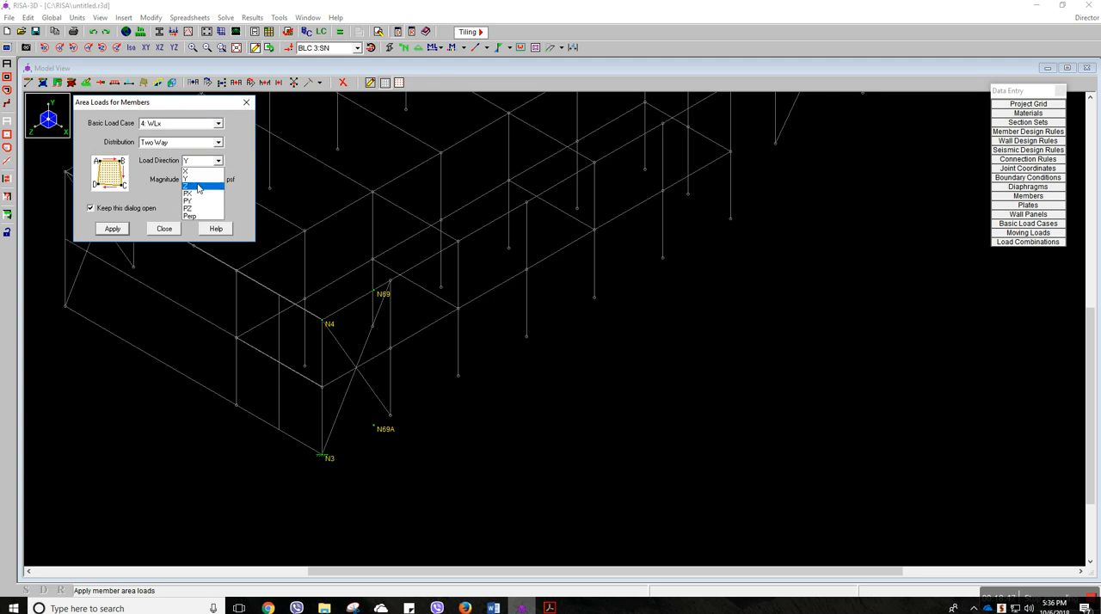
click(198, 171)
click(201, 182)
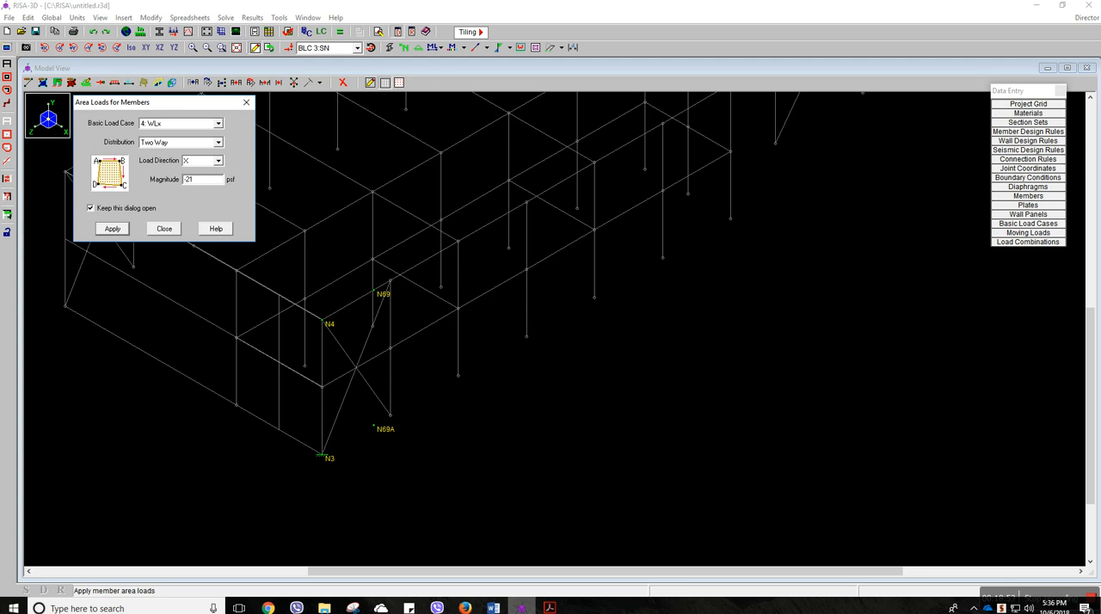
Apply the area load to the wall zone bounded by N4, N69, N69A and N3, hide the load display and exit the command
click(118, 230)
click(120, 232)
click(324, 321)
click(373, 292)
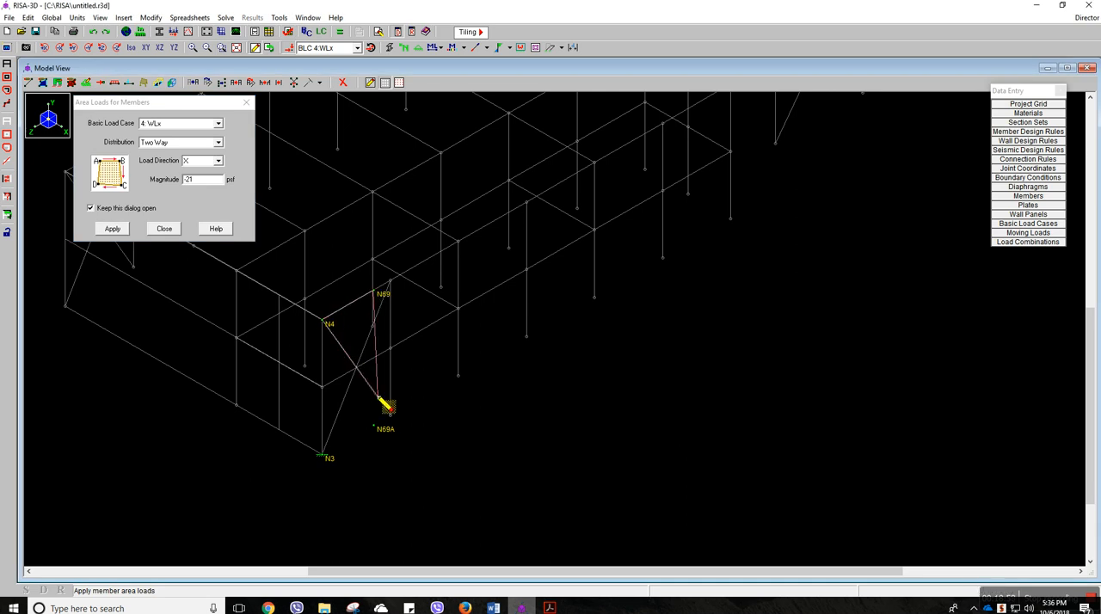
click(374, 421)
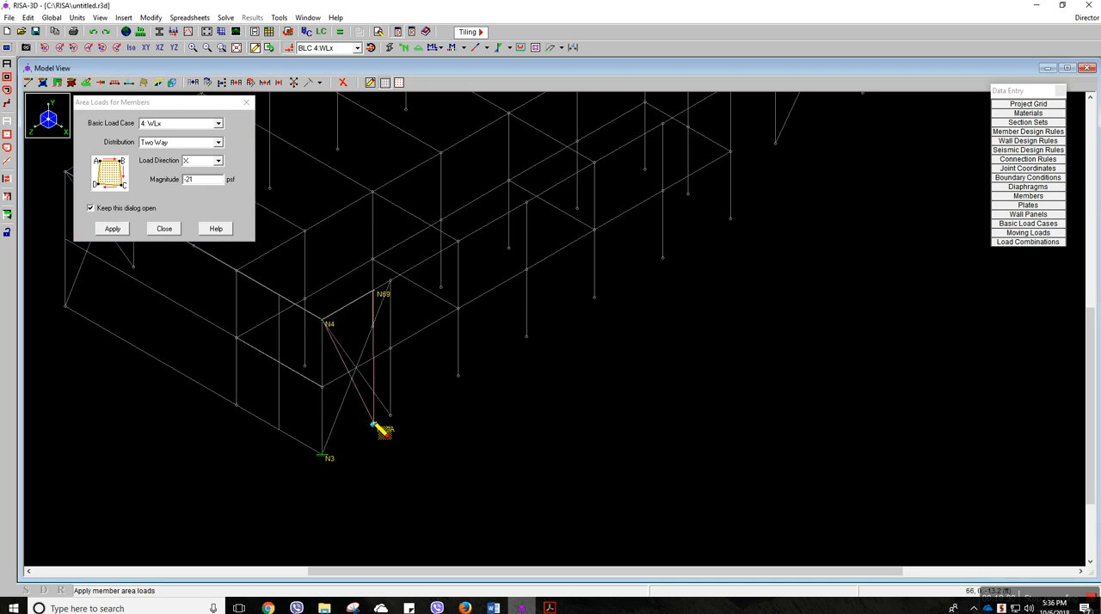
click(322, 453)
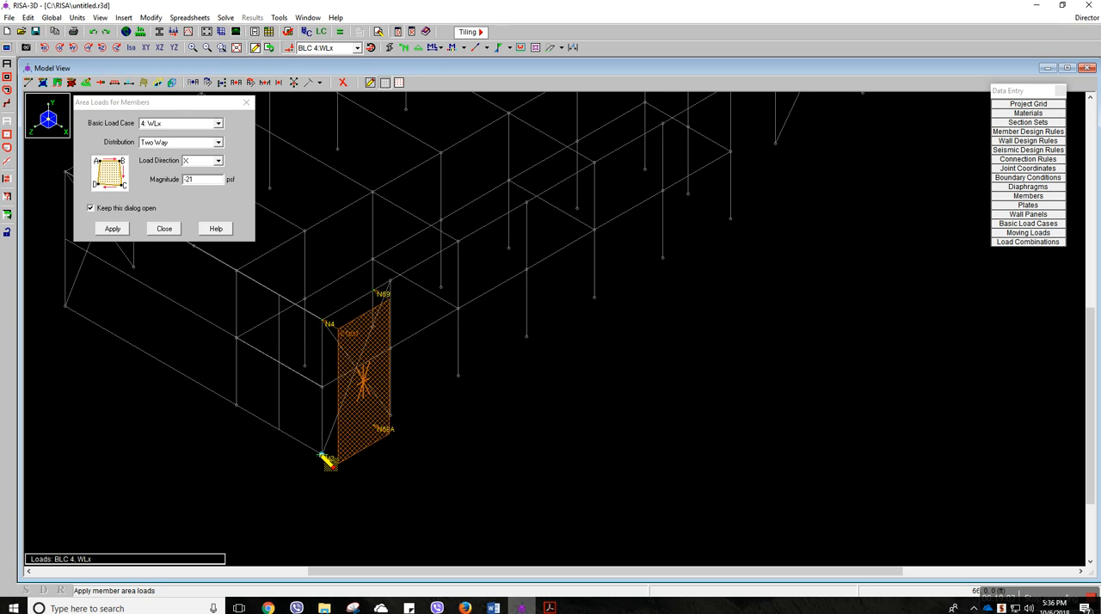
click(290, 47)
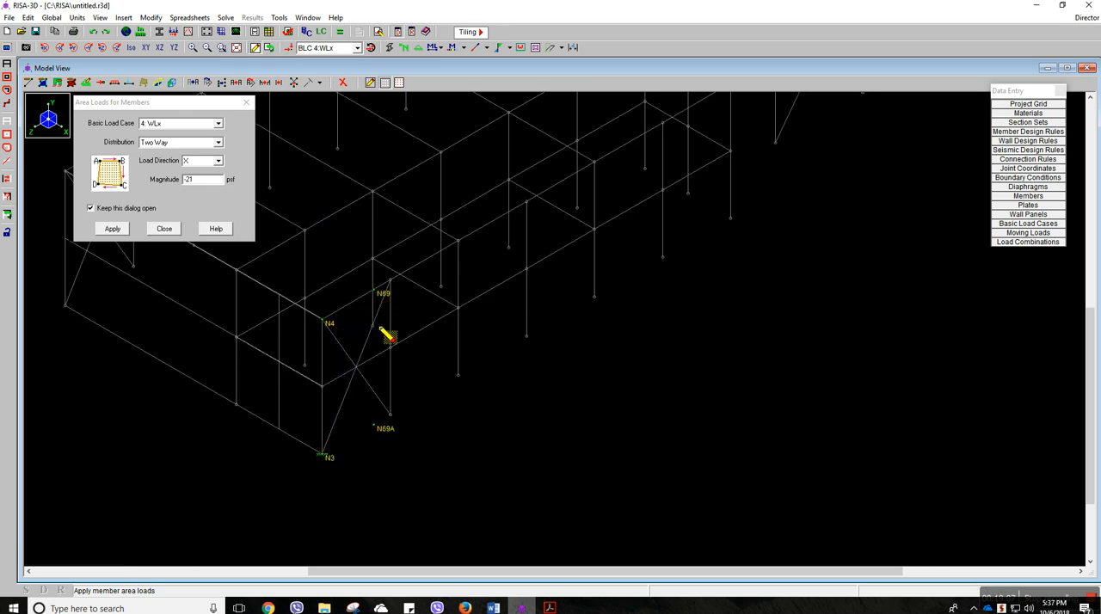
middle_drag(435, 310, 346, 369)
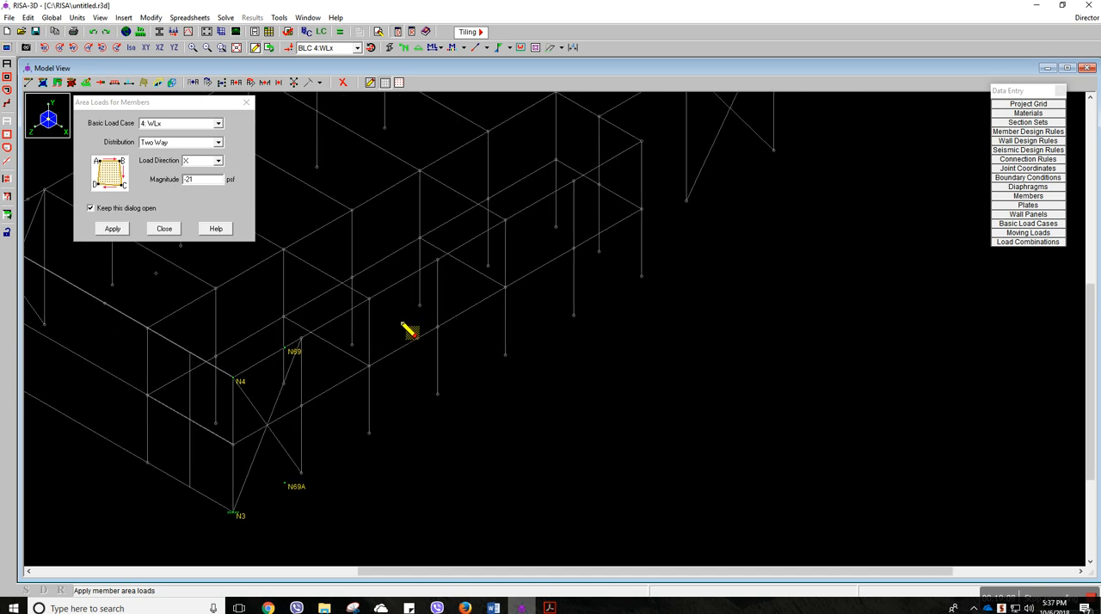
key(Escape)
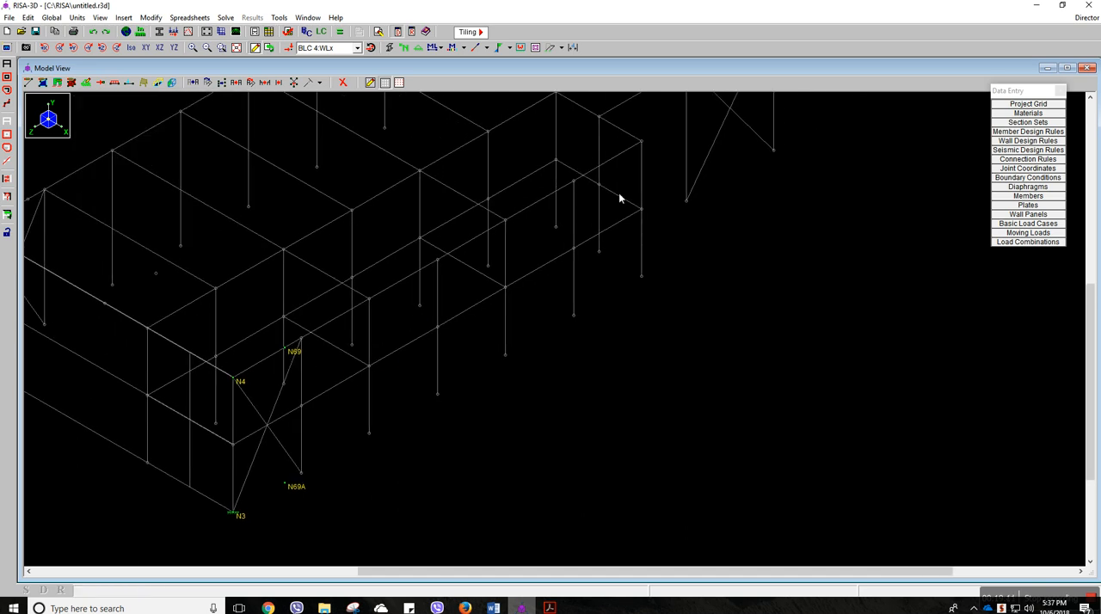
Add joints N52, N51, N57, N59, N66 and N67 along the side walls to the selection to label the remaining wall zones
scroll(558, 236, down, 3)
middle_drag(568, 209, 531, 270)
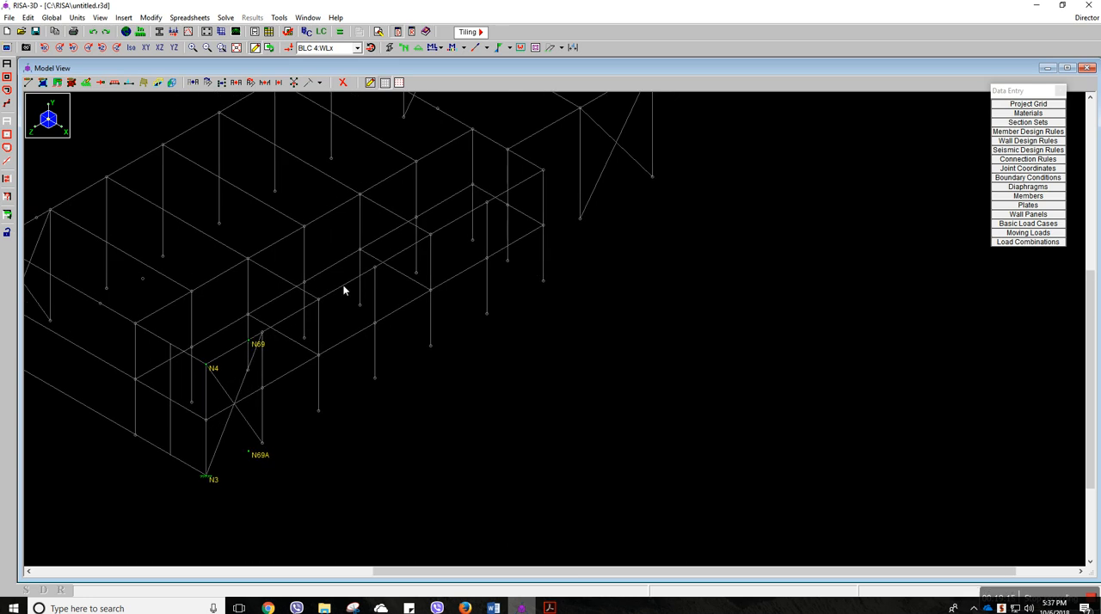
click(545, 170)
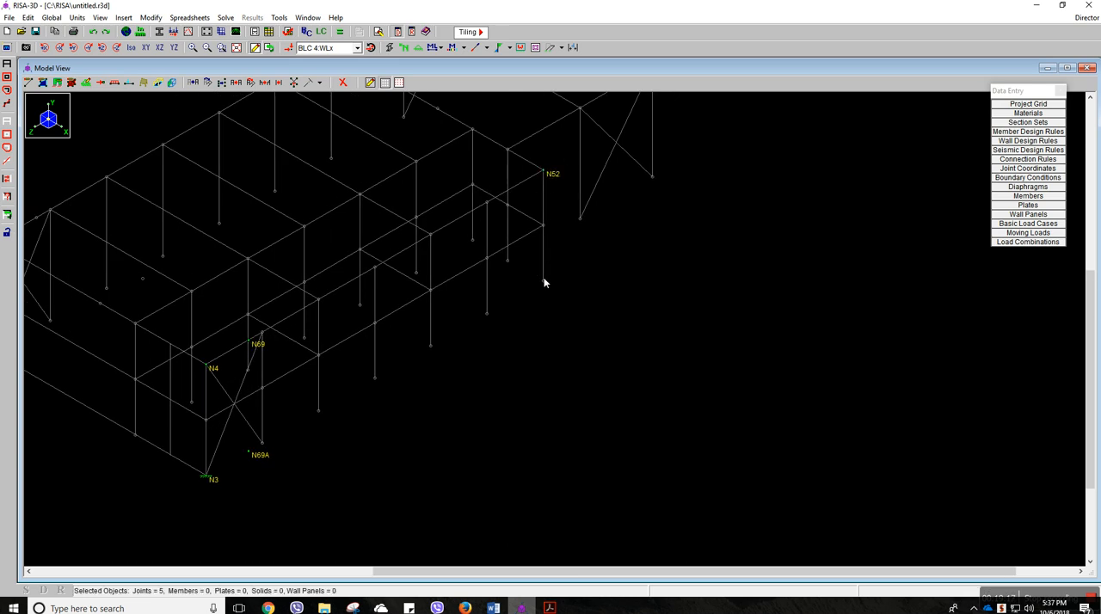
click(509, 152)
click(508, 261)
middle_drag(573, 217, 562, 256)
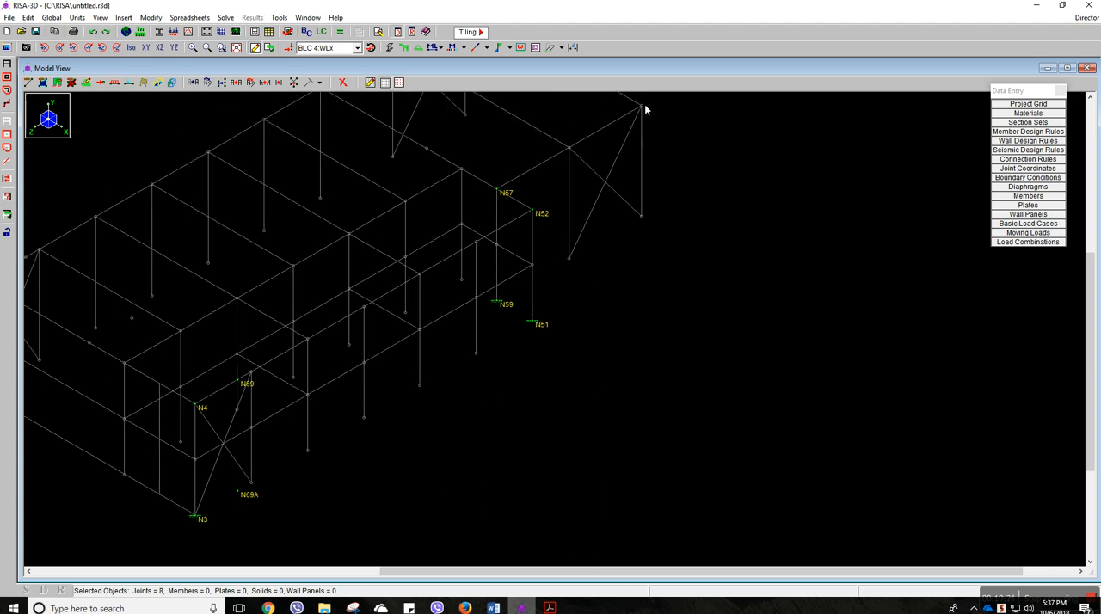
click(644, 216)
middle_drag(663, 220, 698, 229)
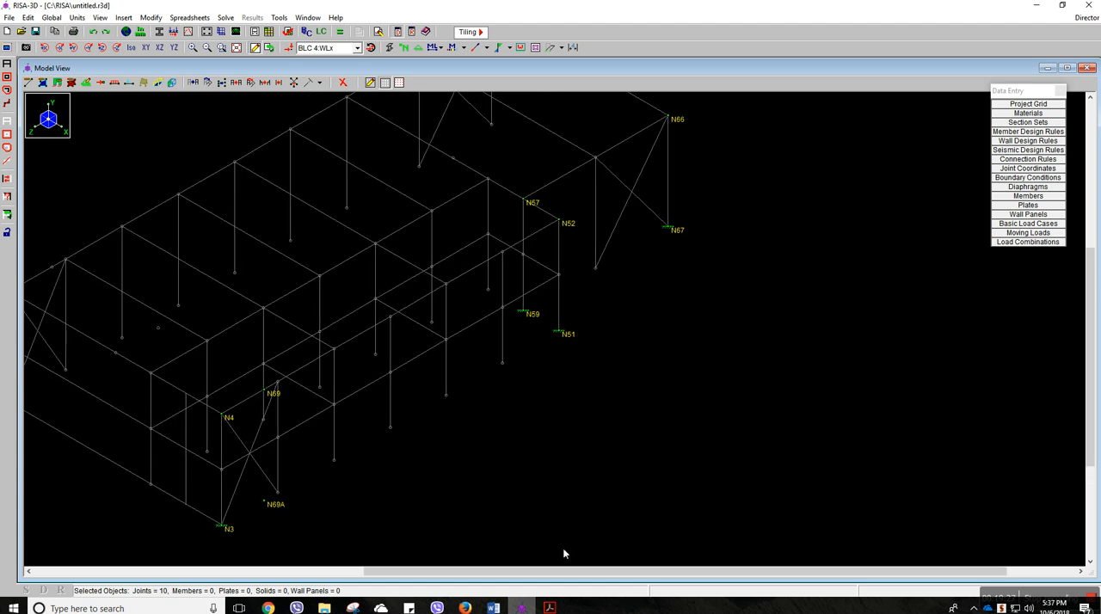
Look up the zone C horizontal pressure for 115 mph and 0 to 5° in the ASCE 7-10 PDF and return to RISA-3D
mouse_move(548, 607)
click(506, 554)
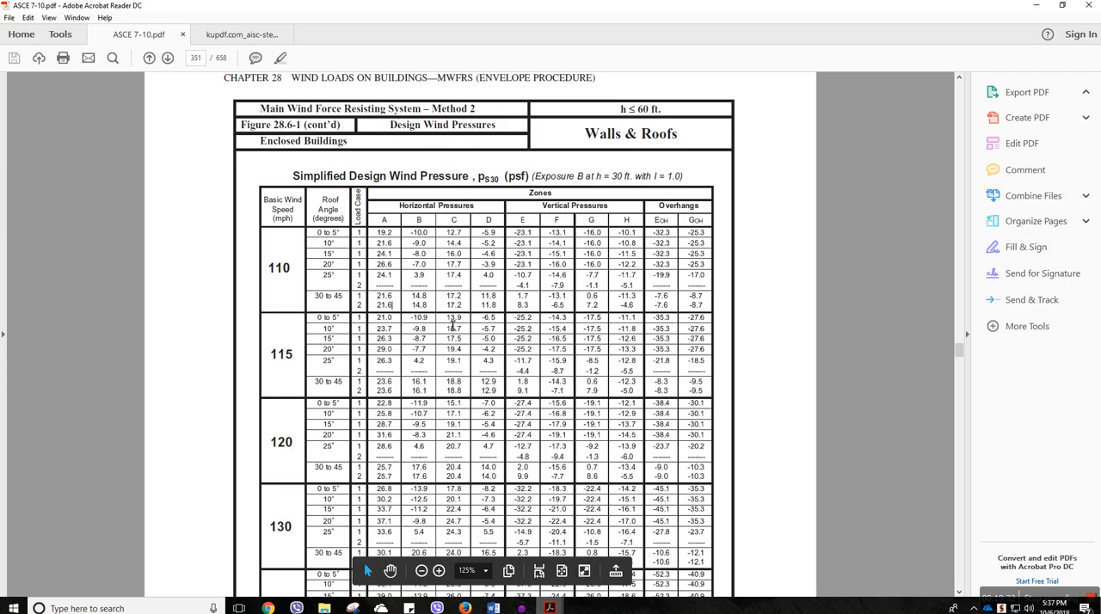
click(521, 607)
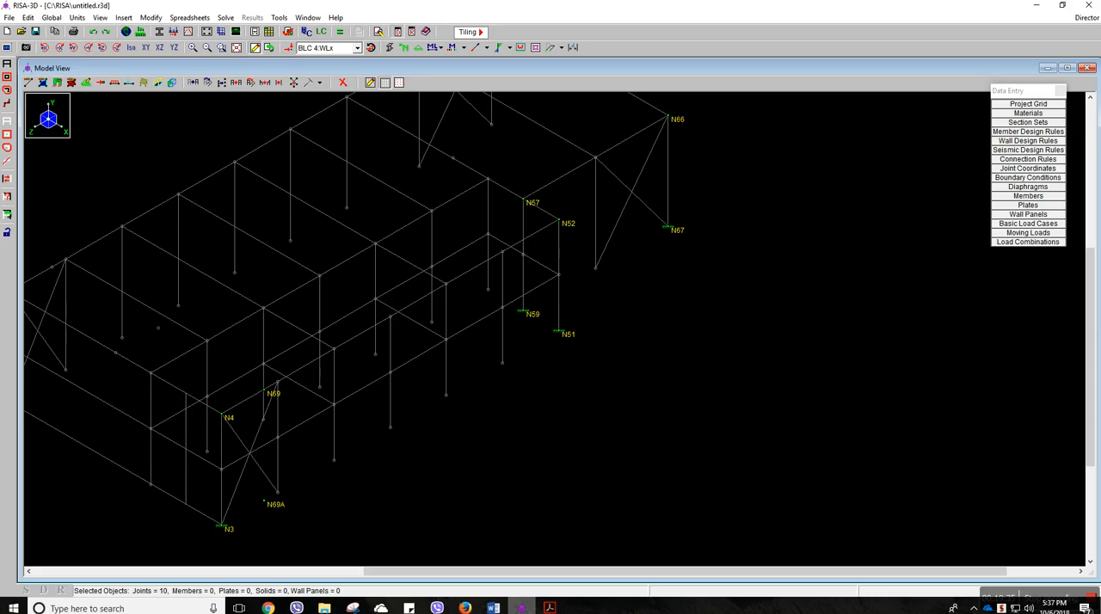
Apply a two-way member area load of -13.9 psf in direction X, load case 4: WLx, to the wall zone N69, N52, N51, N69A
click(124, 18)
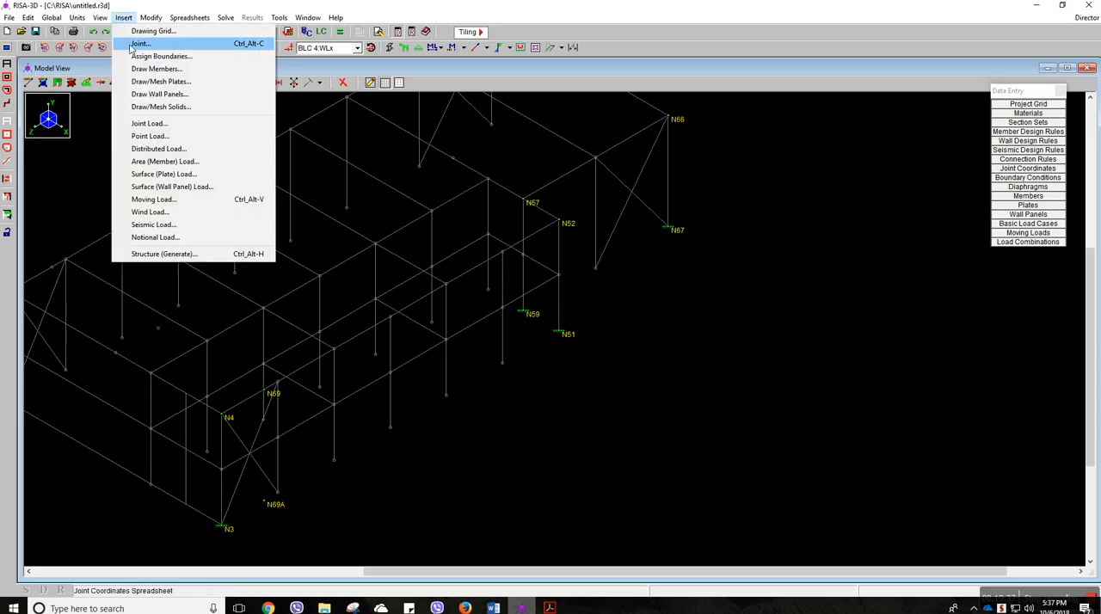
click(159, 161)
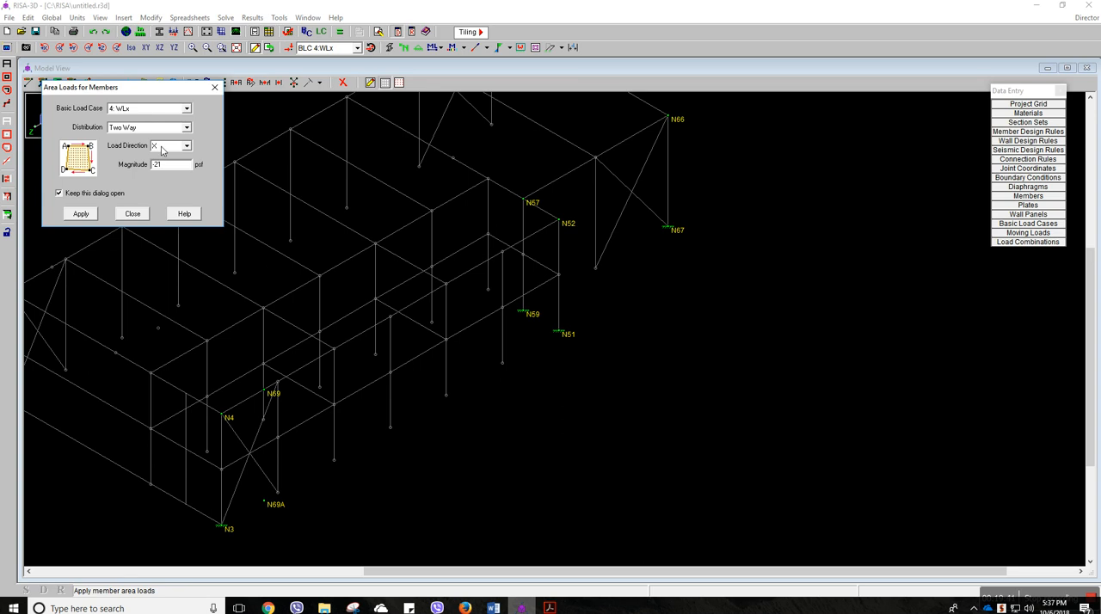
click(173, 171)
click(82, 213)
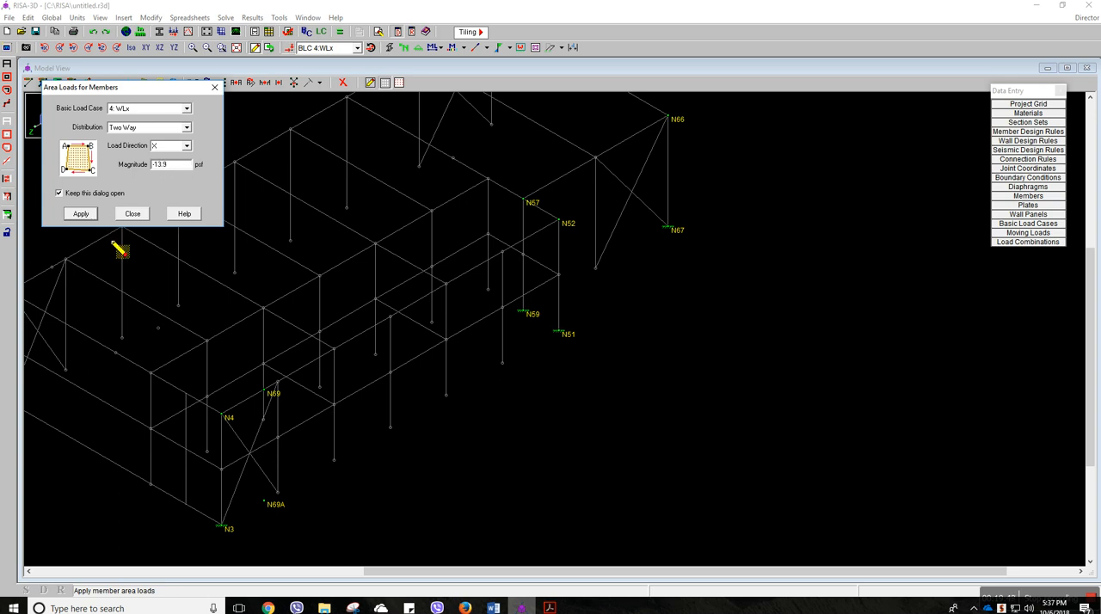
click(277, 382)
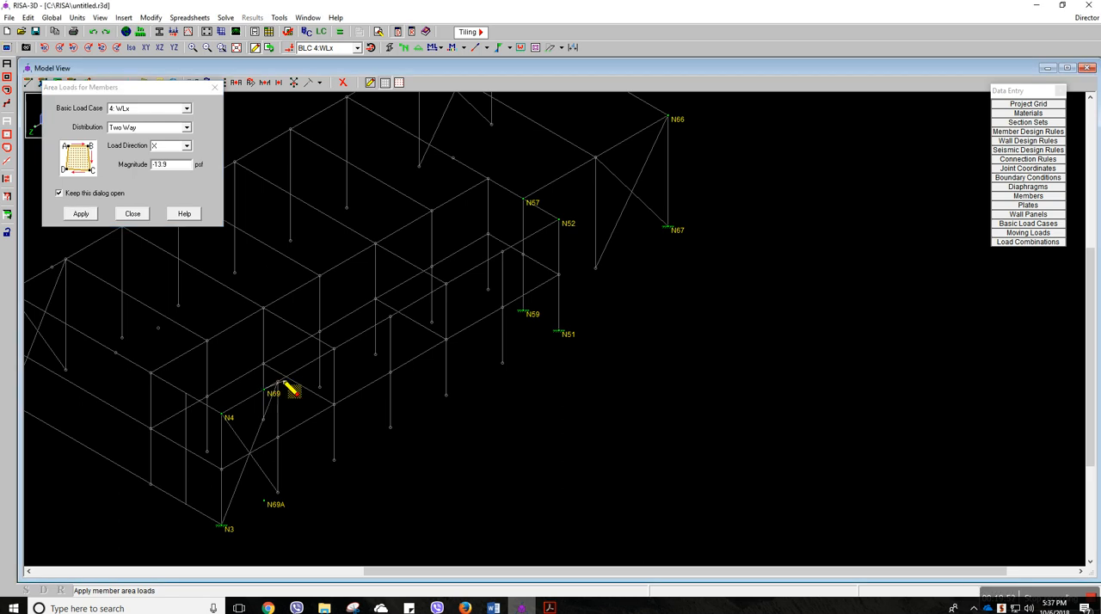
click(559, 222)
click(558, 331)
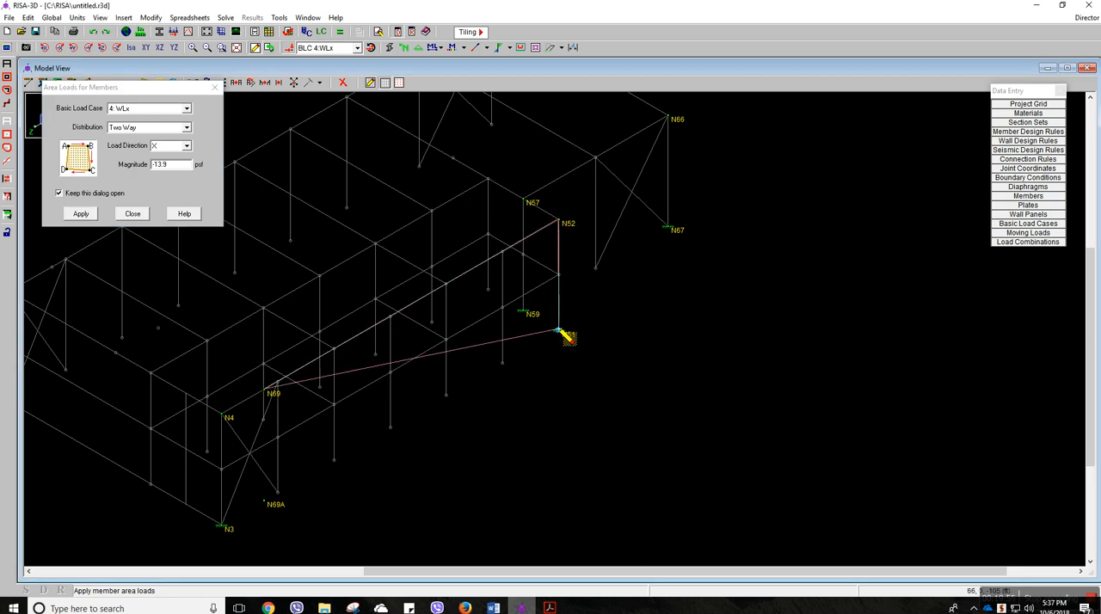
click(274, 498)
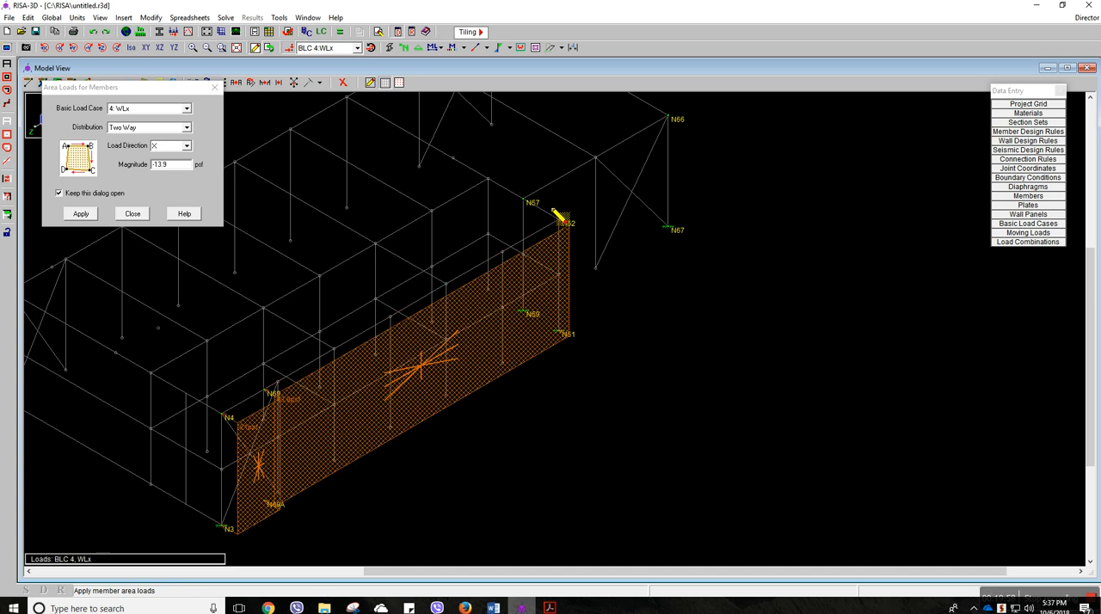
Apply the -13.9 psf X area load to the wall zone bounded by N57, N66, N67 and N59, and exit the command
click(522, 198)
click(668, 116)
click(668, 227)
click(525, 313)
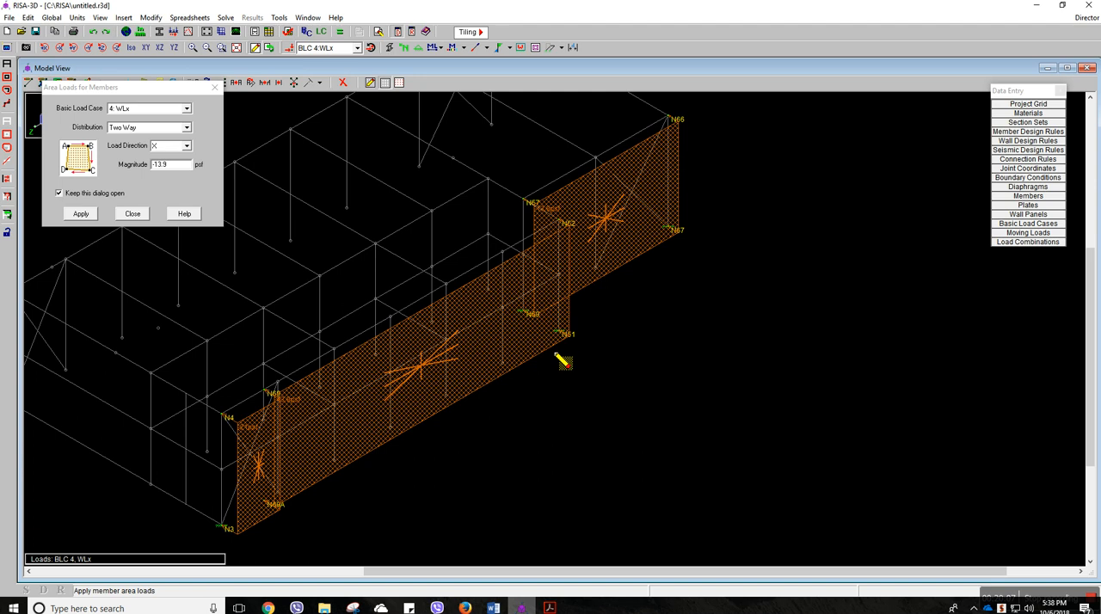
click(215, 87)
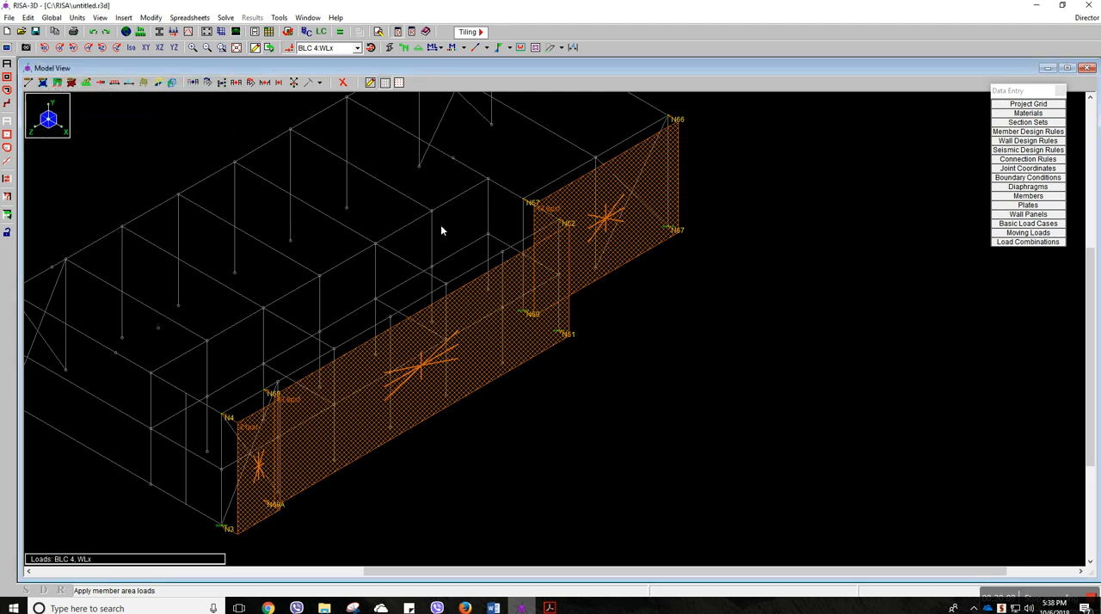
Hide the load display and deselect all joints to clear the wall zone labels
scroll(550, 266, down, 1)
middle_drag(532, 257, 559, 282)
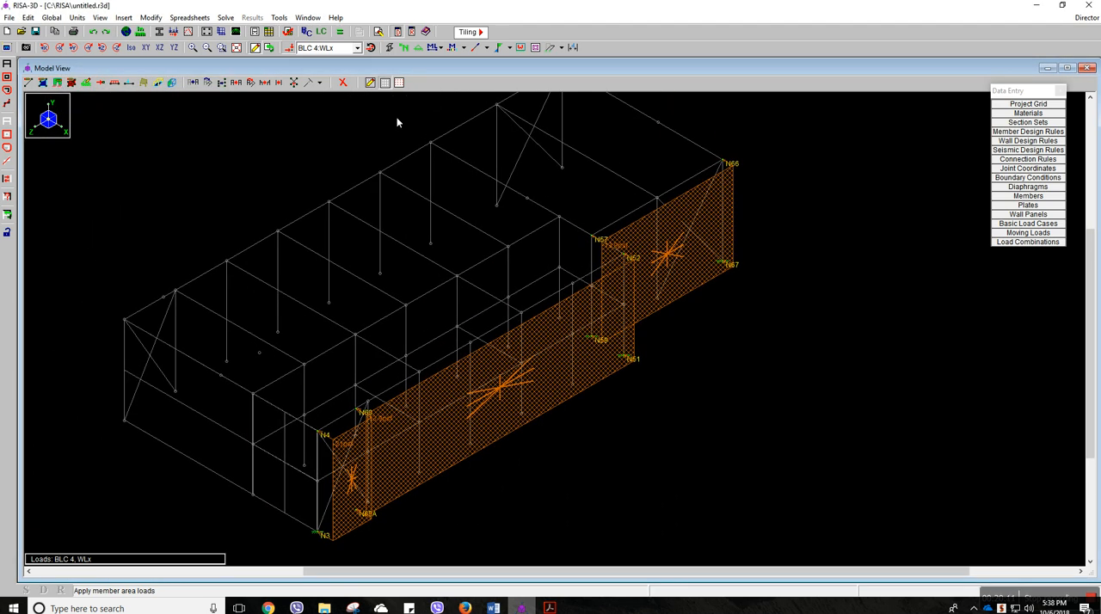
click(293, 51)
middle_drag(573, 319, 612, 324)
click(7, 122)
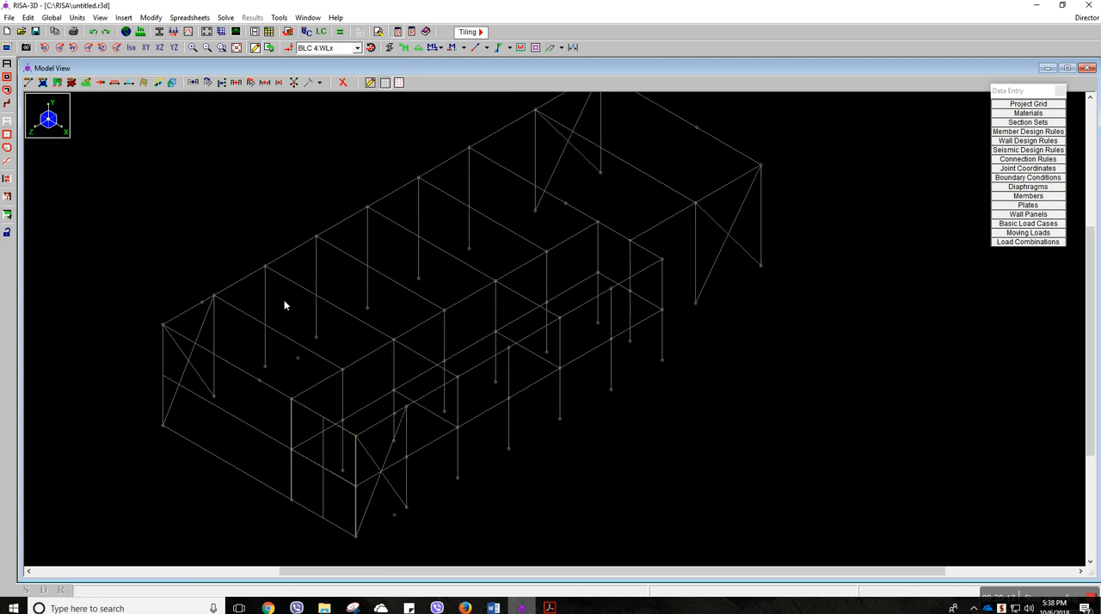
Select the roof zone joints N2, N74, N73, N70, N4, N69, N52, N57, N71, N72, N66, N50 and N65 to label them
middle_drag(321, 308, 328, 315)
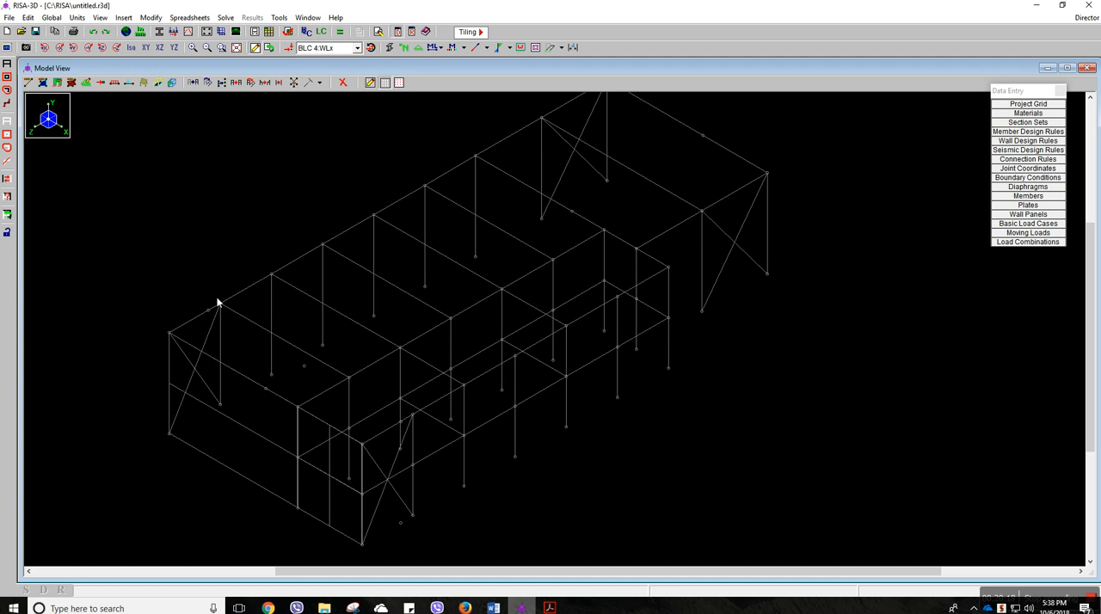
click(170, 334)
click(209, 310)
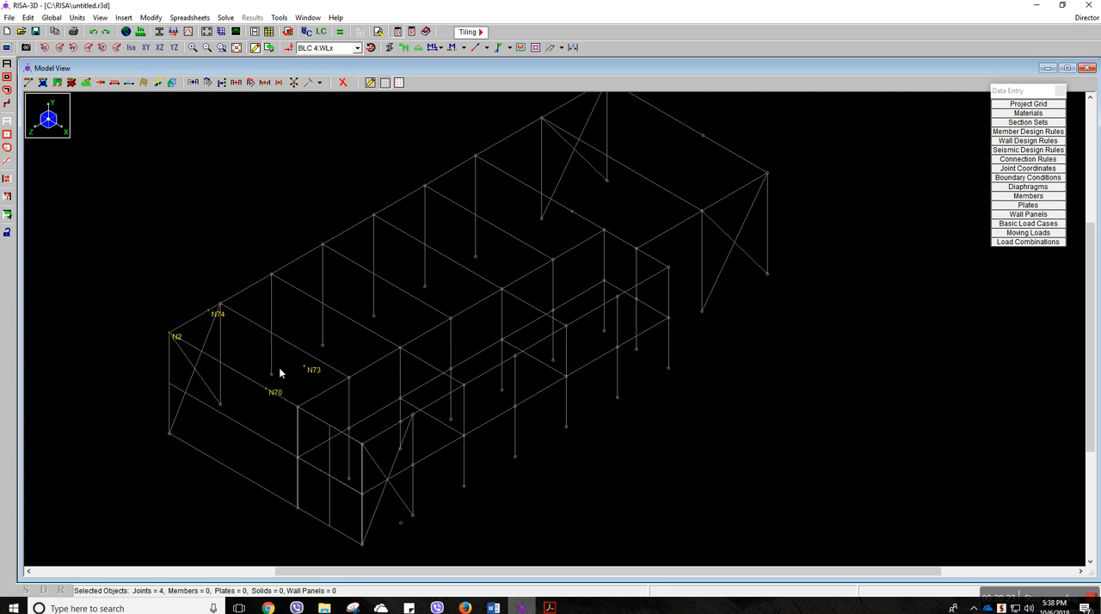
click(364, 447)
click(667, 268)
click(702, 136)
click(767, 174)
middle_drag(619, 200, 611, 261)
click(469, 218)
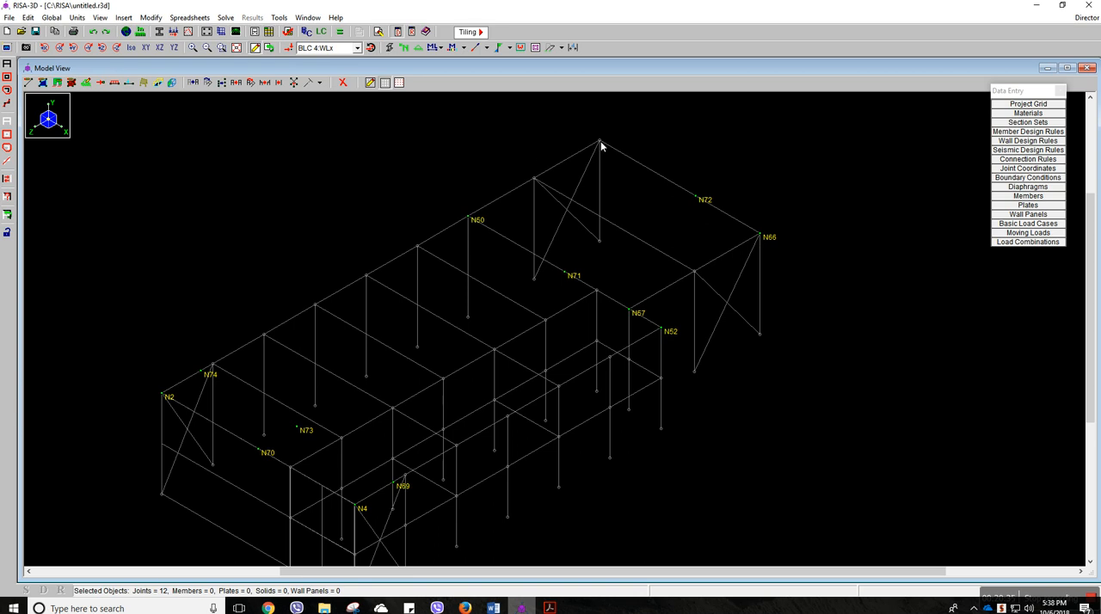
scroll(519, 238, down, 1)
middle_drag(523, 240, 569, 242)
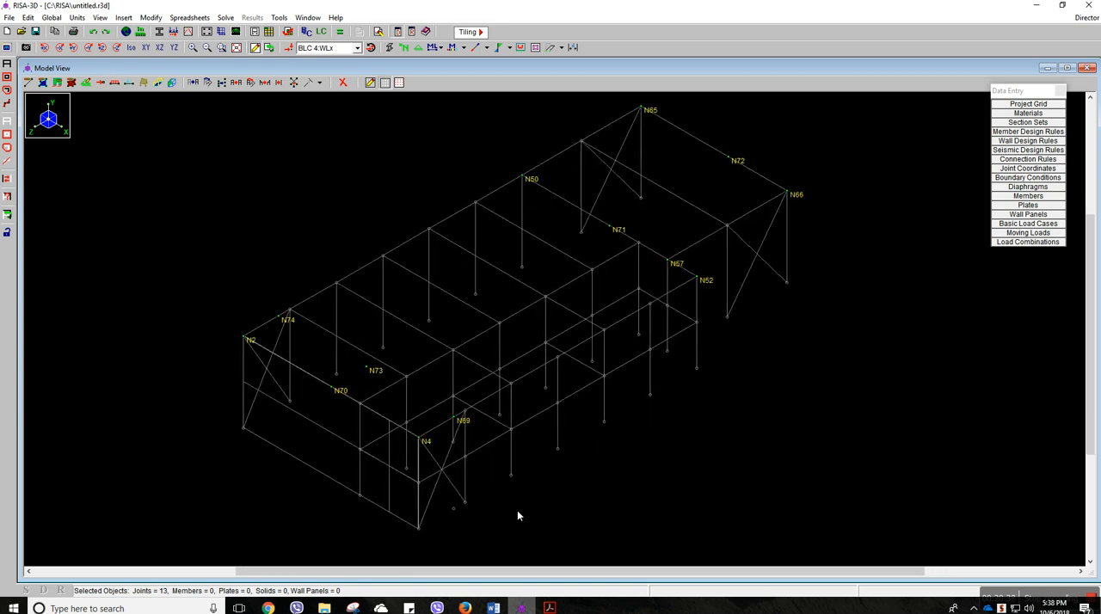
Look up the roof vertical pressures for 115 mph and 0 to 5° in the ASCE 7-10 PDF and return to RISA-3D
click(548, 608)
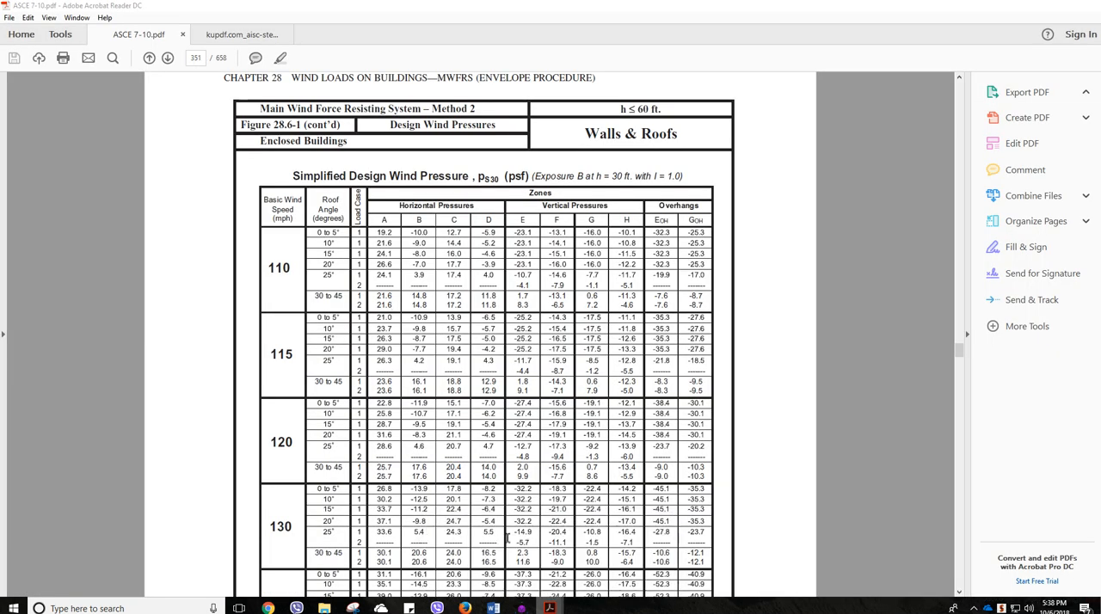
click(506, 538)
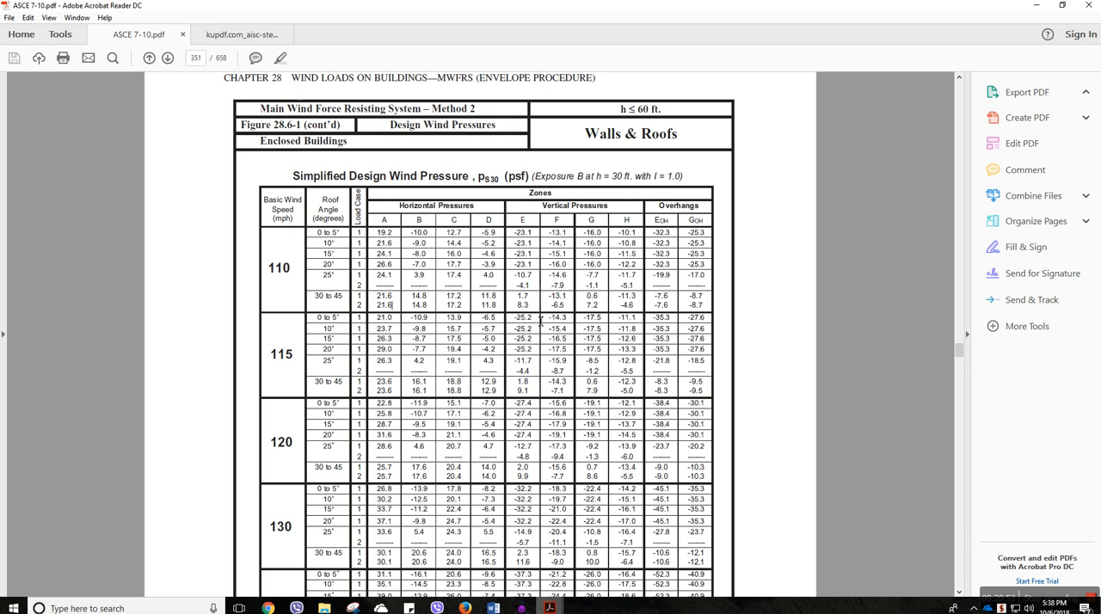
mouse_move(527, 608)
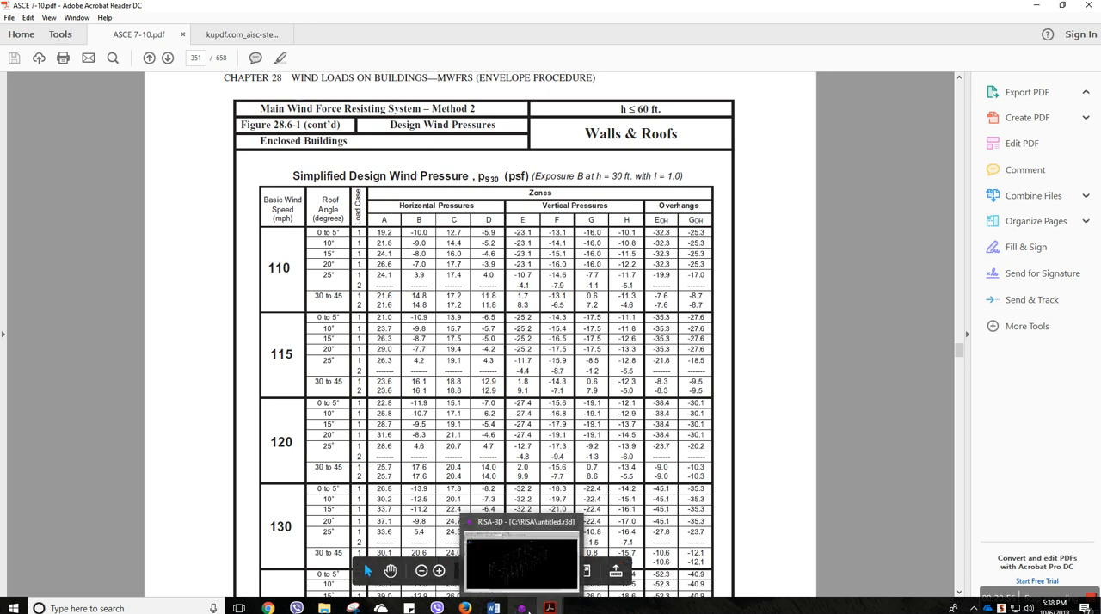
click(526, 608)
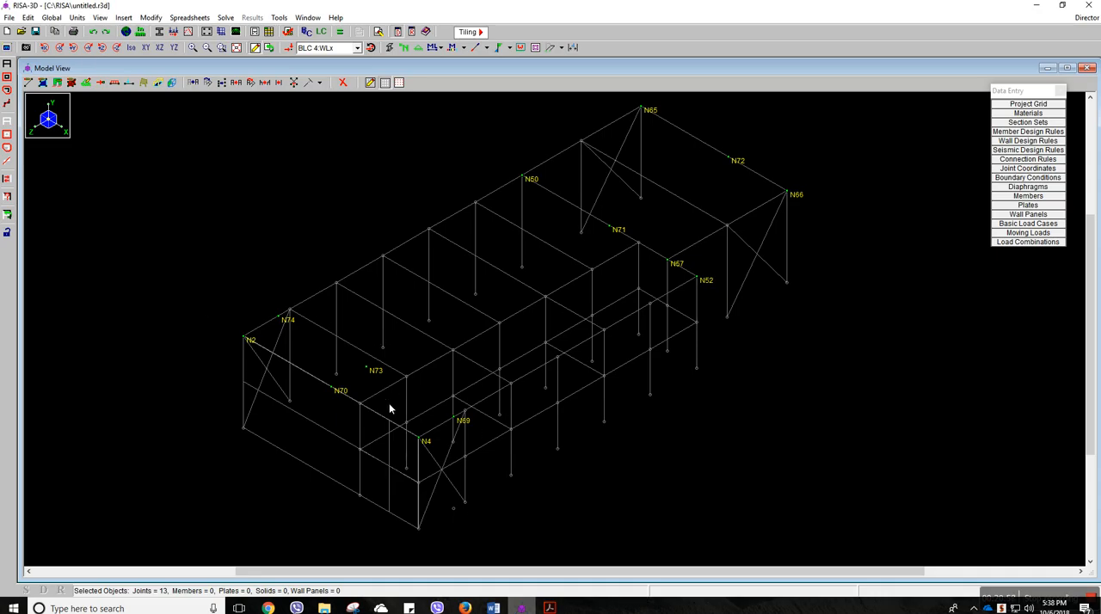
Set up a two-way member area load in load case 4: WLx, direction Y, magnitude 25.2 psf
click(131, 18)
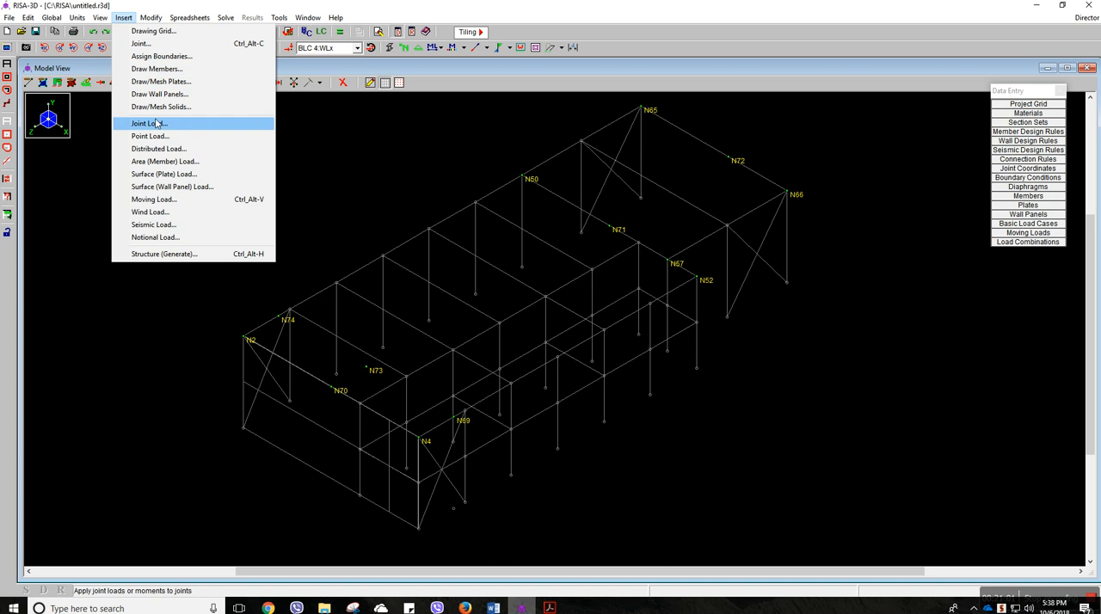
click(164, 161)
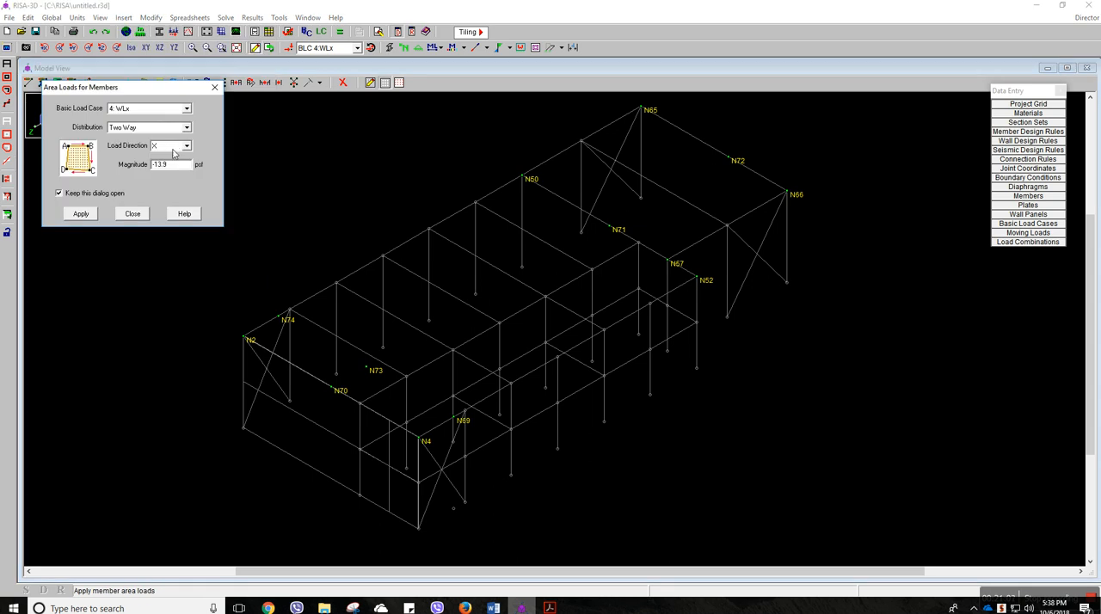
click(171, 146)
click(171, 165)
double_click(161, 164)
text(25)
click(90, 212)
Apply the area load to the roof zone bounded by N70, N73, N69 and N4
click(336, 386)
click(367, 368)
click(456, 419)
click(422, 441)
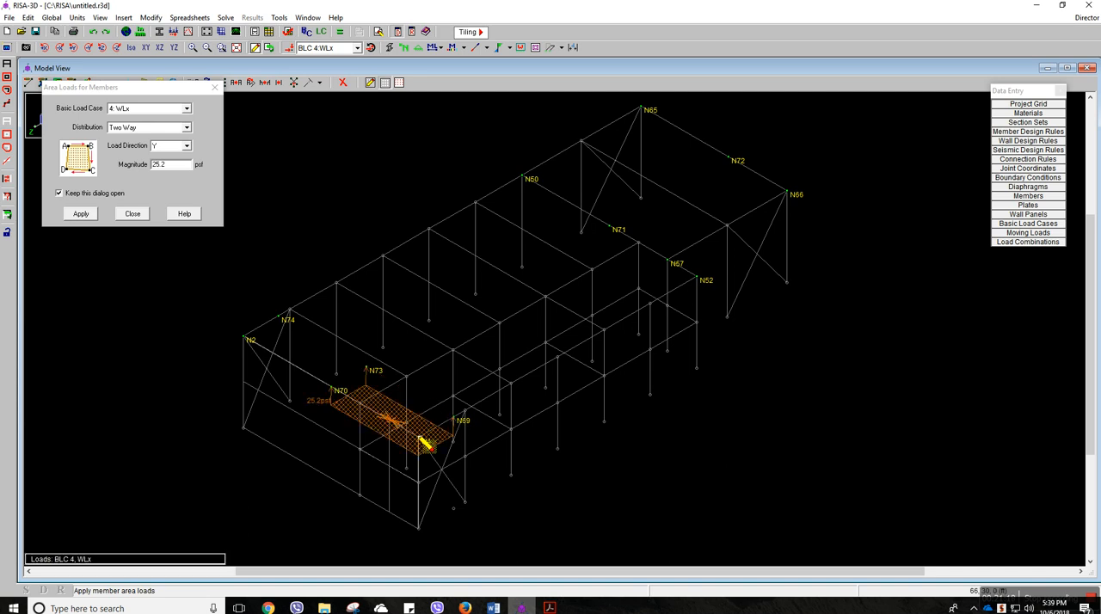
Set the area load magnitude to 14.3 psf and apply it to the roof zone bounded by N2, N74, N73 and N70
click(172, 171)
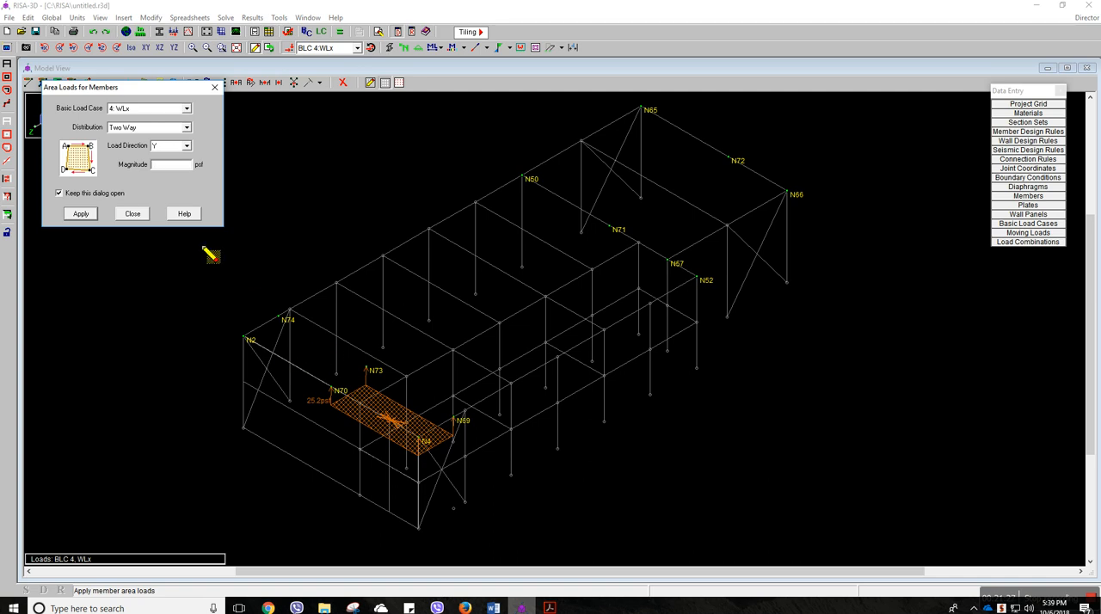
text(1)
click(90, 218)
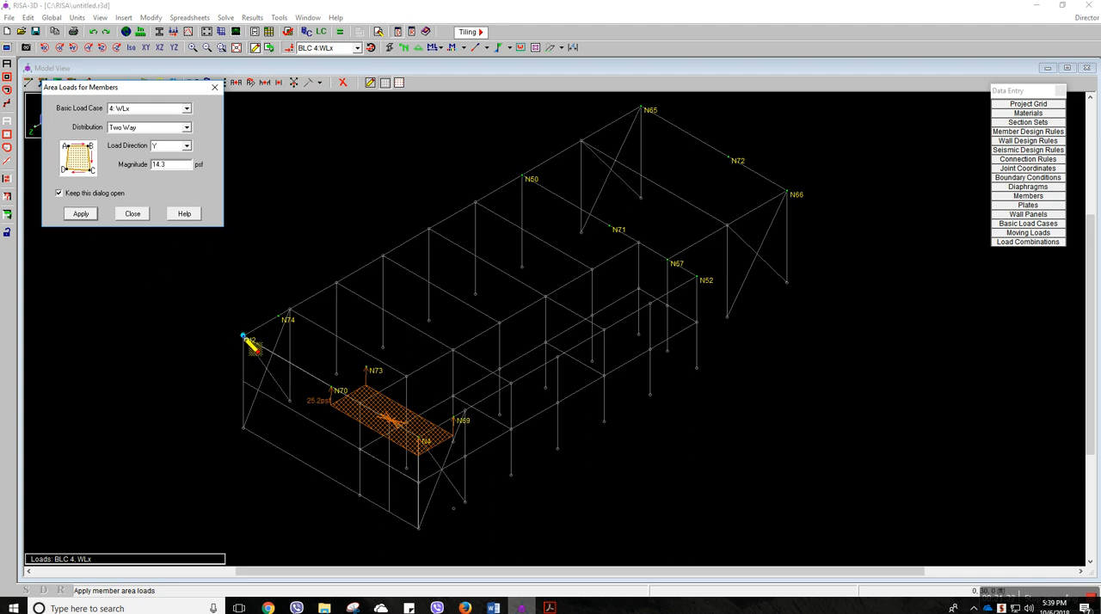
click(243, 337)
click(279, 316)
click(366, 367)
click(331, 387)
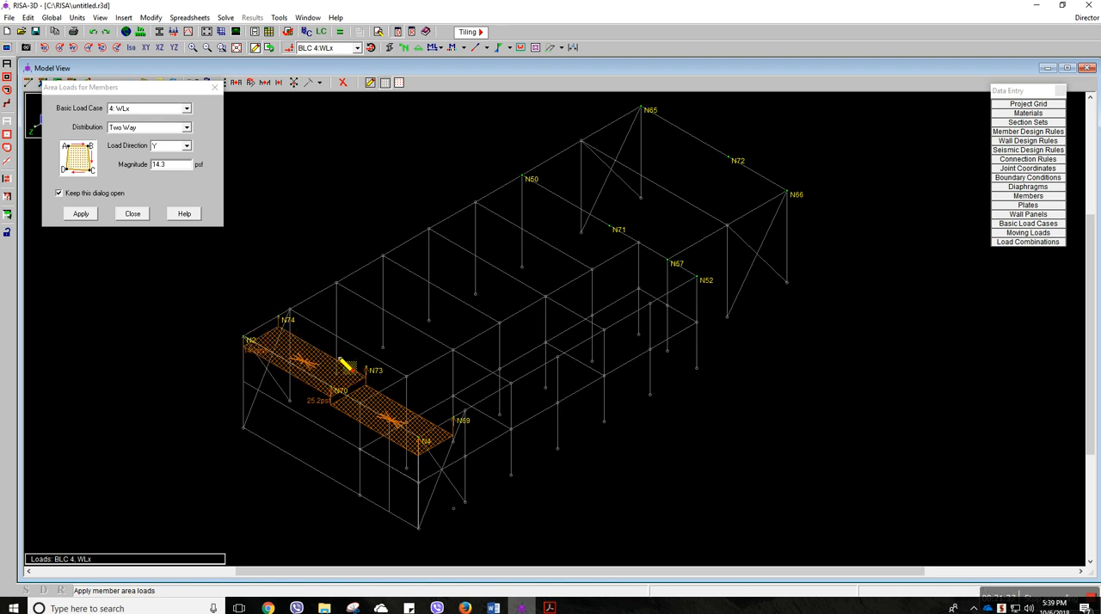
Set the area load magnitude to 17.5 psf and apply it to the roof zone bounded by N73, N71, N52 and N69
middle_drag(420, 317, 372, 363)
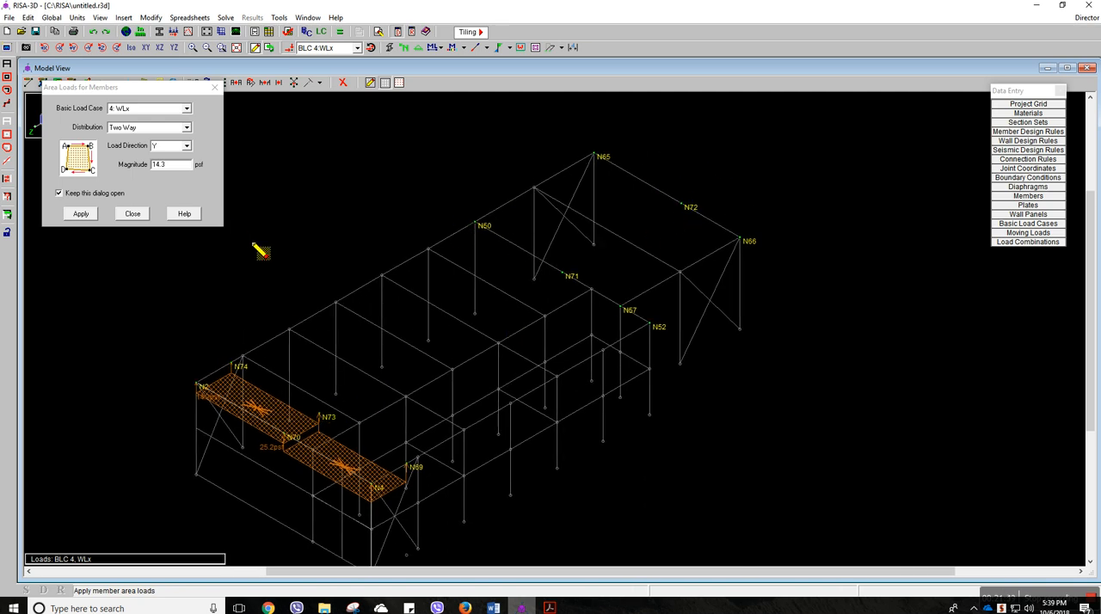
drag(173, 171, 151, 169)
key(BackSpace)
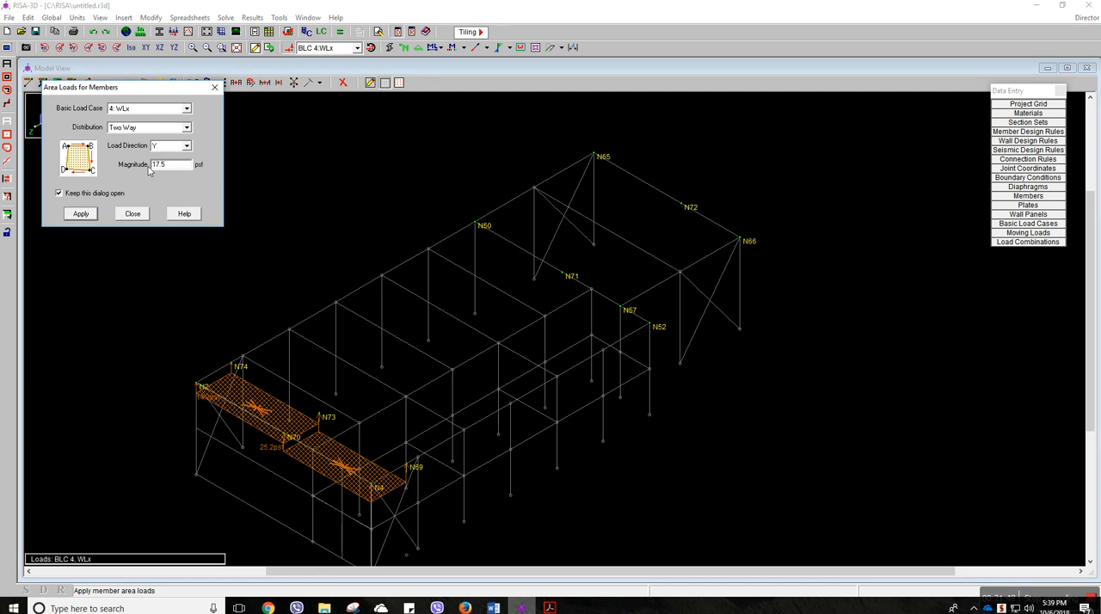
click(91, 220)
click(318, 412)
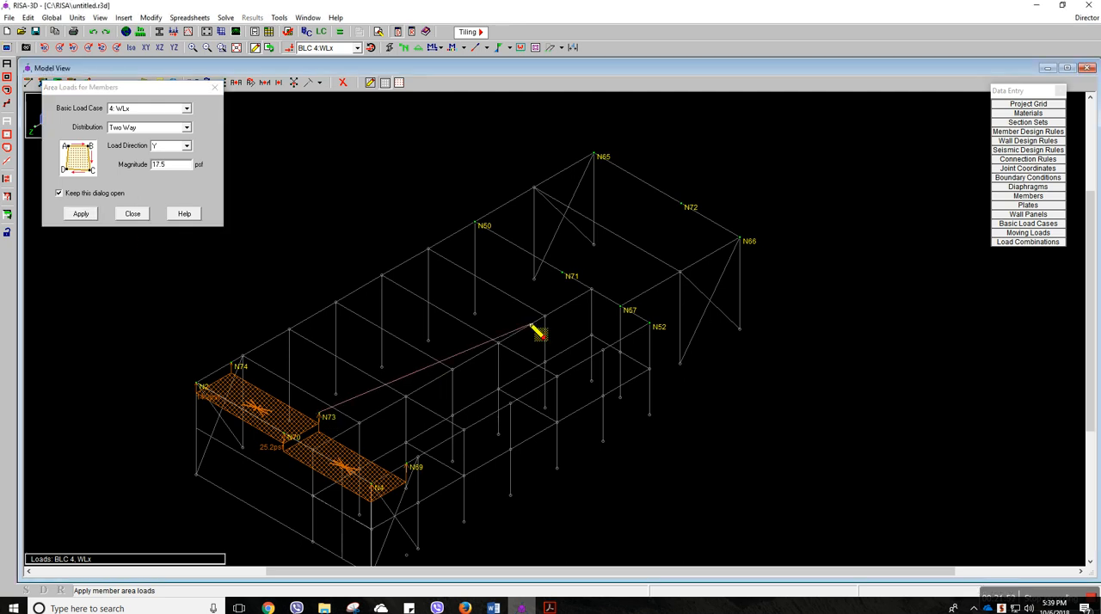
click(564, 275)
click(649, 321)
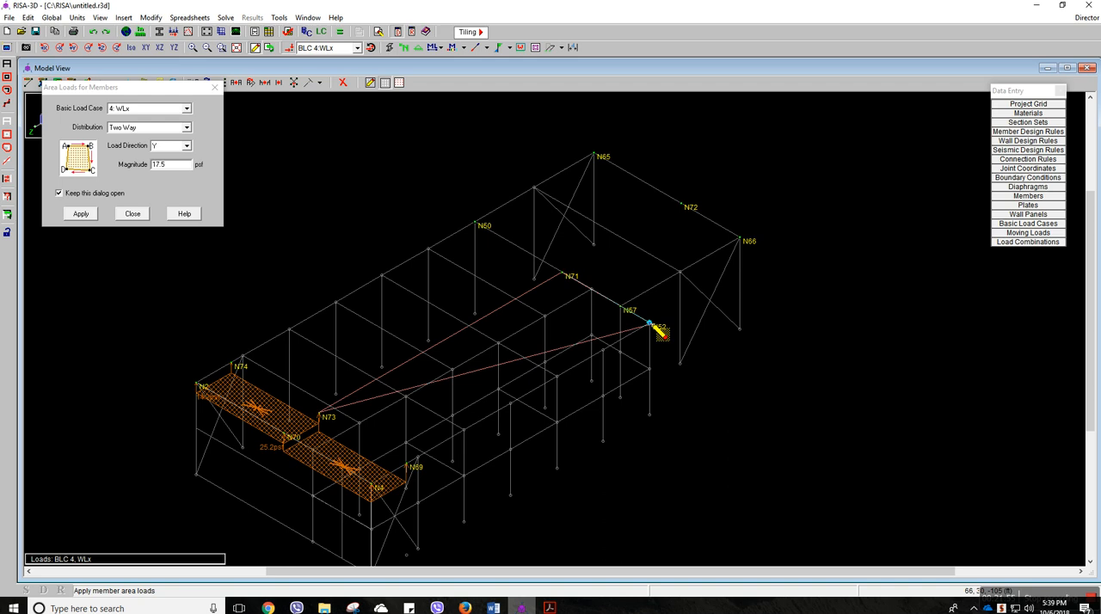
click(420, 456)
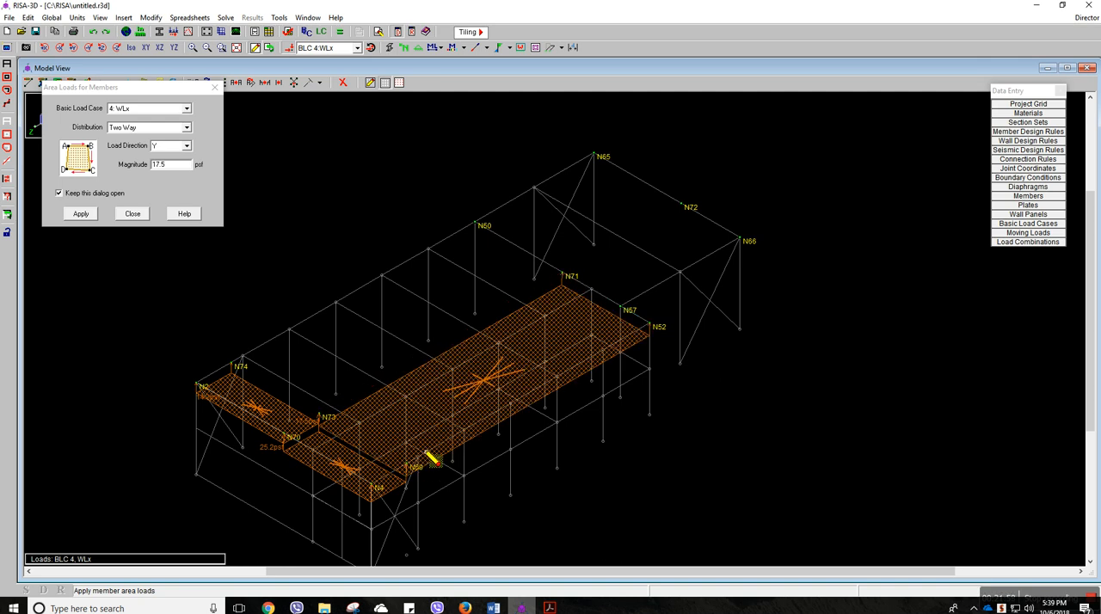
Apply the 17.5 psf area load to the roof zone bounded by N71, N72, N66 and N57, then hide the load display
click(564, 275)
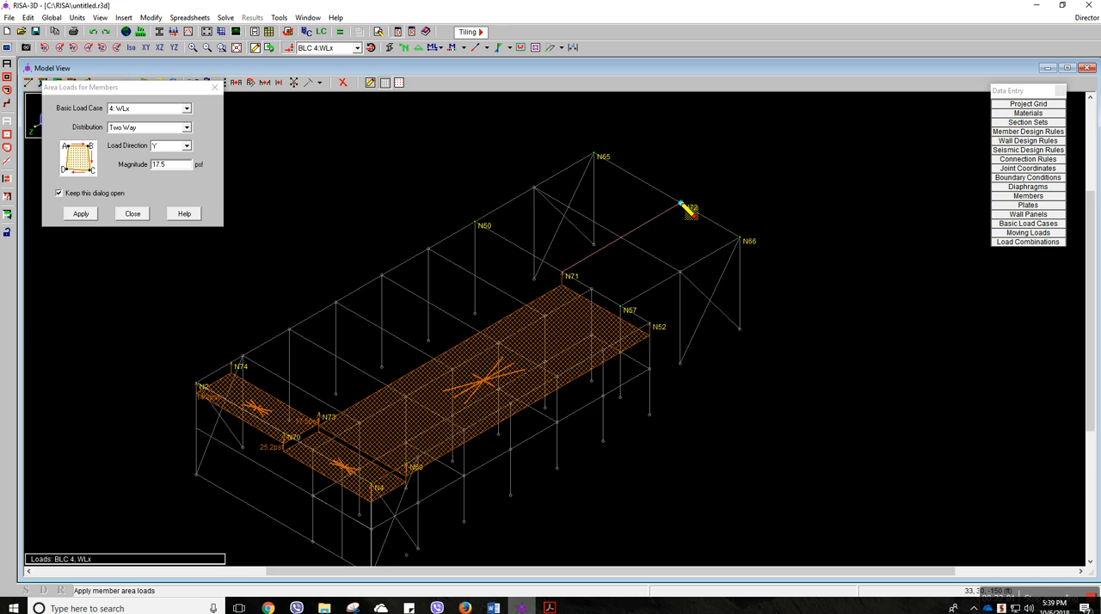
click(685, 205)
click(739, 237)
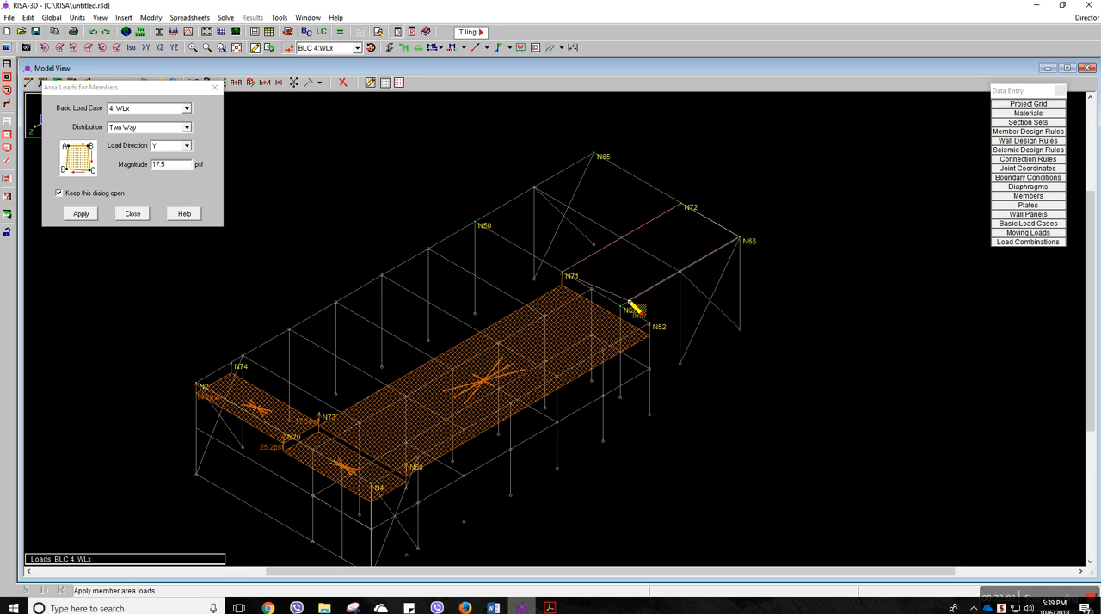
click(621, 308)
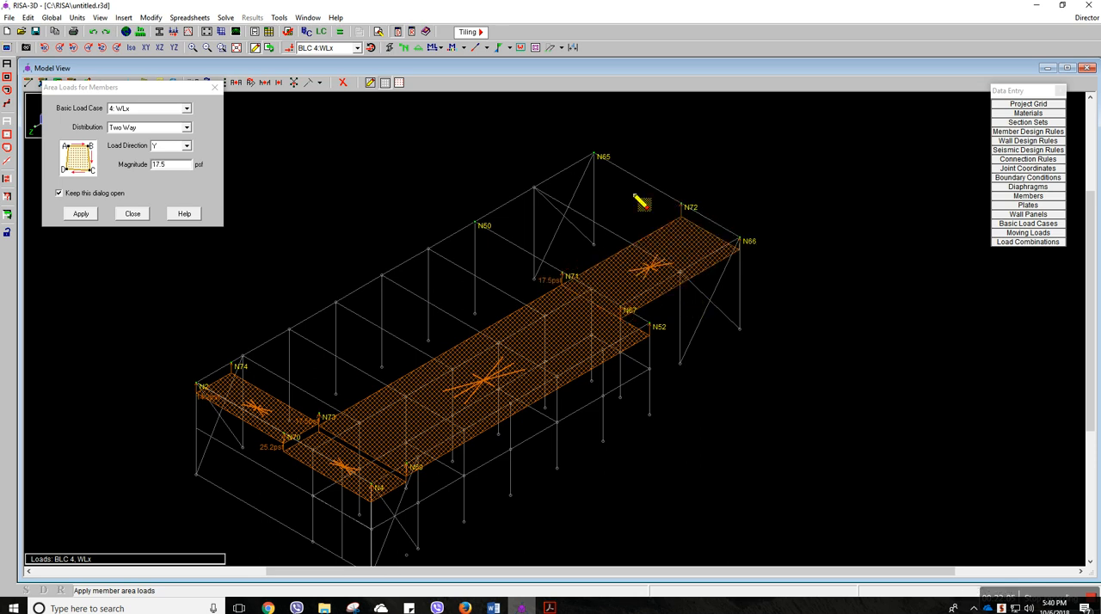
click(291, 49)
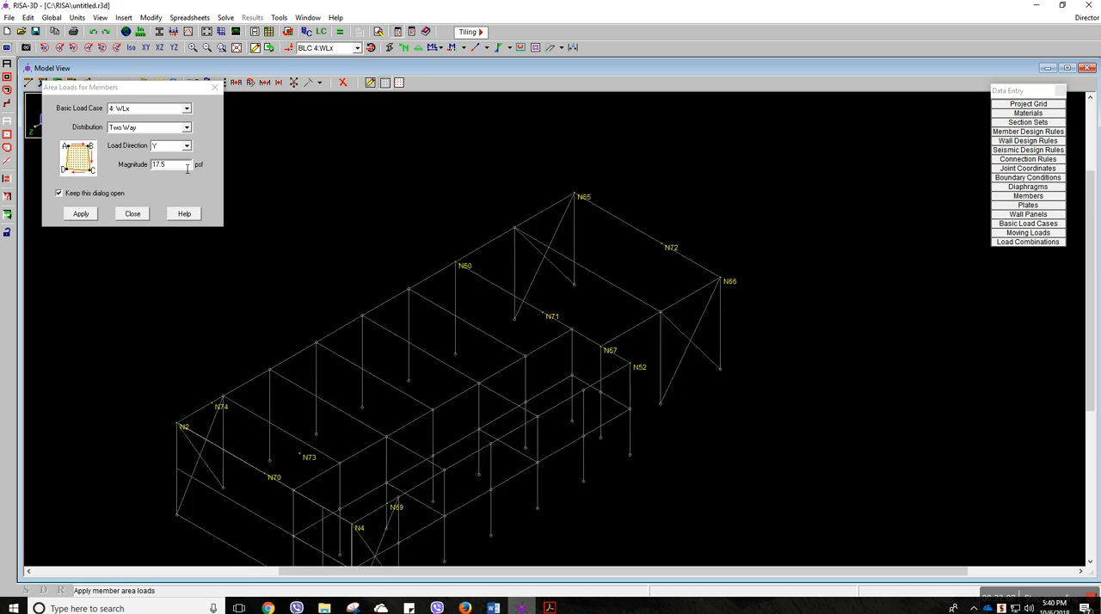
Set the area load magnitude to 11.1 psf and check it against the ASCE 7-10 simplified design wind pressure table
drag(175, 171, 151, 170)
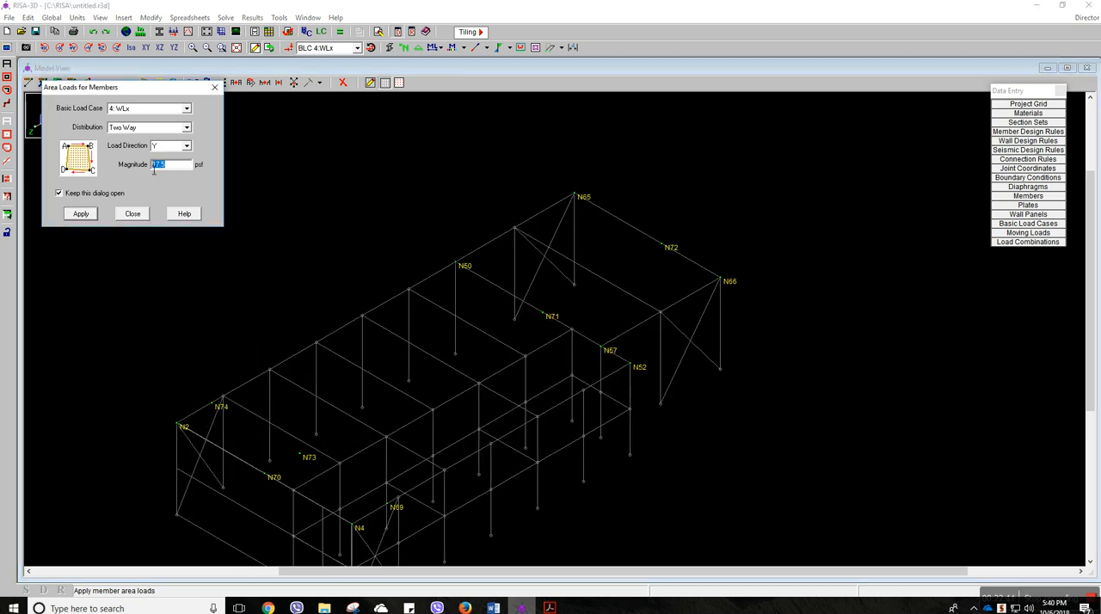
text(11)
click(550, 607)
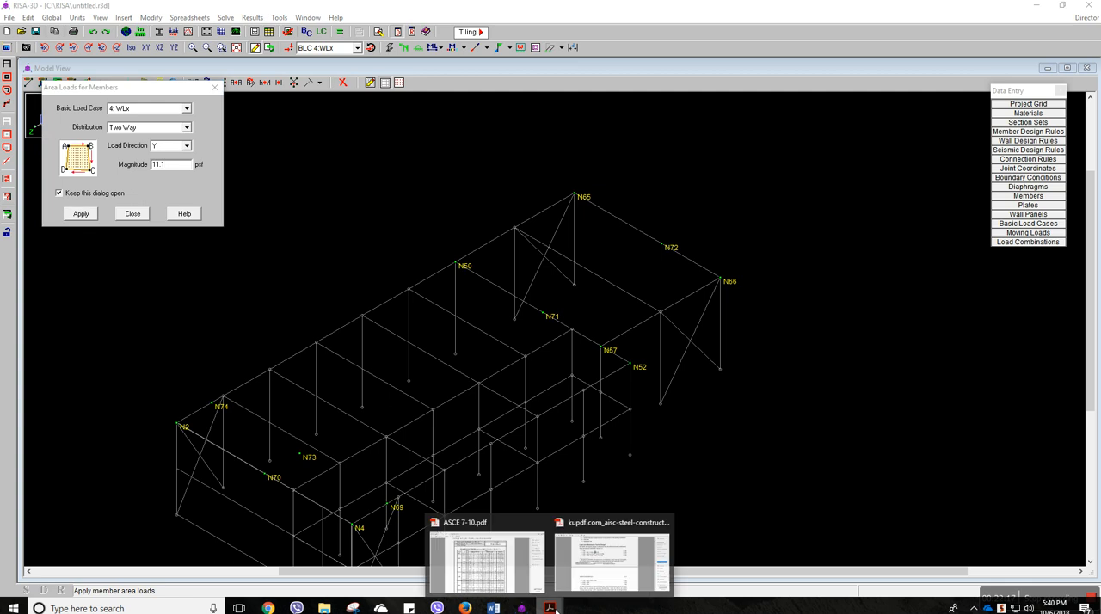
click(519, 572)
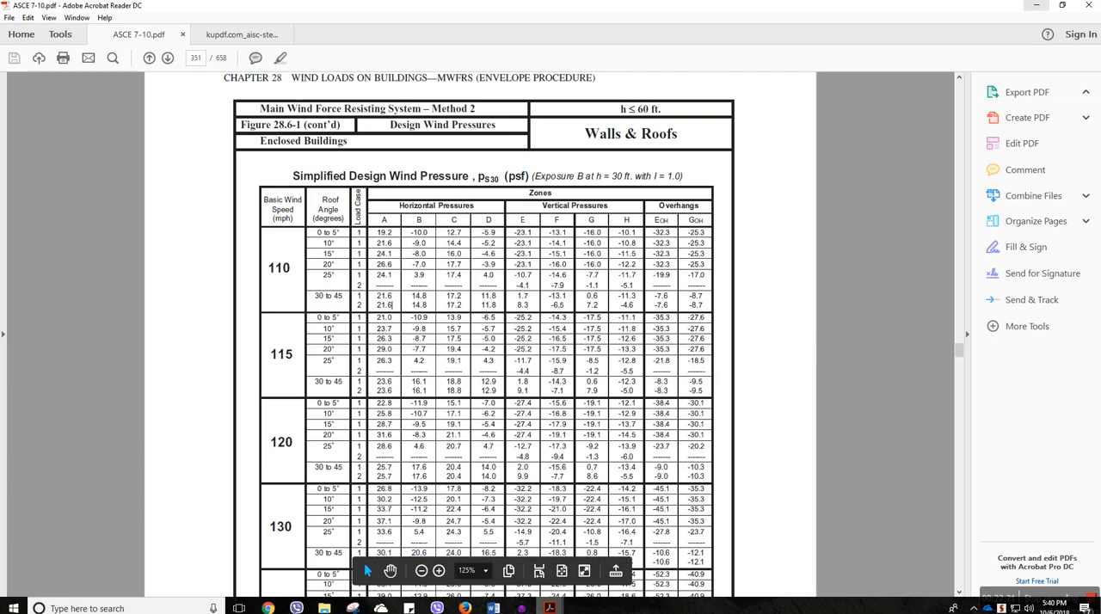
mouse_move(521, 606)
click(521, 490)
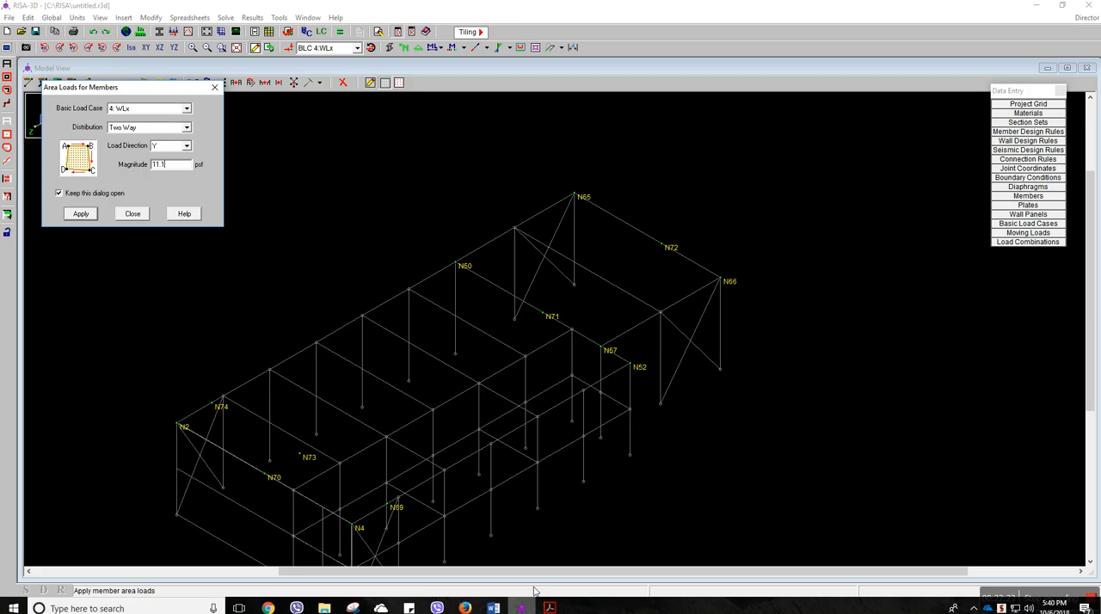
Apply the 11.1 psf area load to the roof zone bounded by N74, N50, N71 and N73, then show the load display
click(220, 400)
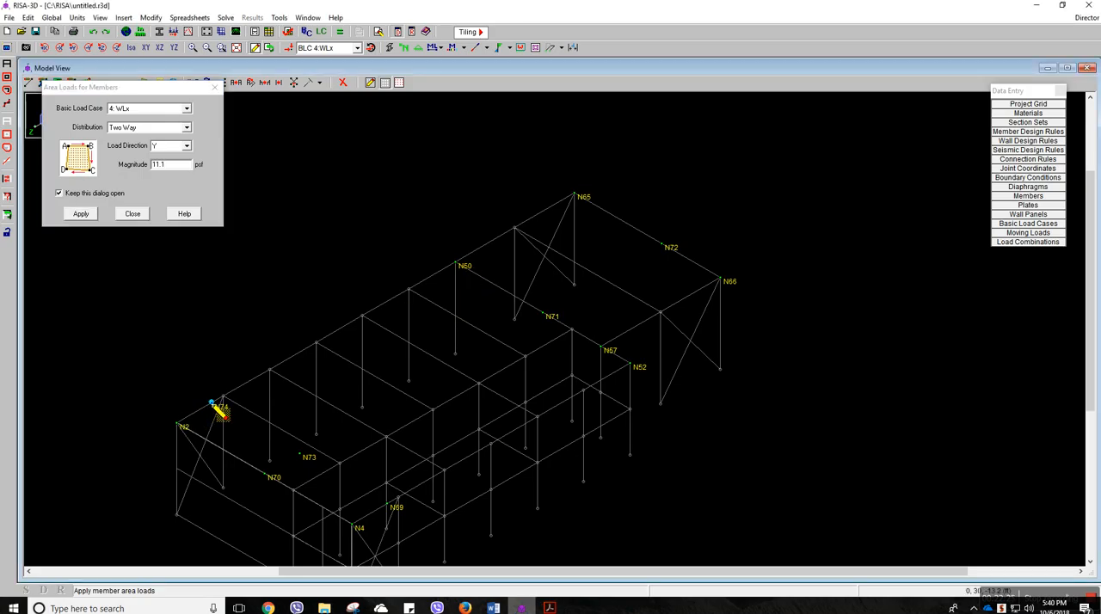
click(456, 265)
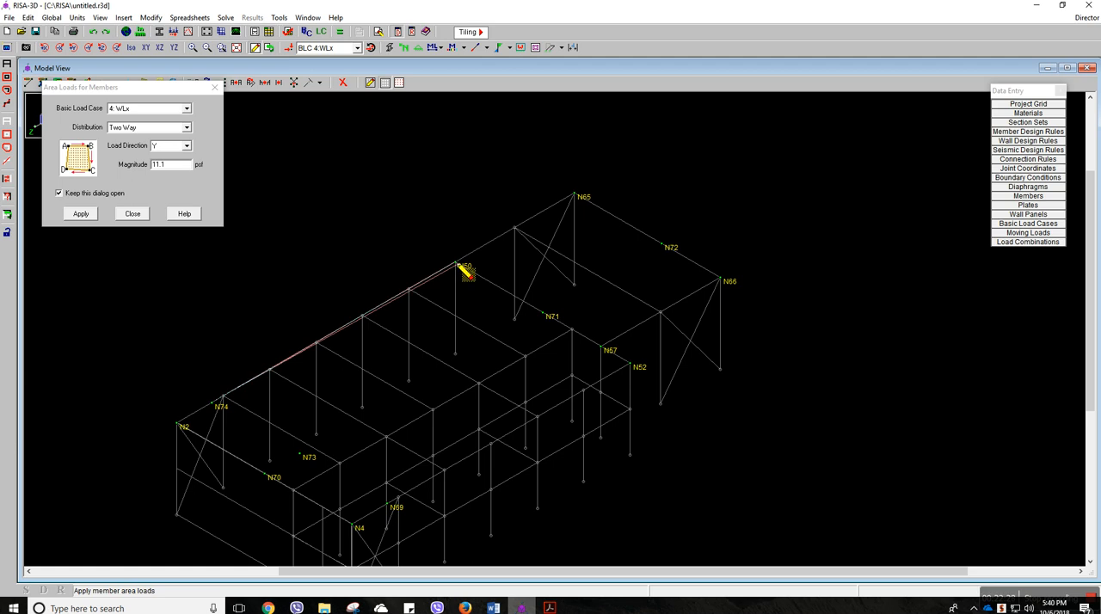
click(549, 315)
click(302, 453)
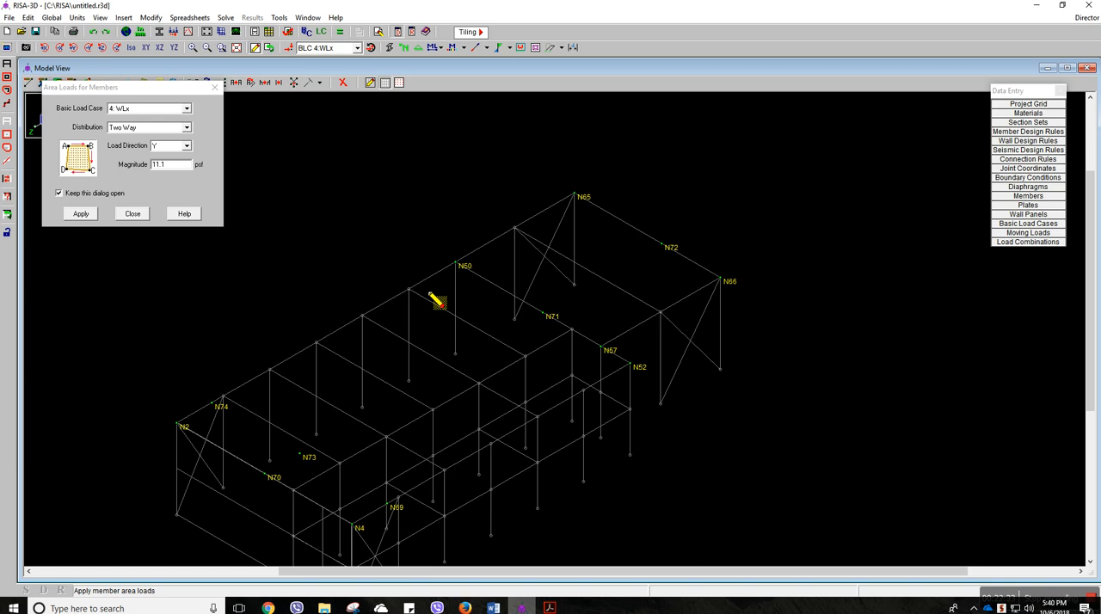
click(291, 47)
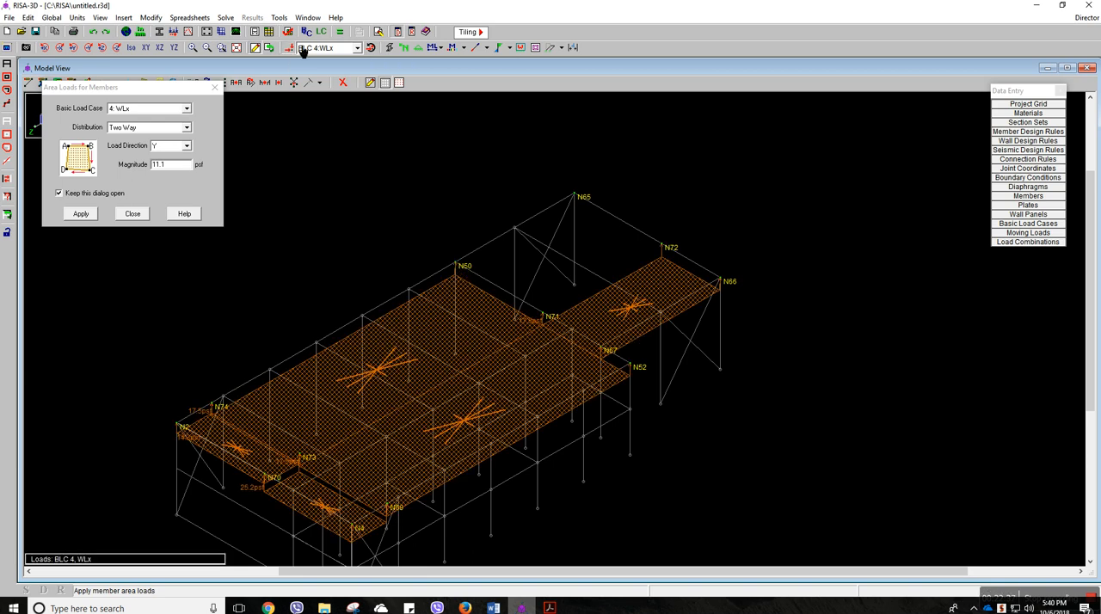
Apply the 11.1 psf area load to the roof zone bounded by N50, N65, N72 and N71, then finish the area load command
click(456, 264)
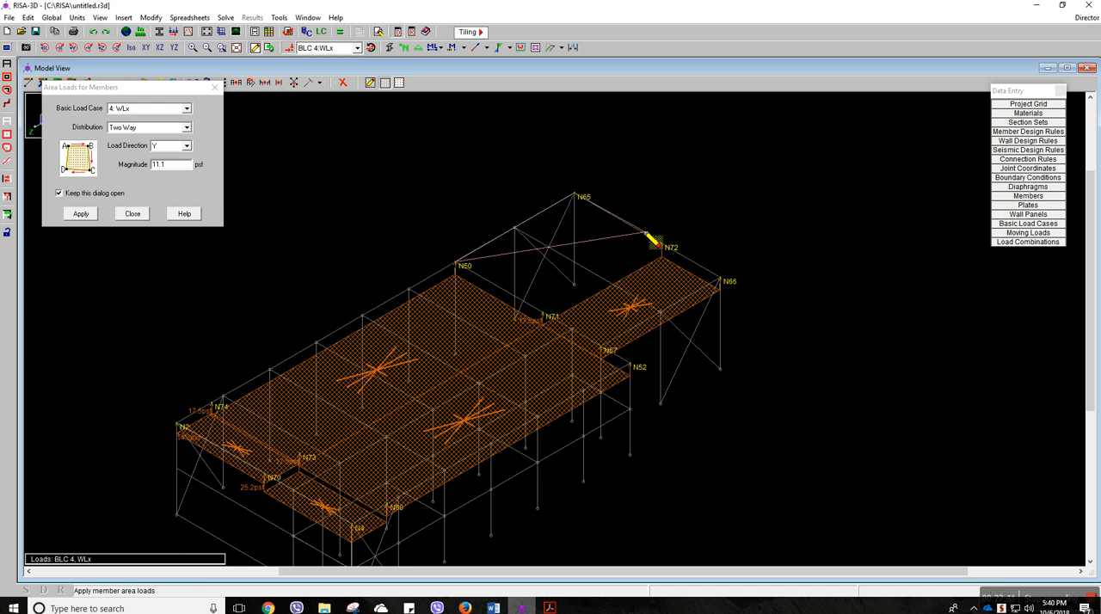
click(662, 245)
click(552, 317)
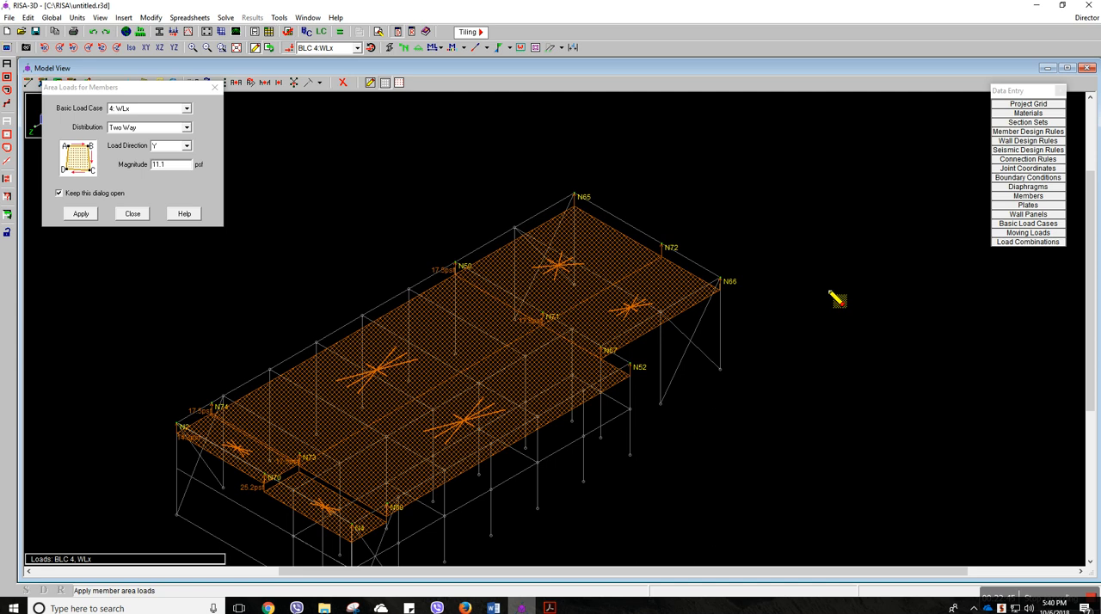
click(214, 87)
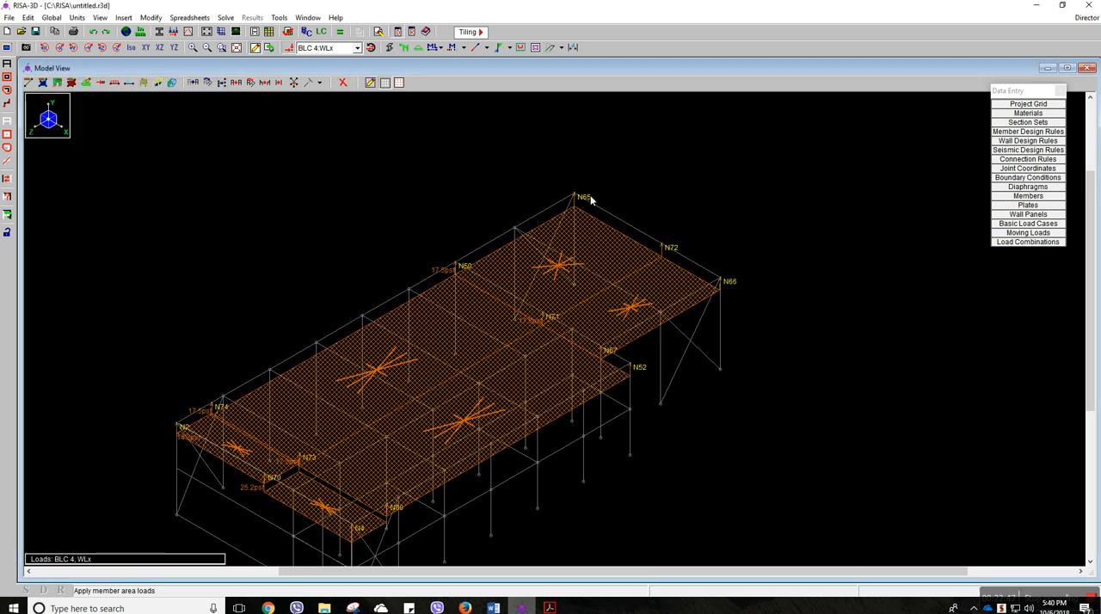
Display the BLC 4 WLx loads and select the whole model so the wall and roof area loads are shown together
scroll(705, 218, down, 1)
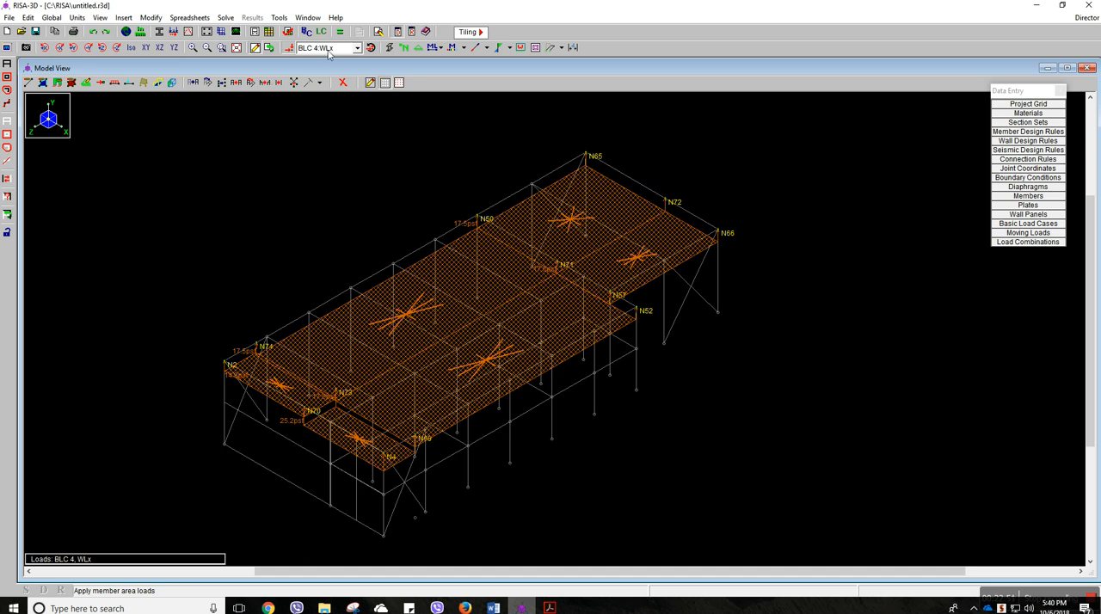
click(290, 49)
click(292, 49)
click(321, 50)
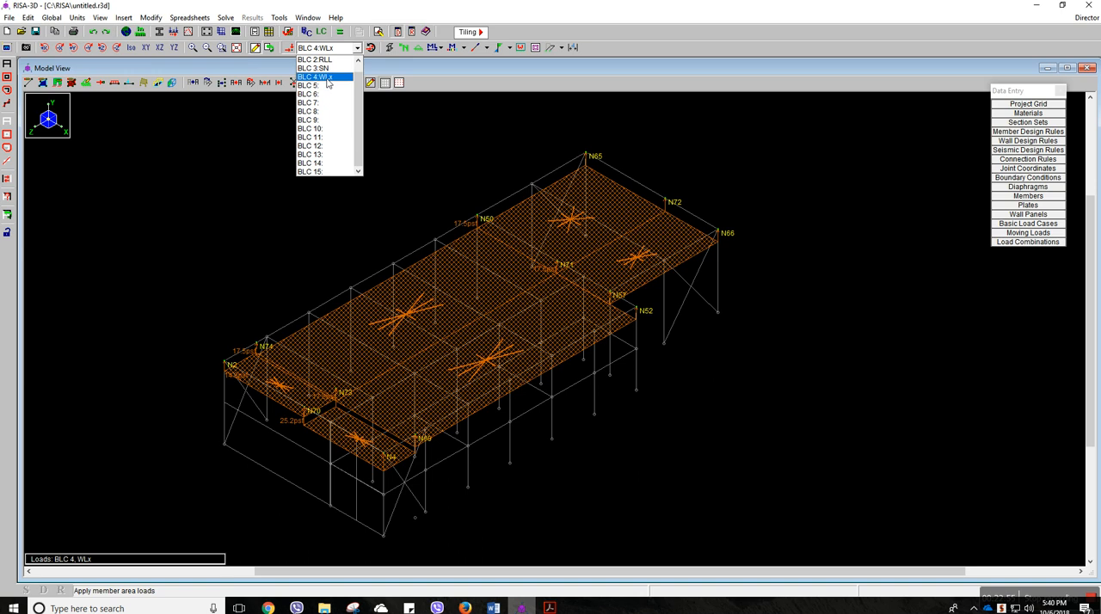
click(329, 80)
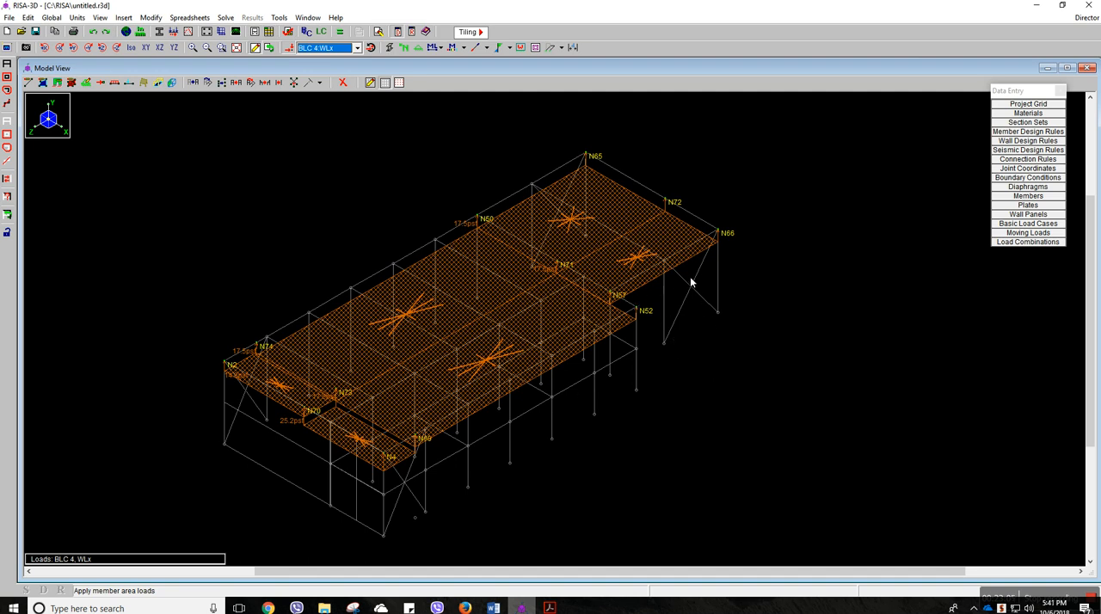
click(9, 65)
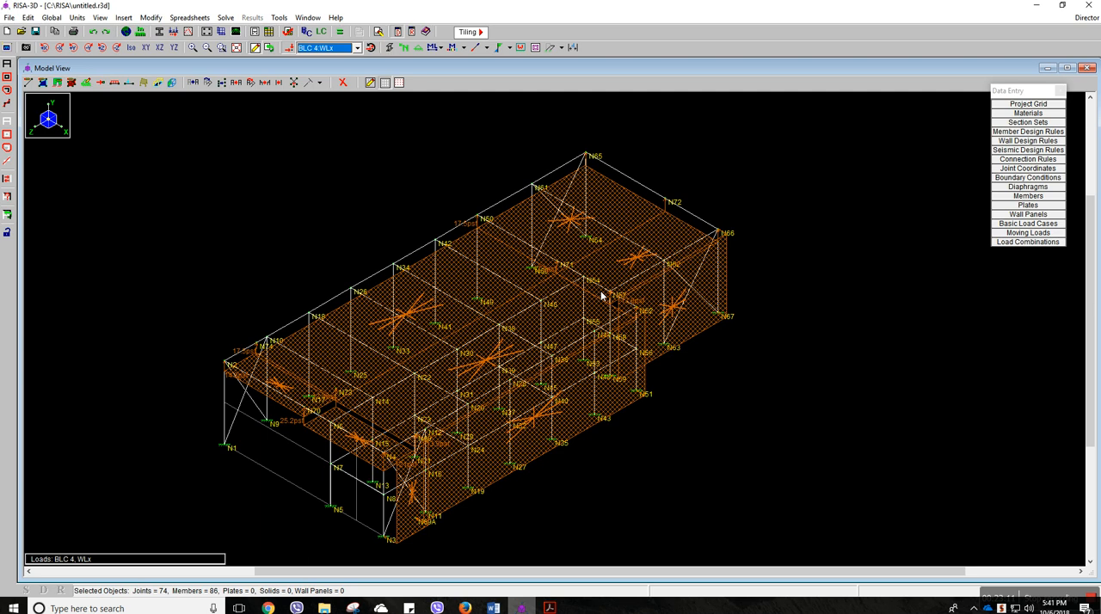
scroll(295, 154, up, 1)
scroll(294, 155, down, 1)
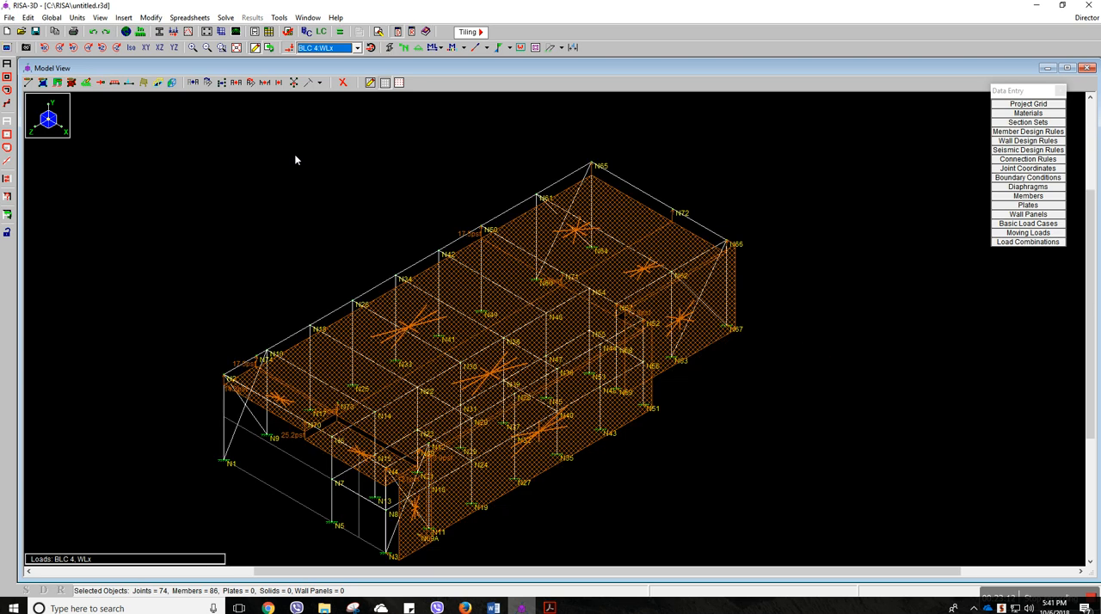
Review the applied loads of the DL, RLL and SN load cases in turn, then return to the WLx load case
click(349, 51)
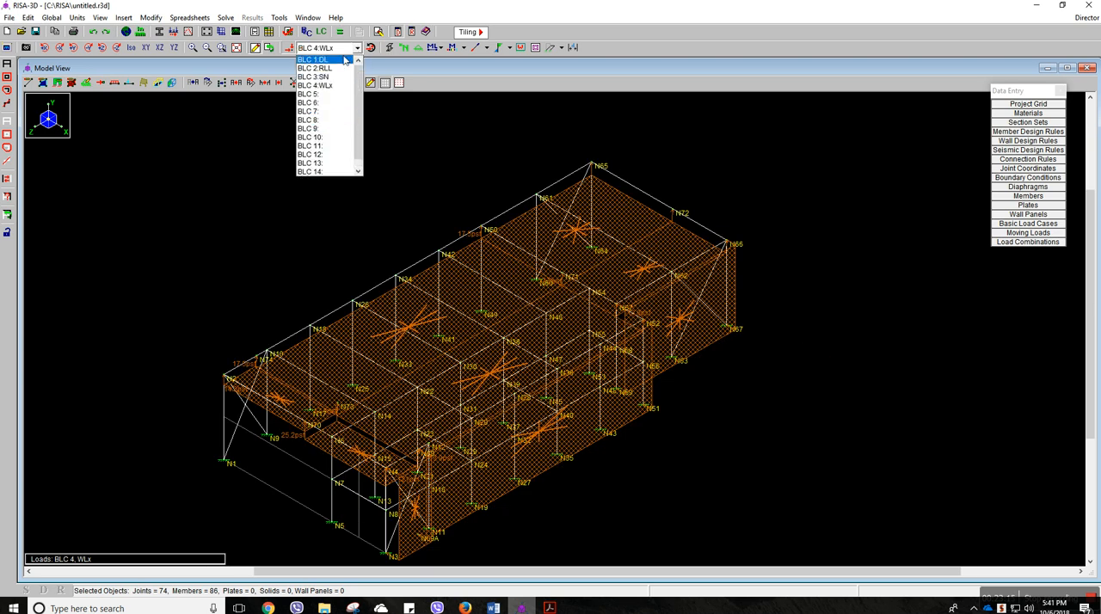
click(338, 60)
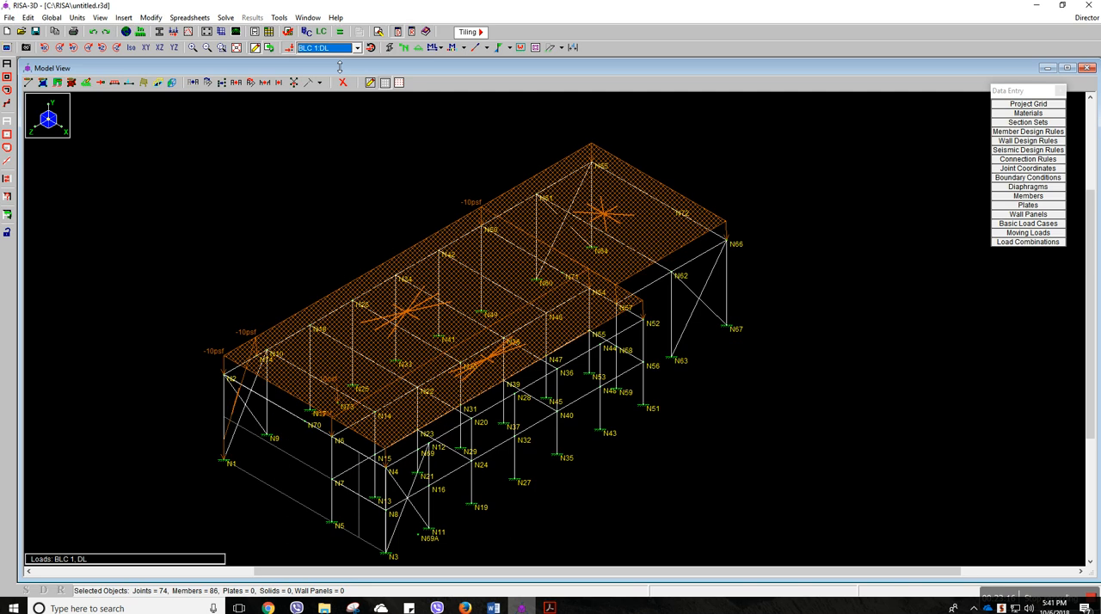
click(357, 48)
click(333, 71)
click(356, 49)
click(331, 69)
click(357, 48)
click(341, 78)
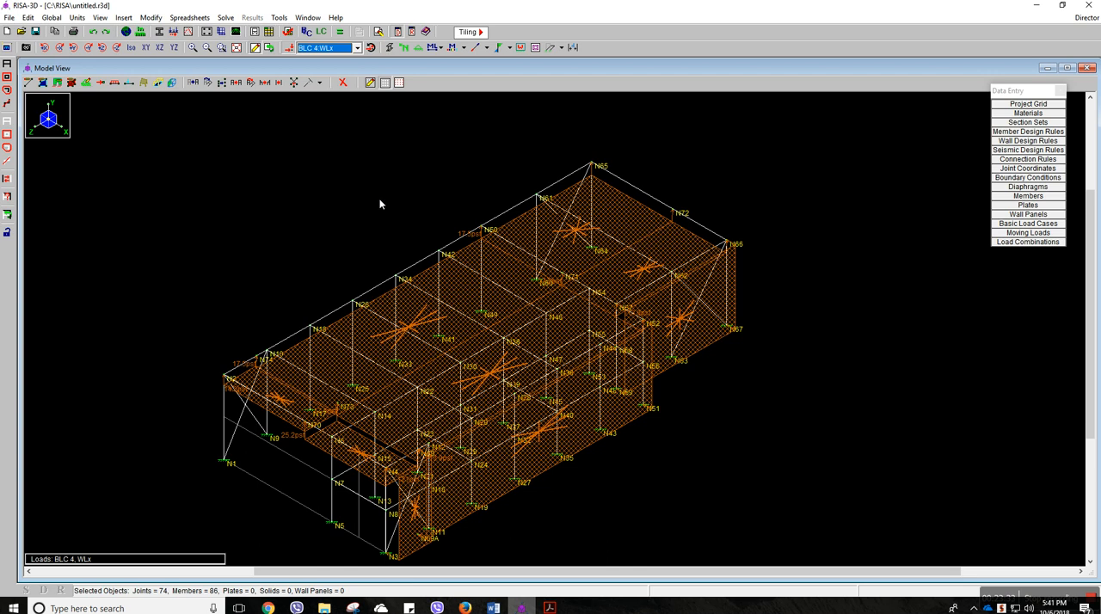
middle_drag(386, 258, 385, 240)
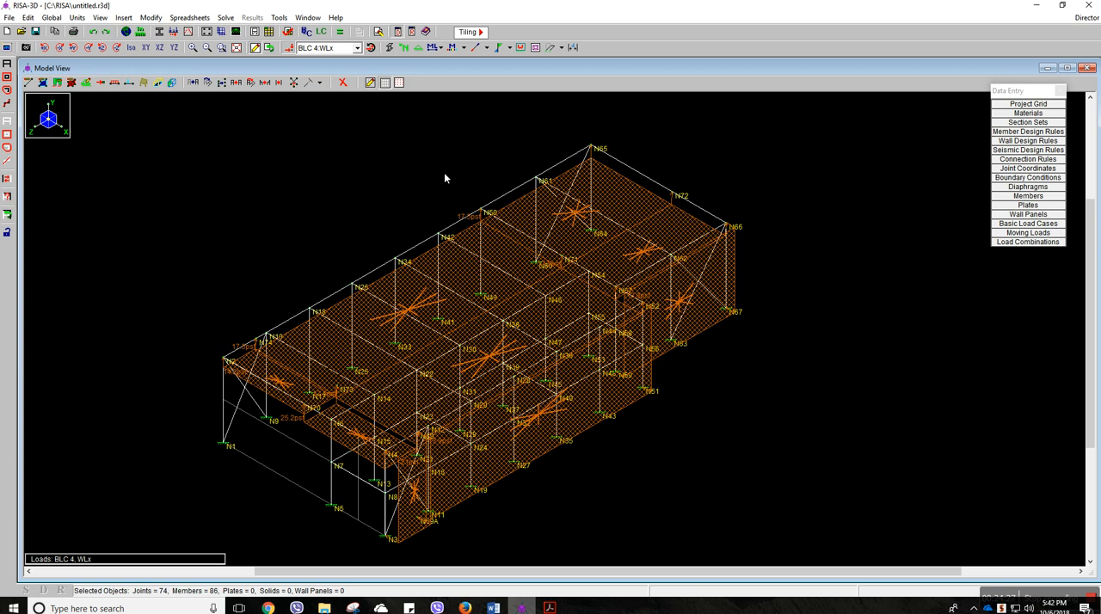
Open the load combinations spreadsheet and start its first blank combination row
click(332, 36)
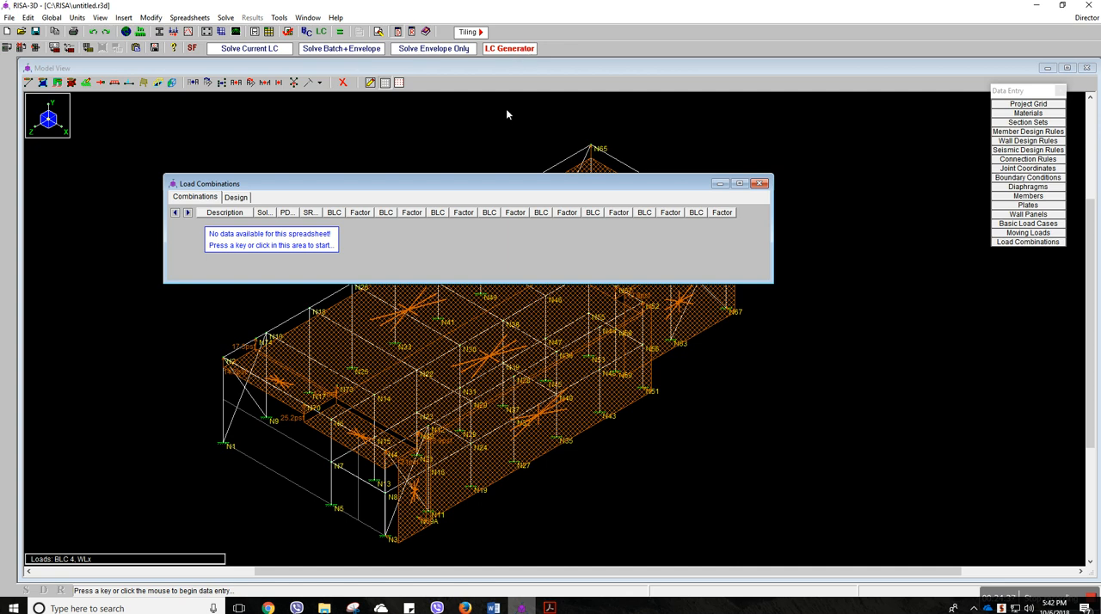
drag(385, 184, 412, 184)
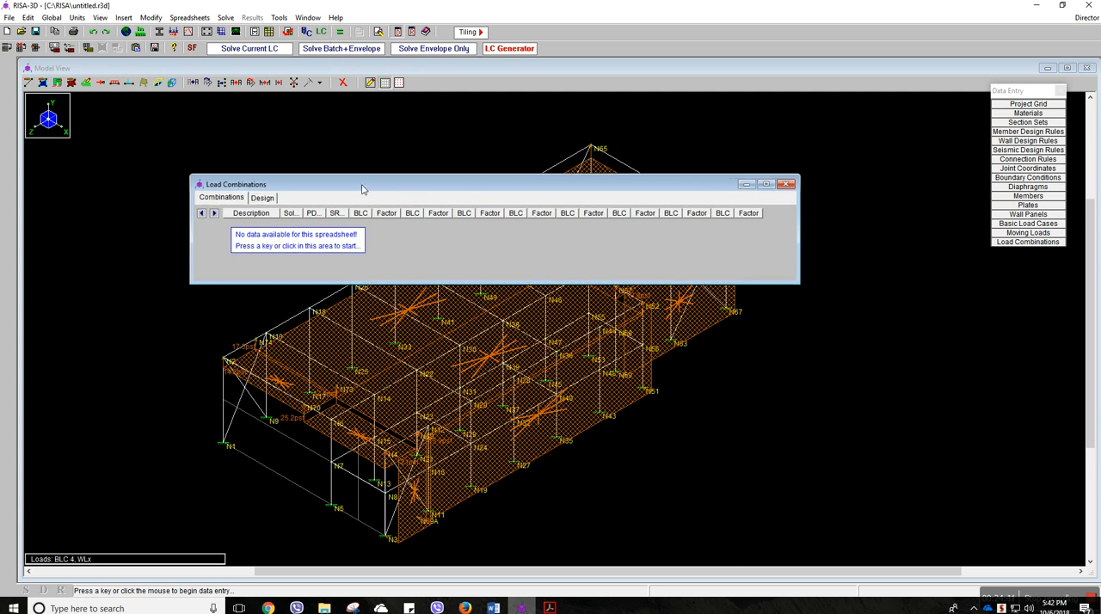
click(317, 246)
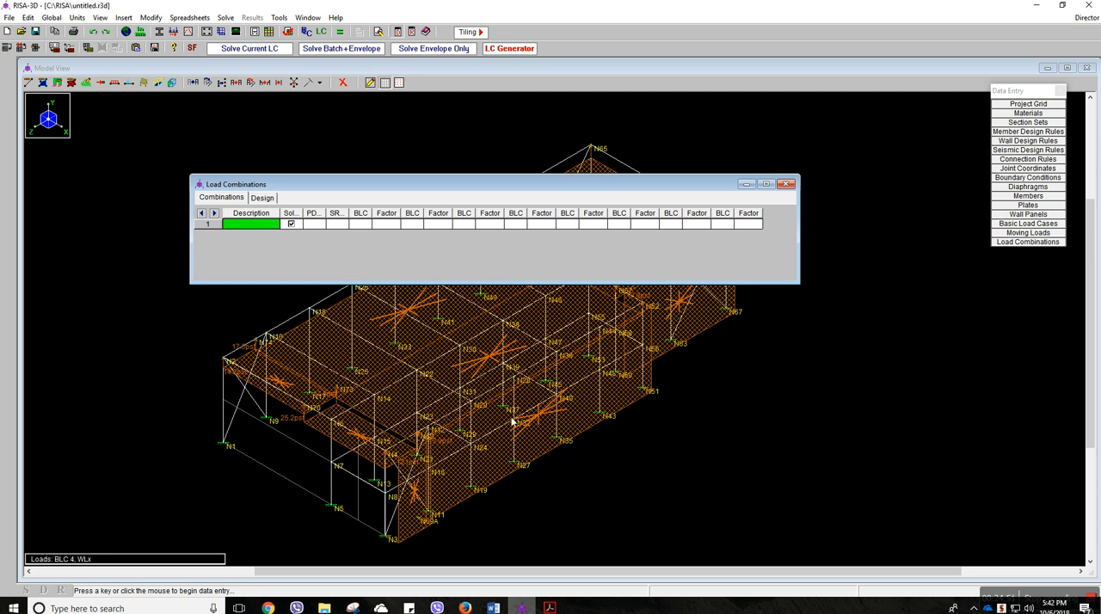
Switch to the AISC manual PDF in Acrobat Reader and examine the LRFD and ASD load combinations on pages 2-10 and 2-11
mouse_move(549, 607)
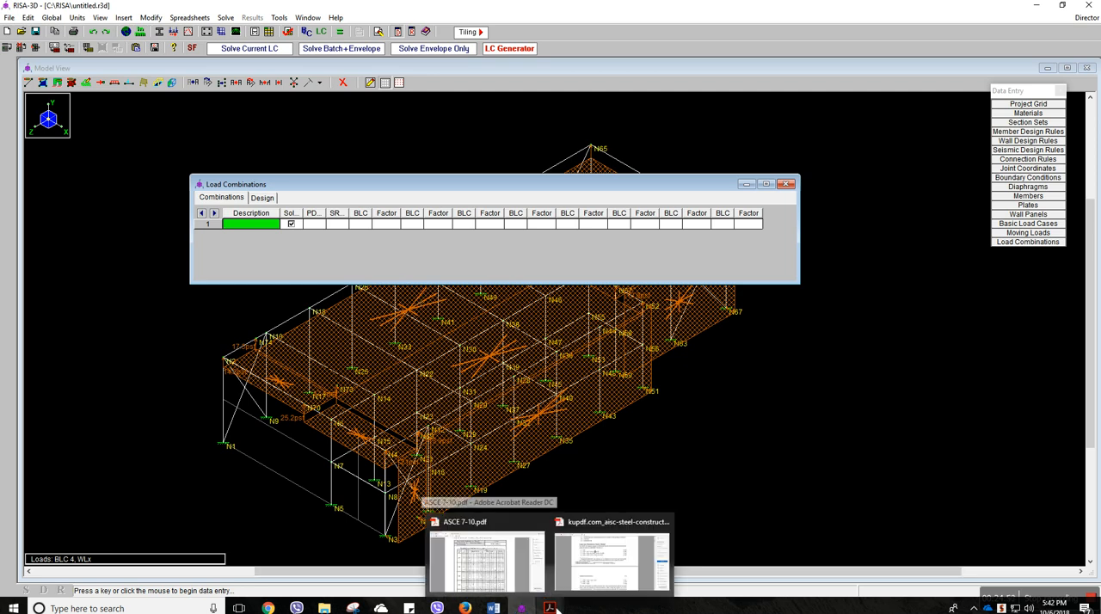
click(612, 559)
scroll(504, 380, up, 3)
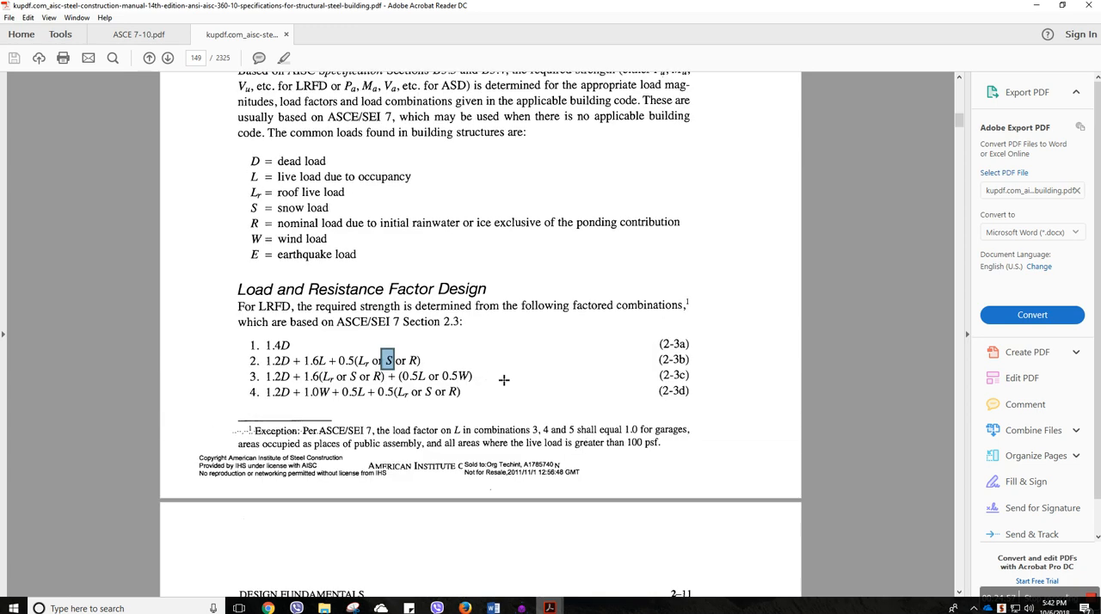
scroll(504, 379, down, 2)
scroll(504, 380, down, 1)
scroll(504, 379, up, 7)
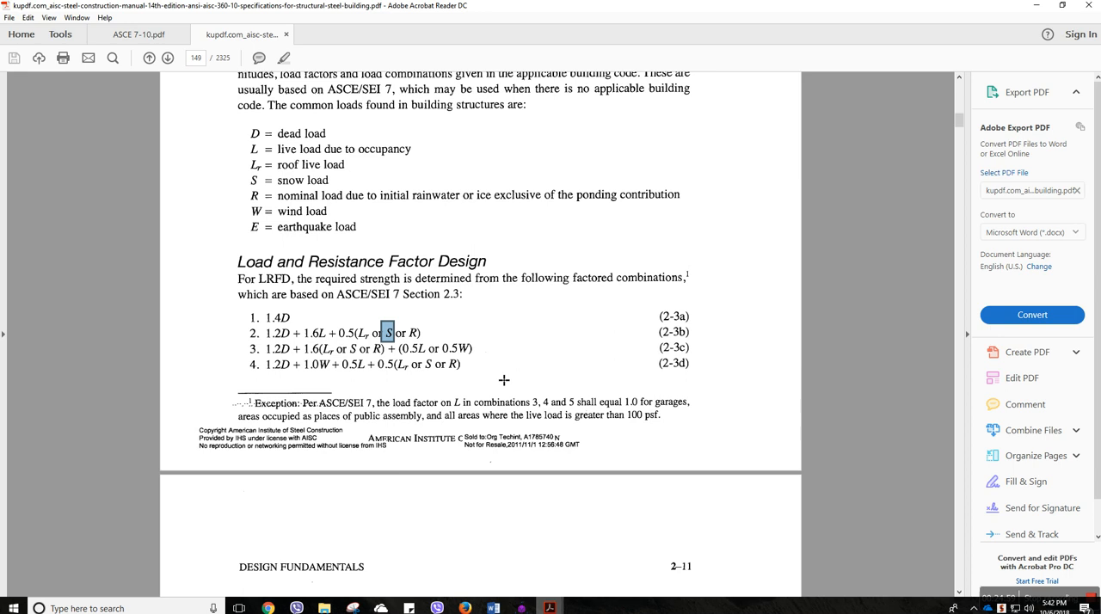
scroll(503, 379, up, 6)
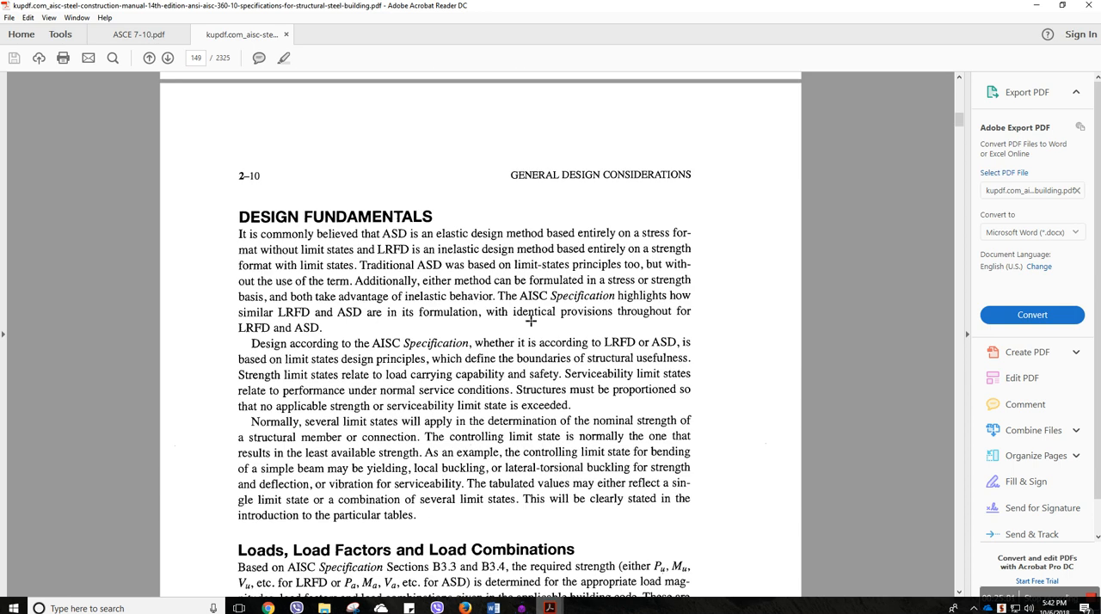
scroll(305, 215, down, 16)
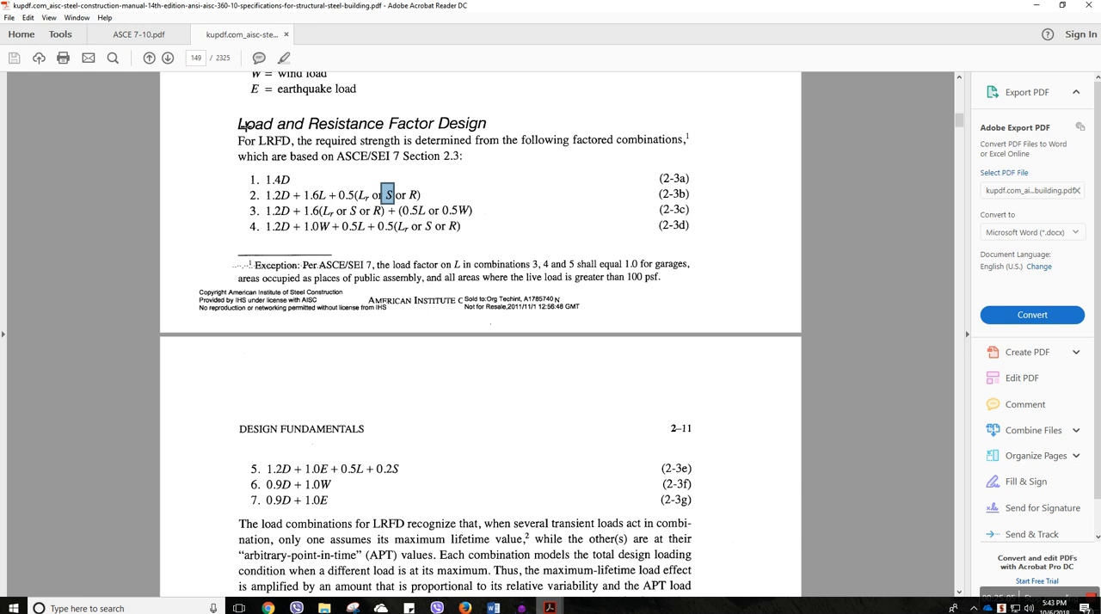
scroll(331, 396, down, 3)
scroll(332, 396, down, 8)
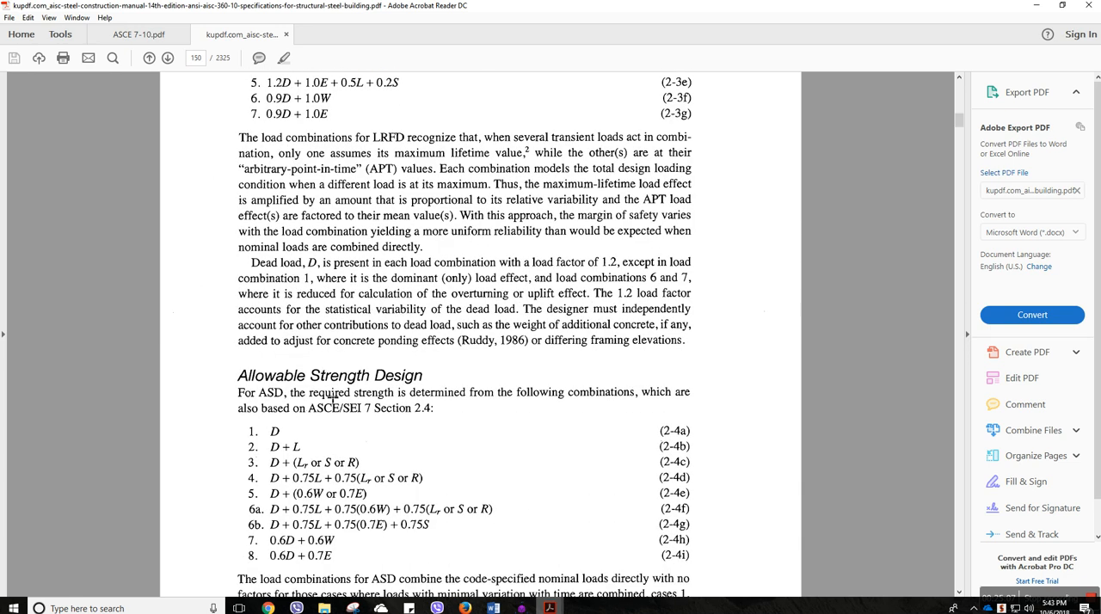
scroll(339, 450, up, 11)
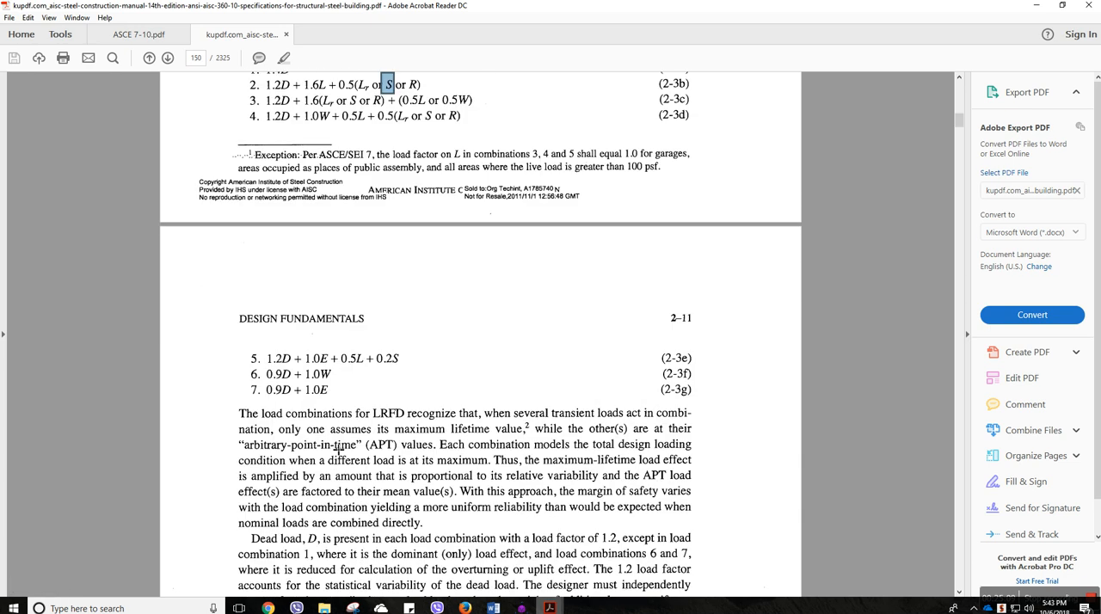
click(341, 250)
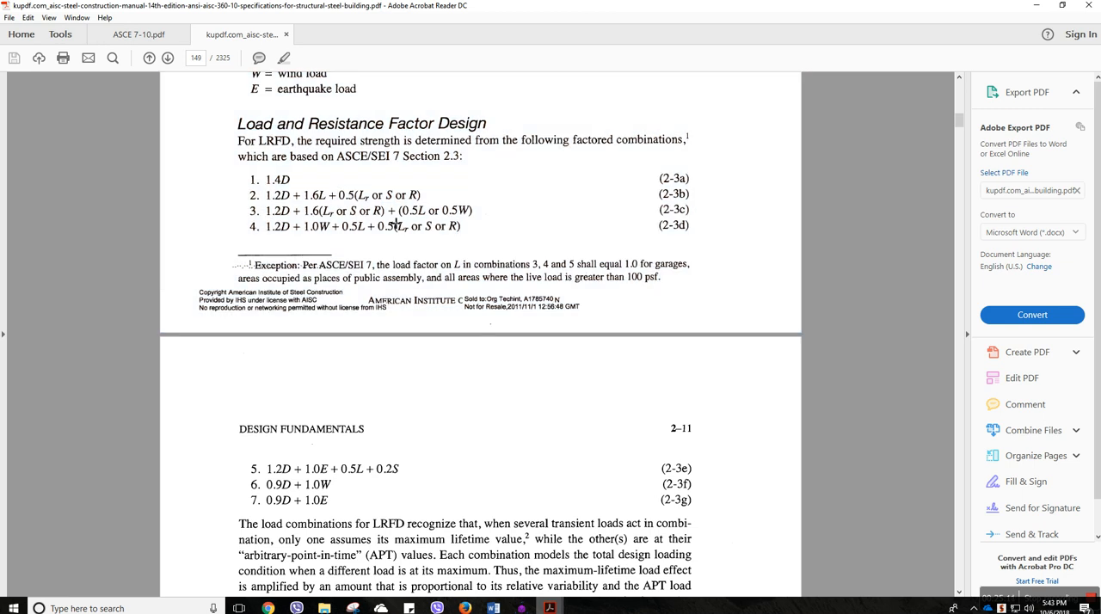
Return to RISA-3D, describe the first combination as LC1 and set its P-Delta option to Y
click(521, 608)
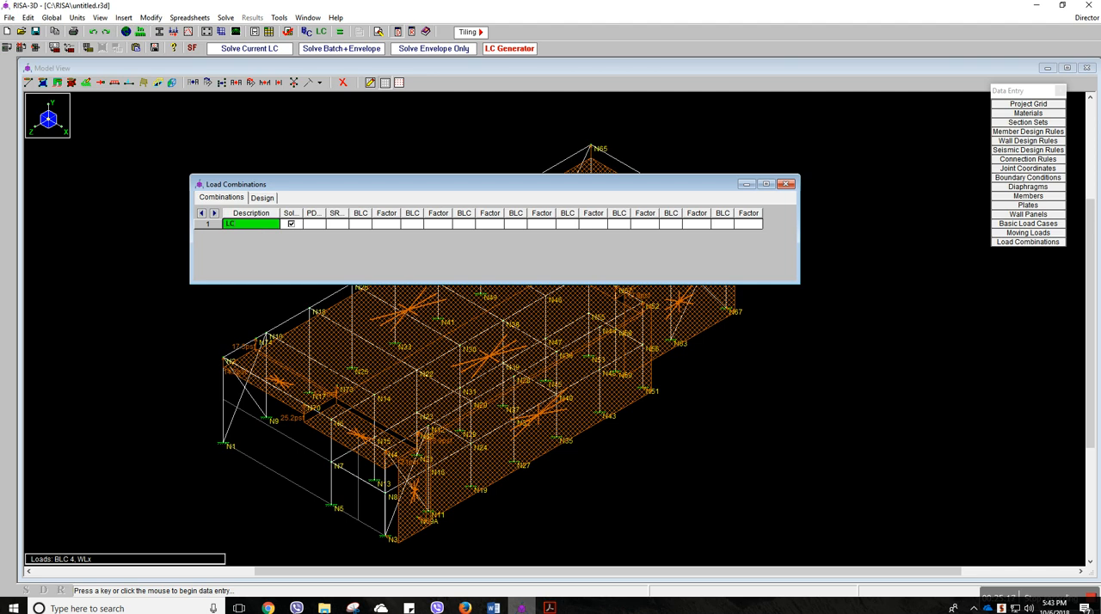
click(312, 228)
click(323, 224)
click(398, 235)
click(458, 260)
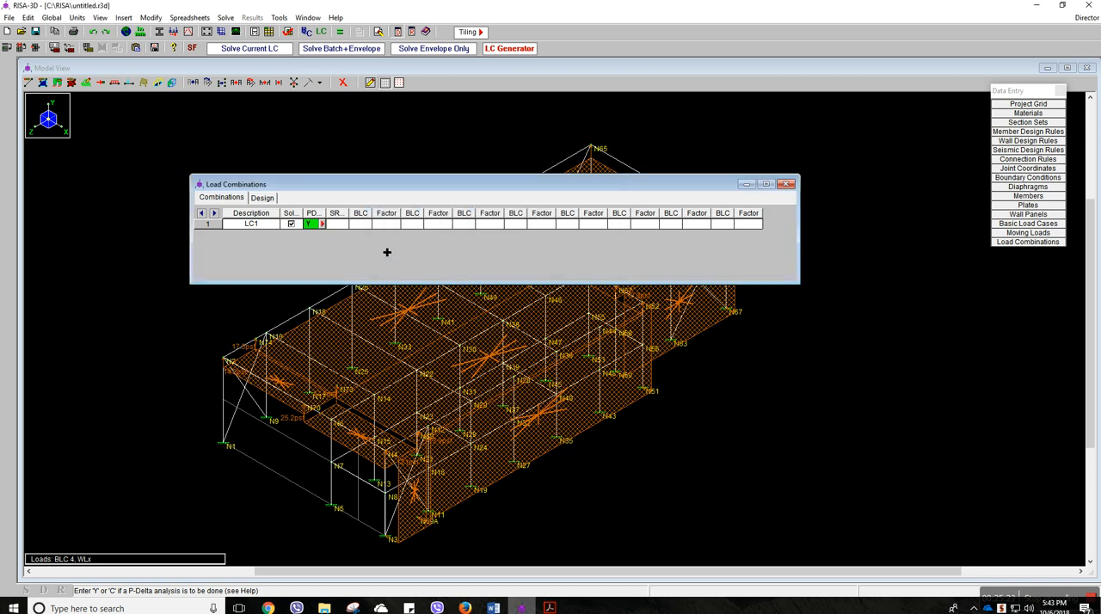
Assign basic load case 1: DL to LC1 with a factor of 1.4
click(346, 228)
click(361, 227)
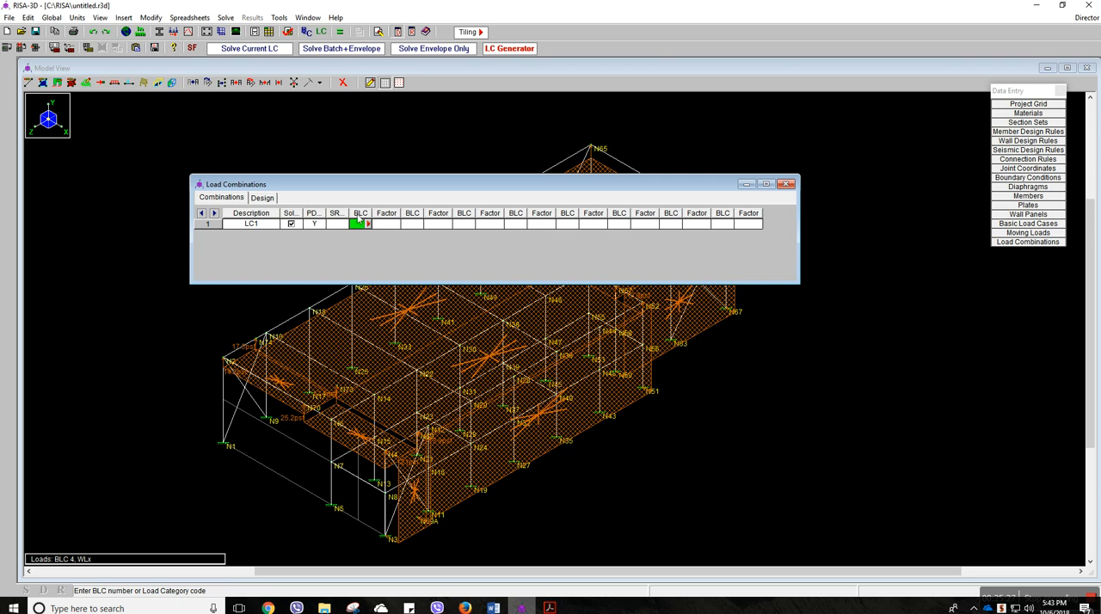
click(370, 226)
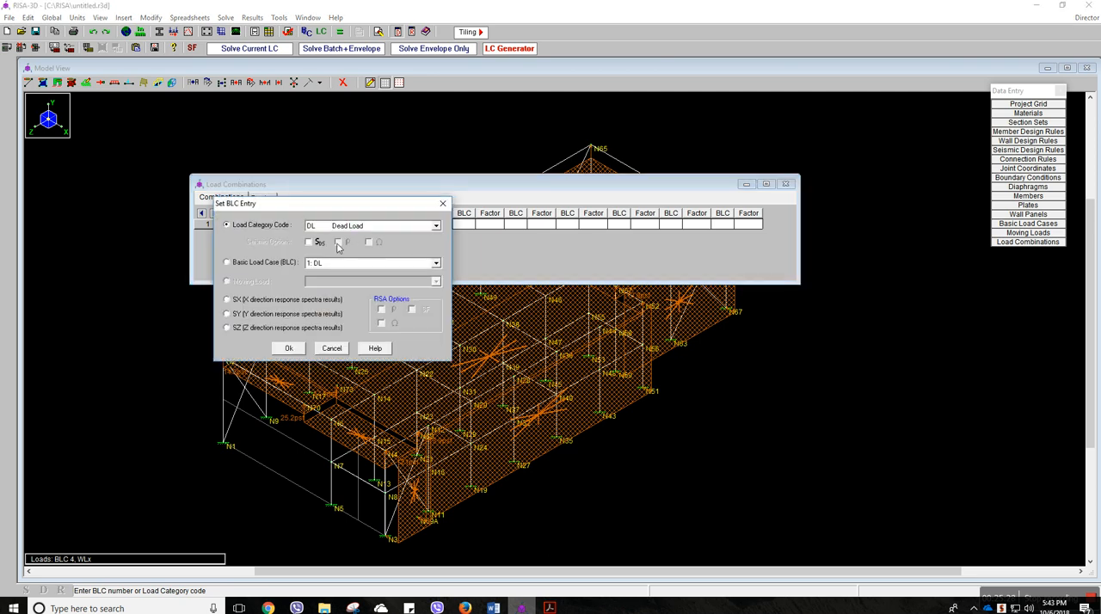
click(239, 265)
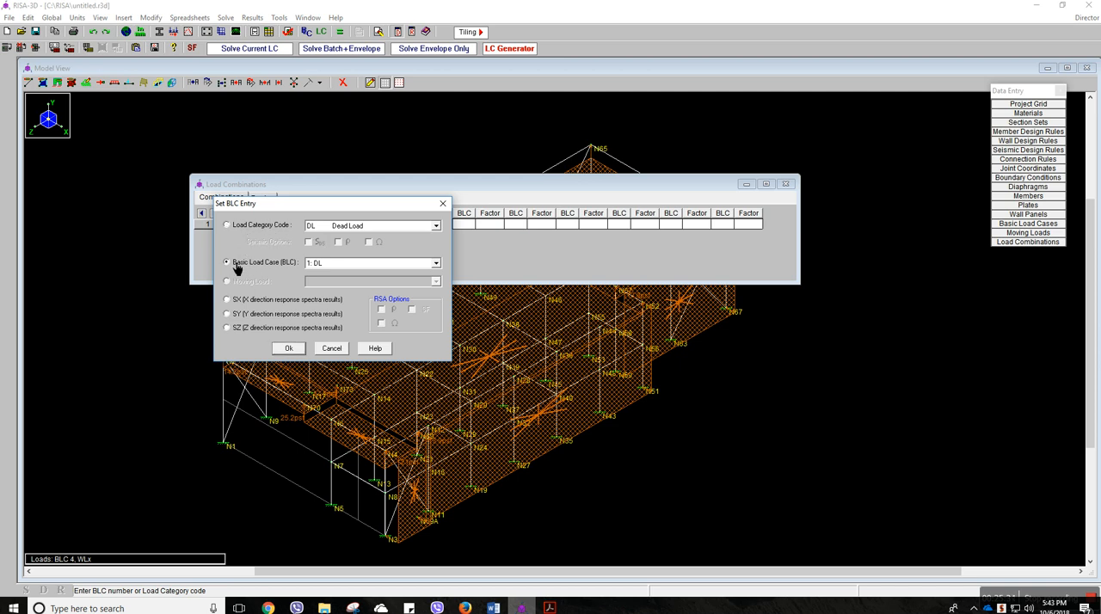
click(330, 265)
click(327, 275)
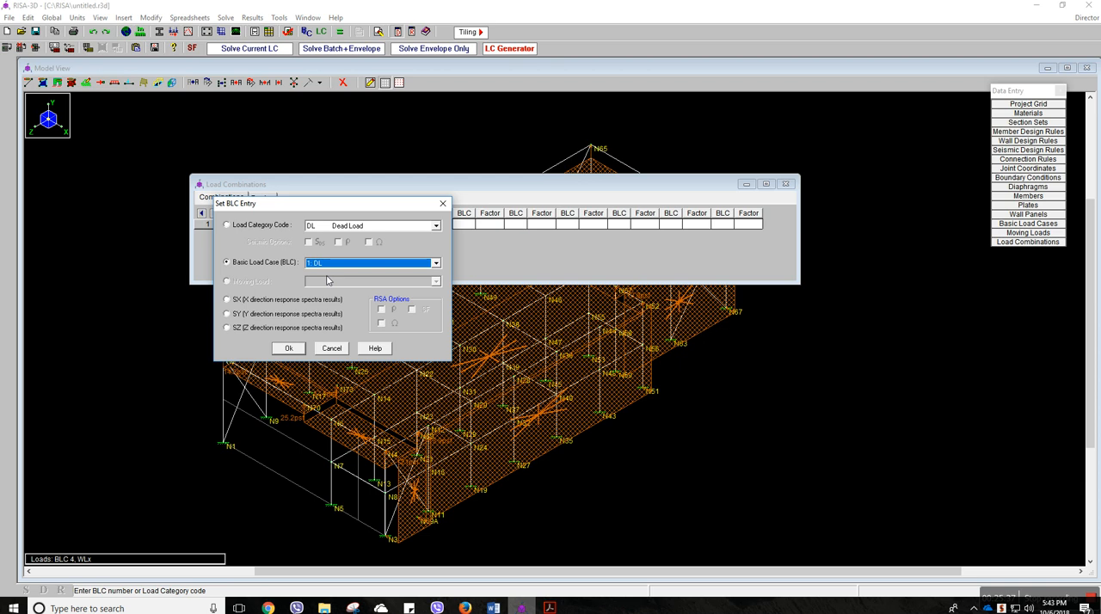
click(289, 348)
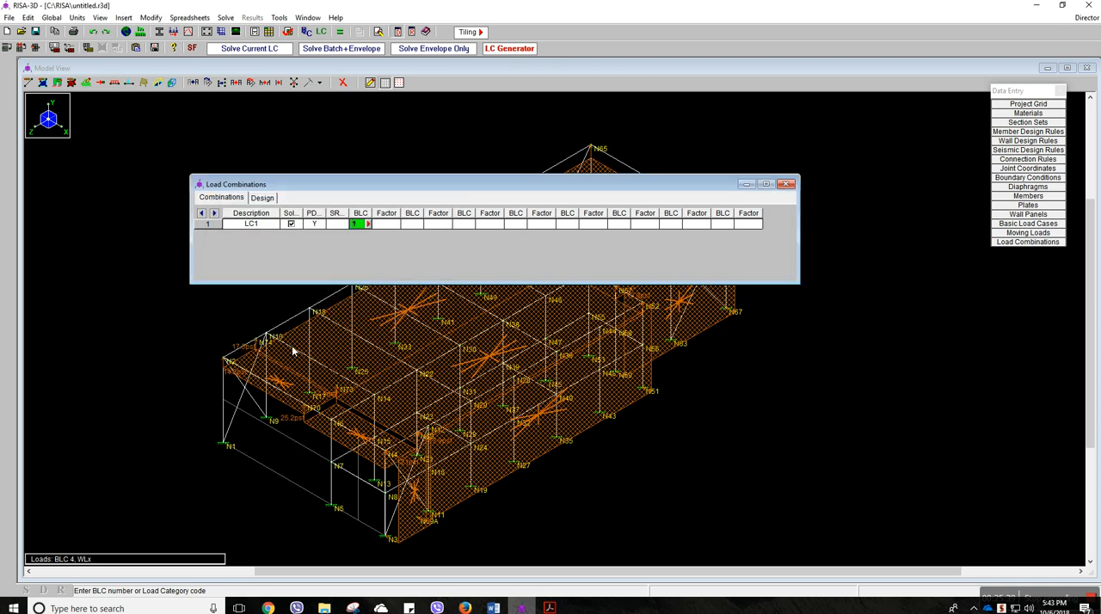
click(390, 224)
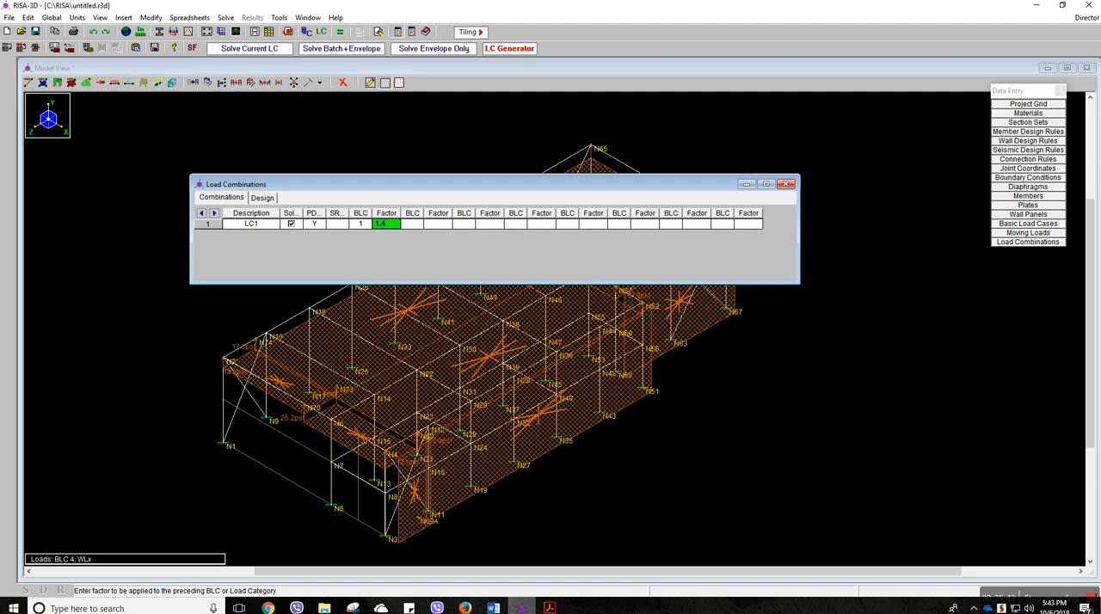
Add a second combination row described as LC@ and set its dead load factor to 1.2
click(267, 227)
key(Return)
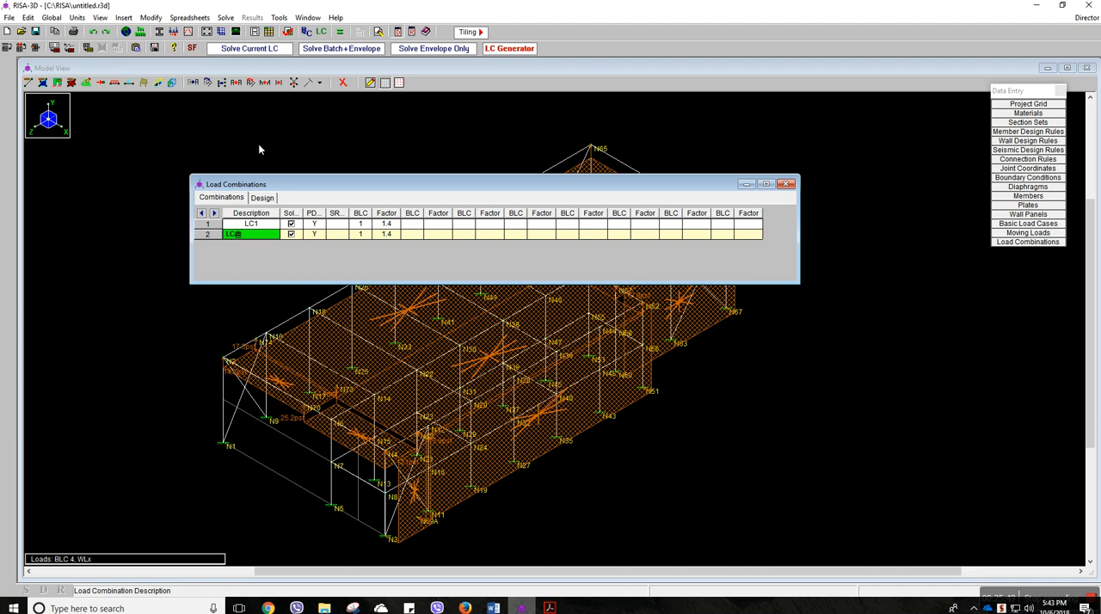
text(LC@)
click(397, 238)
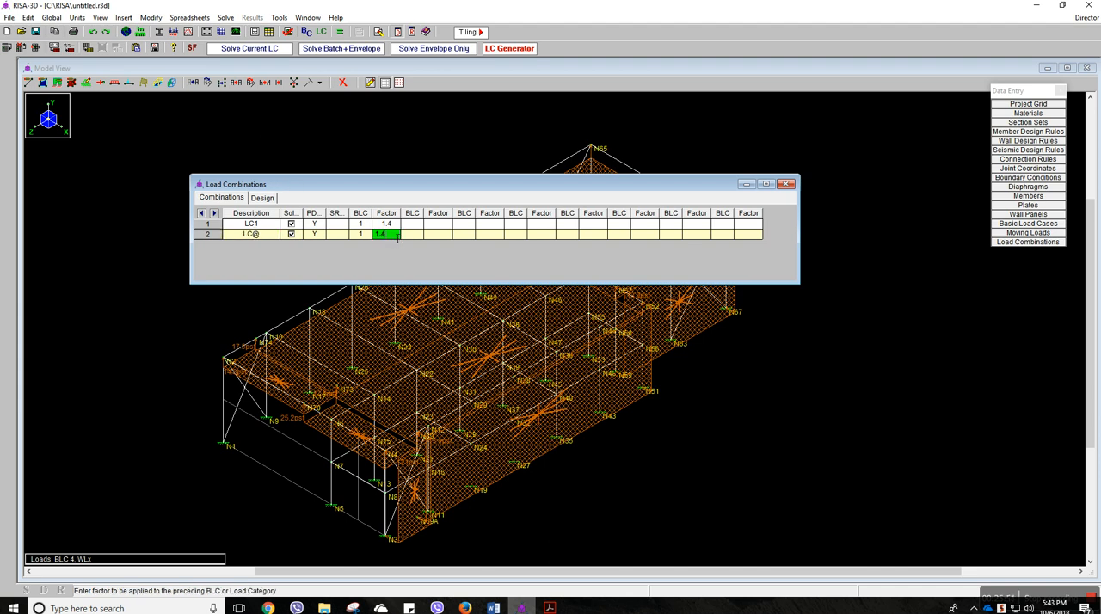
text(1.2)
click(420, 235)
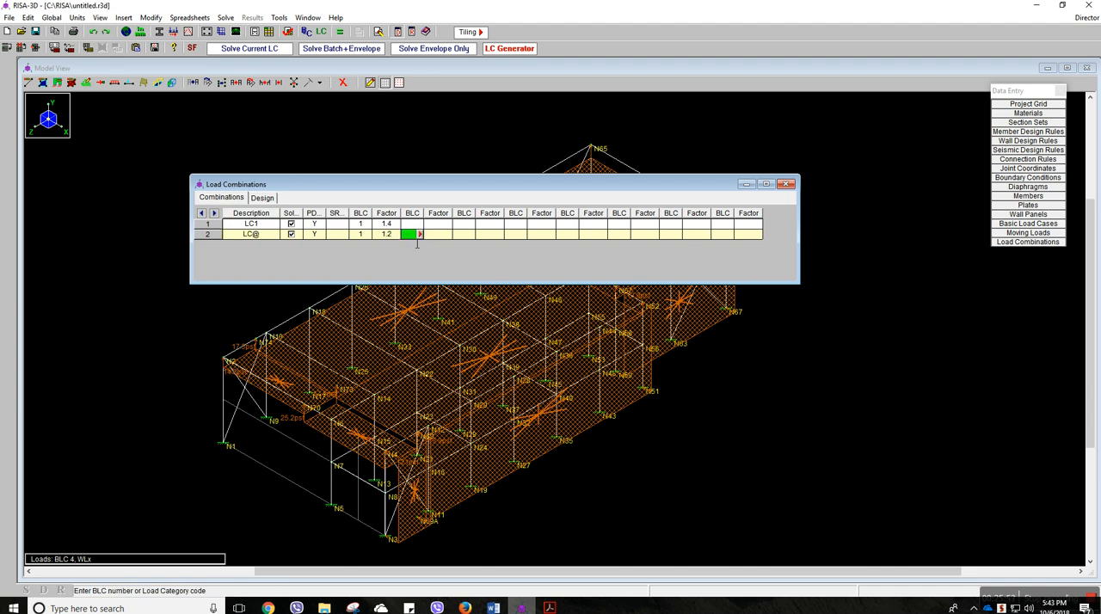
Check LRFD combination 2 in the AISC manual PDF, then in RISA-3D add basic load case 3: SN with factor 0.5 to the second combination
click(548, 607)
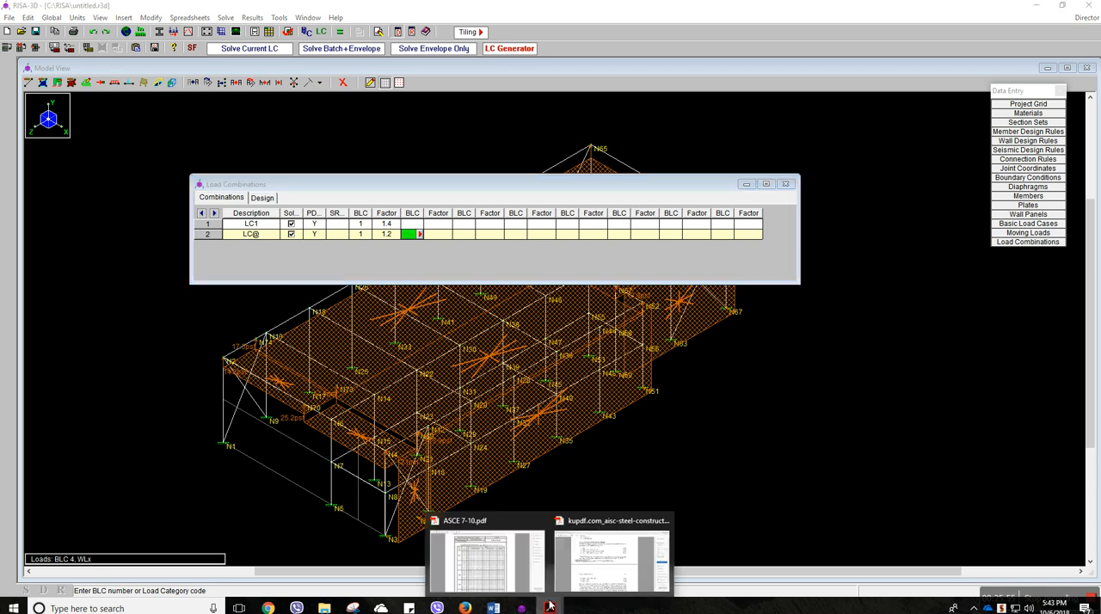
click(566, 576)
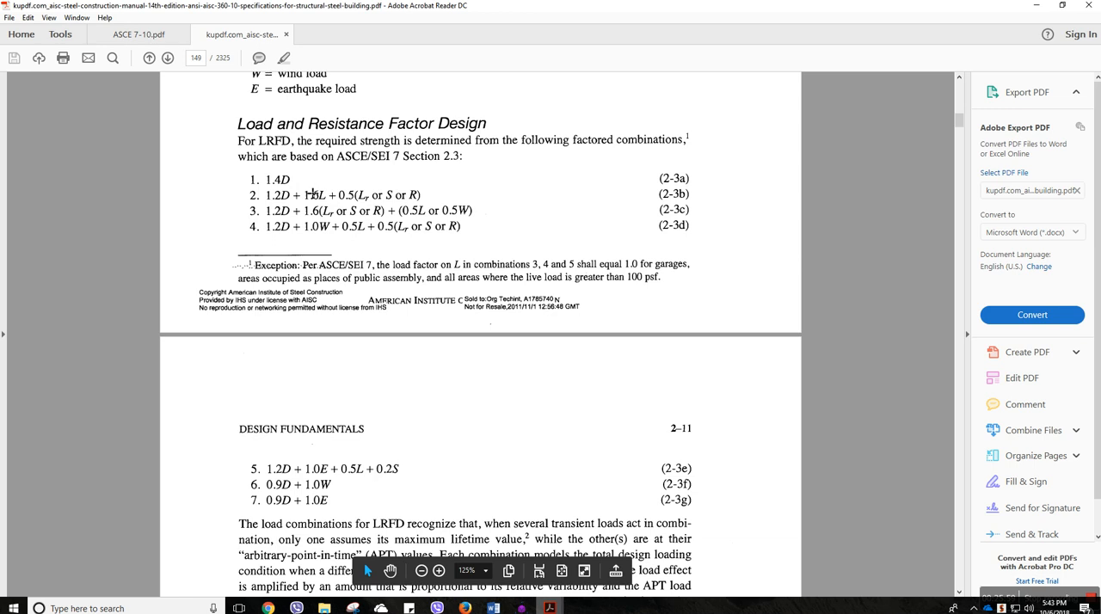
click(350, 199)
click(349, 200)
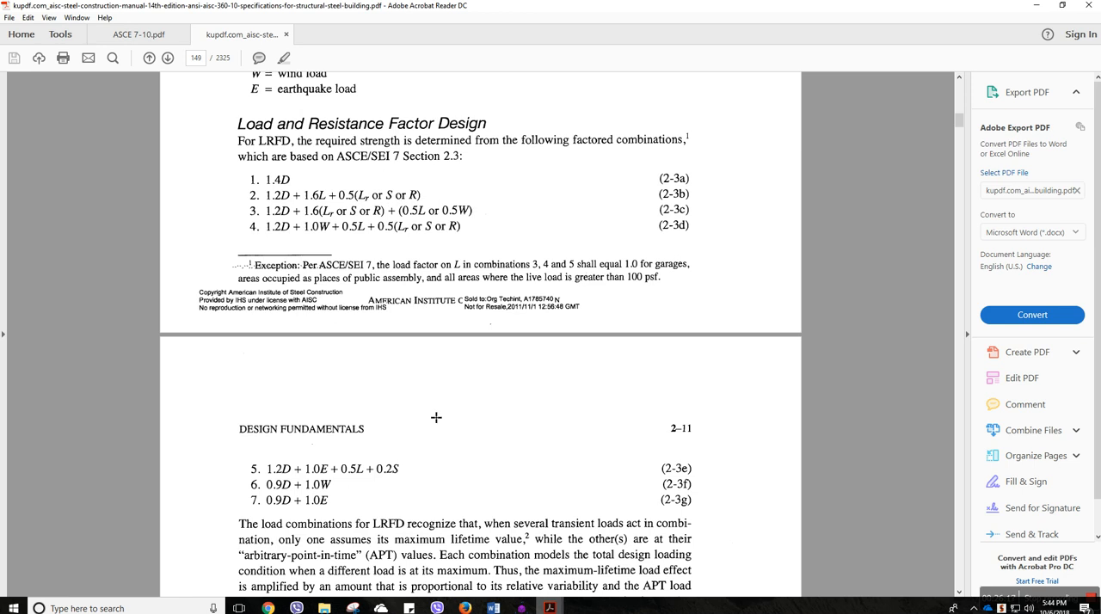
click(522, 608)
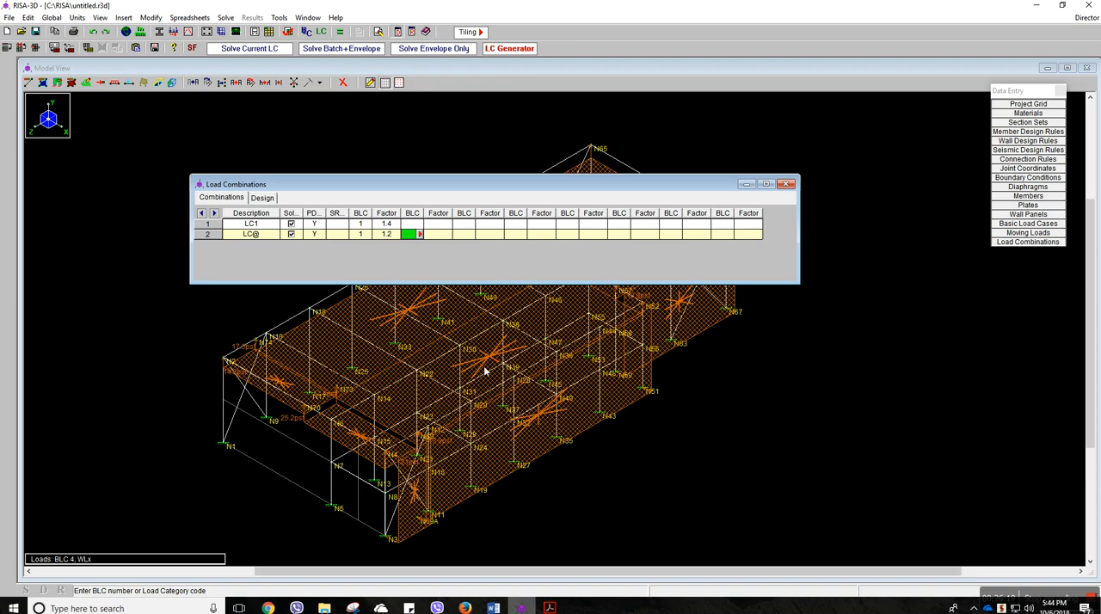
click(420, 235)
click(344, 263)
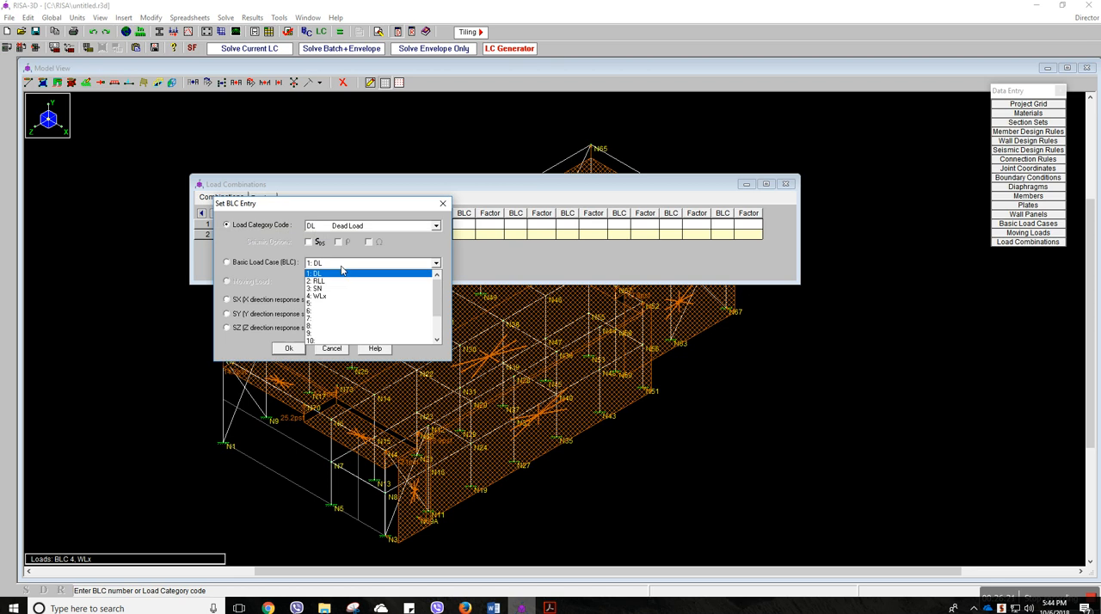
click(328, 291)
click(252, 263)
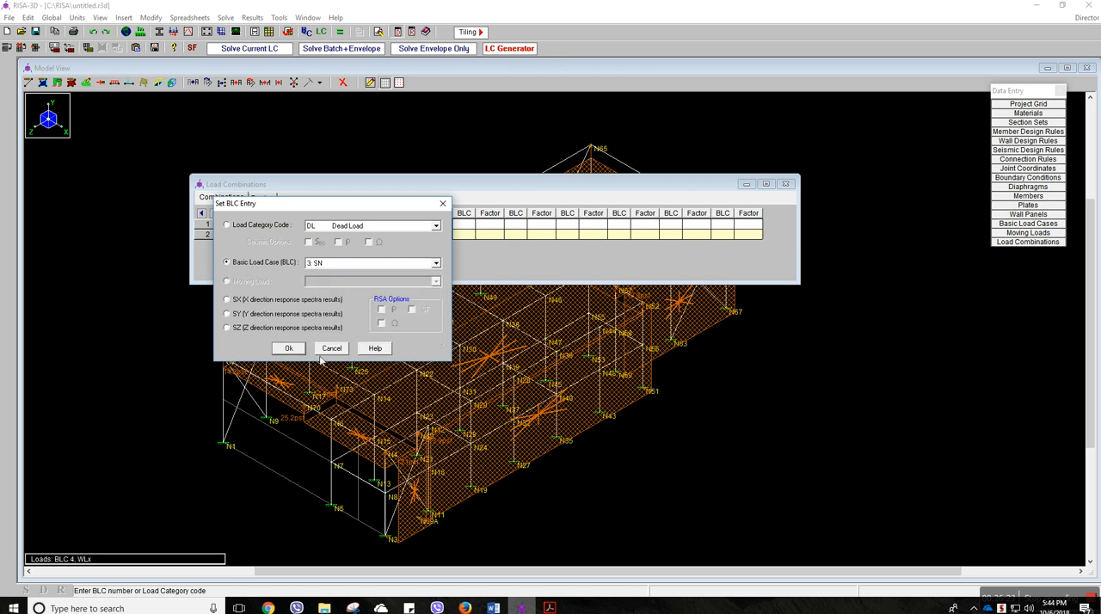
click(289, 348)
click(440, 237)
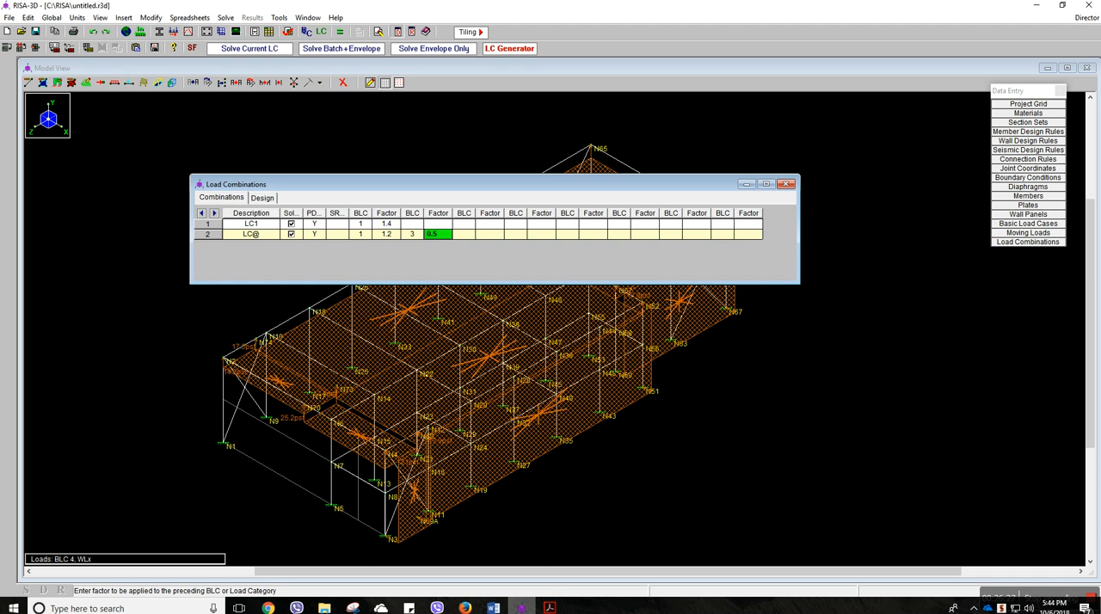
Rename the second combination LC2 and add a third combination row described as LC#
click(268, 237)
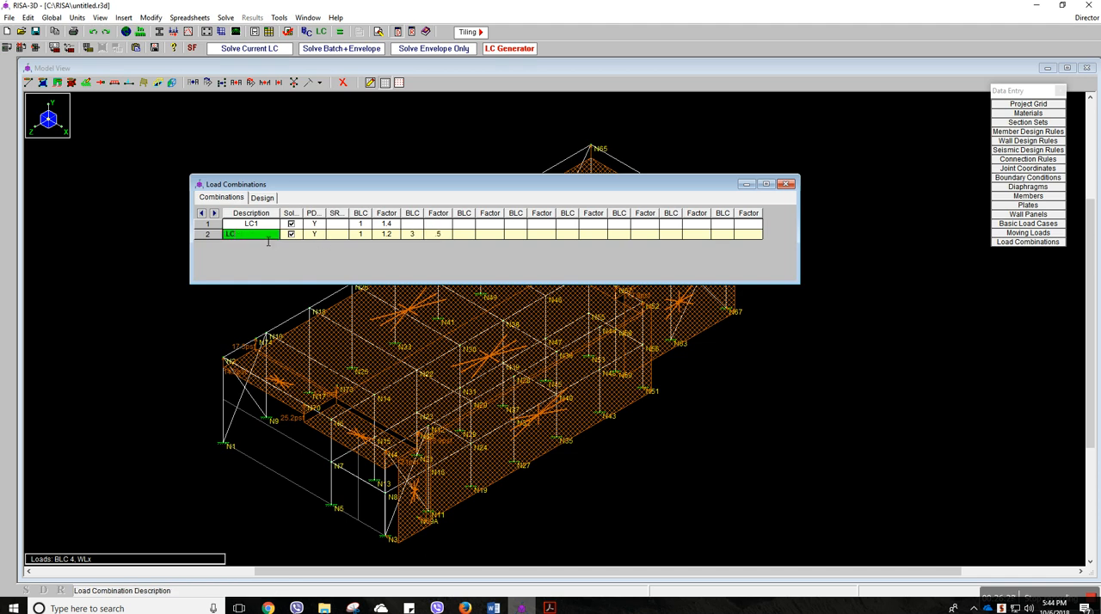
key(Return)
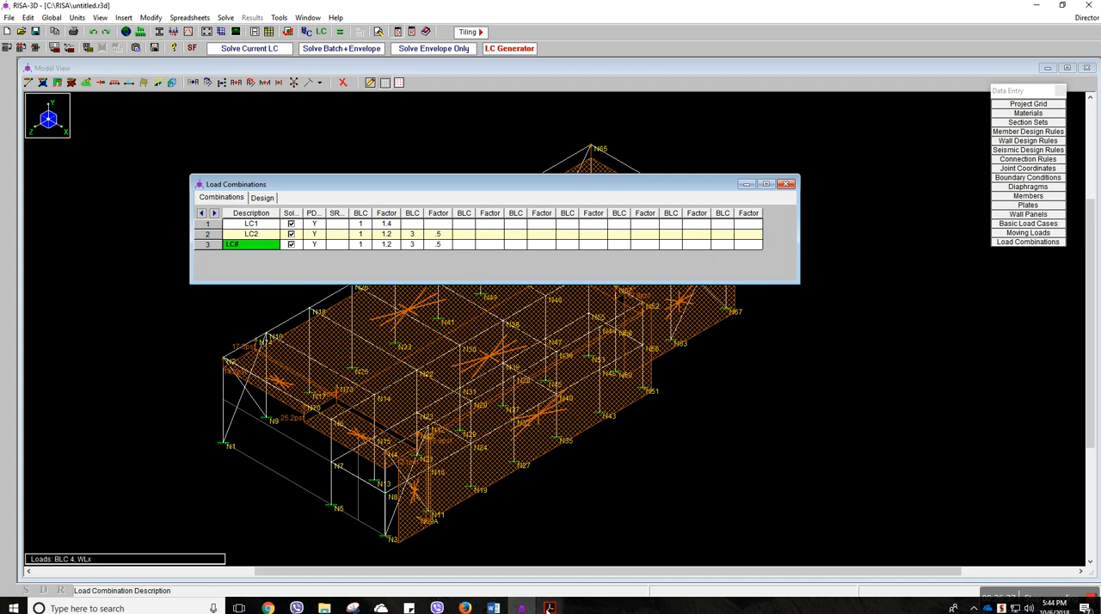
Check LRFD combination 3 in the AISC manual PDF, then in RISA-3D set the third combination's snow load factor to 1.6
mouse_move(549, 608)
click(576, 564)
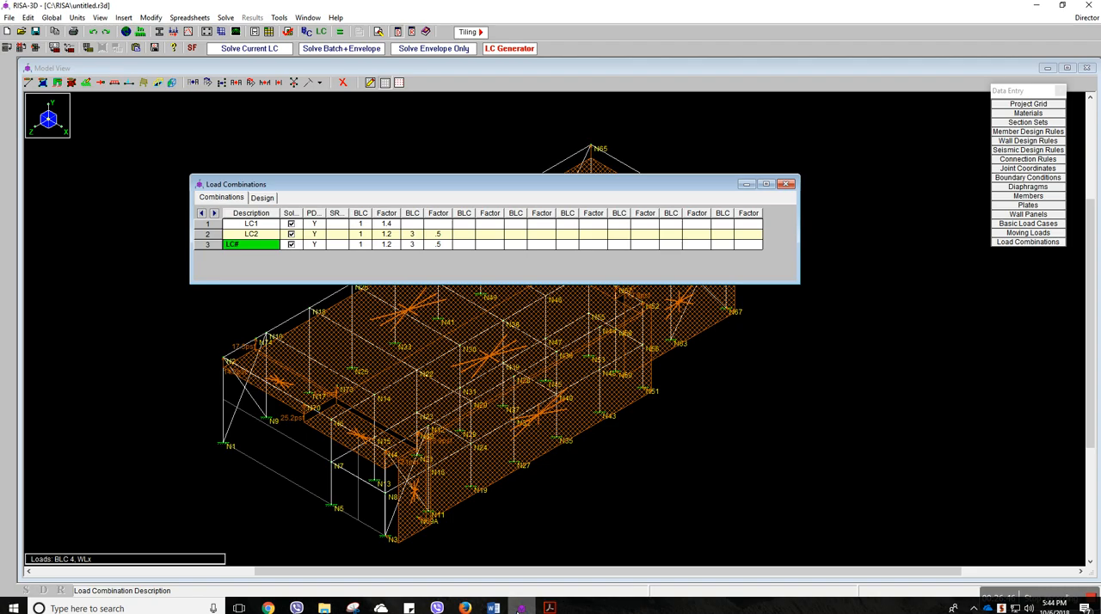
click(521, 608)
click(420, 246)
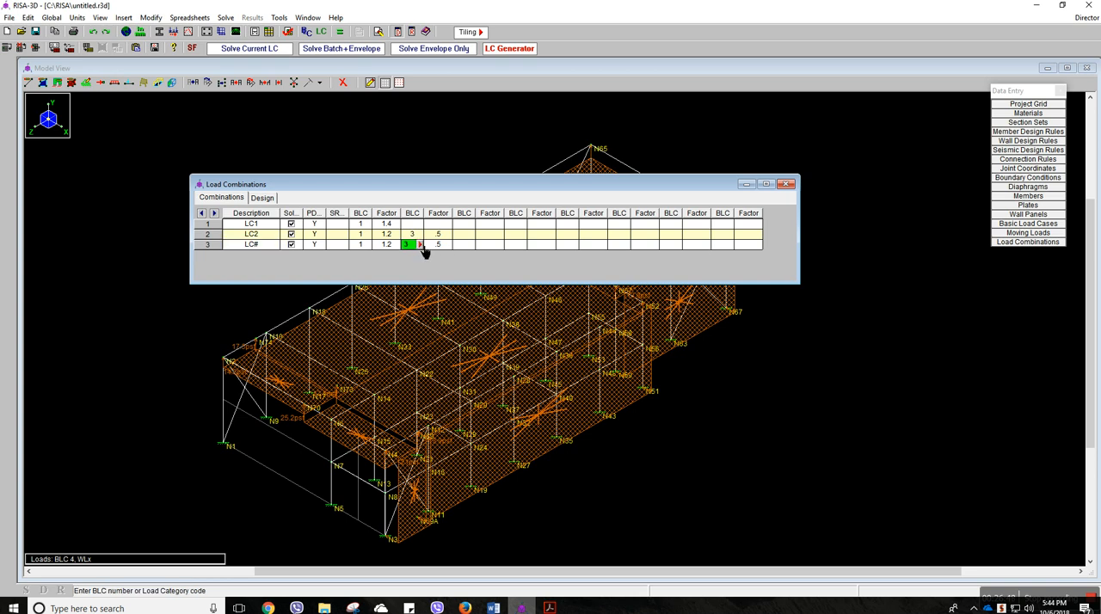
click(438, 248)
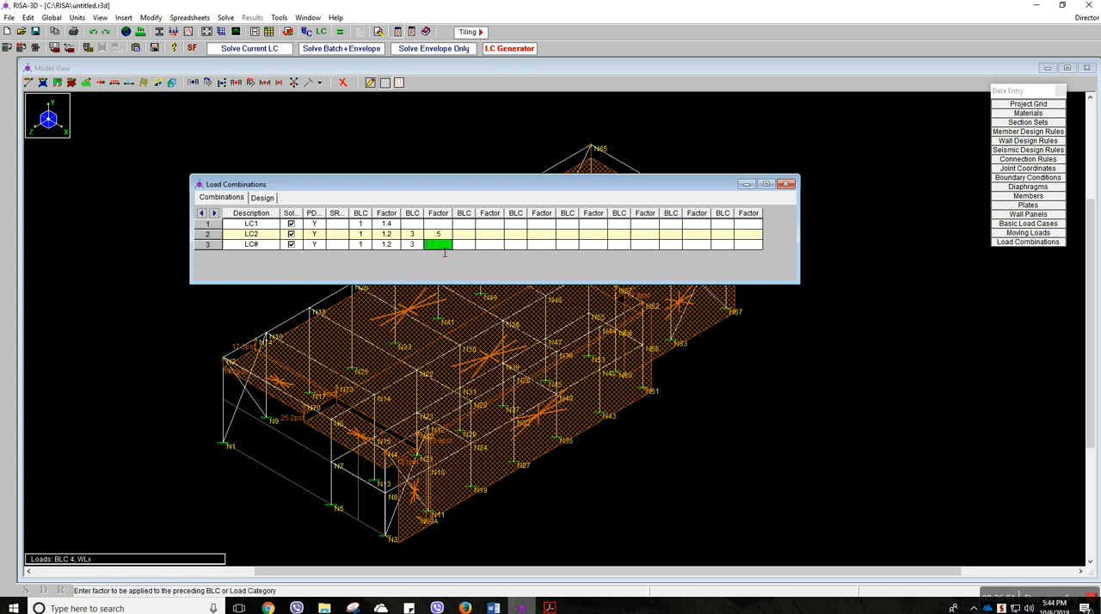
text(6)
key(Tab)
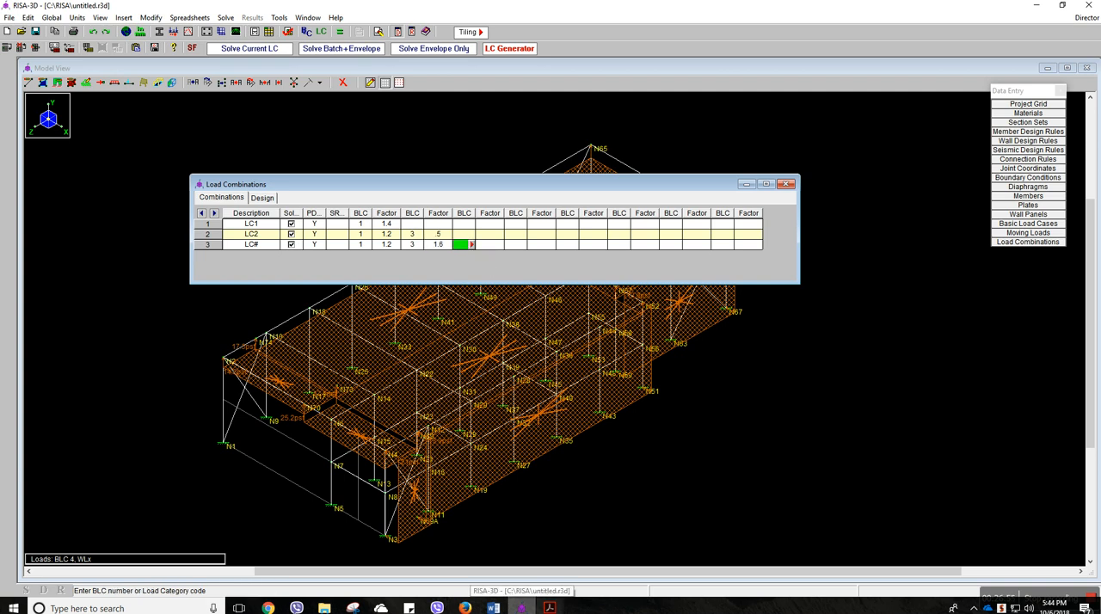
Check the wind term of LRFD combination 3 in the AISC manual PDF, then in RISA-3D add basic load case 4 with factor 0.5 to the third combination
mouse_move(548, 608)
click(611, 559)
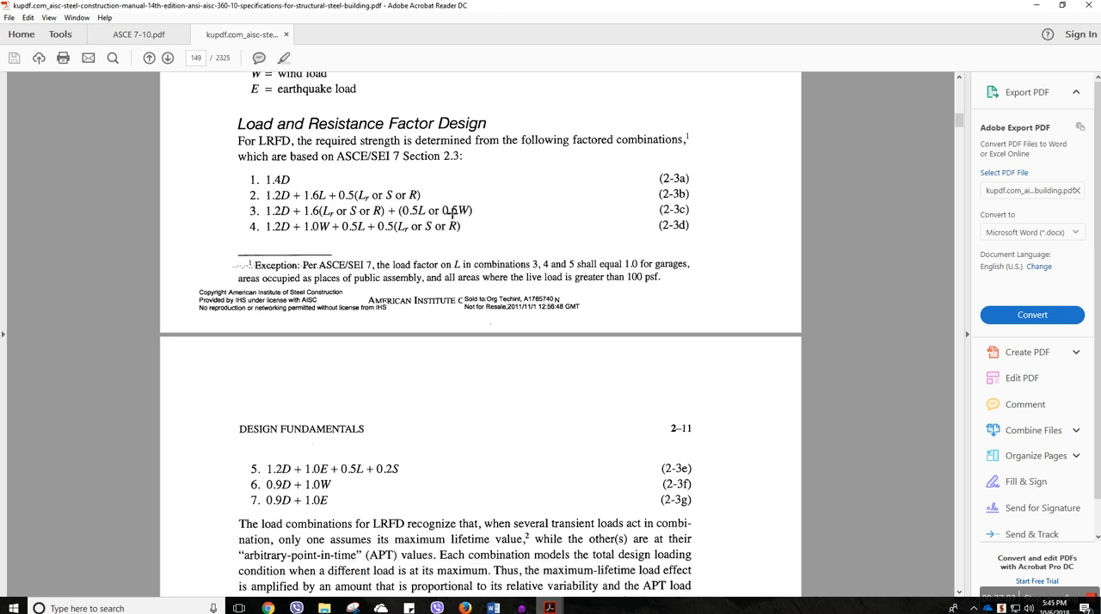
drag(455, 209, 446, 210)
click(522, 608)
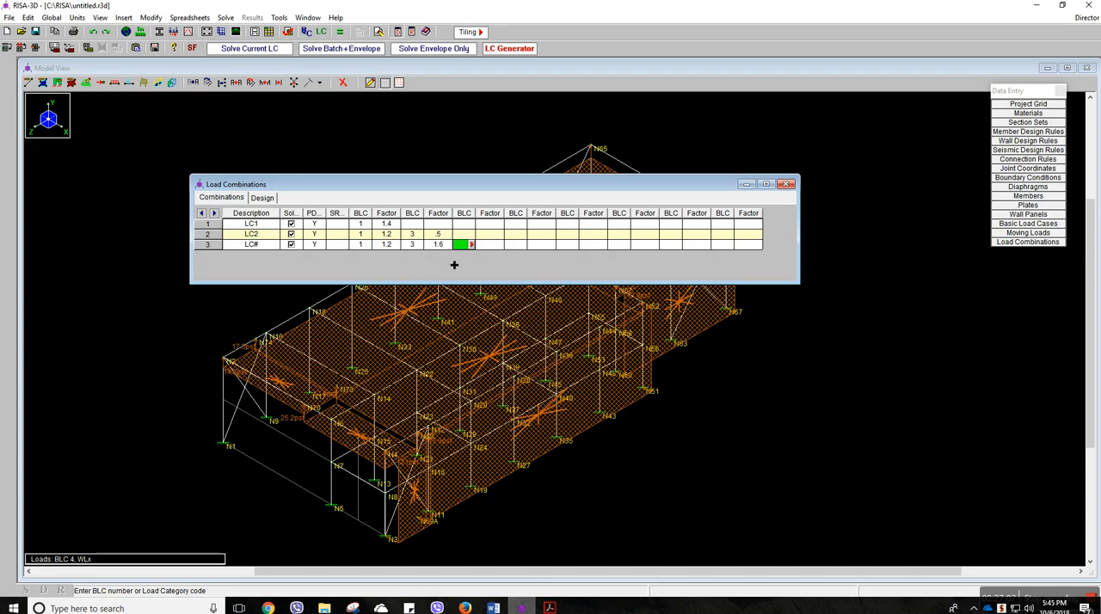
click(477, 245)
click(340, 263)
click(338, 296)
click(289, 348)
click(490, 247)
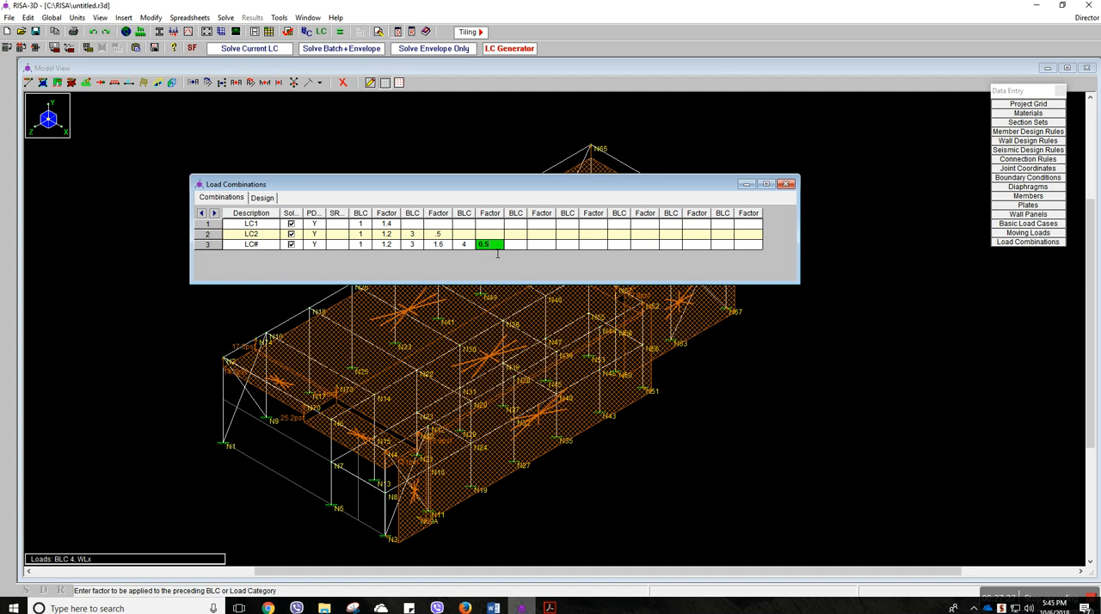
Rename the third combination LC3, close the load combinations spreadsheet and hide the loads in the model view
click(276, 247)
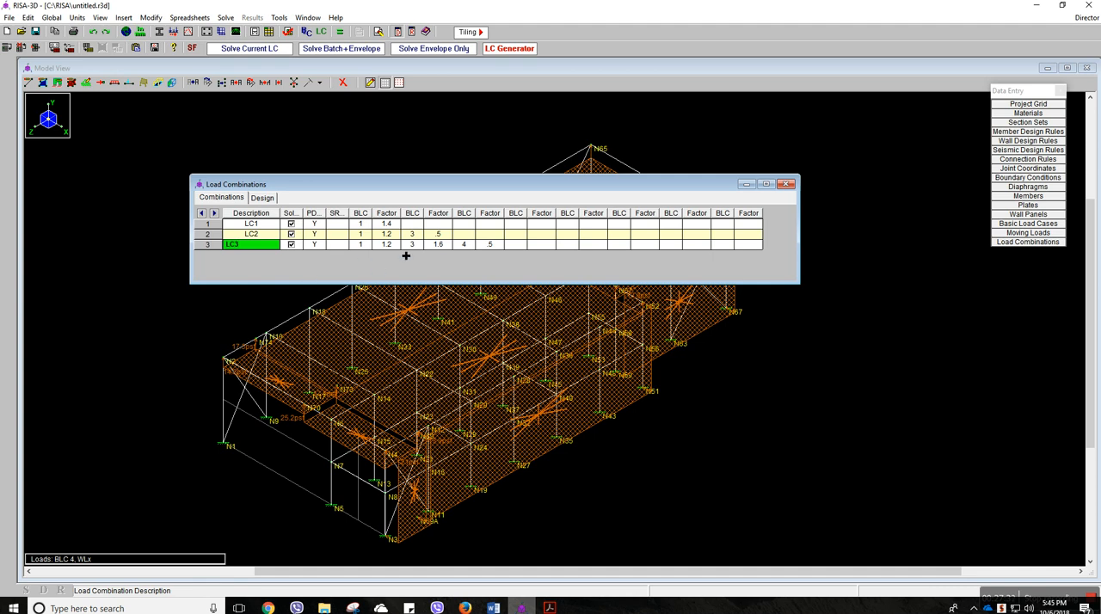
click(785, 184)
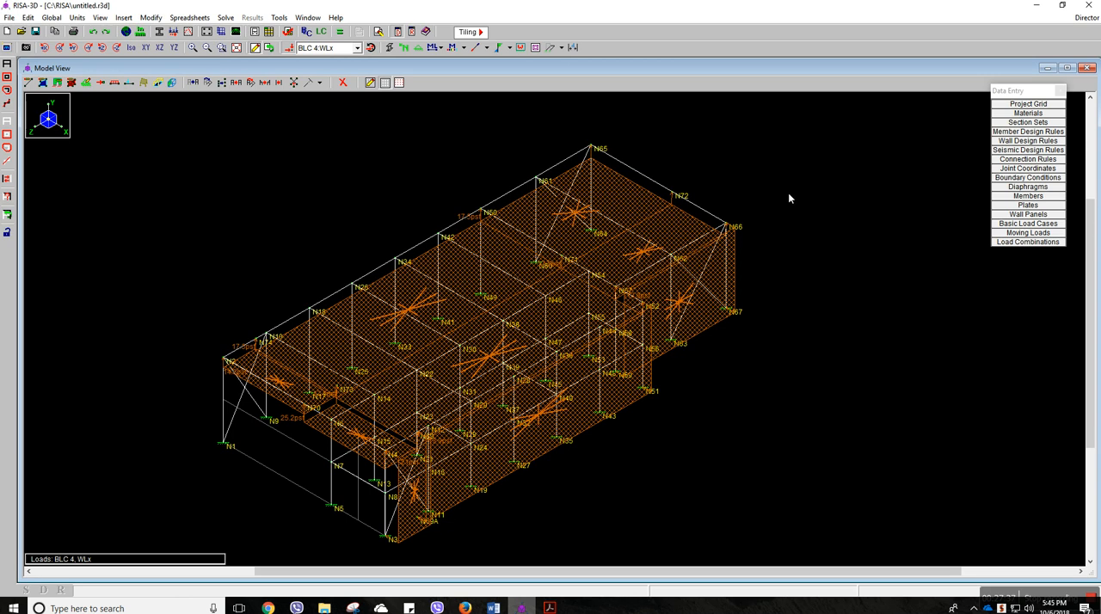
click(291, 48)
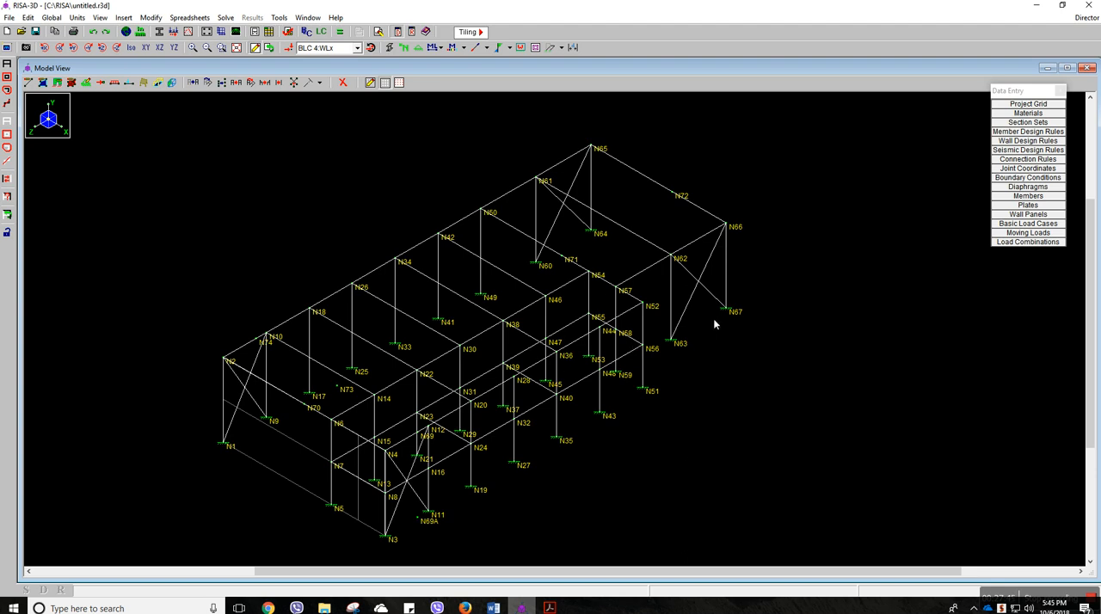
Solve the model for the single load combination LC1 and align the results palette beneath the data entry palette
click(342, 34)
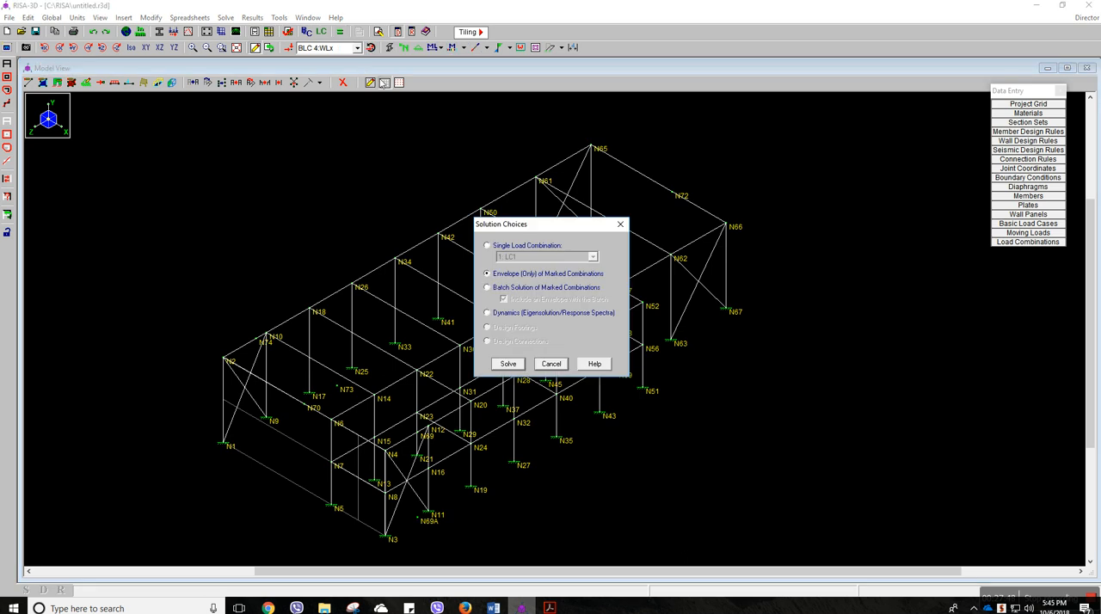
click(497, 248)
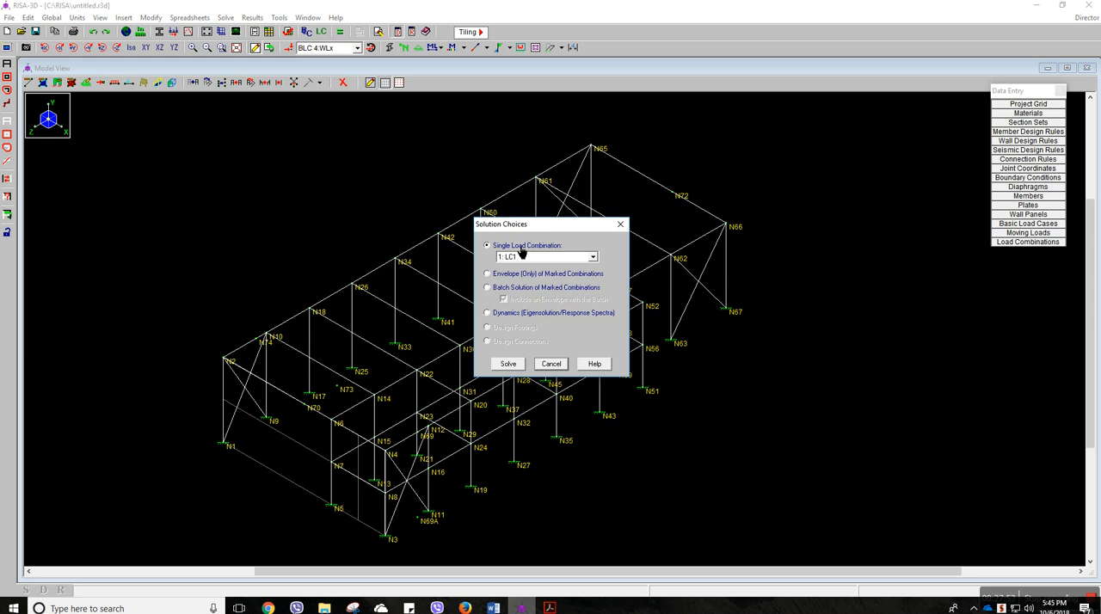
click(564, 256)
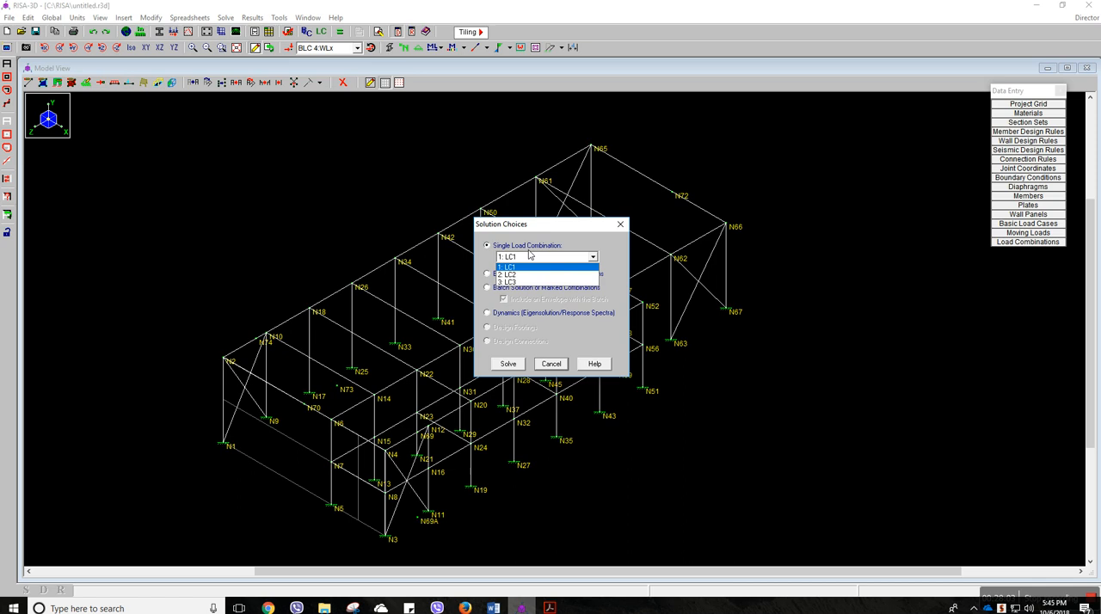
click(497, 266)
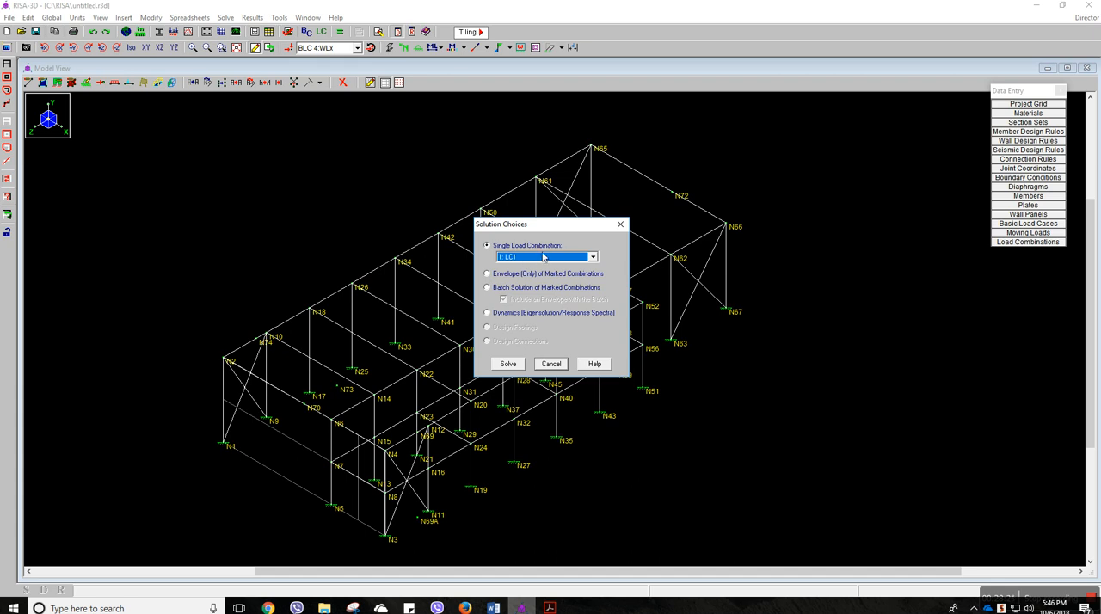
click(544, 257)
click(540, 271)
click(510, 365)
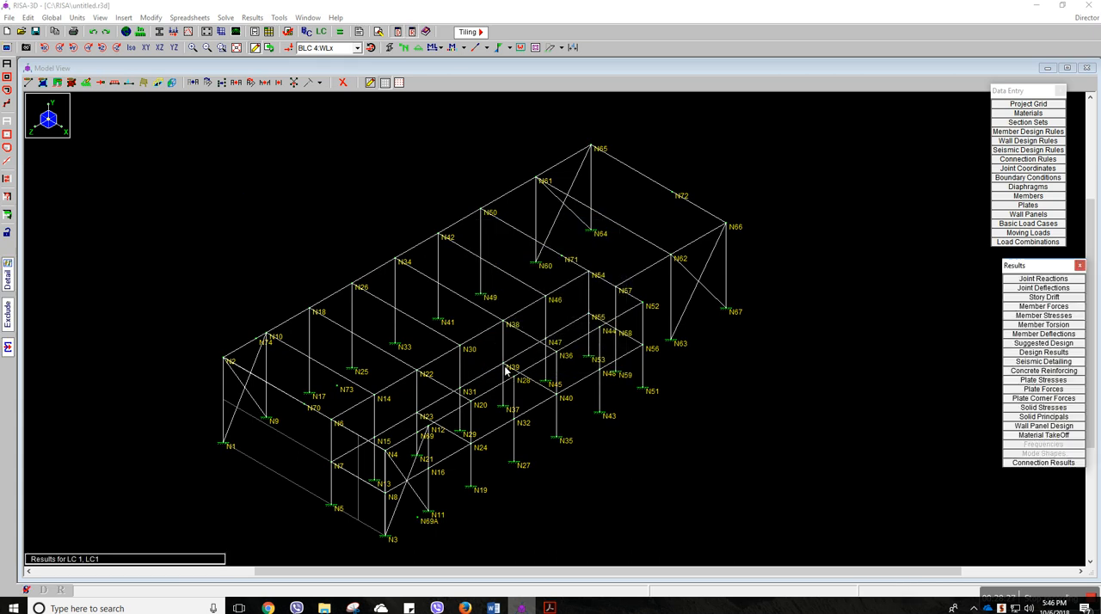
drag(1049, 265, 1035, 263)
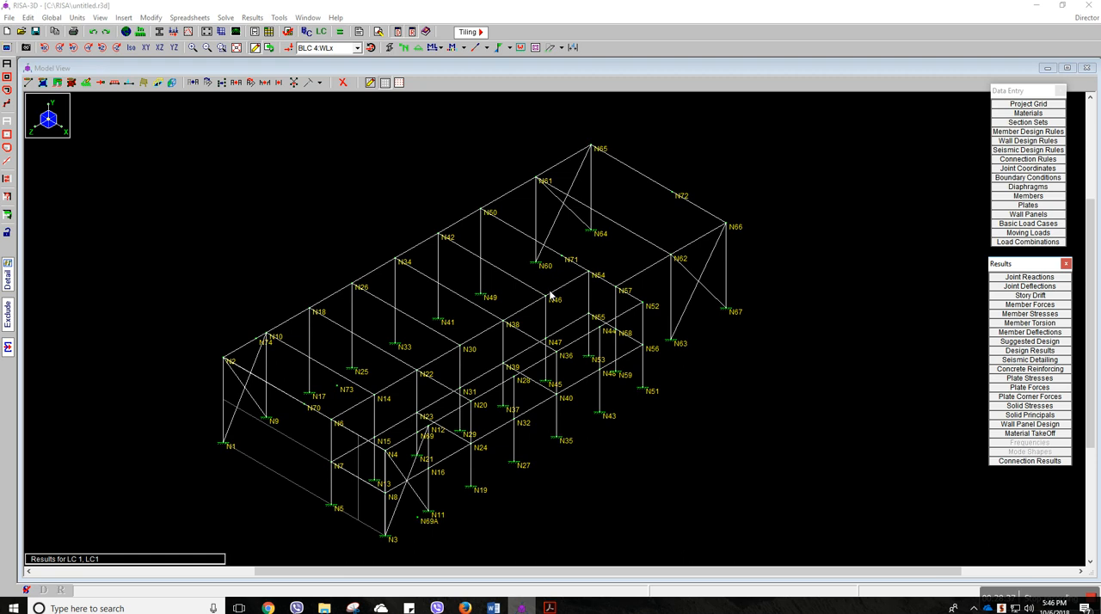
Display the Mzz bending moment diagrams on the members and inspect them
click(509, 49)
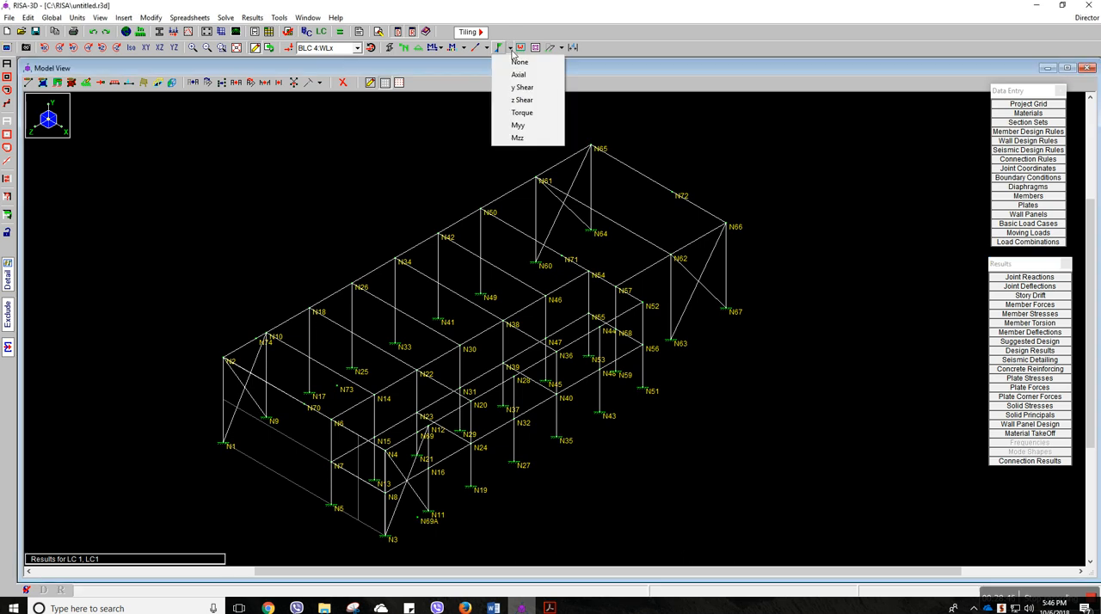
click(518, 137)
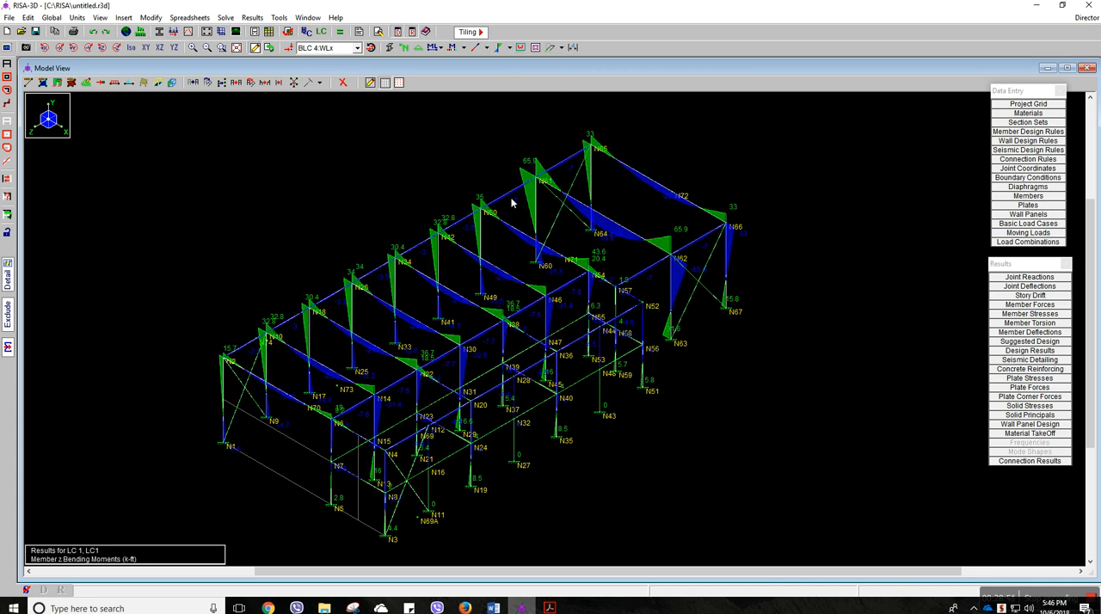
scroll(510, 213, up, 3)
scroll(527, 215, down, 4)
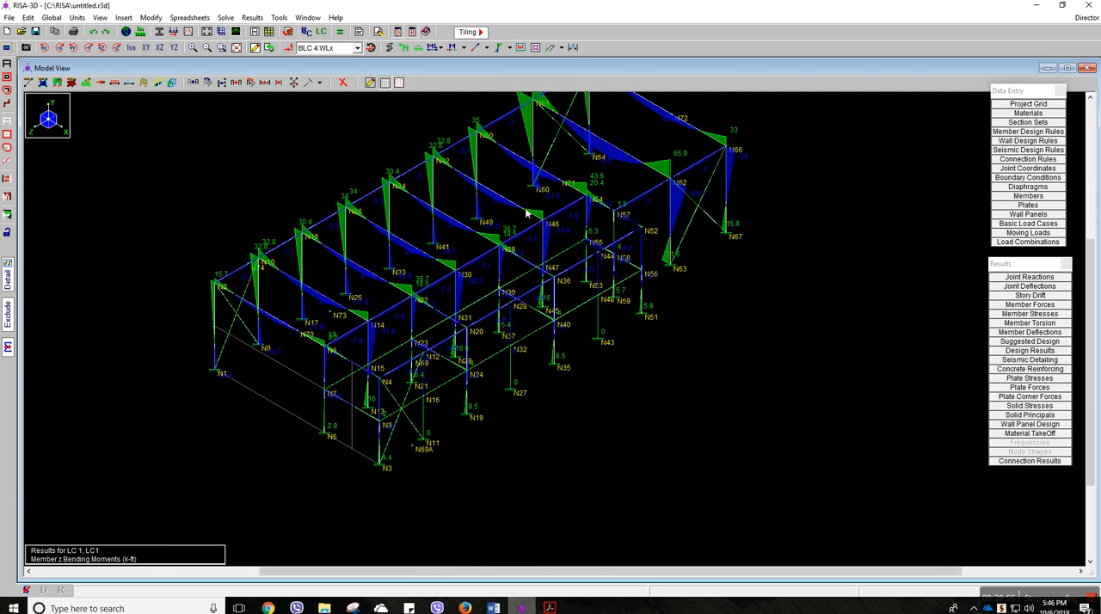
Switch the member result diagrams to axial forces and inspect them across the frames
click(509, 48)
click(517, 76)
middle_drag(518, 152, 510, 187)
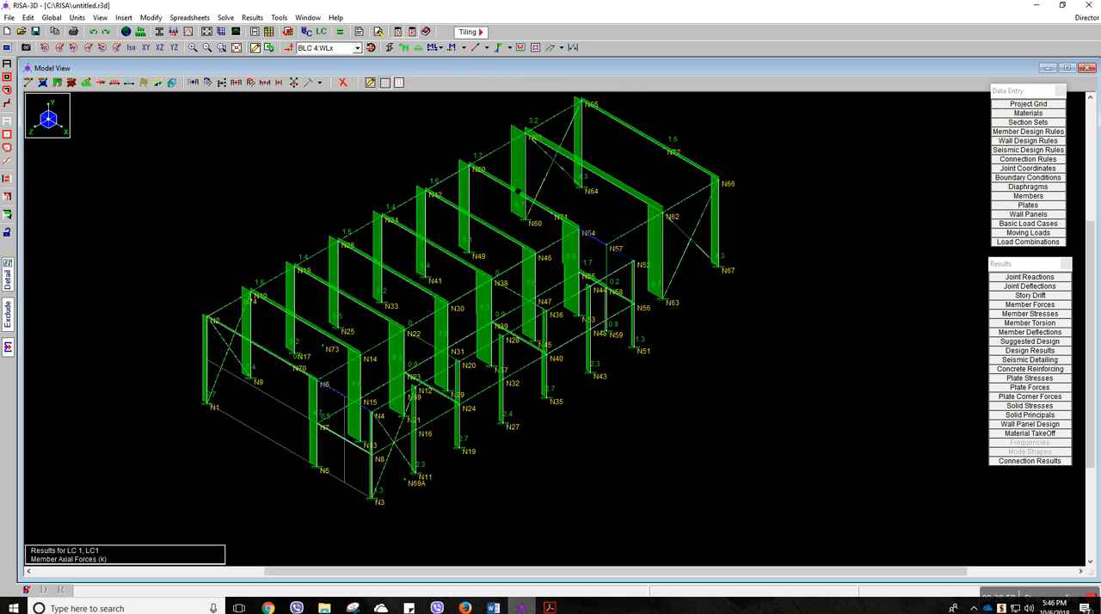
View the y shear diagrams on the members, then turn the member result diagrams off
click(510, 48)
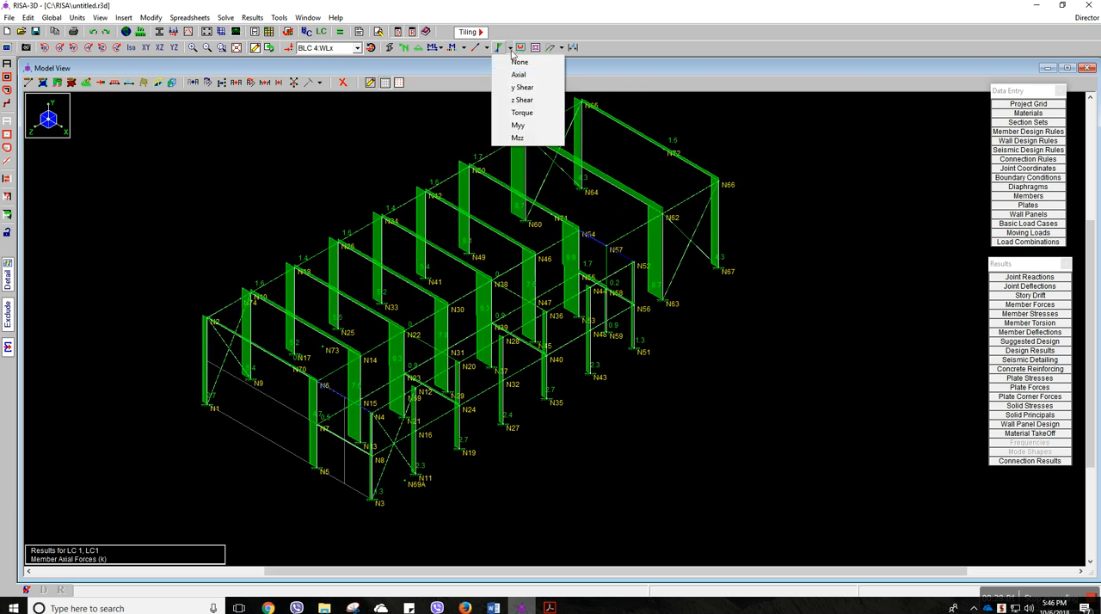
click(516, 89)
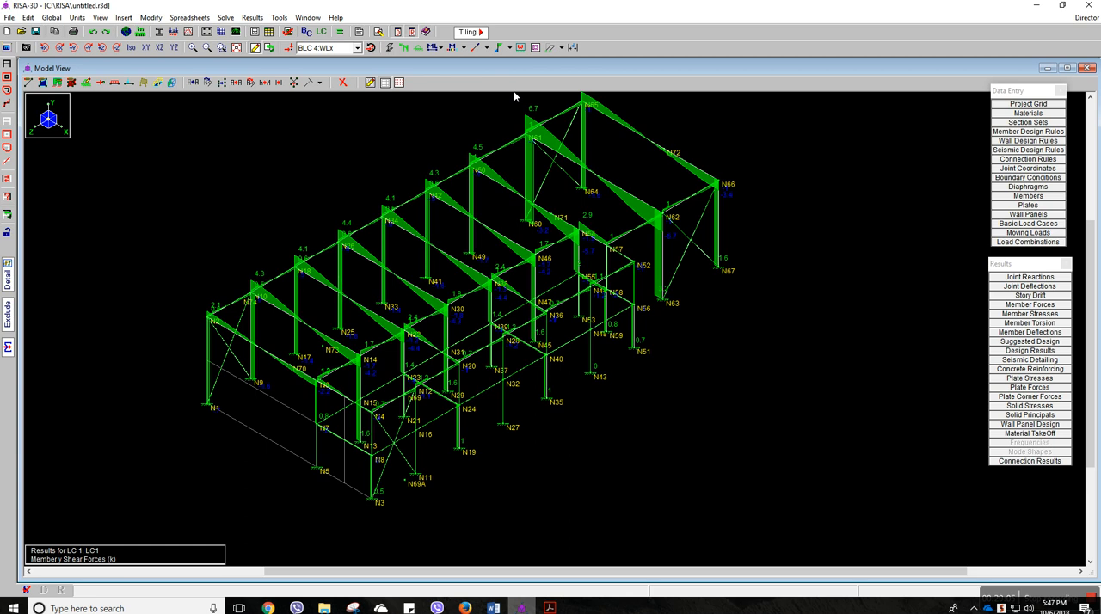
click(510, 48)
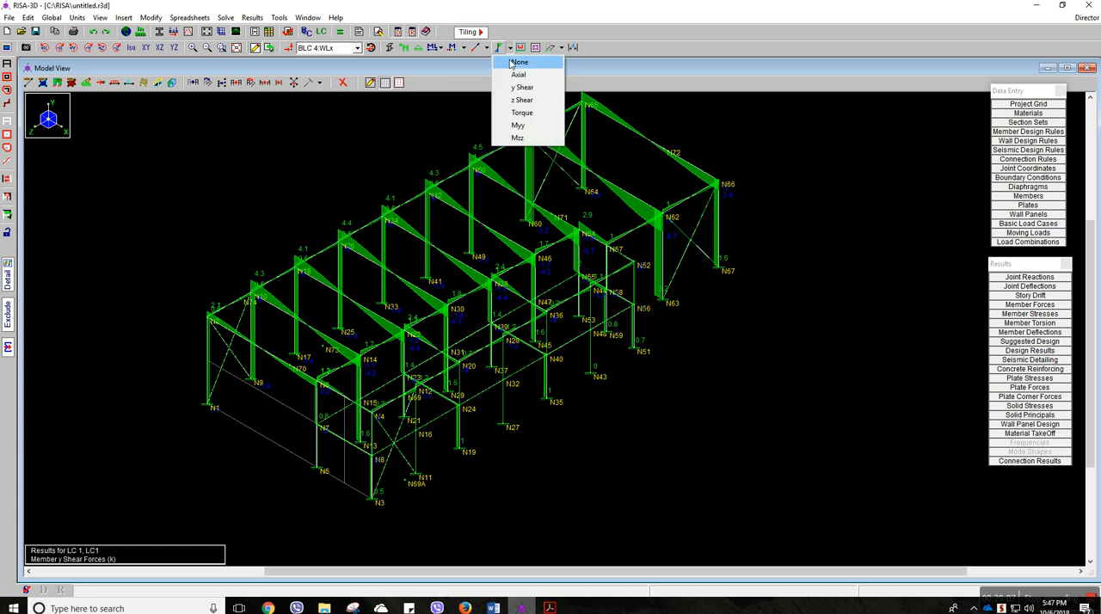
click(511, 65)
middle_drag(528, 113, 521, 131)
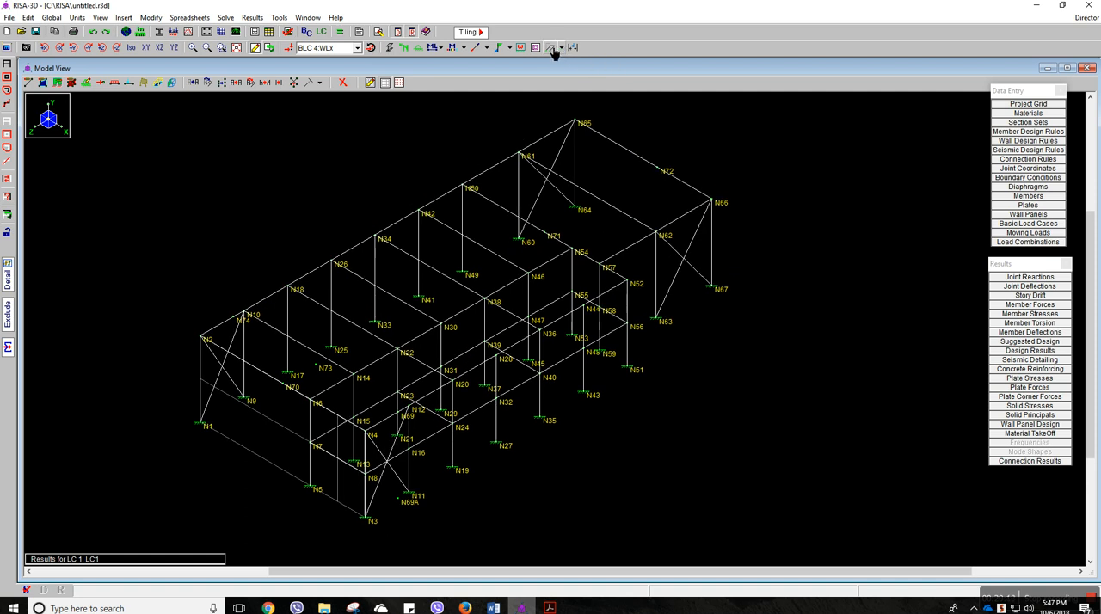
View the deflected shape with the undeflected shadow, then turn the deflection display off
click(561, 47)
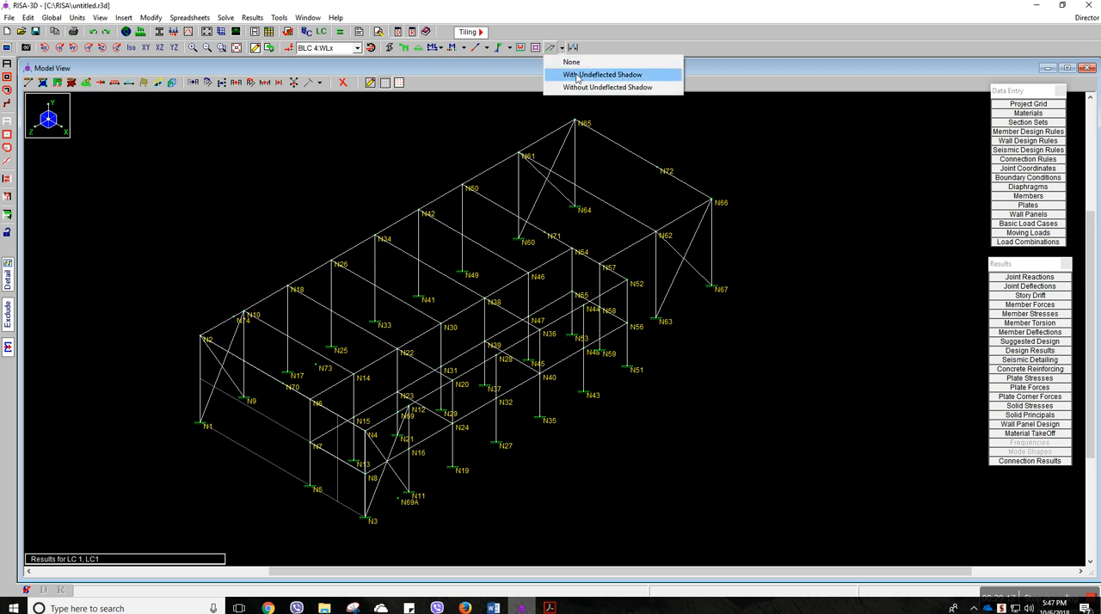
click(617, 76)
scroll(599, 216, up, 1)
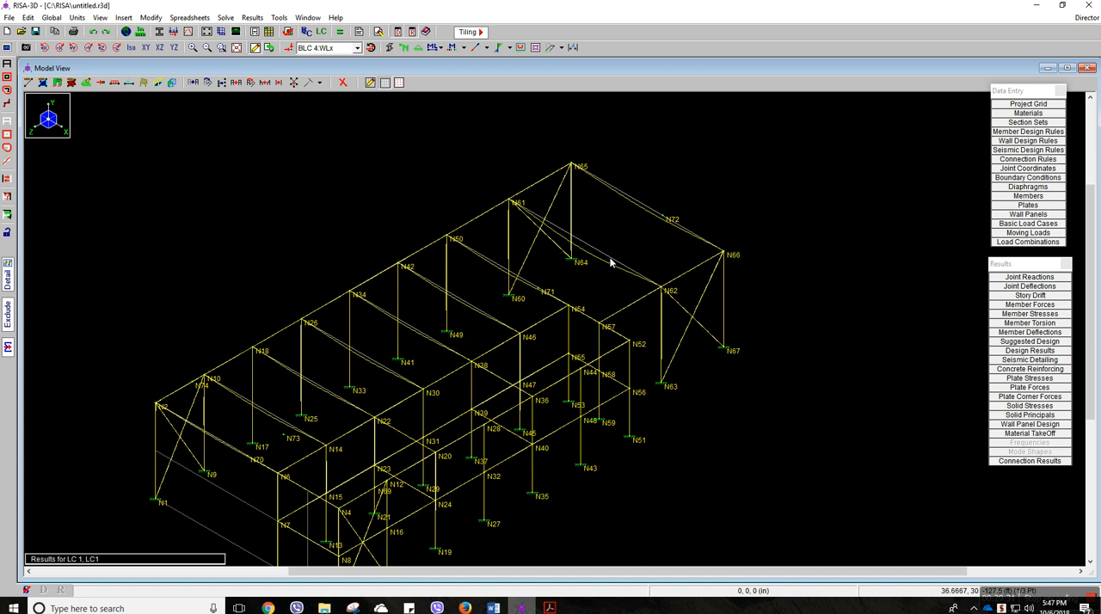
click(561, 48)
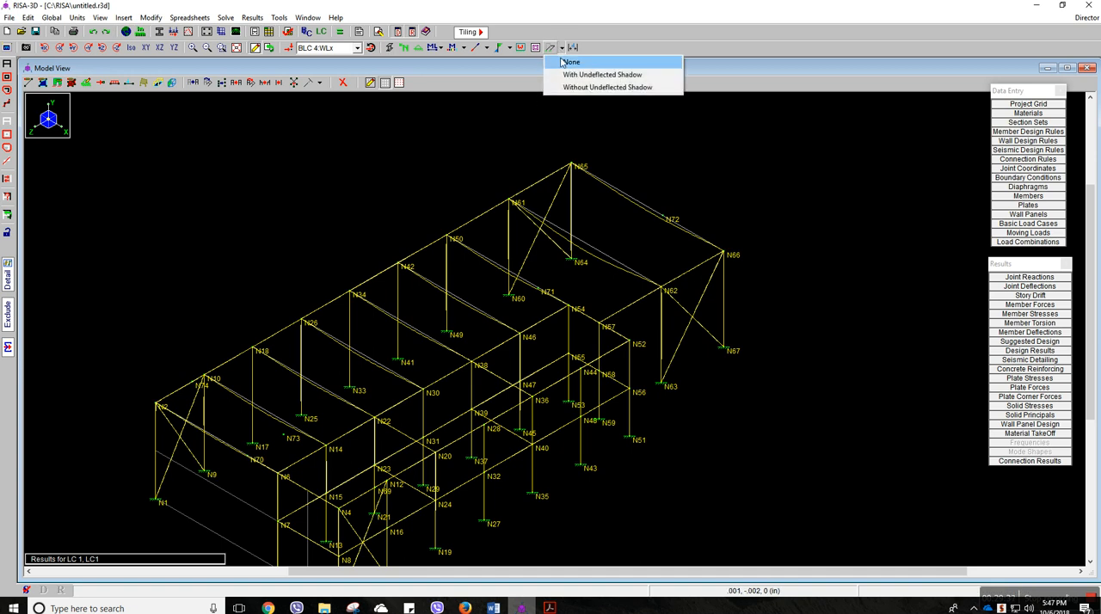
click(571, 62)
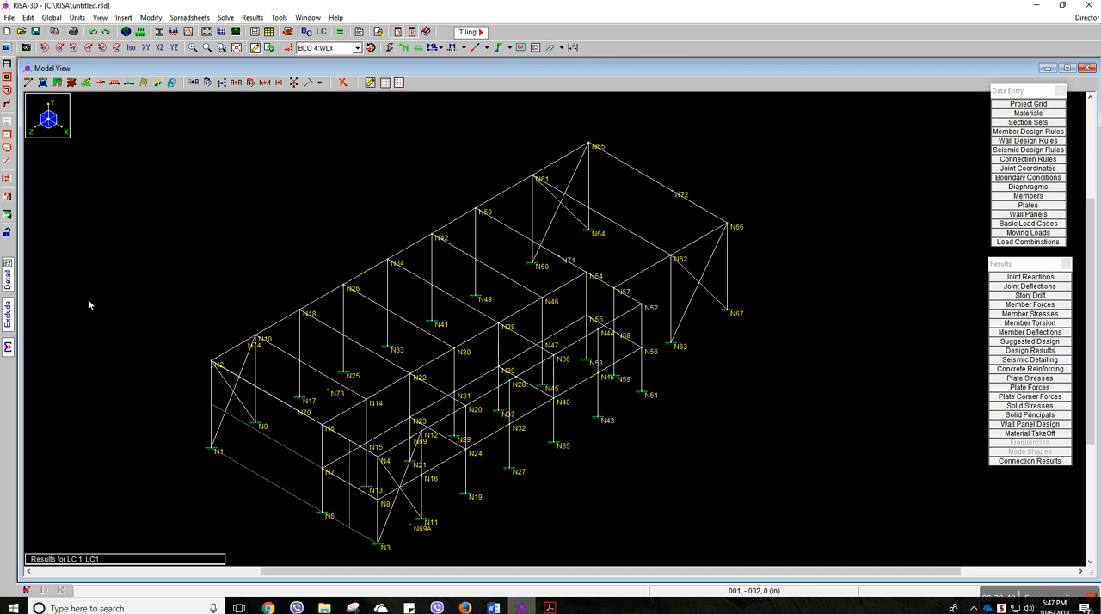
Open the detail report for the column between N1 and N2, review its diagrams and code check, and close the report
click(8, 273)
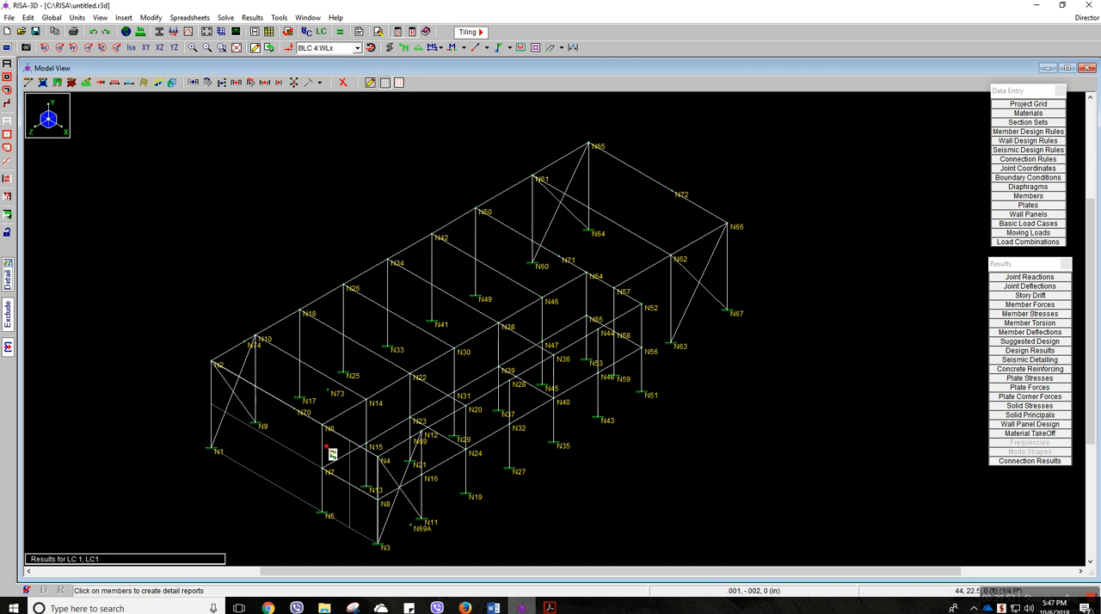
click(215, 394)
drag(423, 328, 529, 499)
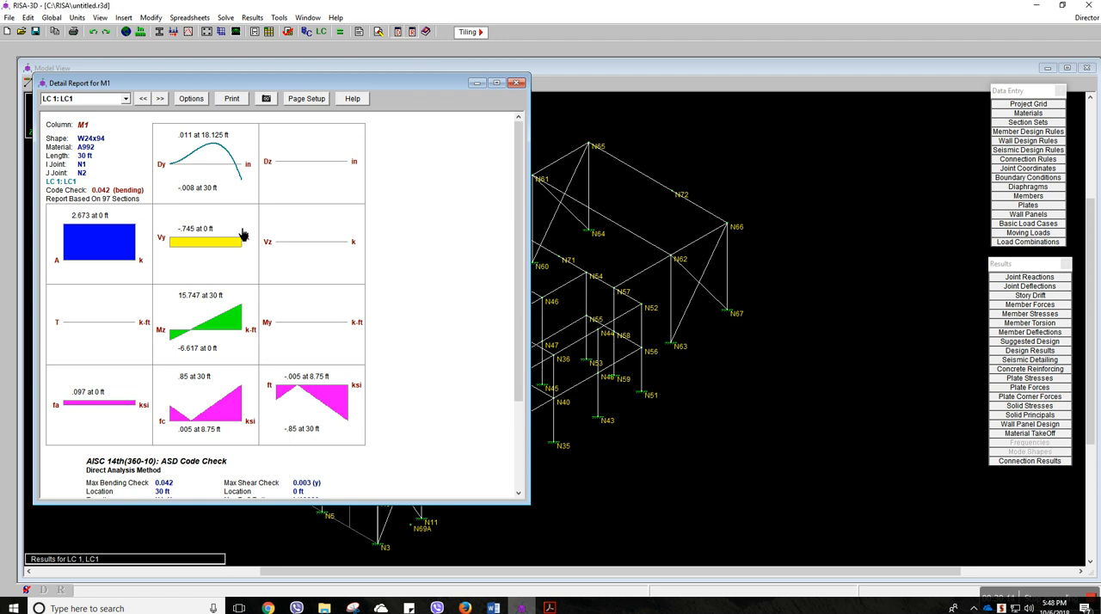
scroll(205, 276, down, 1)
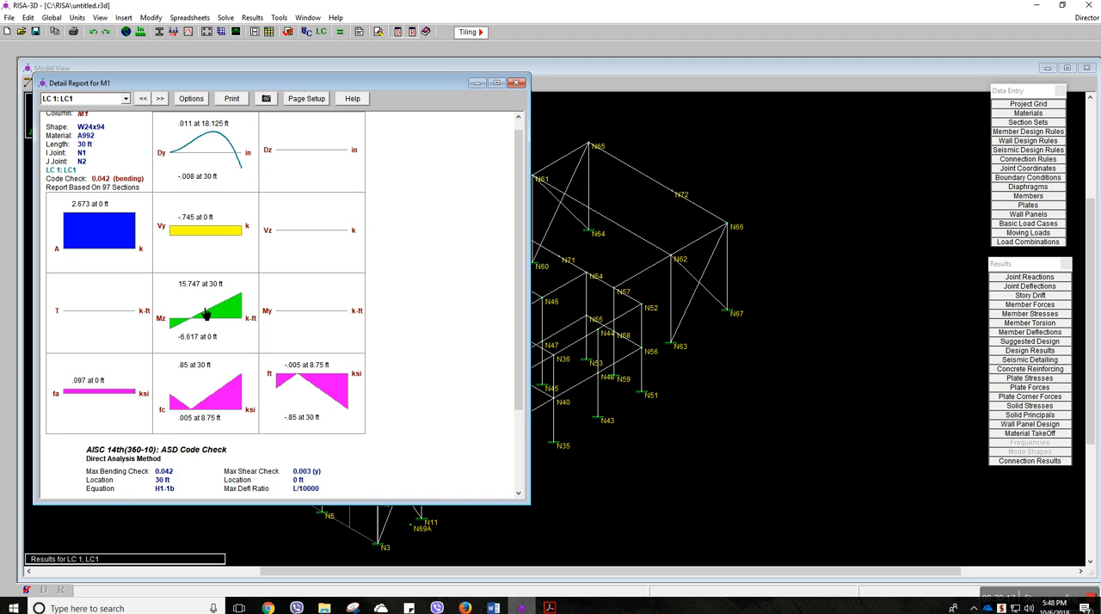
scroll(205, 315, up, 1)
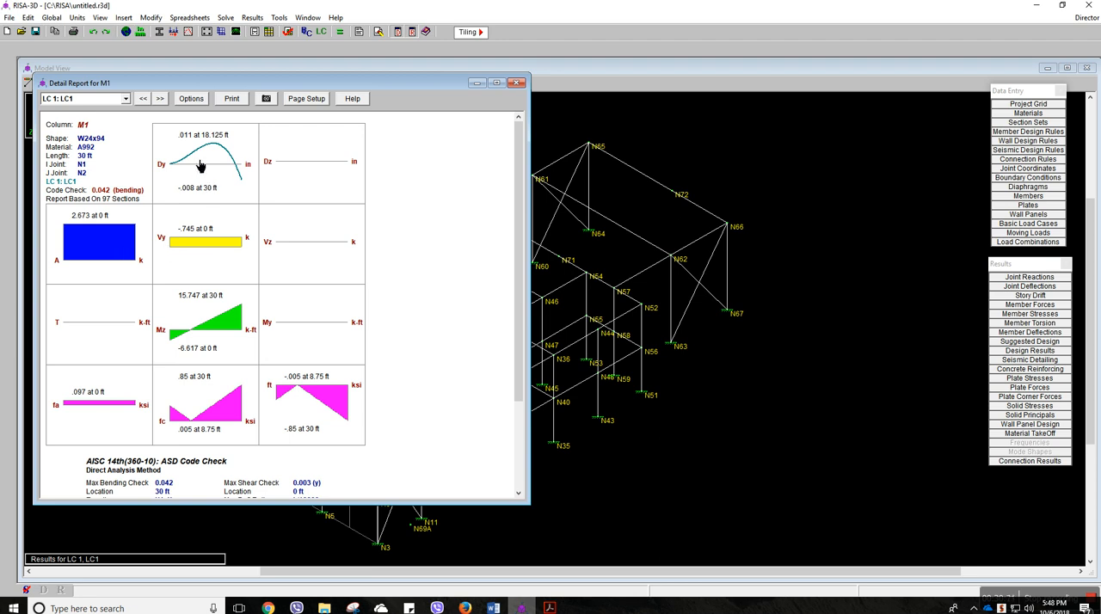
scroll(229, 226, down, 3)
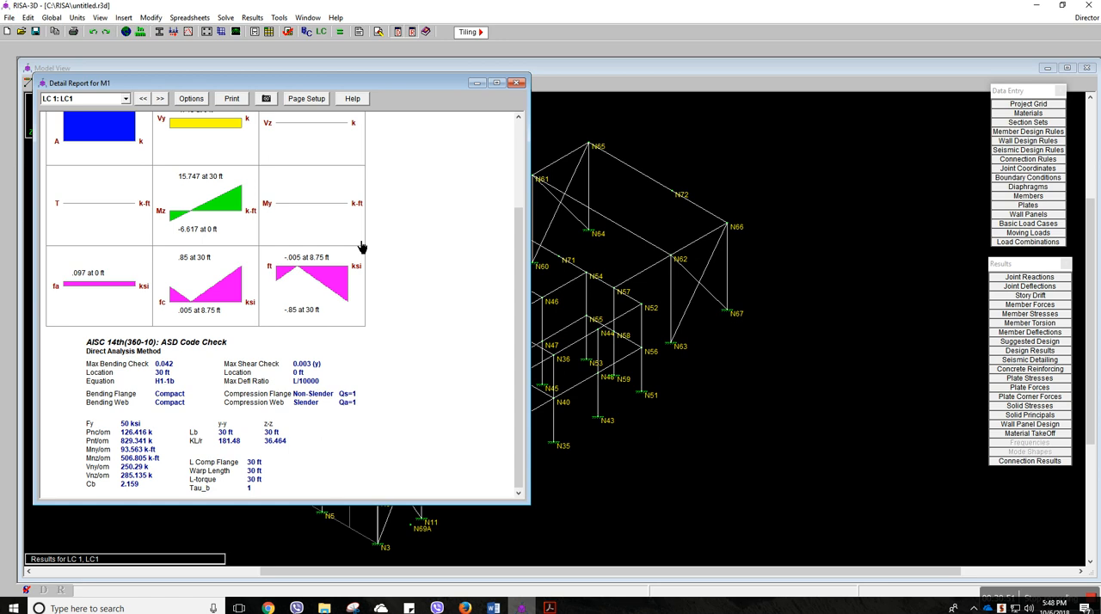
scroll(366, 244, up, 1)
click(516, 82)
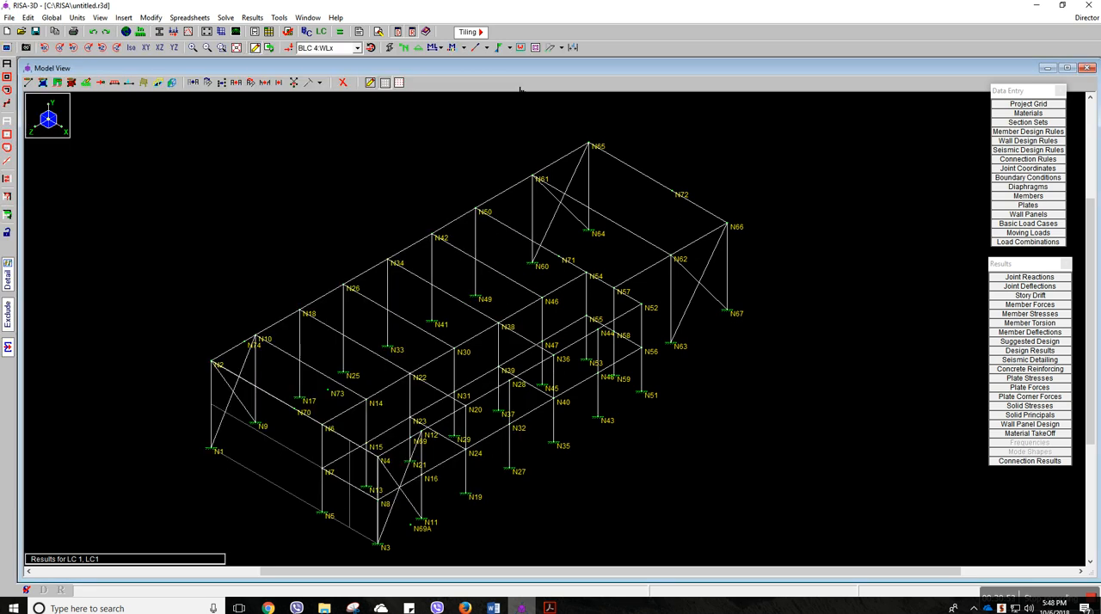
Open the detail report for the beam between N2 and N6, review its diagrams and code check, and close the report
click(280, 402)
drag(438, 345, 508, 468)
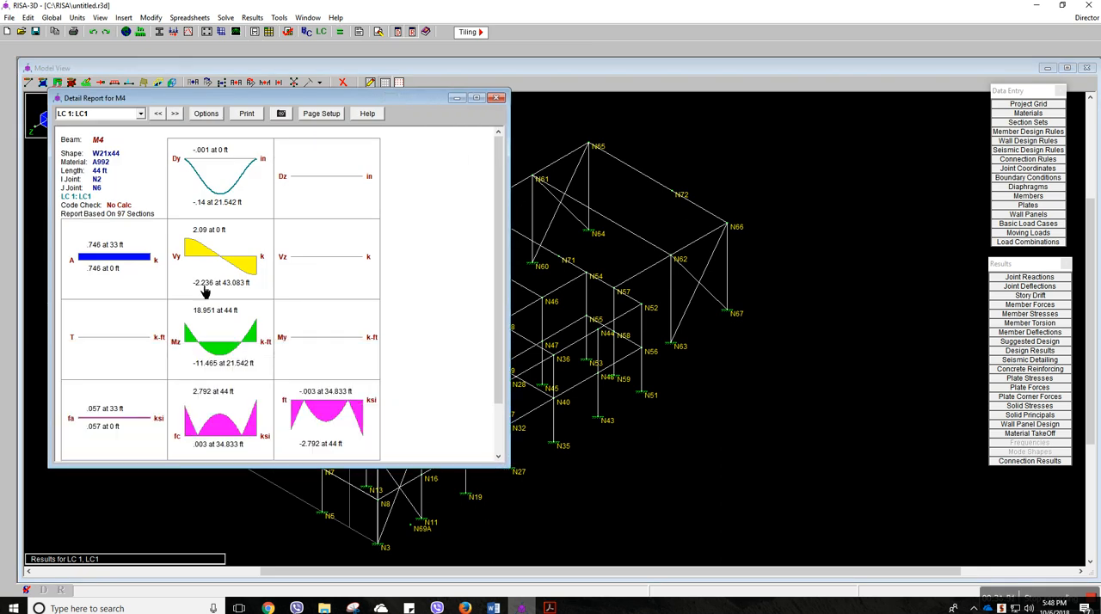
scroll(182, 229, down, 2)
scroll(182, 228, down, 2)
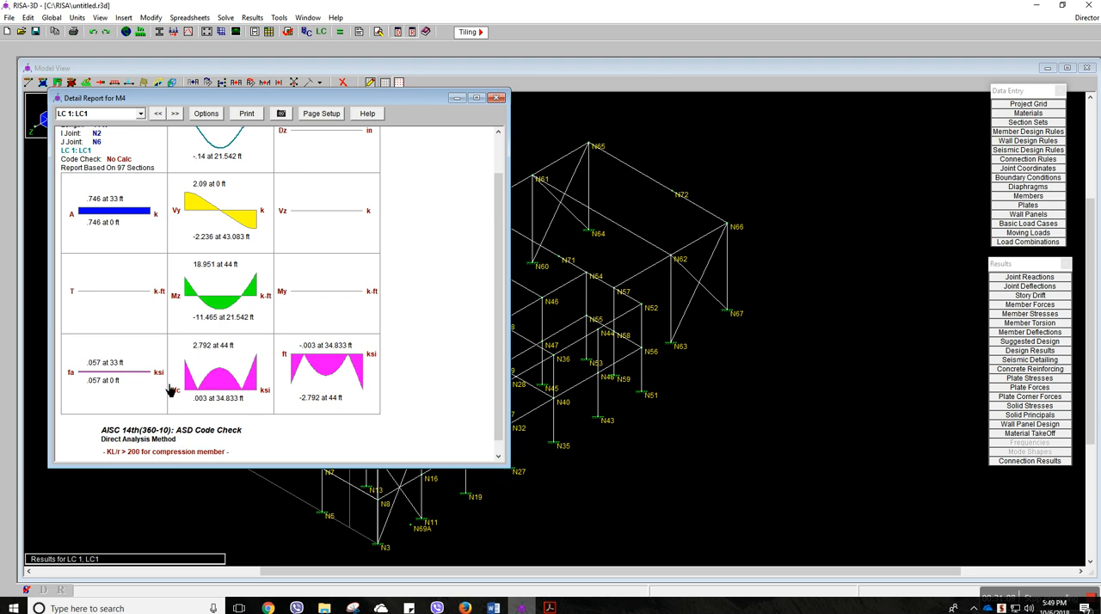
scroll(198, 454, down, 1)
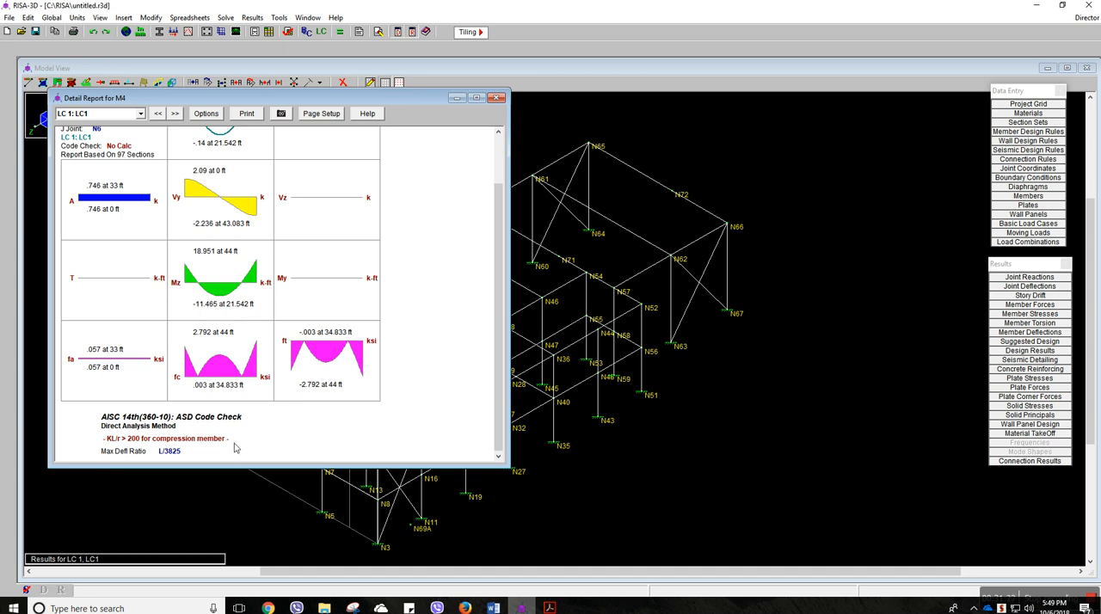
click(497, 97)
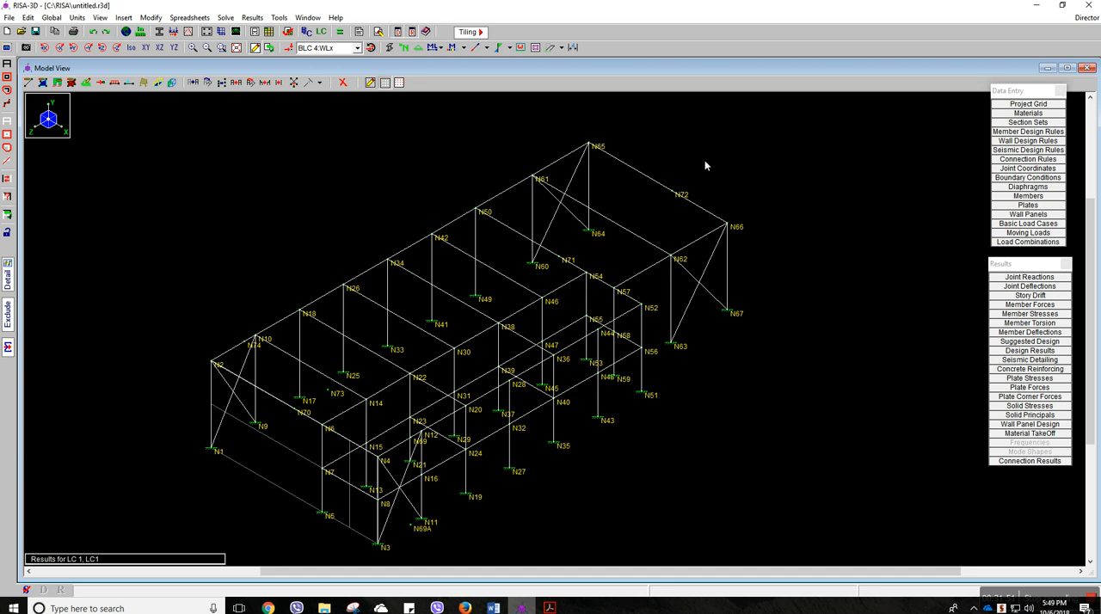
Colour the members by section set, and after viewing them switch the colour basis to material set
click(463, 50)
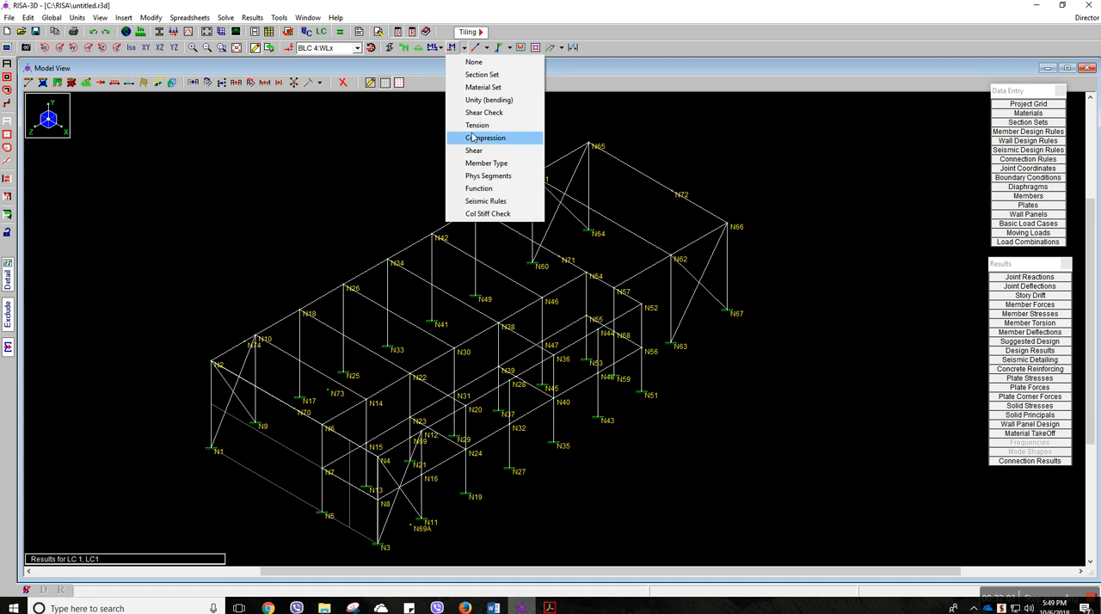
click(482, 75)
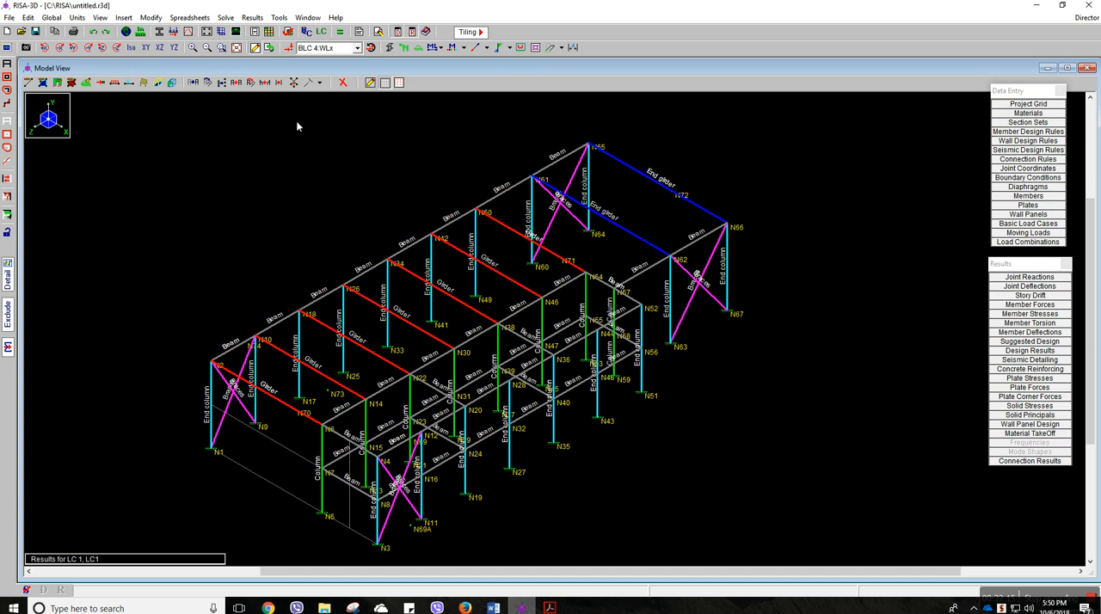
click(464, 47)
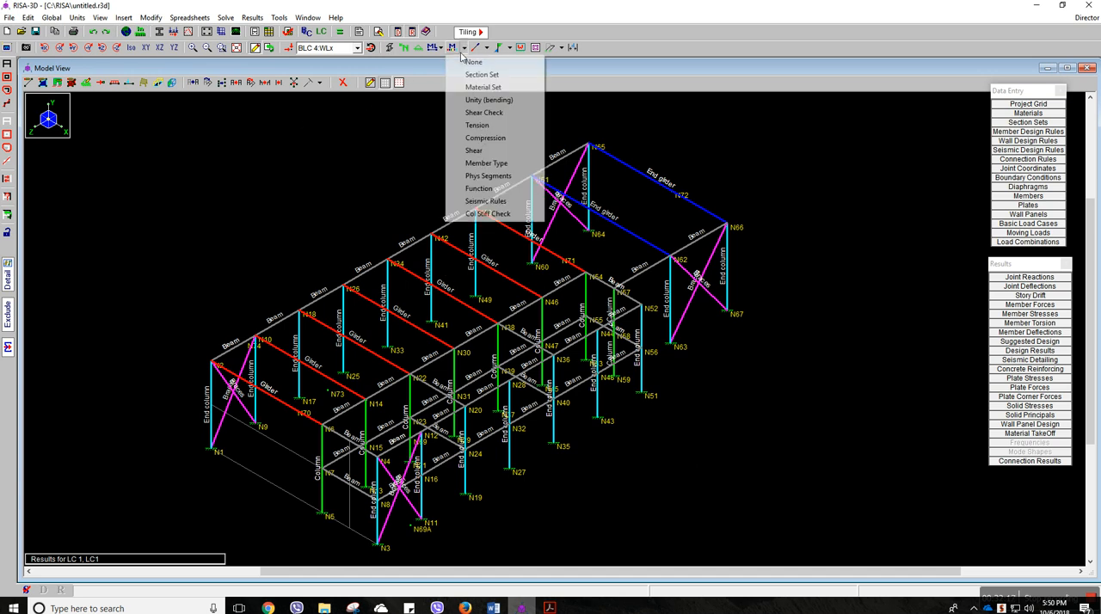
click(471, 89)
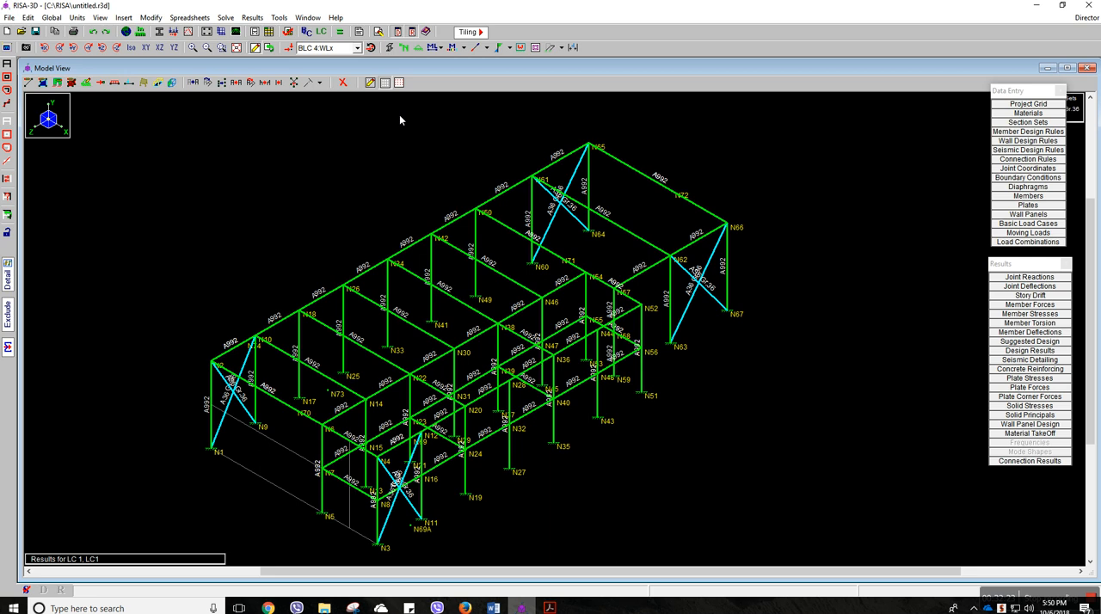
Colour the members by shear check and move the Data Entry palette clear of the colour legend
click(463, 48)
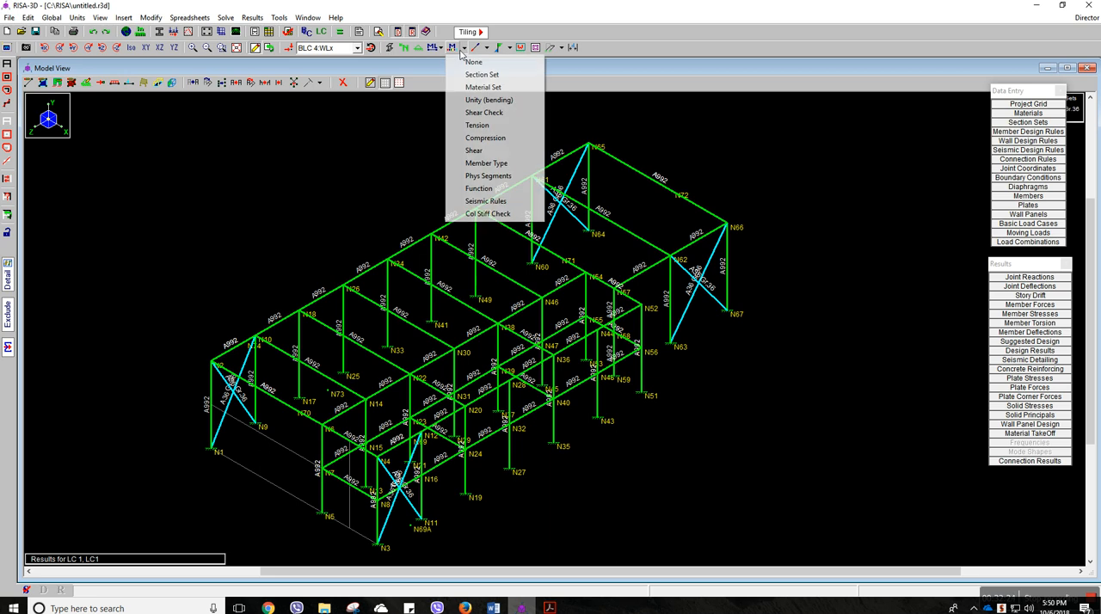
click(464, 112)
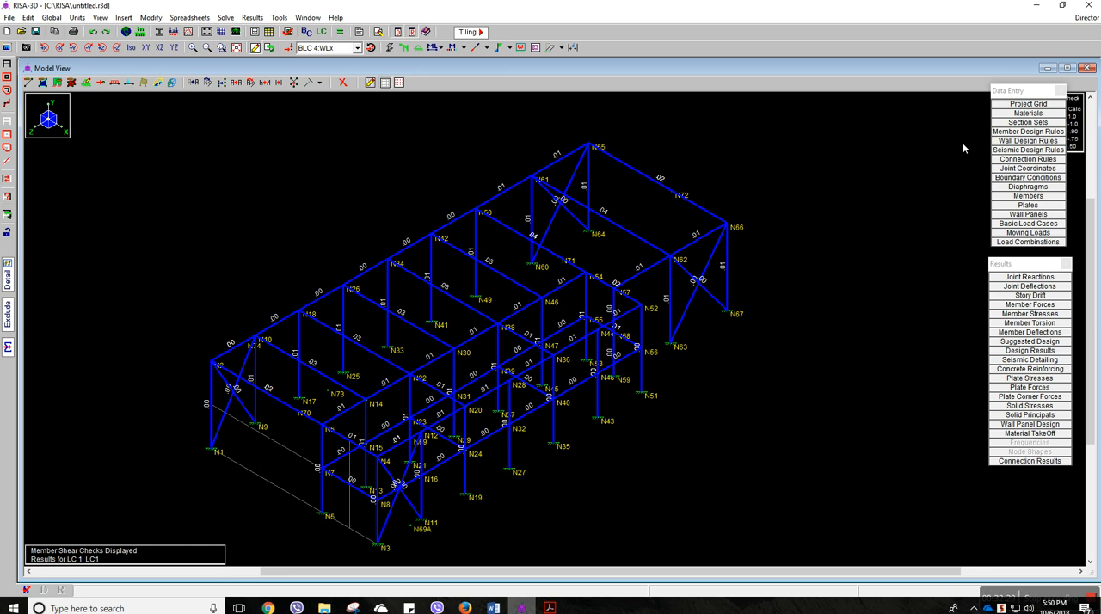
drag(1036, 93, 997, 102)
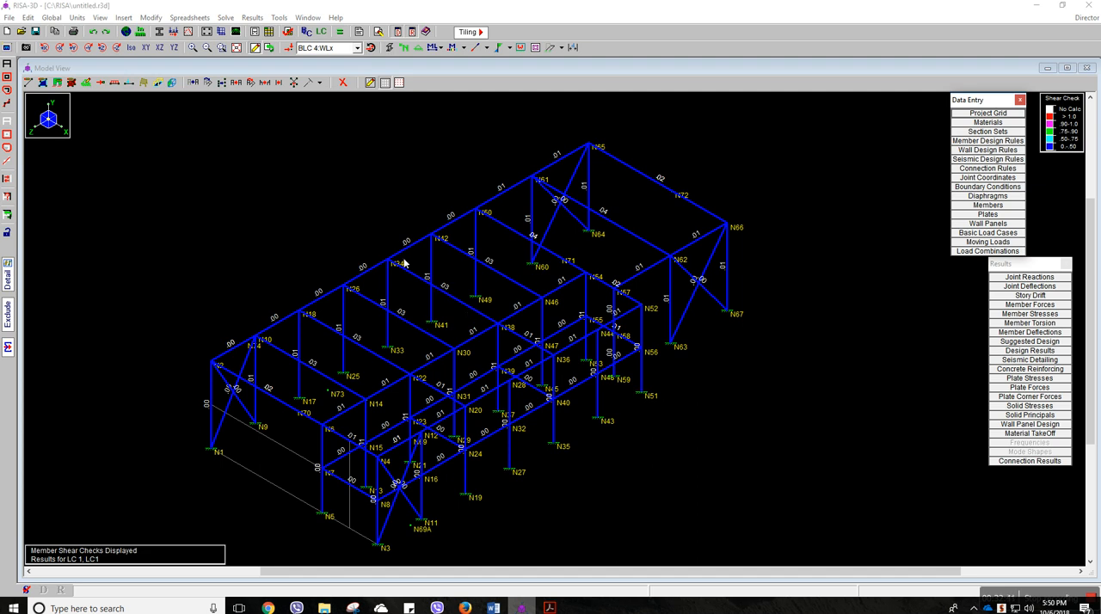
View the members coloured by compression stress, and switch the colour basis to tension stress
click(463, 48)
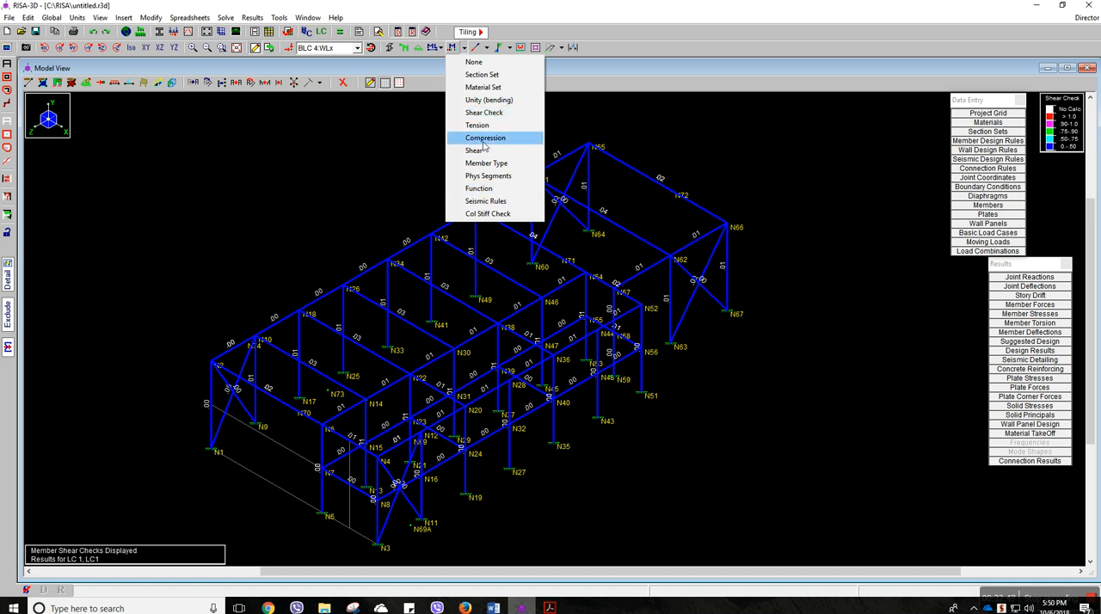
click(497, 147)
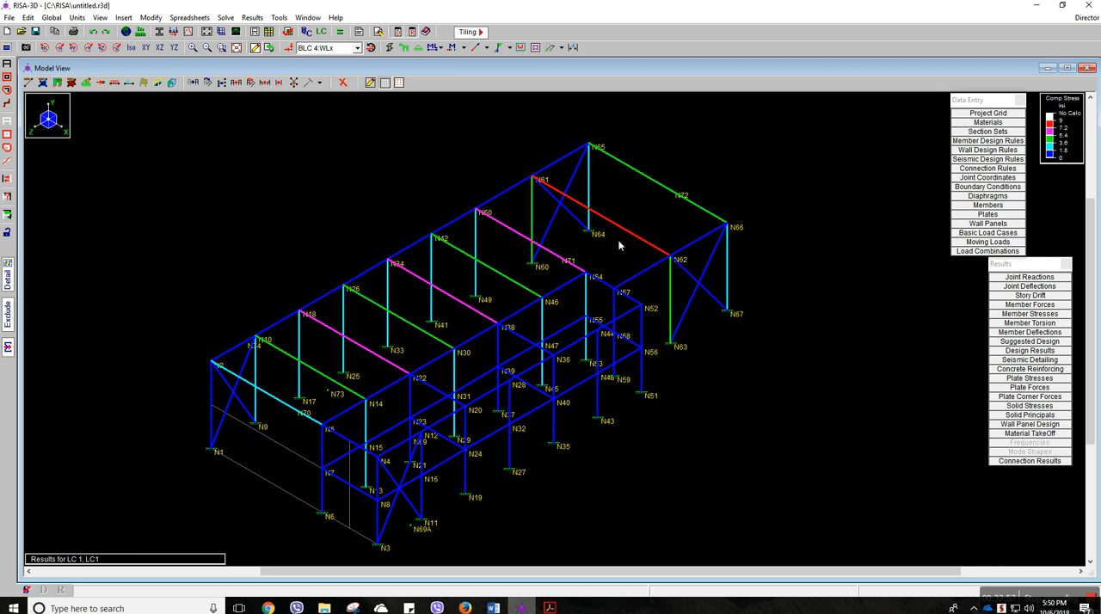
click(464, 47)
click(478, 127)
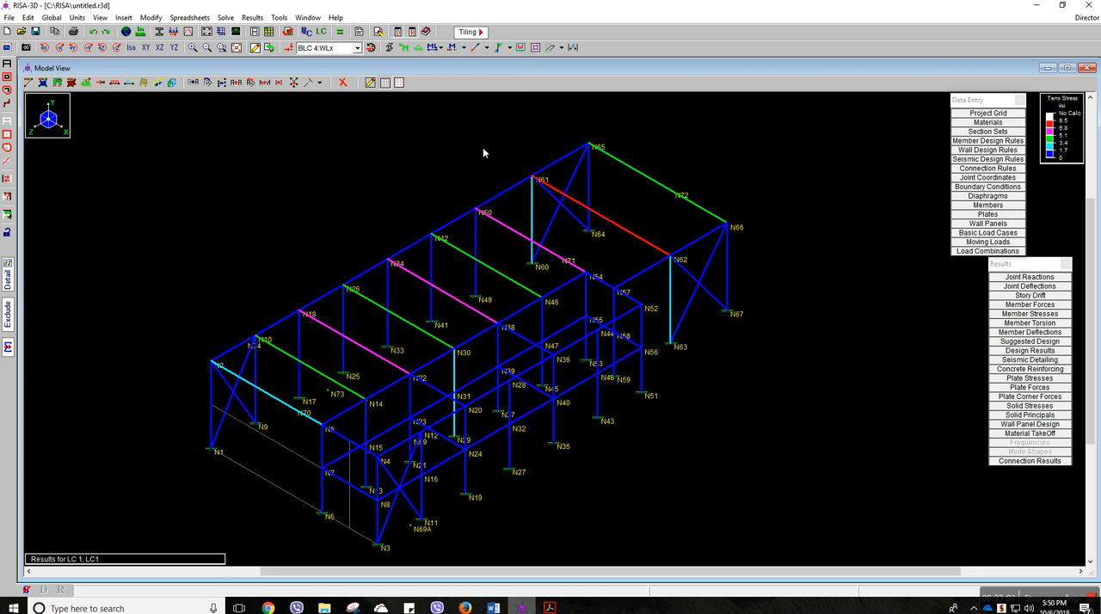
View the members coloured by unity (bending) code check, and set the member colour basis back to none
click(464, 47)
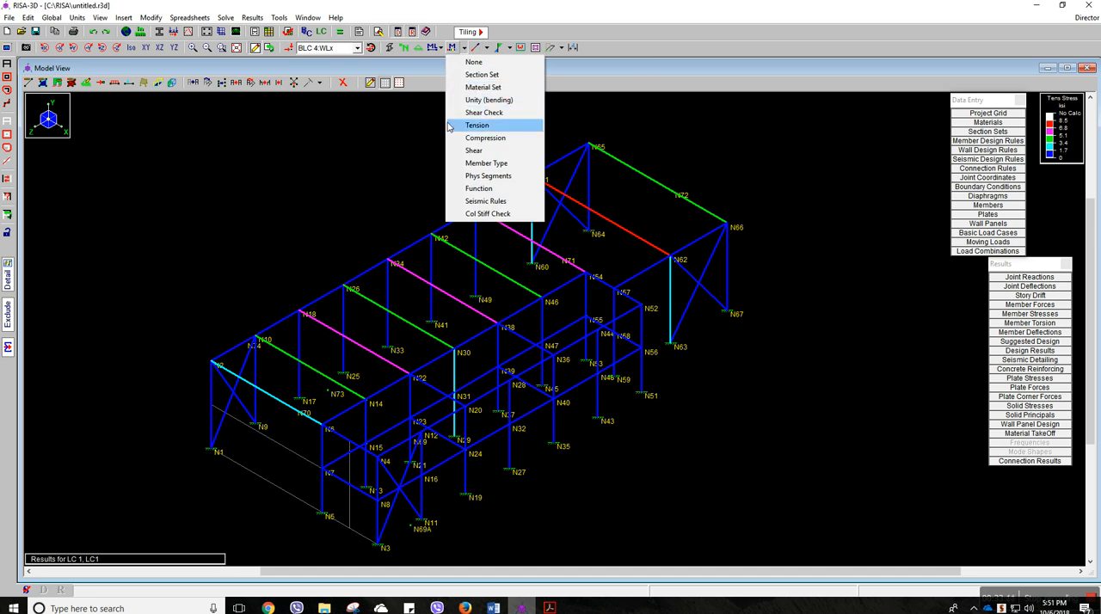
click(478, 100)
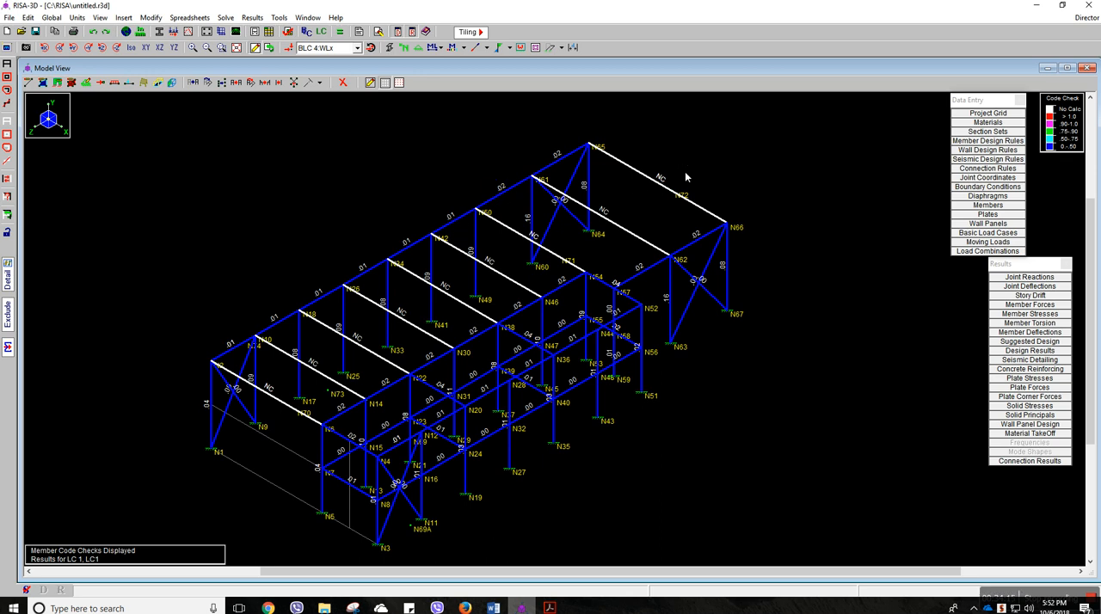
click(469, 52)
click(476, 60)
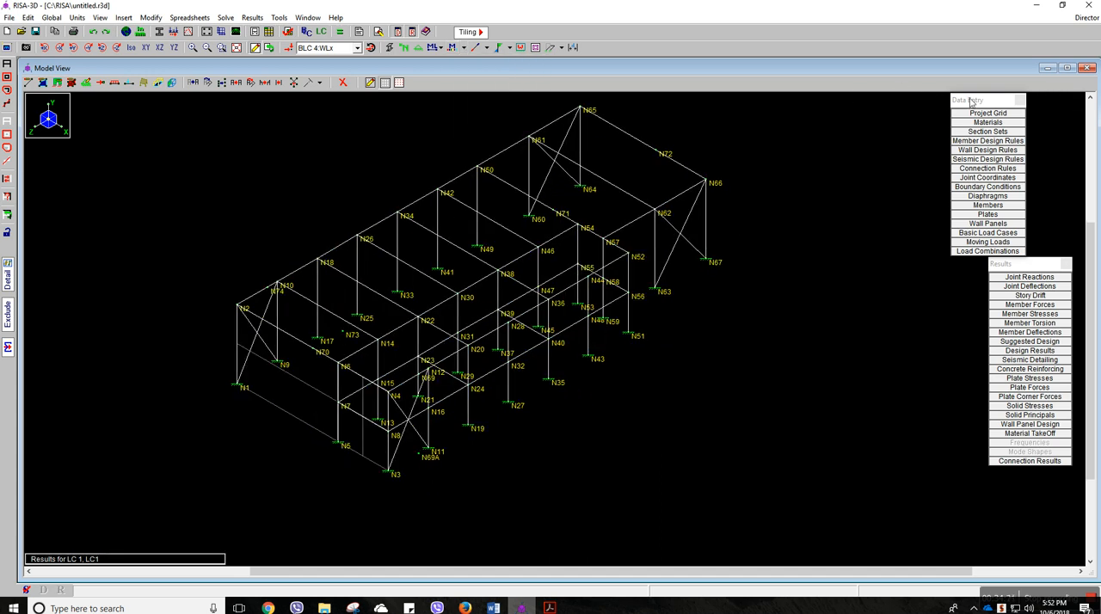
Rearrange the floating palettes, open the steel code check results, examine the entries for members M4, M10 and M16, and close the sheet
drag(1000, 101, 1027, 101)
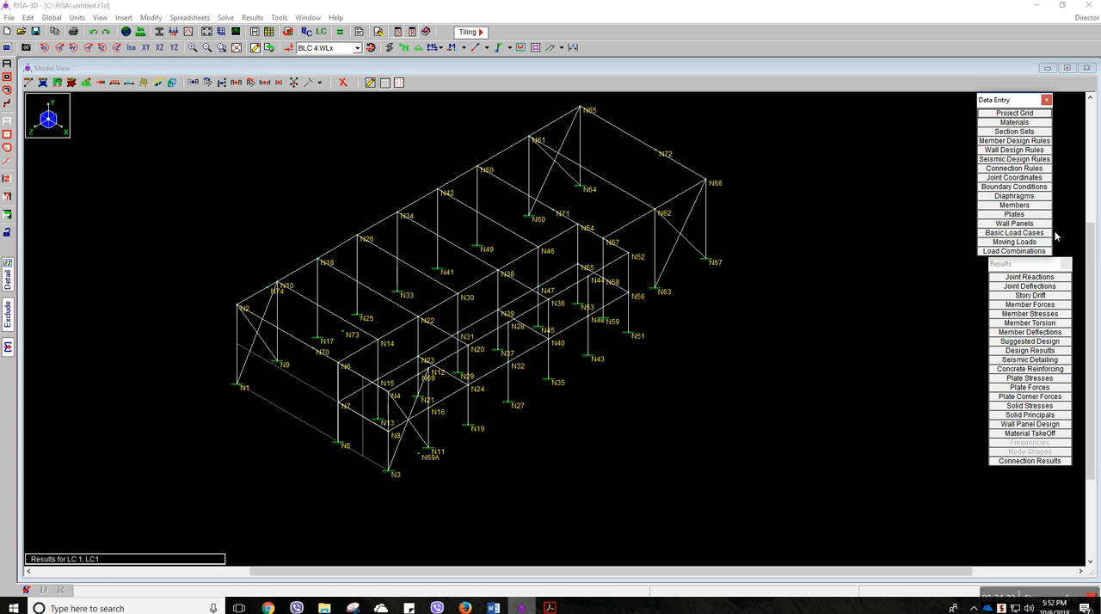
drag(1042, 264, 1039, 275)
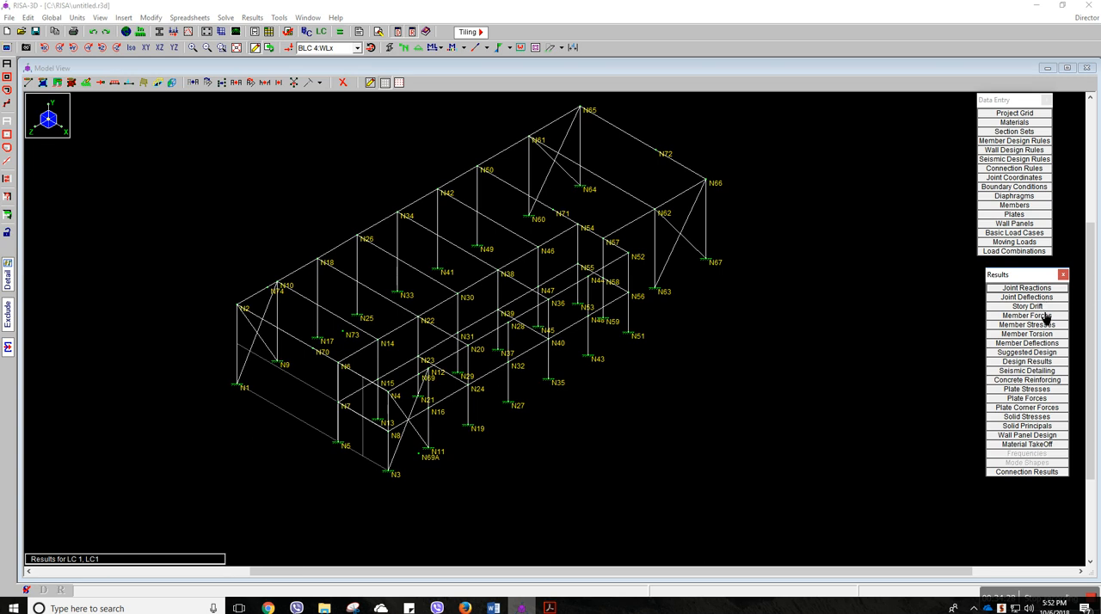
click(1046, 364)
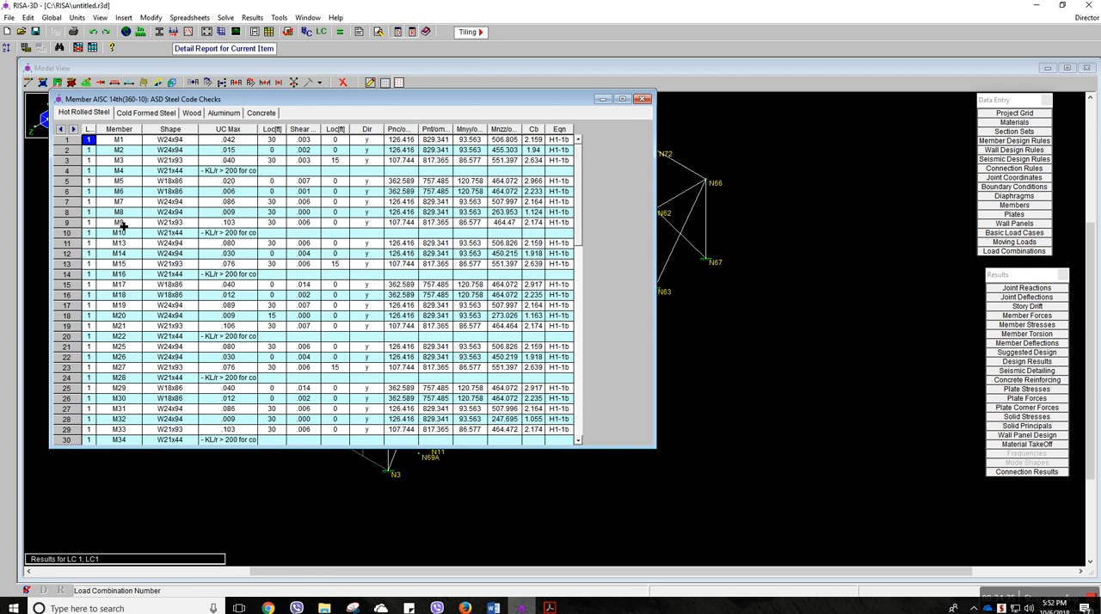
click(229, 173)
click(243, 239)
click(246, 277)
click(239, 234)
click(237, 172)
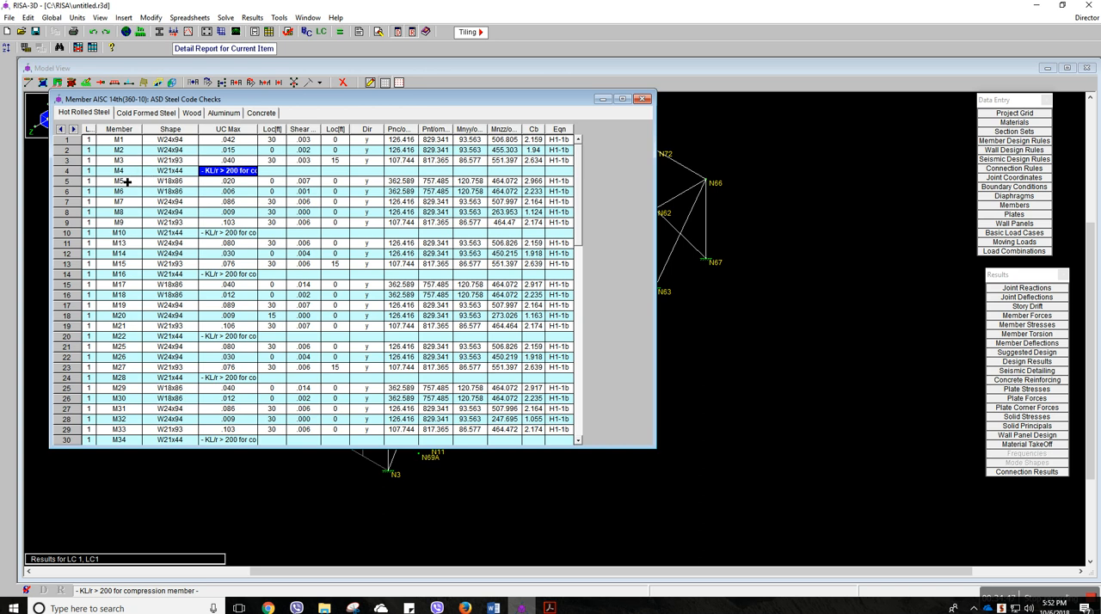
drag(420, 100, 547, 120)
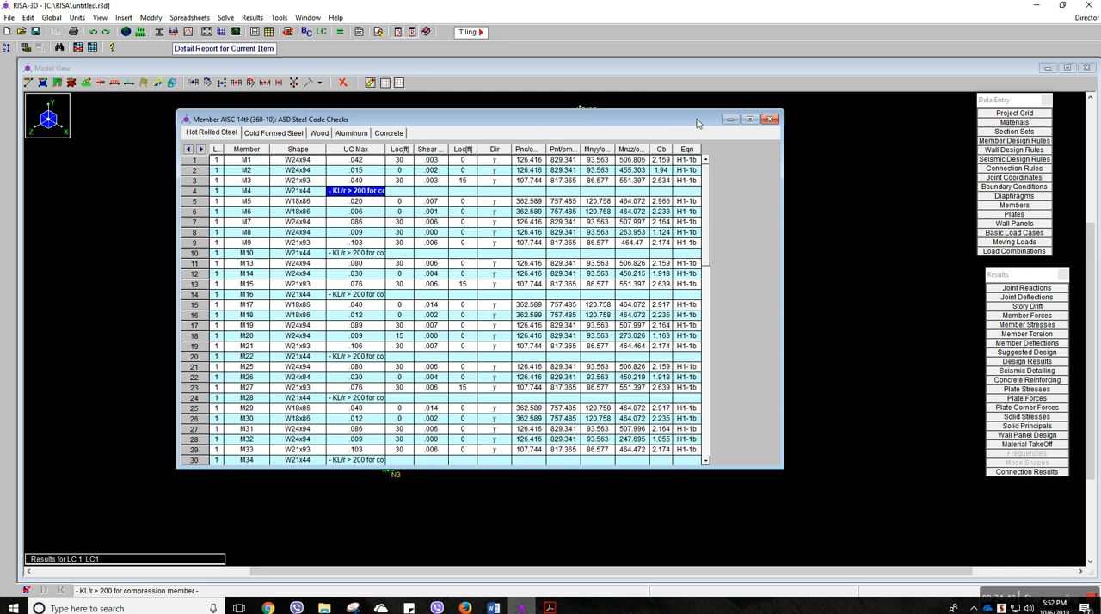
click(771, 118)
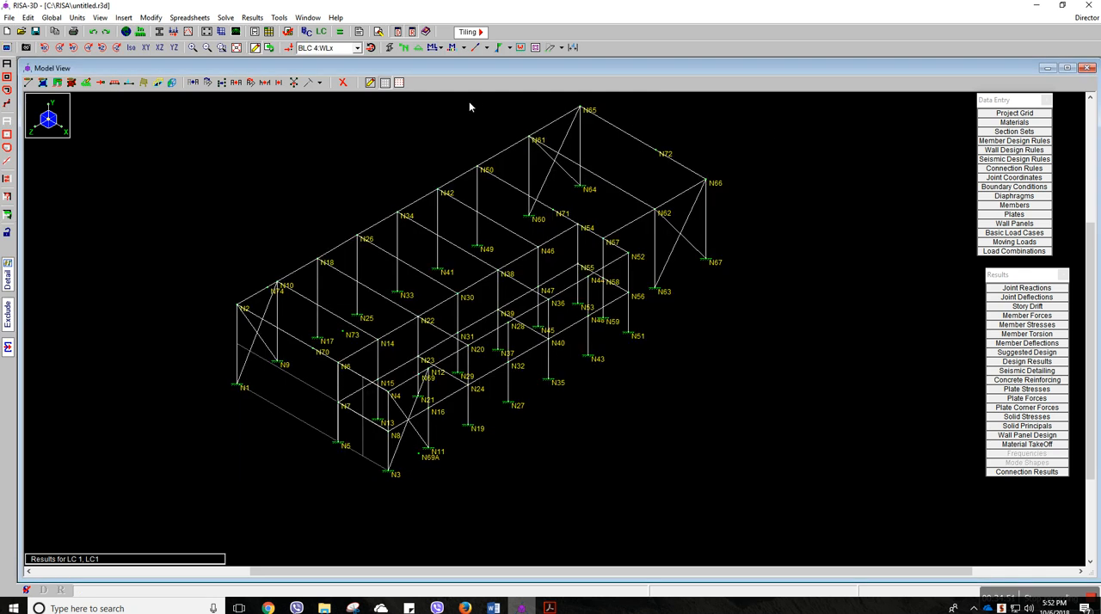
View the members coloured by material set once more, and turn the member colouring off
click(464, 49)
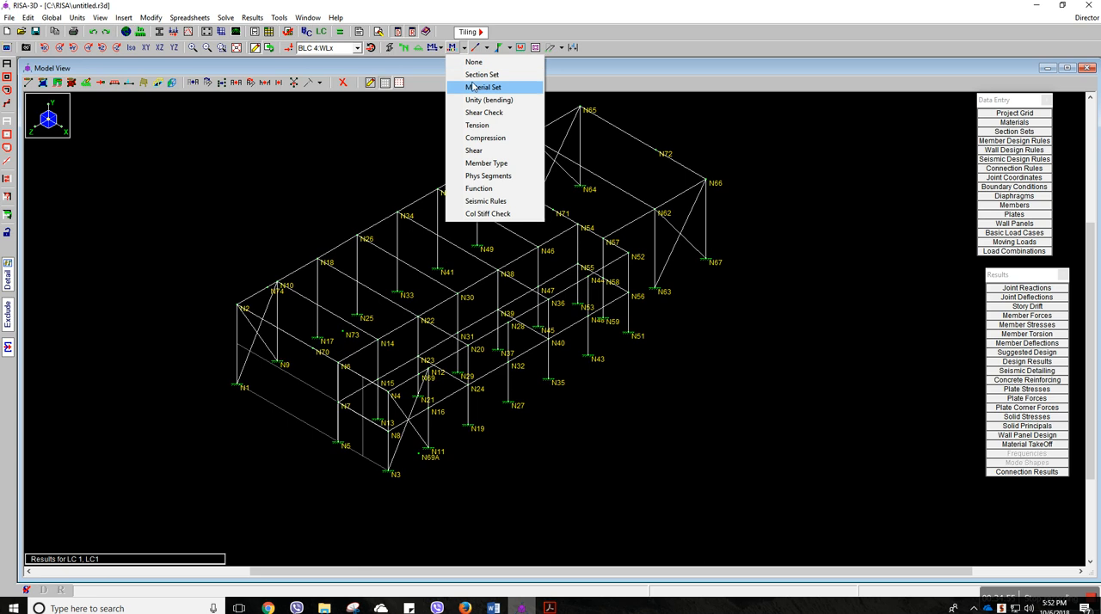
click(476, 87)
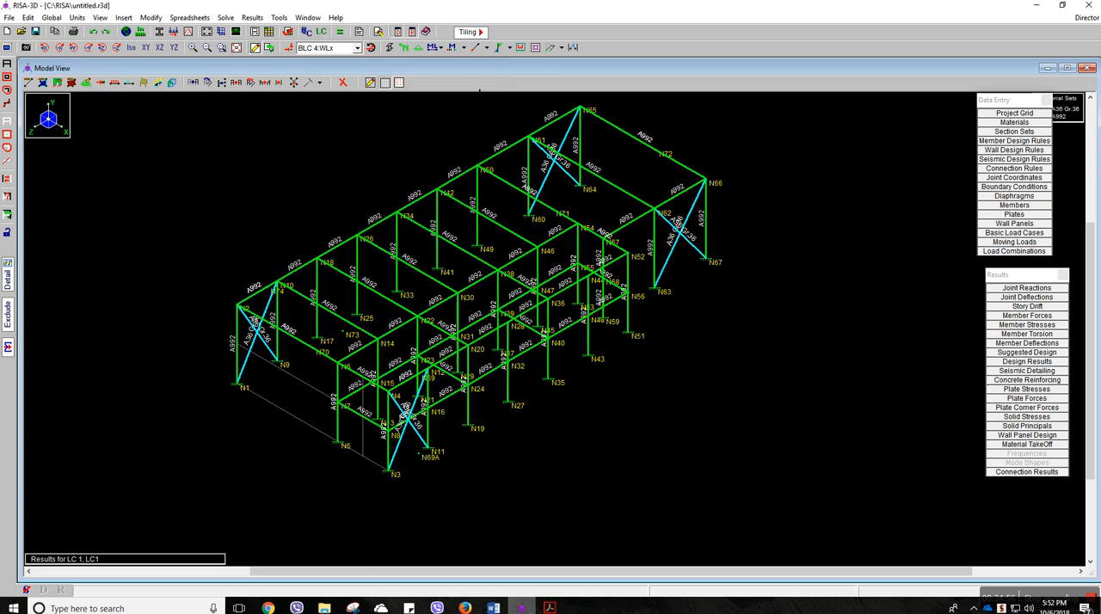
click(463, 48)
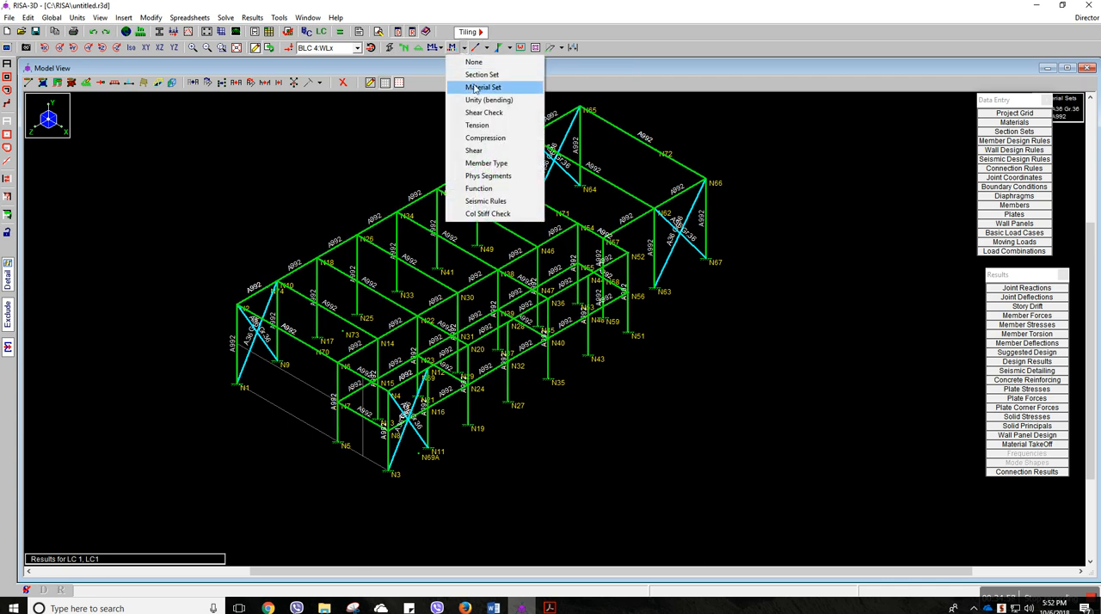
click(474, 62)
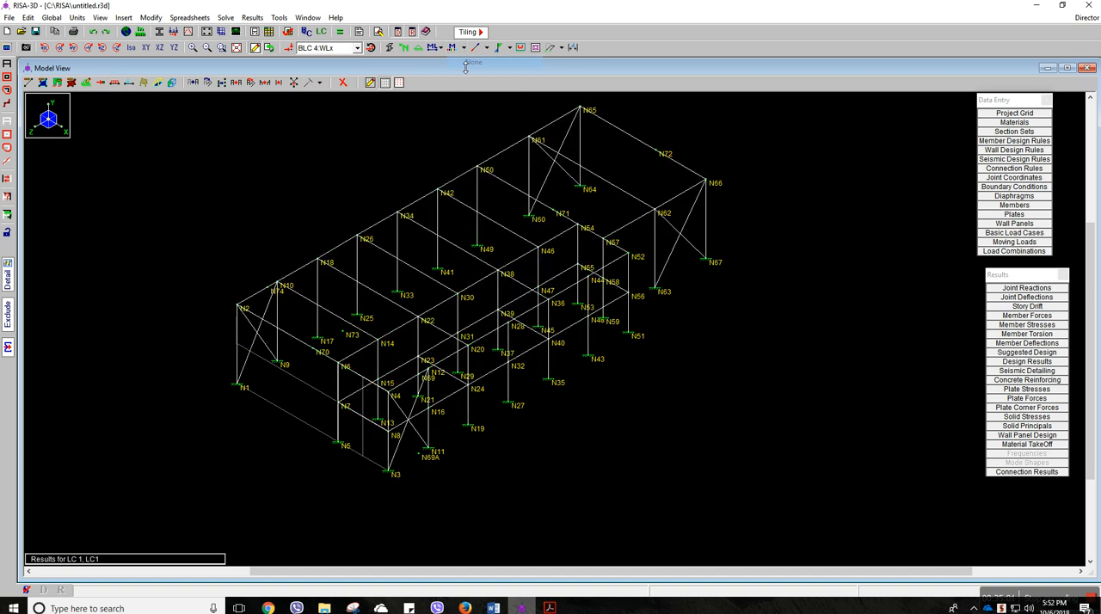
Annotate the members with their material set, and replace that annotation with the member labels
click(440, 48)
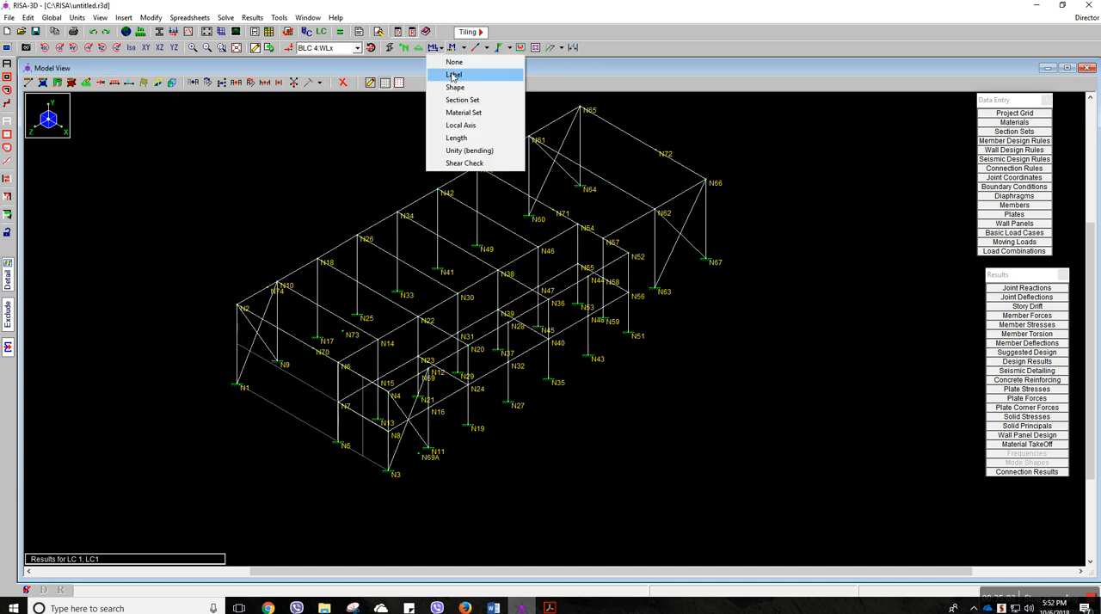
click(468, 112)
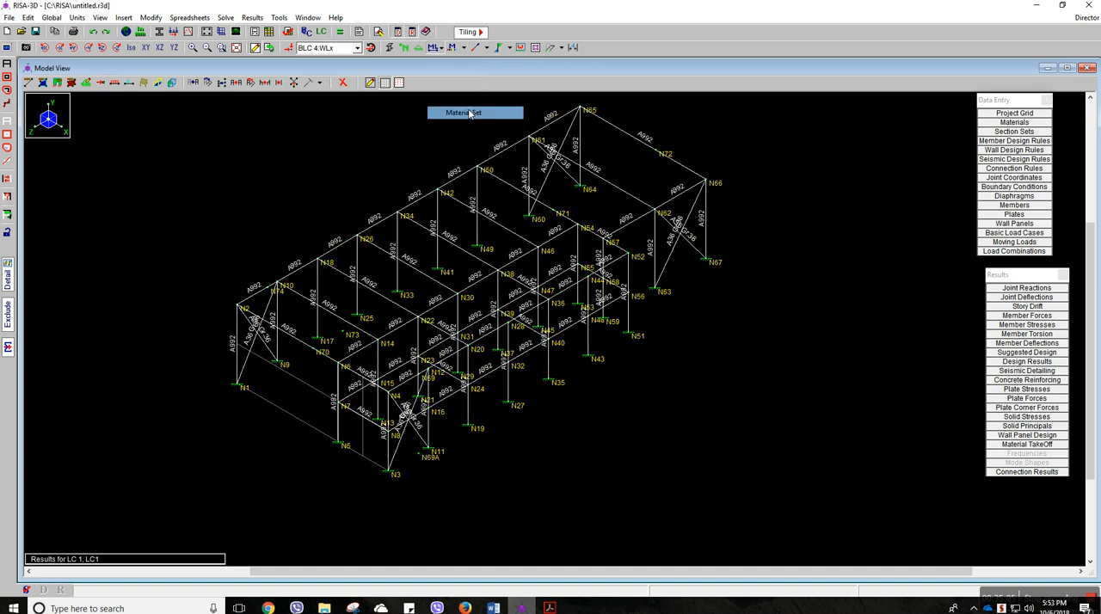
click(450, 47)
click(459, 76)
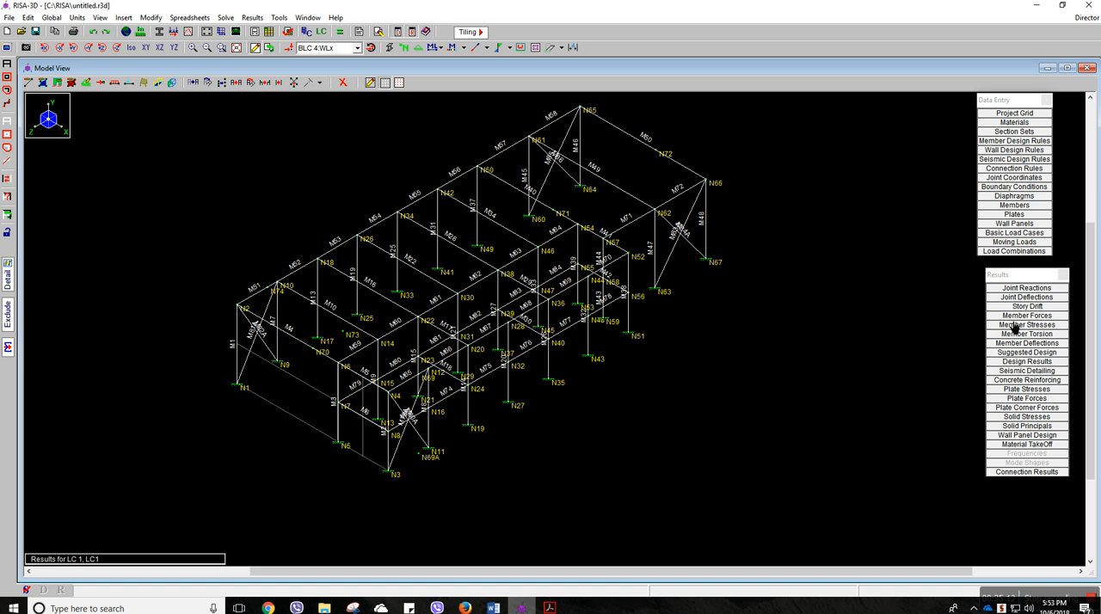
Reopen the steel code check results, look through the listed members, and close the sheet
click(1039, 361)
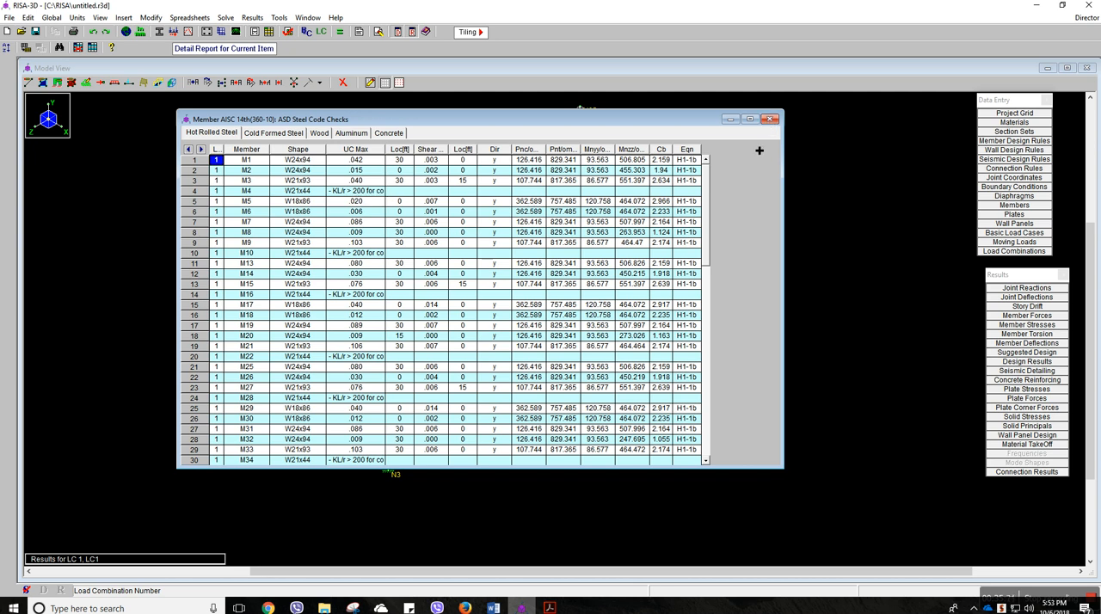
scroll(705, 218, down, 2)
mouse_move(705, 218)
mouse_down()
mouse_move(705, 329)
mouse_move(702, 203)
mouse_up()
click(770, 120)
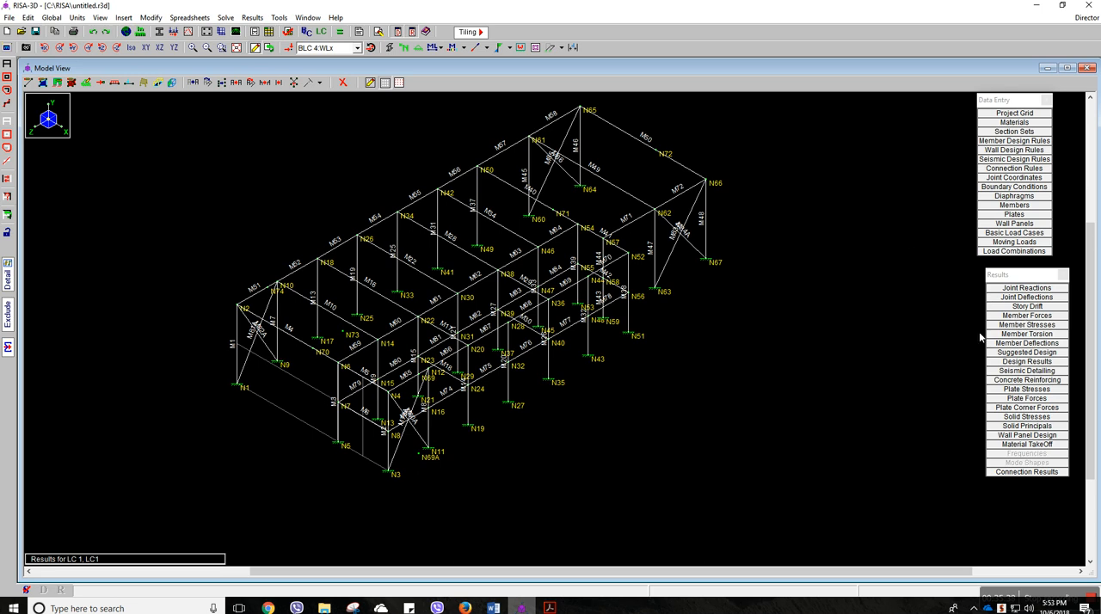
Open the member section forces results, widen the sheet, review the values starting at M1, and close it
click(1035, 317)
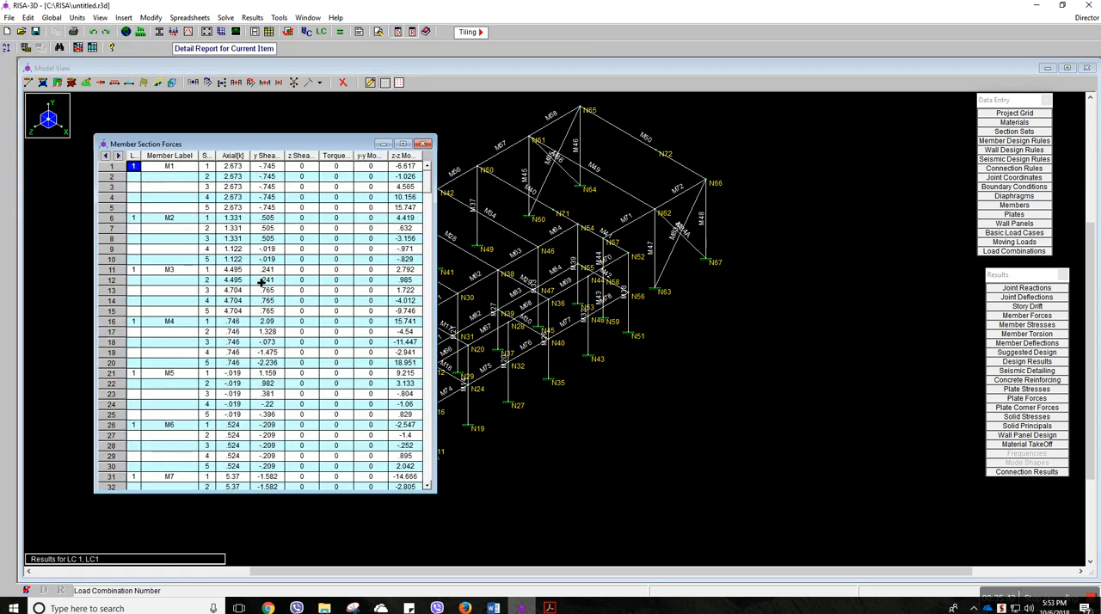
key(Down)
key(Down)
key(Down)
key(Down)
drag(435, 225, 551, 225)
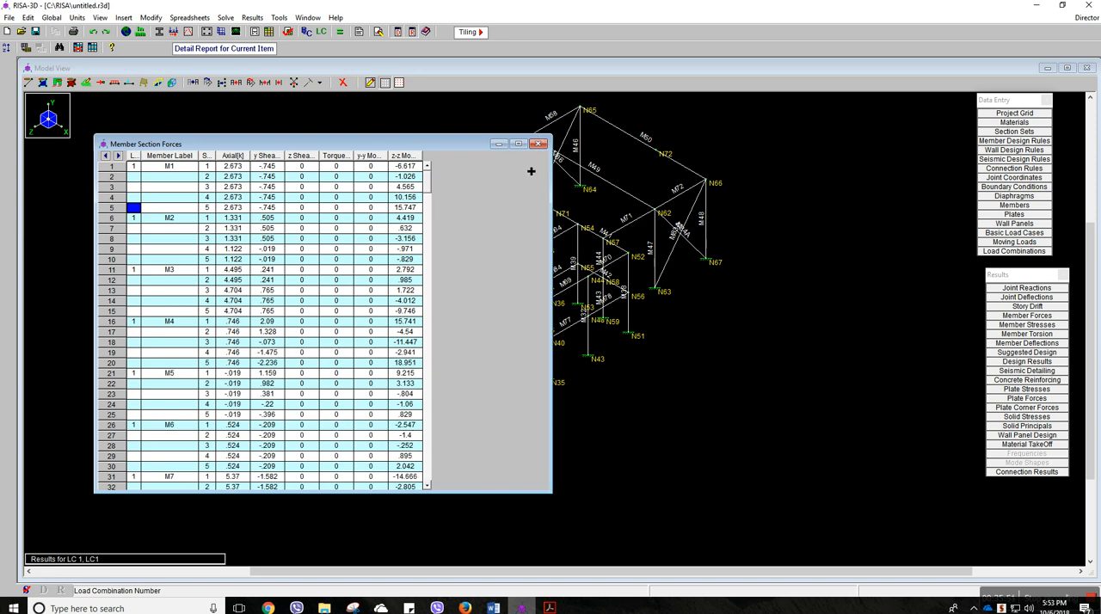
click(539, 145)
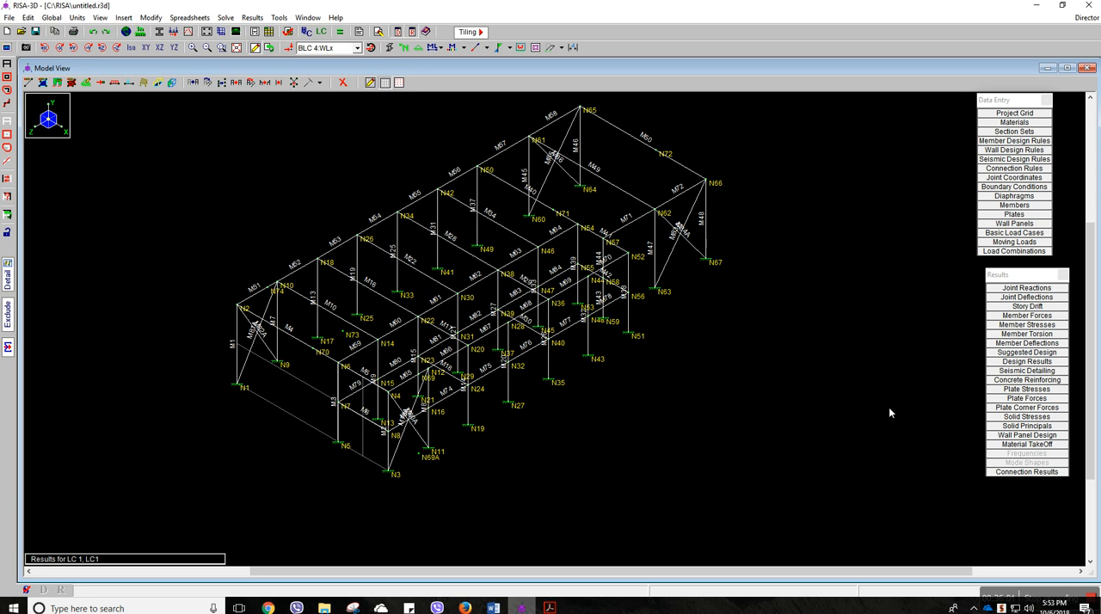
Turn off the member labels, leaving the member colour basis at none
click(463, 48)
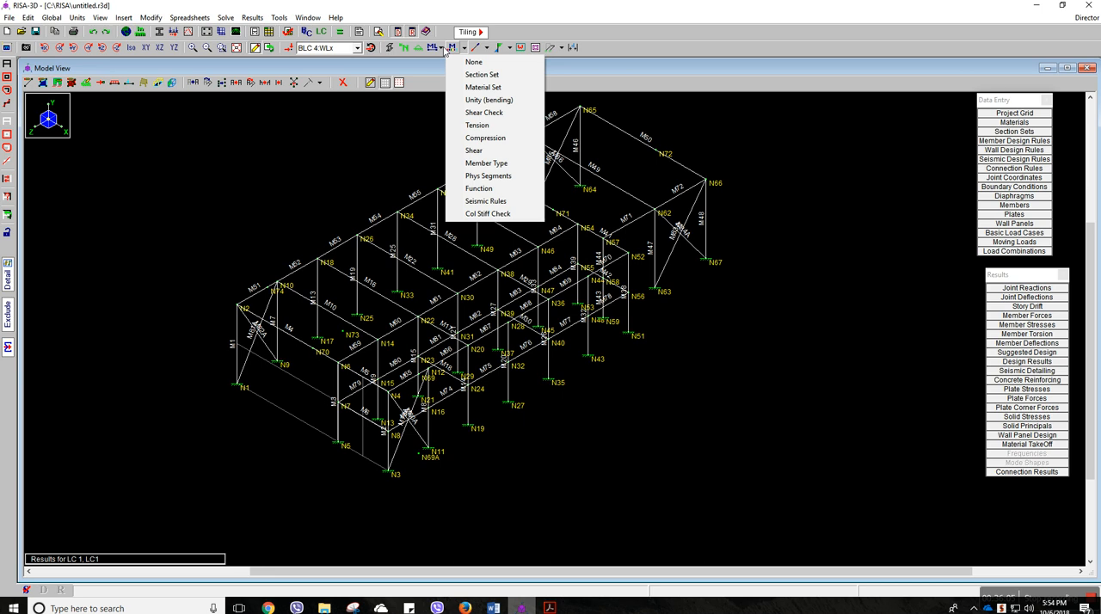
click(467, 65)
click(445, 47)
click(452, 63)
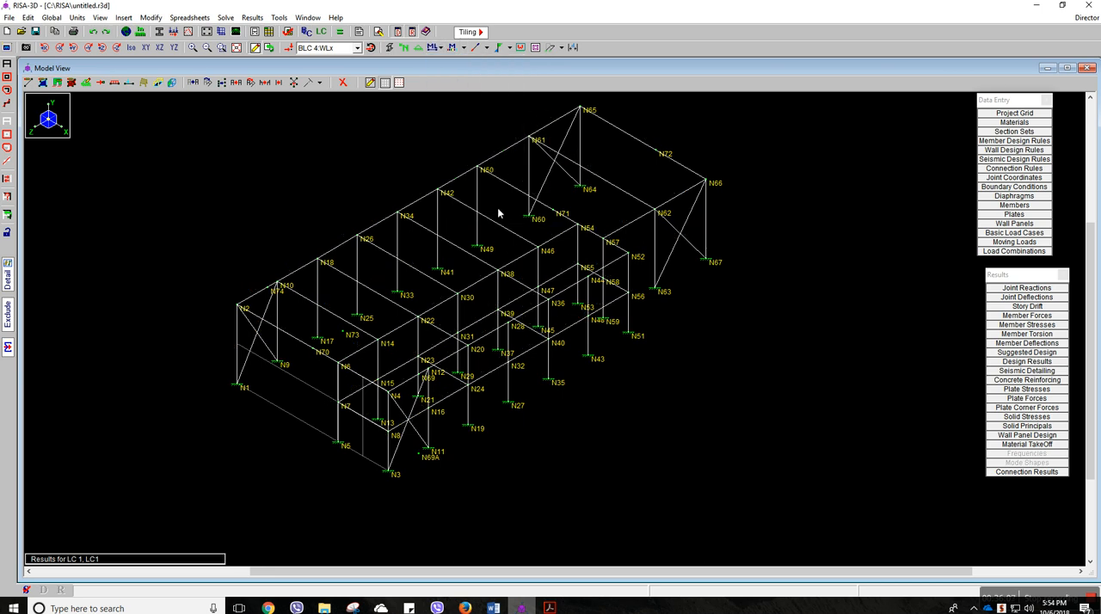